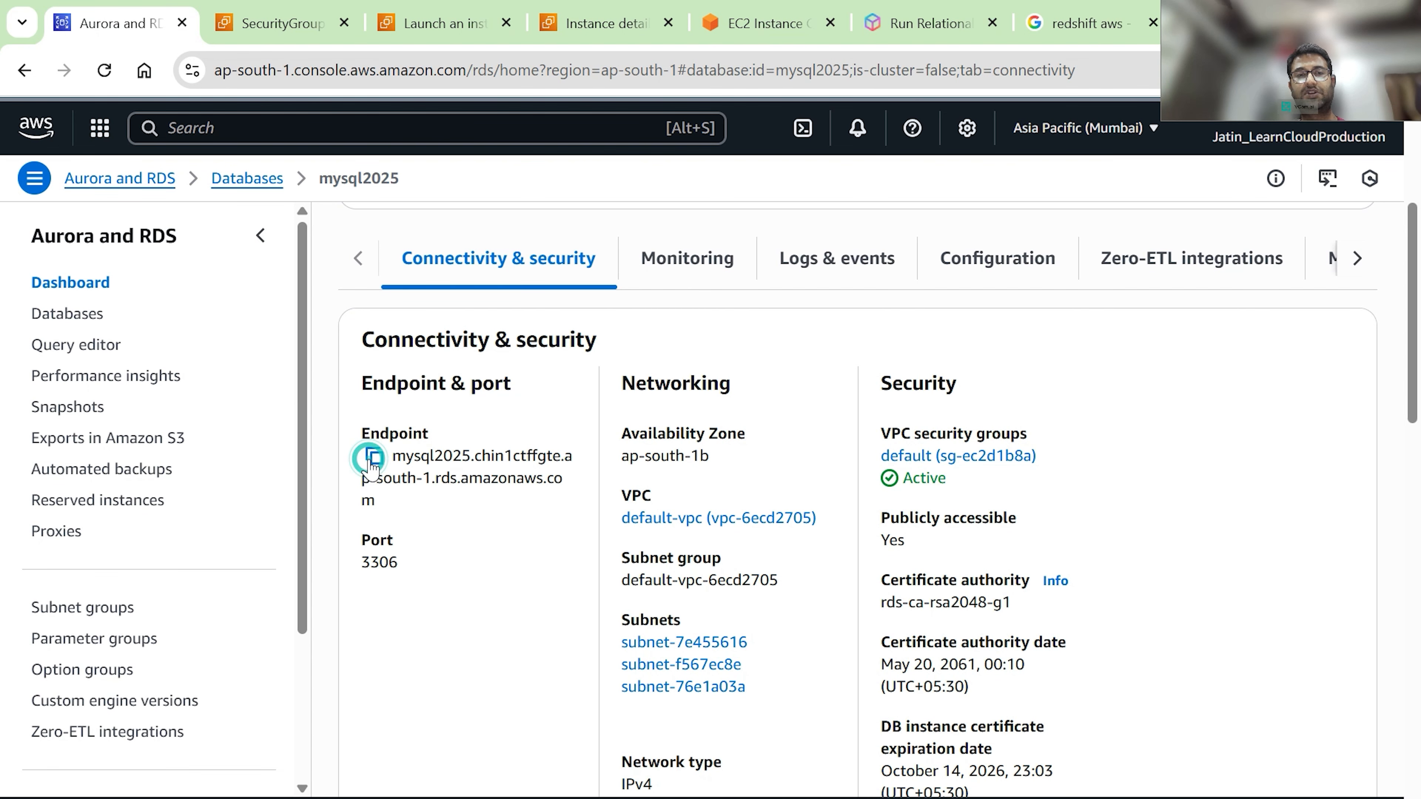
- In MySQL Workbench, paste the copied RDS endpoint as the rds-conn connection's hostname and set the username to mysql2025
{"action": "key", "text": "alt+Tab"}
{"action": "key", "text": "ctrl+v"}
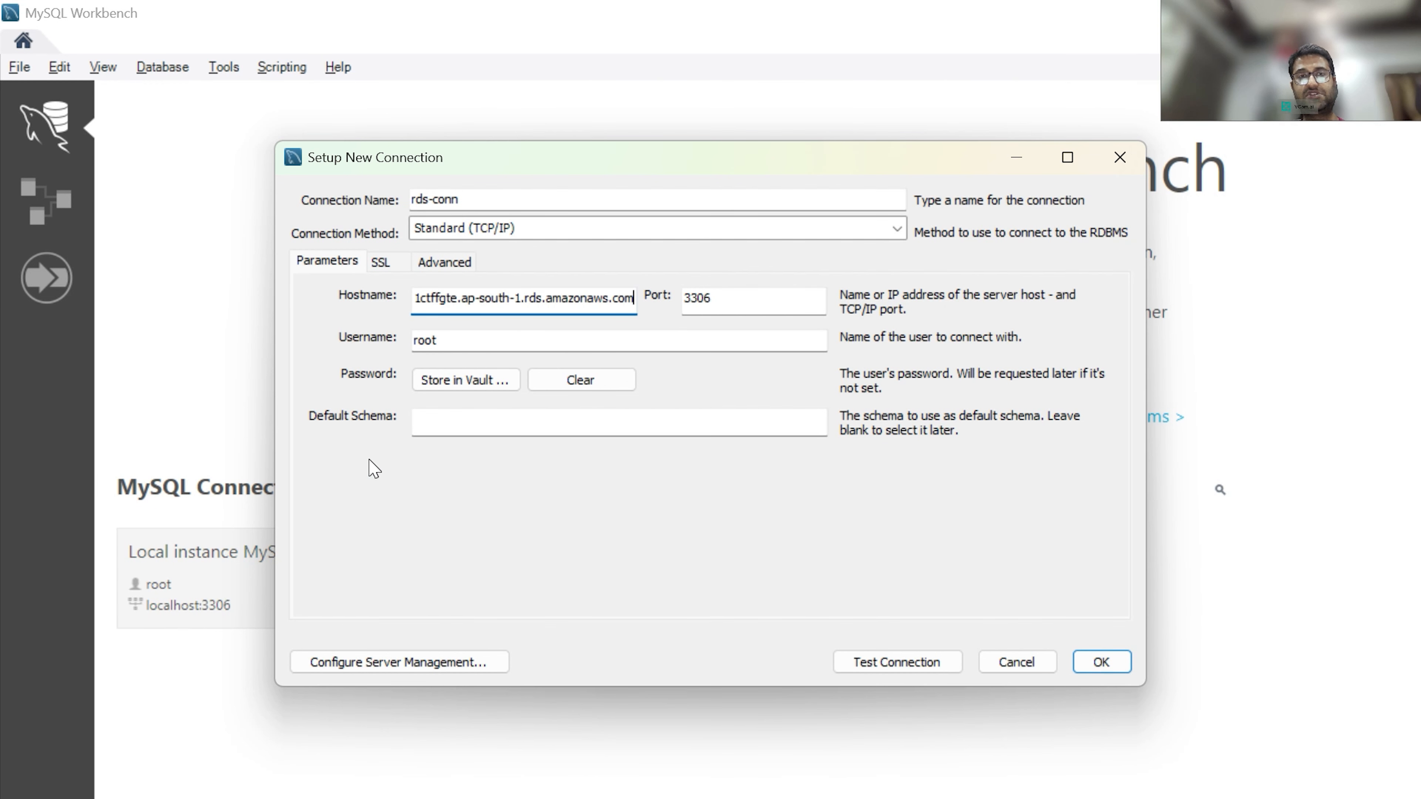
{"action": "left_click", "coordinate": [475, 330]}
{"action": "key", "text": "BackSpace"}
{"action": "key", "text": "BackSpace"}
{"action": "key", "text": "BackSpace"}
{"action": "key", "text": "BackSpace"}
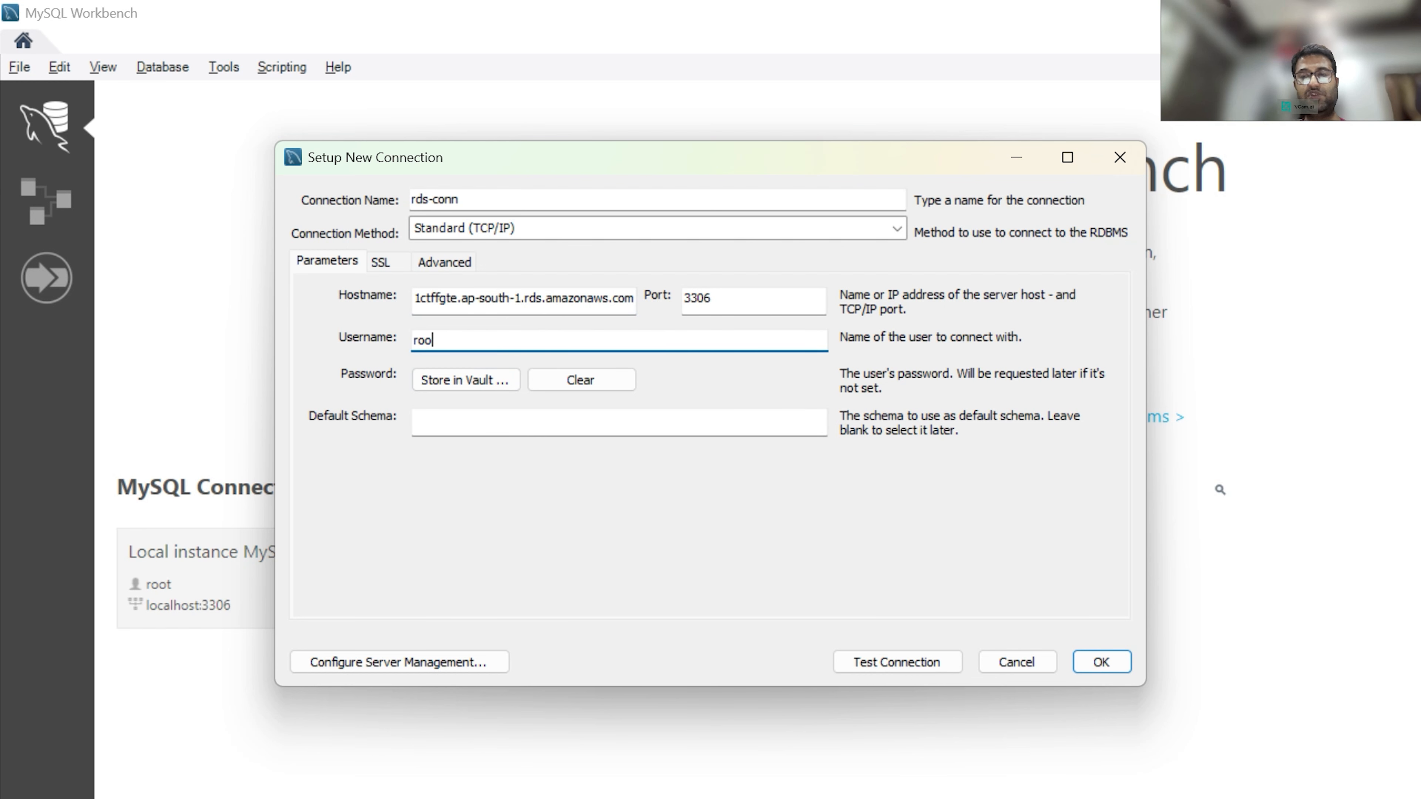
{"action": "type", "text": "mysql2025"}
- Store the database password for the rds-conn connection in the vault
{"action": "left_click", "coordinate": [448, 381]}
{"action": "type", "text": "*****"}
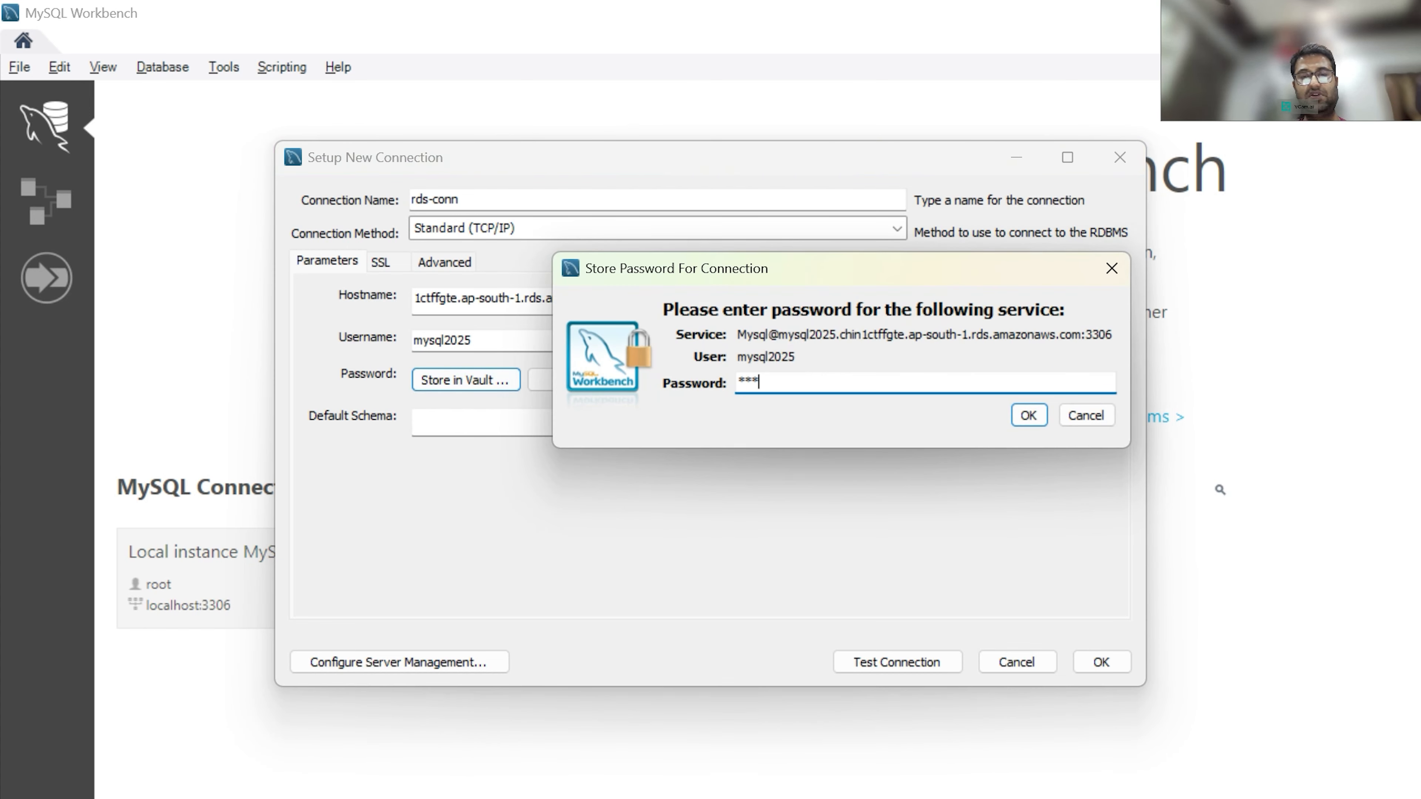
{"action": "type", "text": "****"}
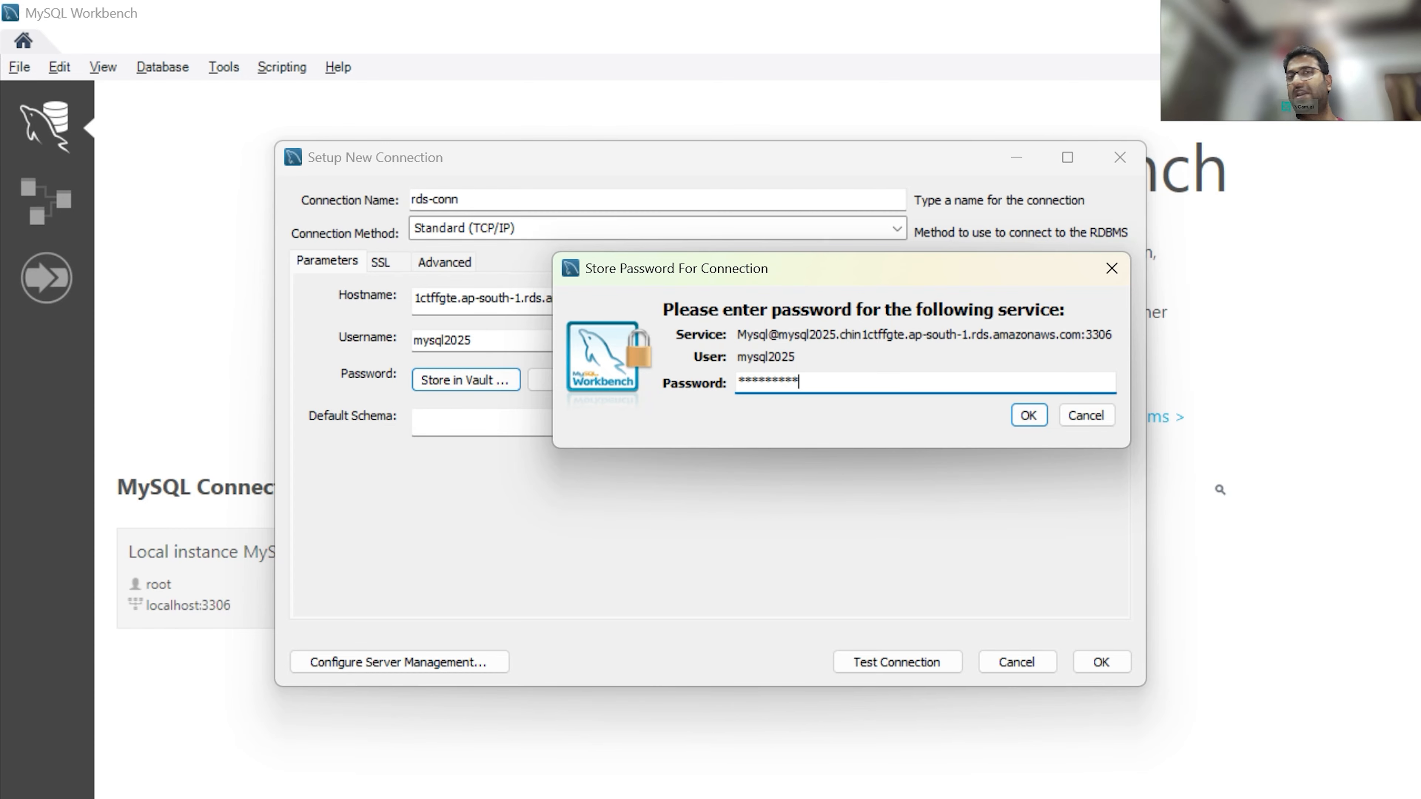
{"action": "left_click", "coordinate": [1040, 415]}
- Test and save the rds-conn connection, and open it
{"action": "left_click", "coordinate": [898, 666]}
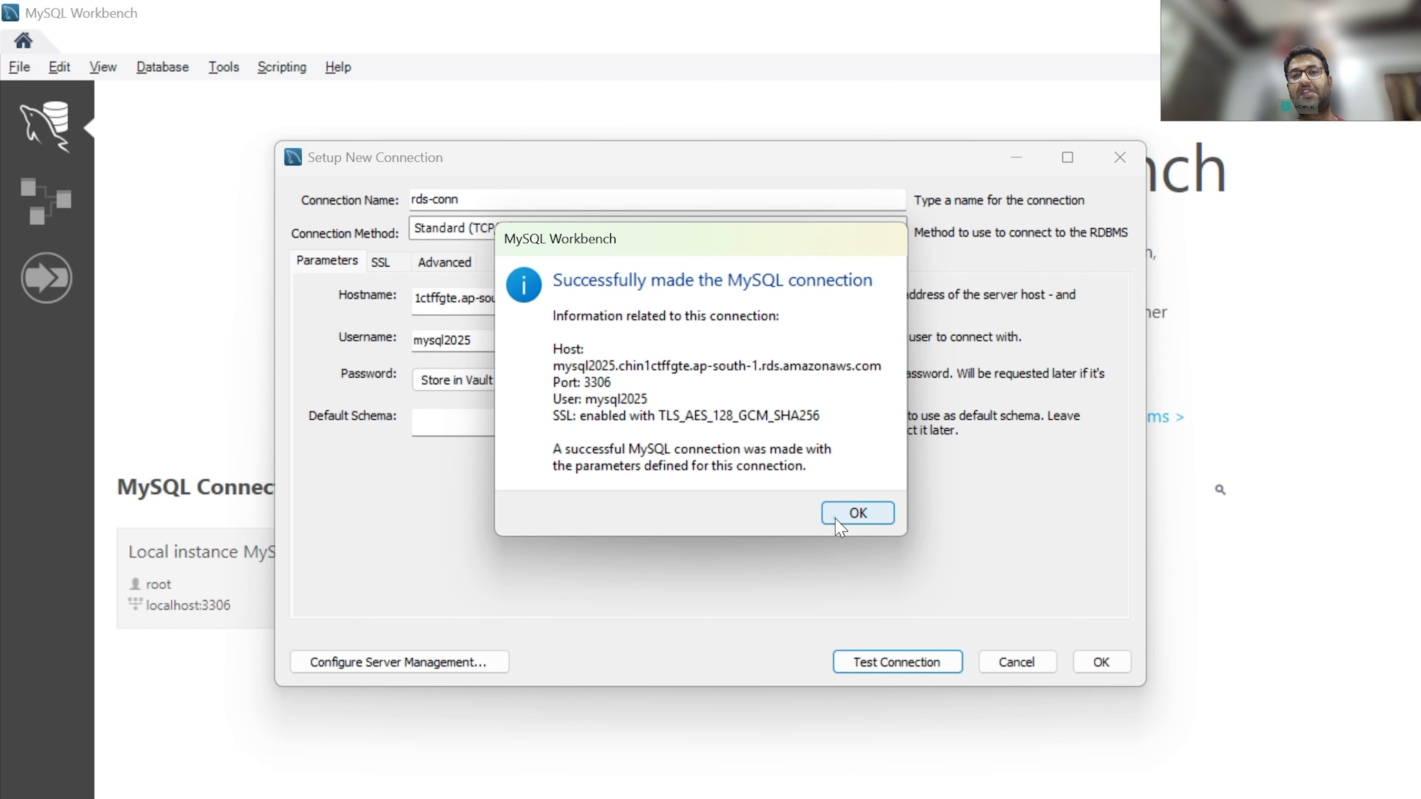
{"action": "left_click", "coordinate": [845, 513]}
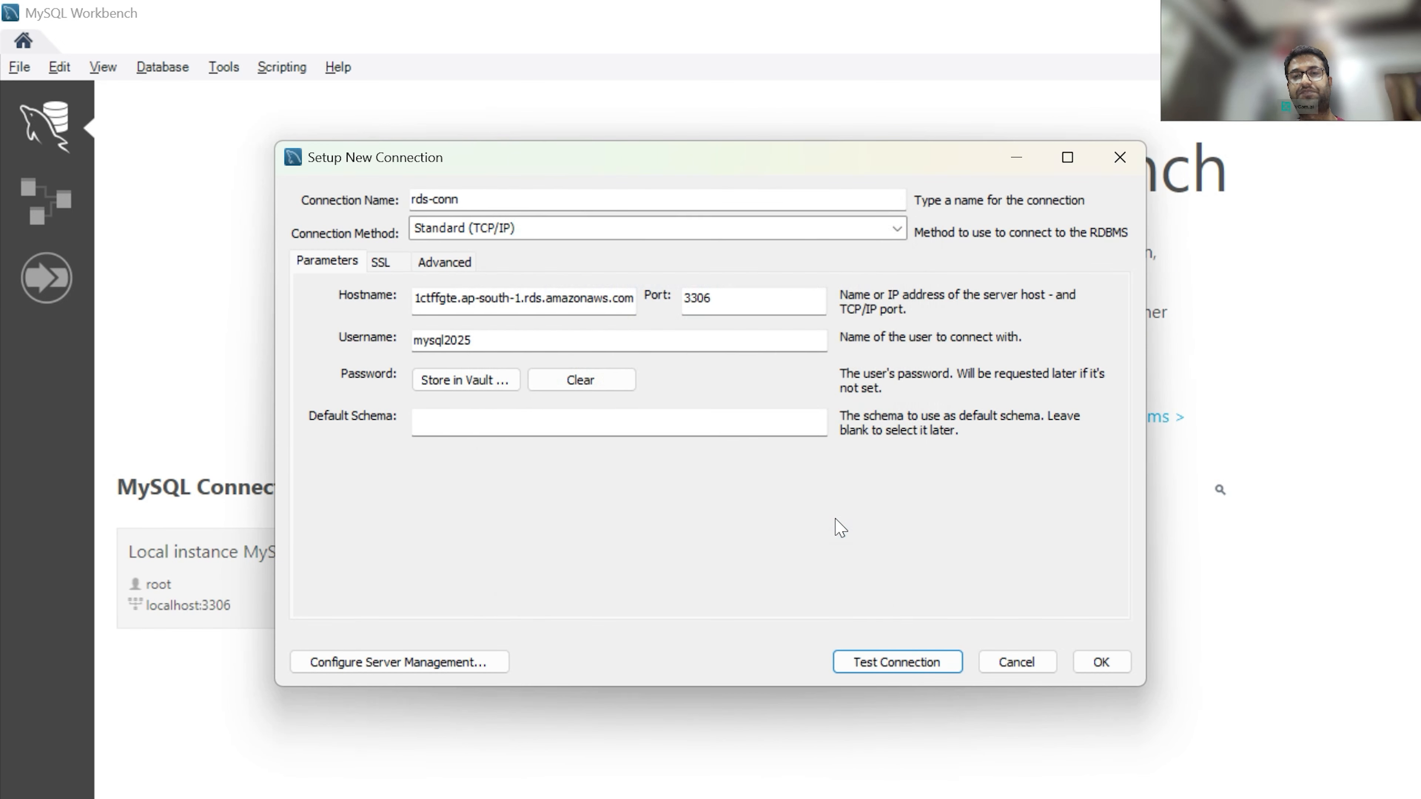
{"action": "left_click", "coordinate": [1100, 666]}
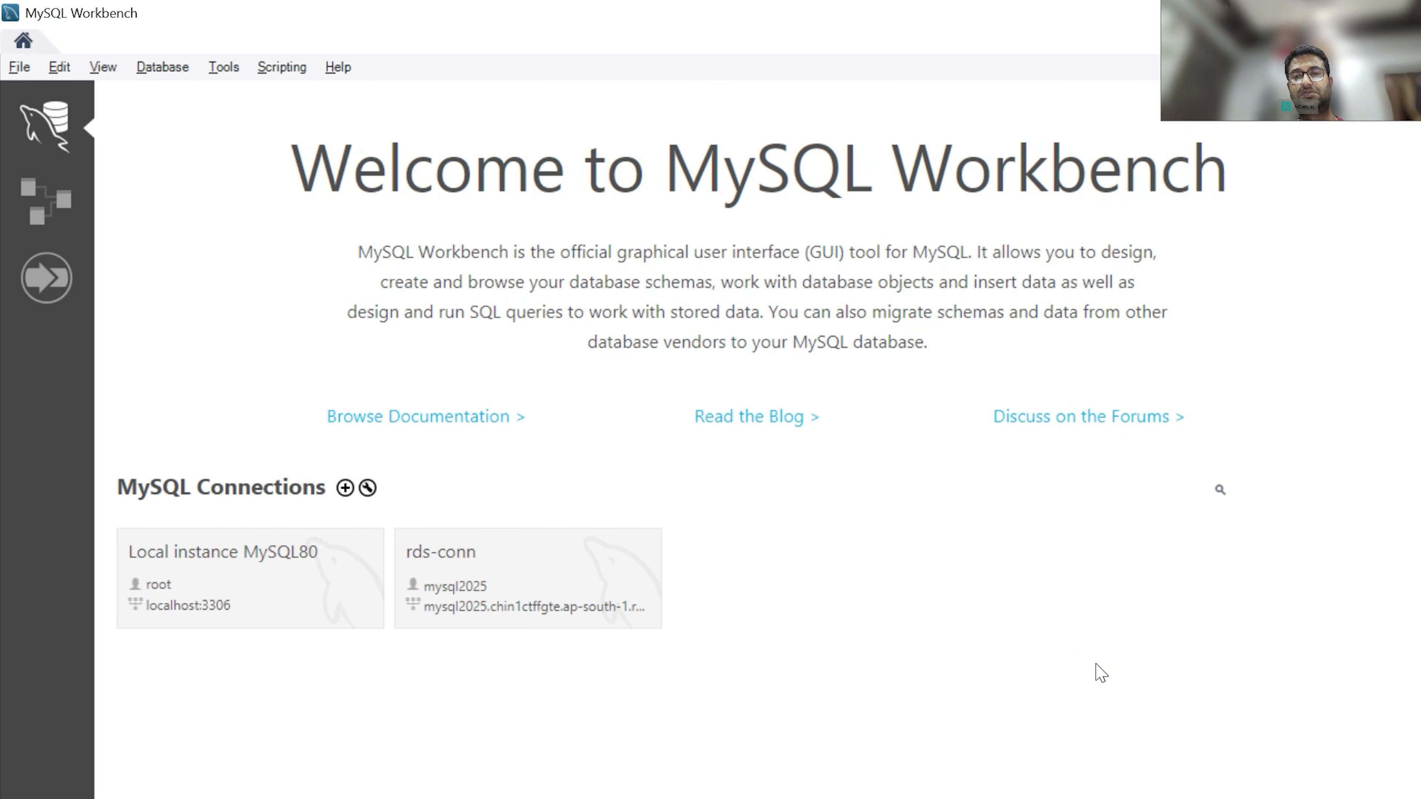
{"action": "left_click", "coordinate": [455, 574]}
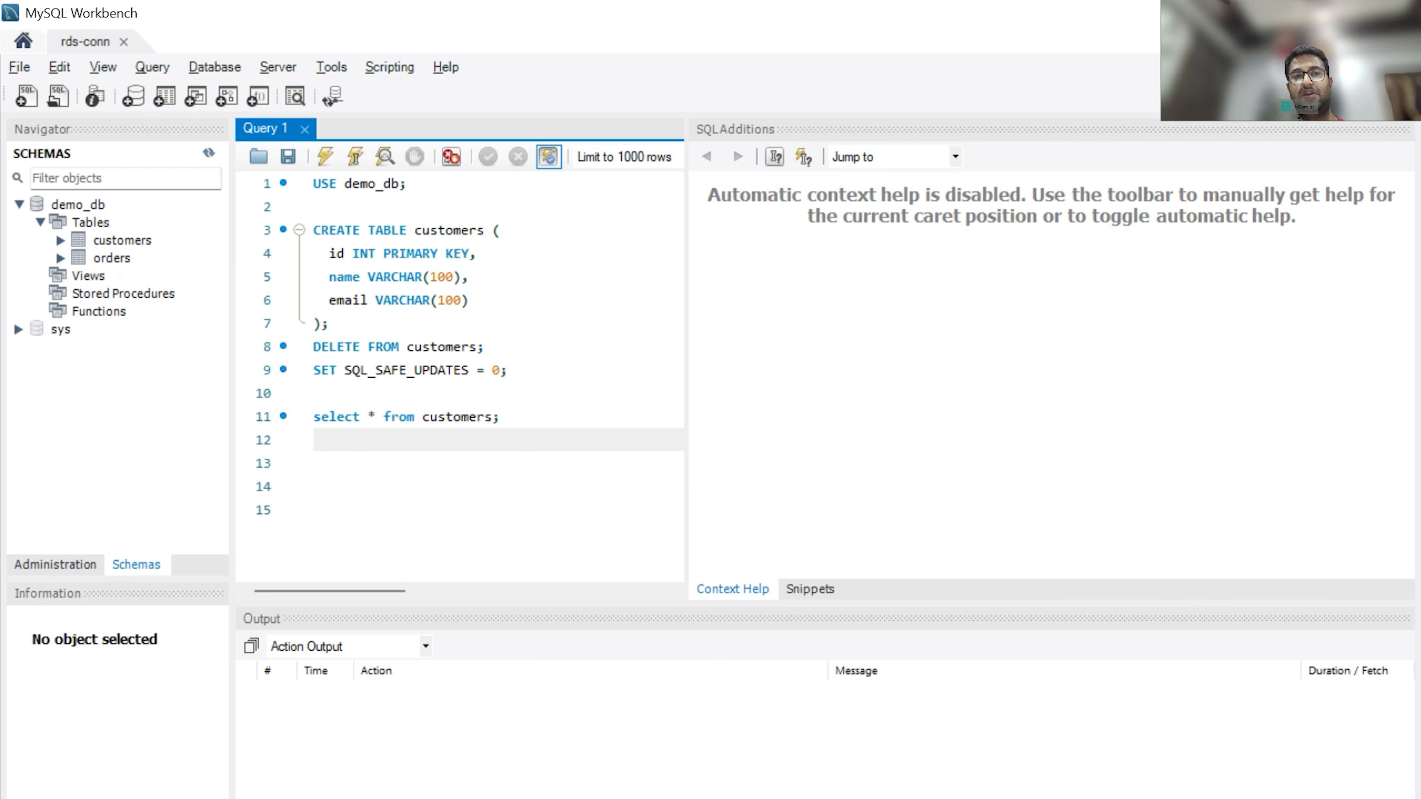
- Delete every statement after USE demo_db; from the query and run the remaining statement
{"action": "left_click_drag", "start_coordinate": [499, 416], "coordinate": [314, 230]}
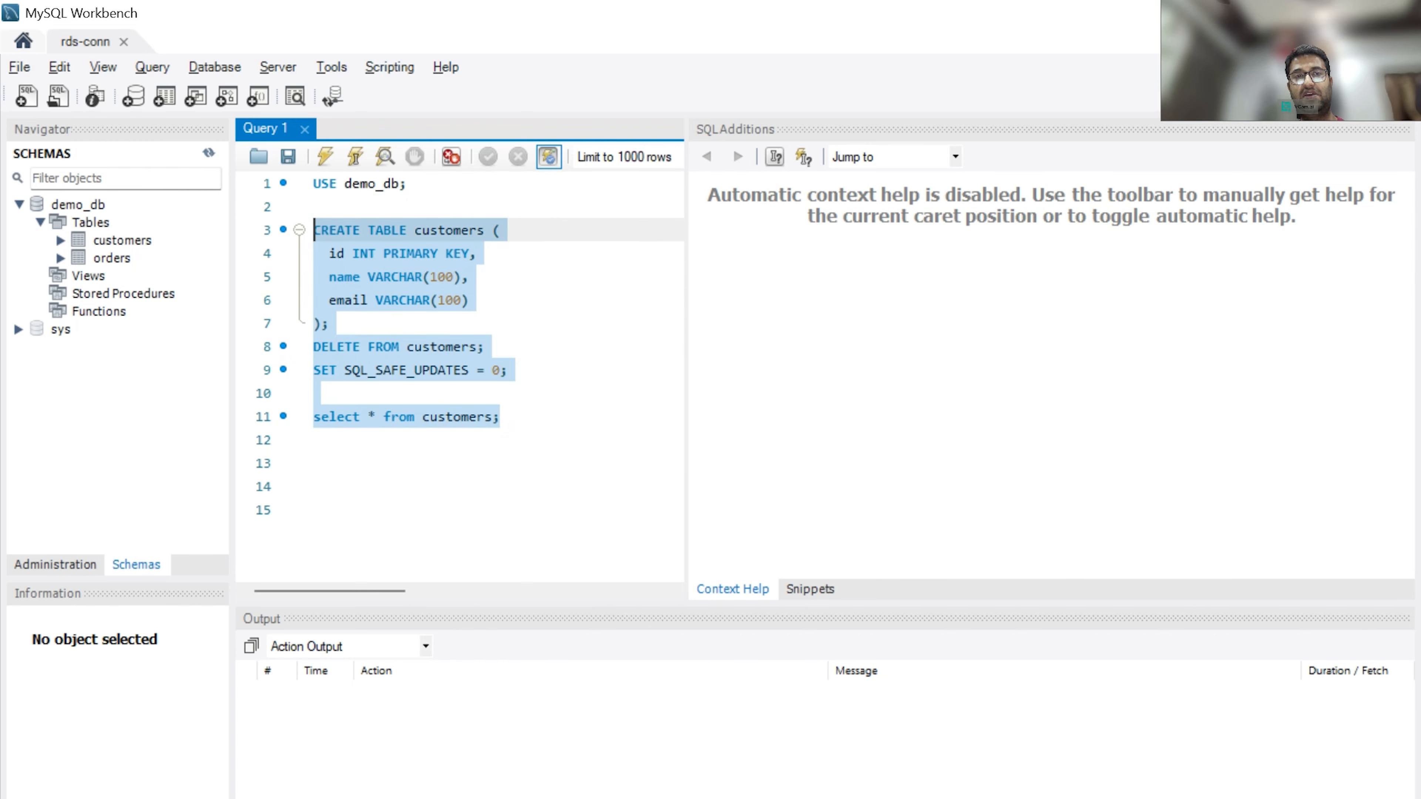
{"action": "key", "text": "BackSpace"}
{"action": "key", "text": "BackSpace"}
{"action": "key", "text": "BackSpace"}
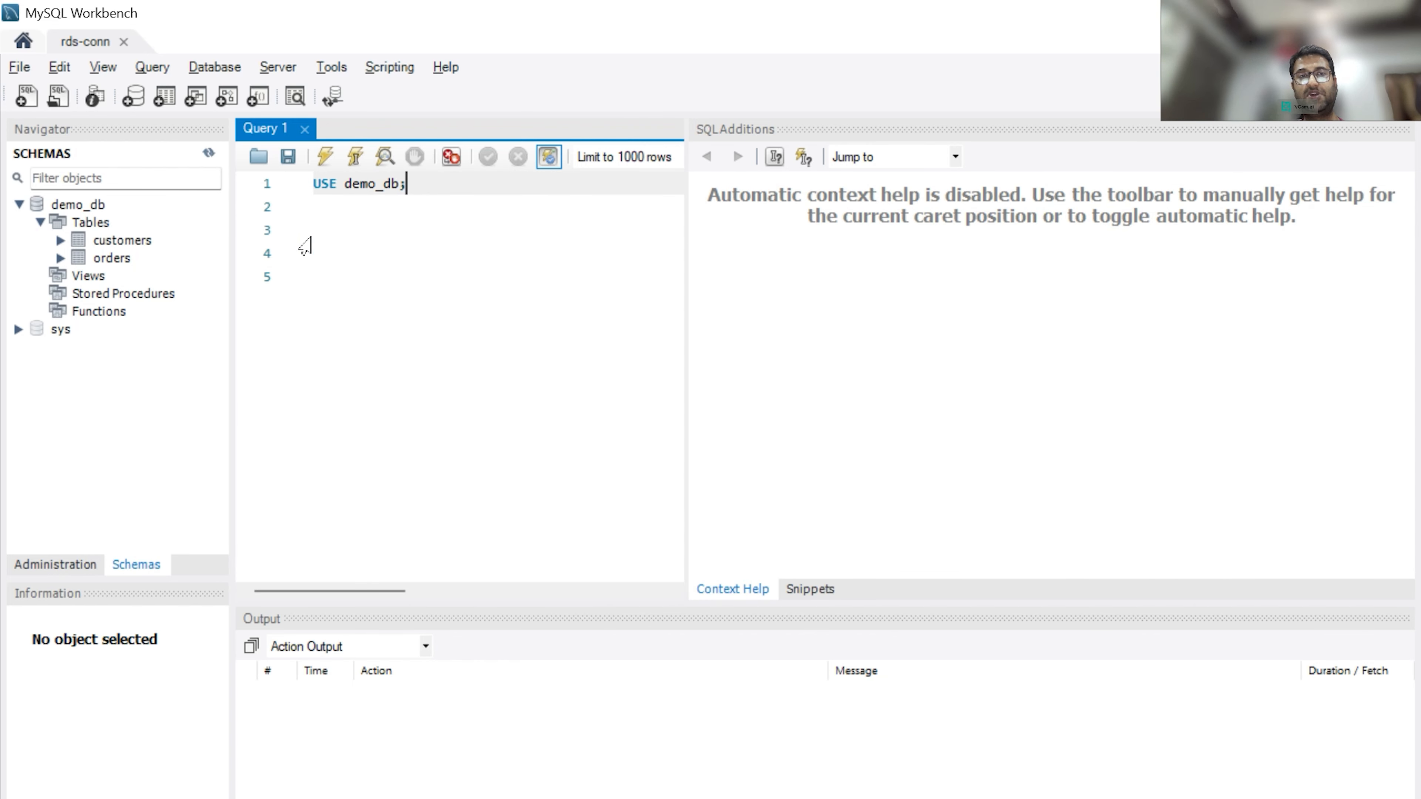
{"action": "key", "text": "ctrl+a"}
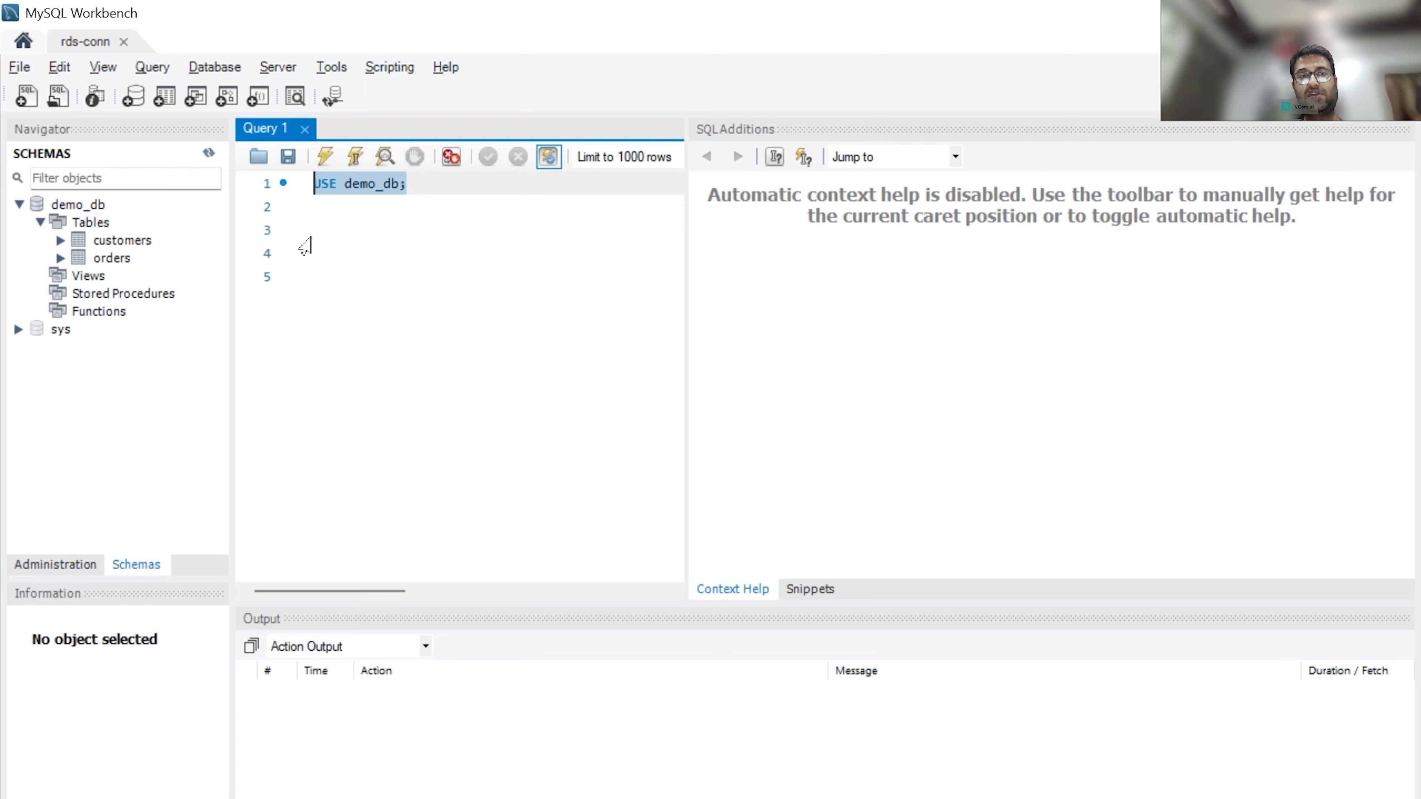
{"action": "key", "text": "ctrl+Return"}
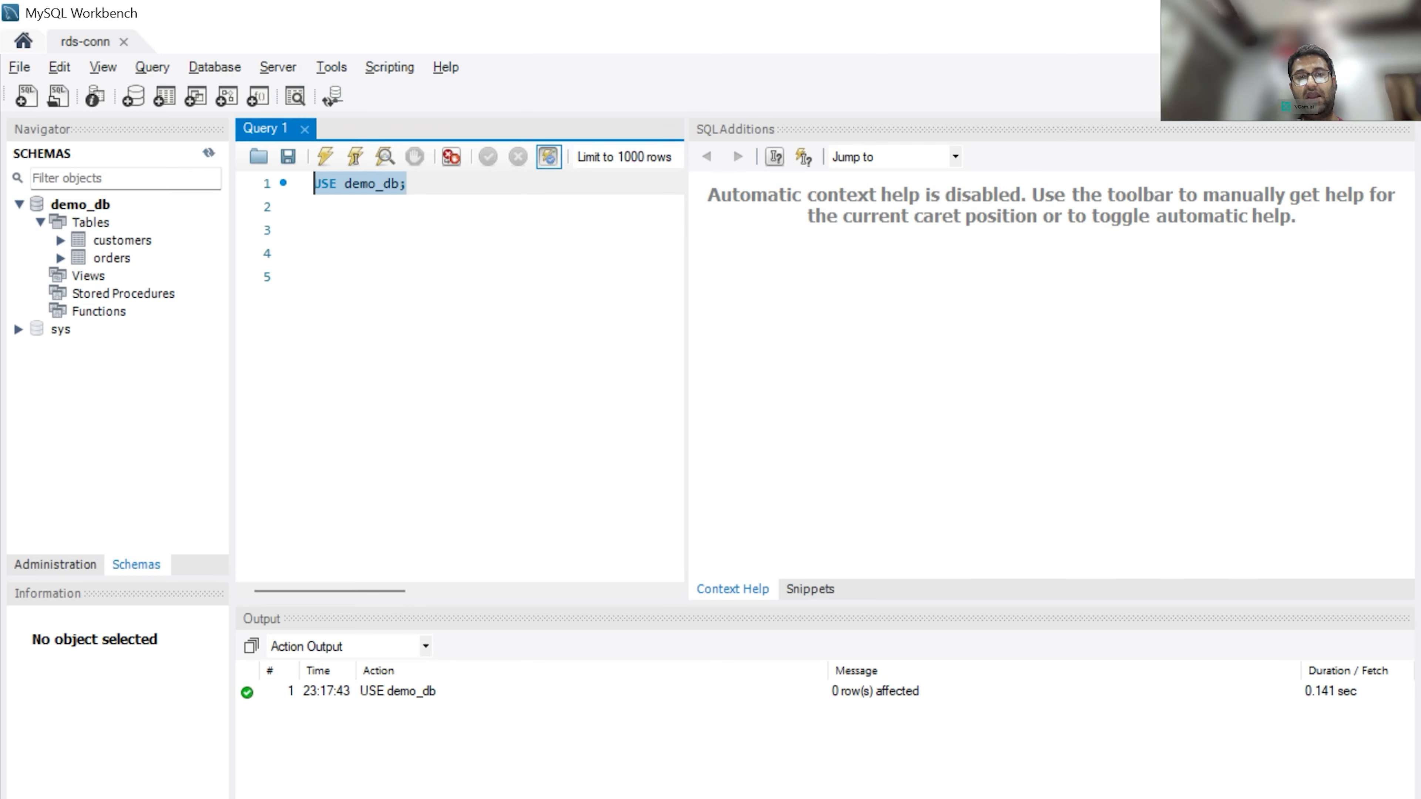
- Add the query "select * from customers;" below the USE statement and run only that query
{"action": "left_click", "coordinate": [454, 205]}
{"action": "key", "text": "Return"}
{"action": "type", "text": "select "}
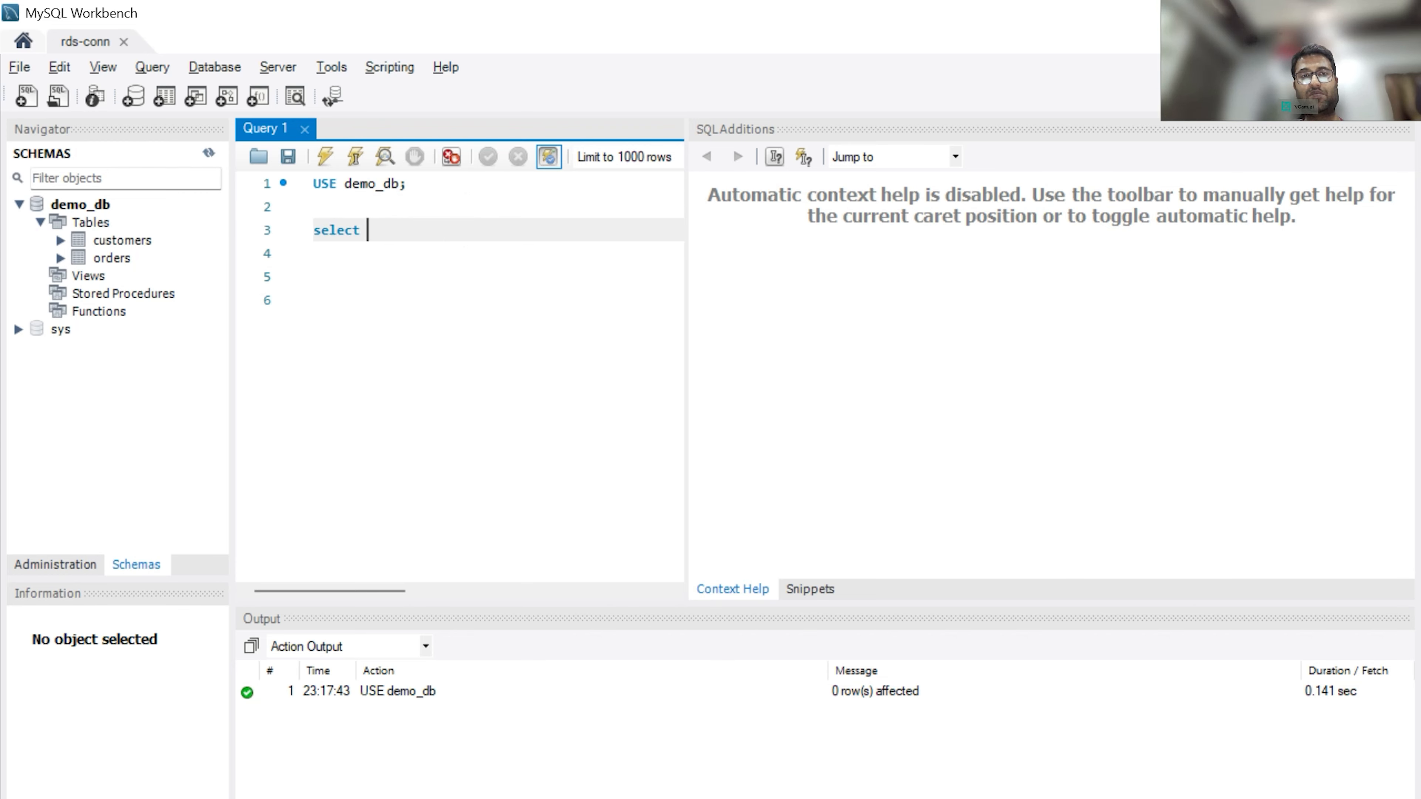
{"action": "type", "text": "* from "}
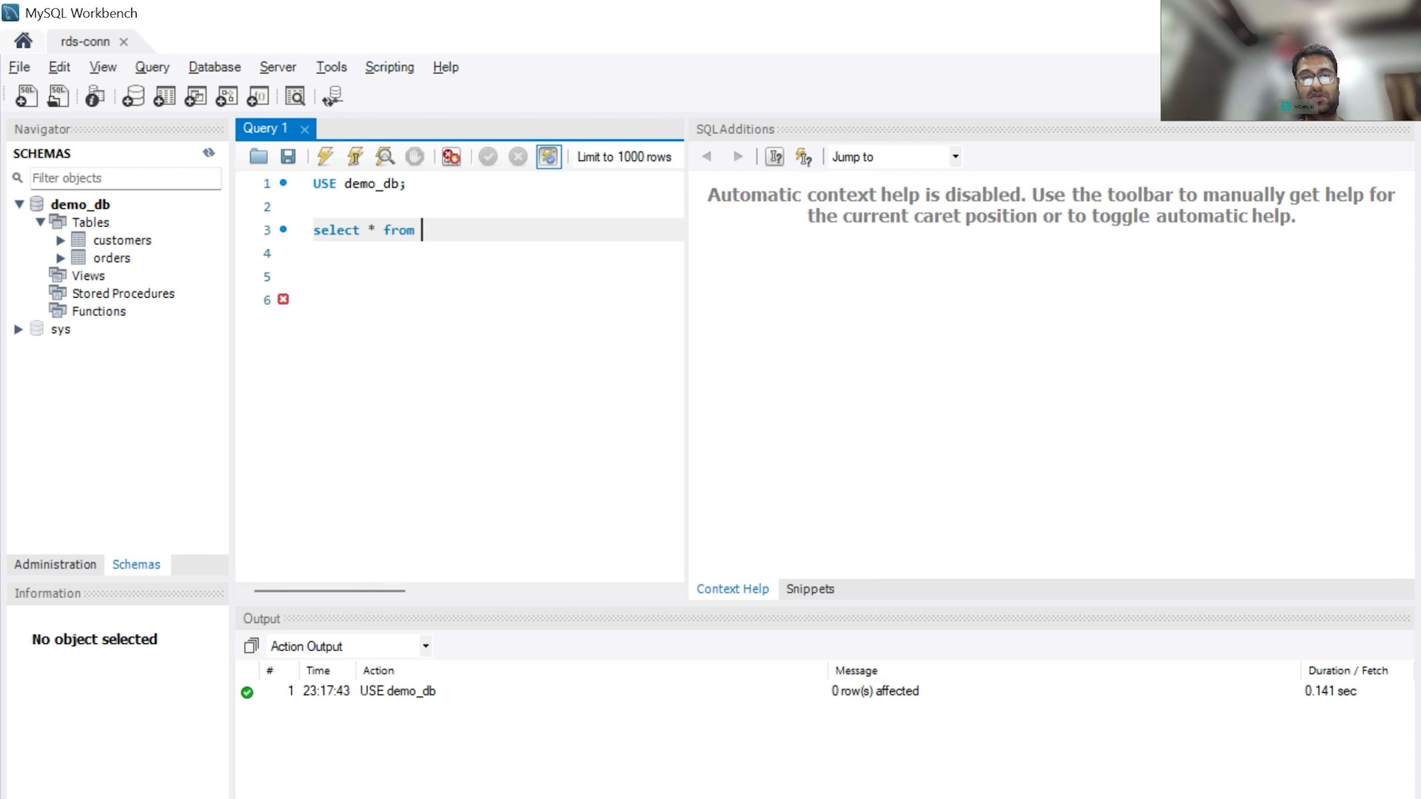
{"action": "type", "text": "customers;"}
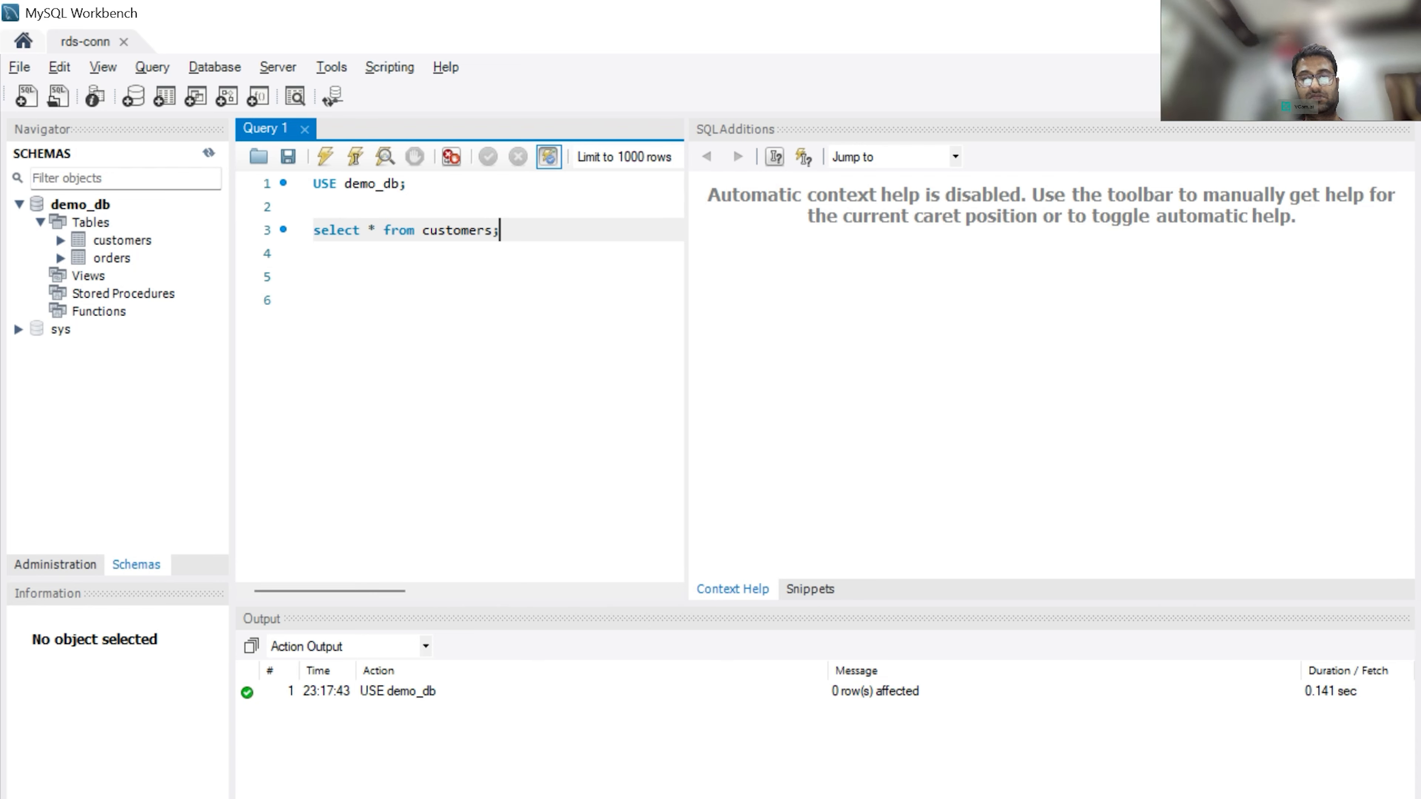
{"action": "key", "text": "shift+Home"}
{"action": "key", "text": "ctrl+Return"}
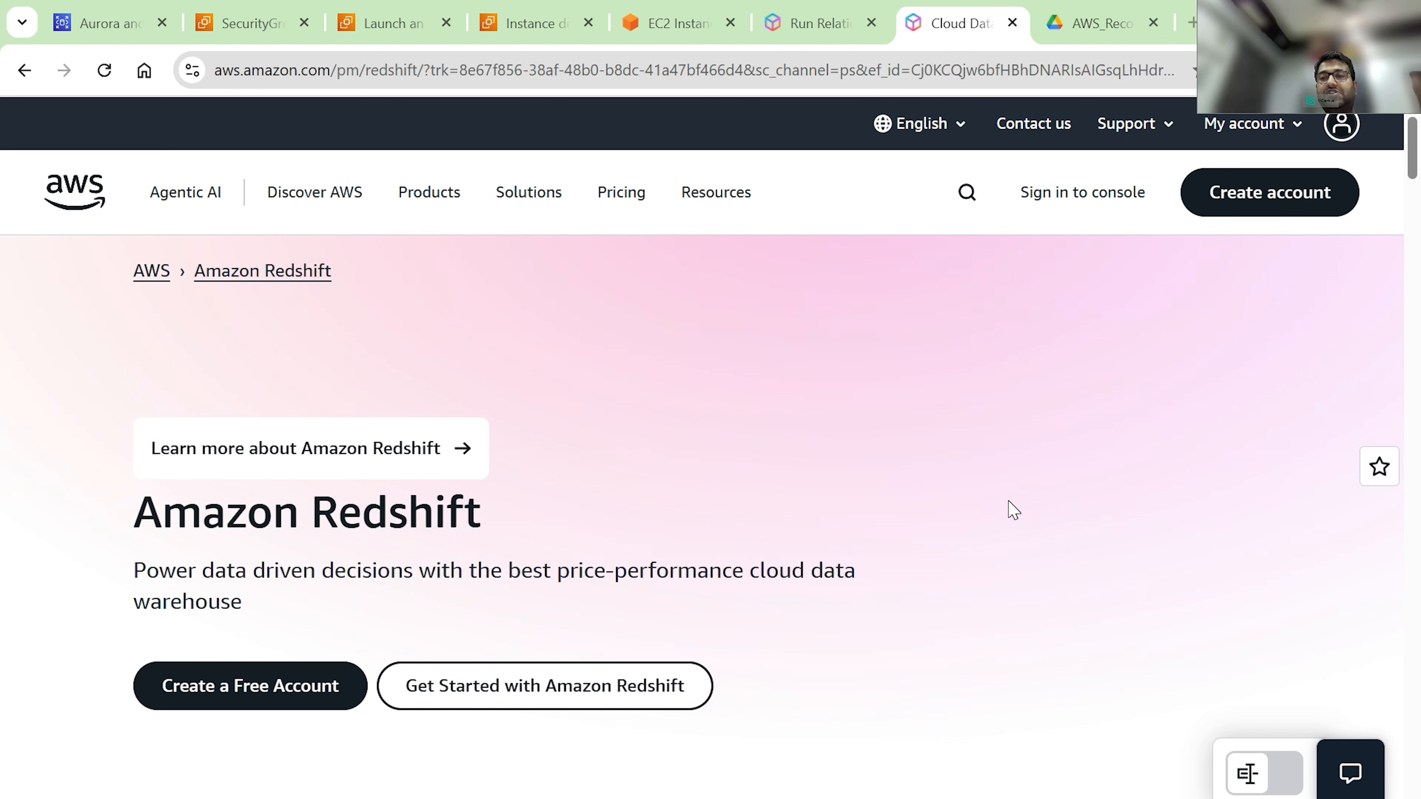
- In the browser's AWS console, search for redshift and open the Amazon Redshift service in a new tab
{"action": "scroll", "coordinate": [1009, 507], "scroll_direction": "down", "scroll_amount": 5}
{"action": "scroll", "coordinate": [1012, 509], "scroll_direction": "down", "scroll_amount": 4}
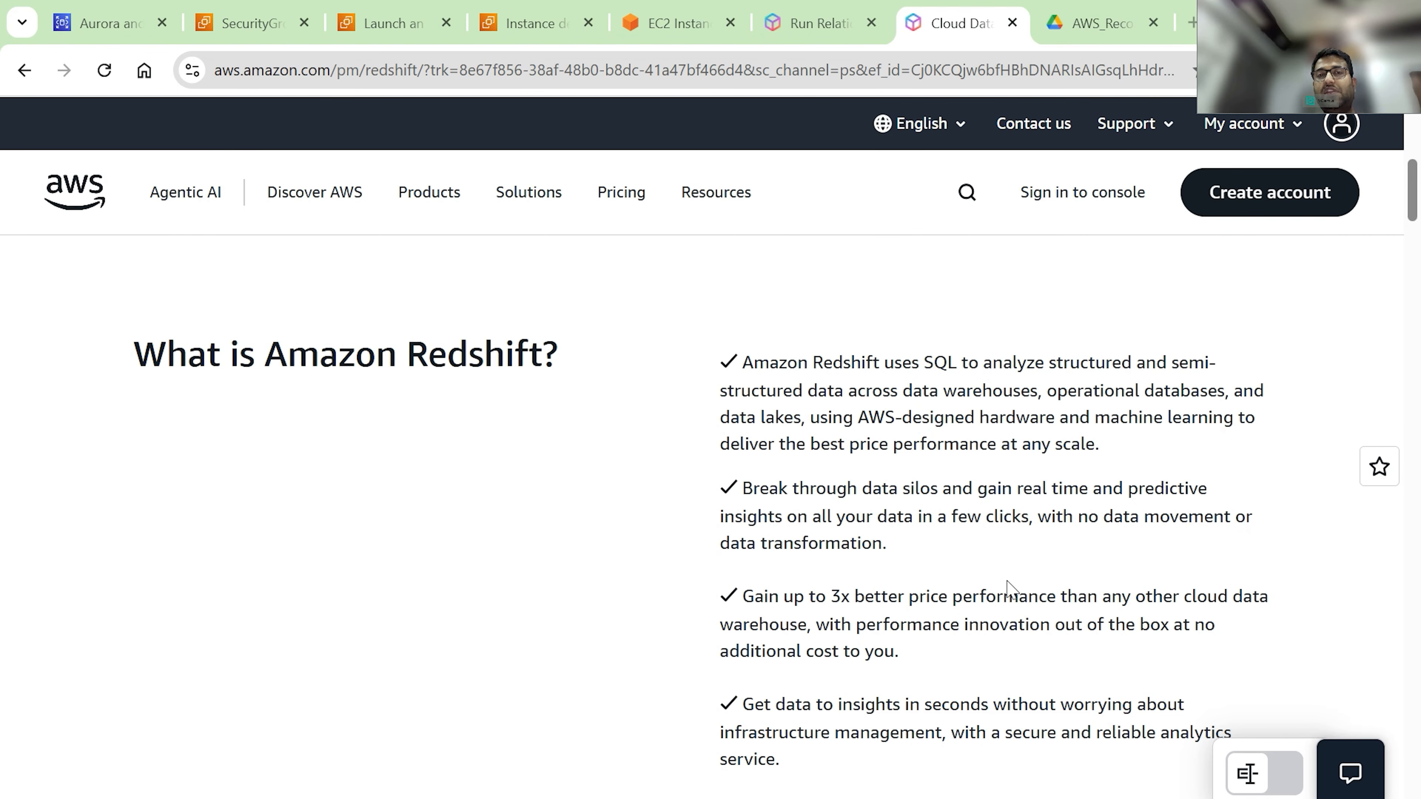
{"action": "left_click", "coordinate": [641, 17]}
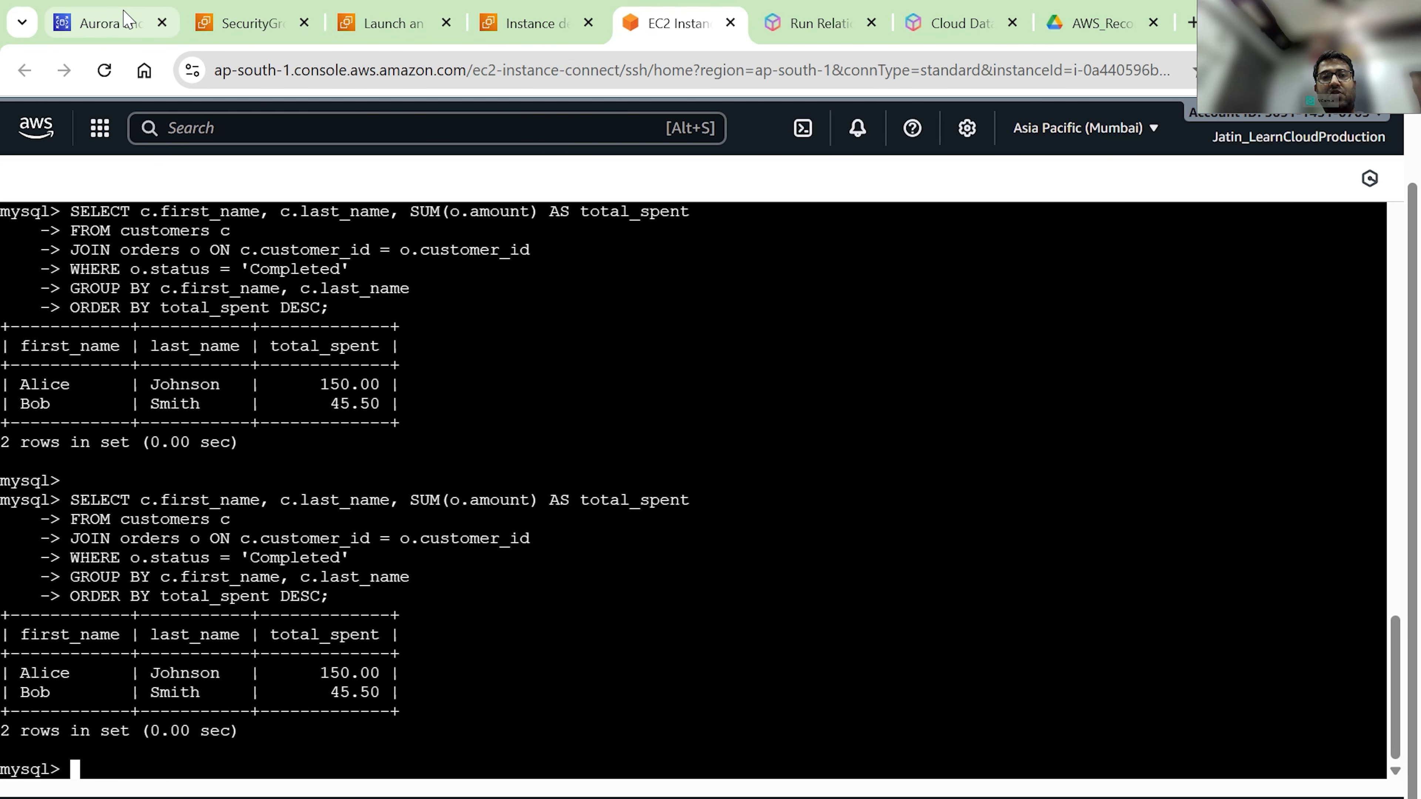
{"action": "left_click", "coordinate": [228, 128]}
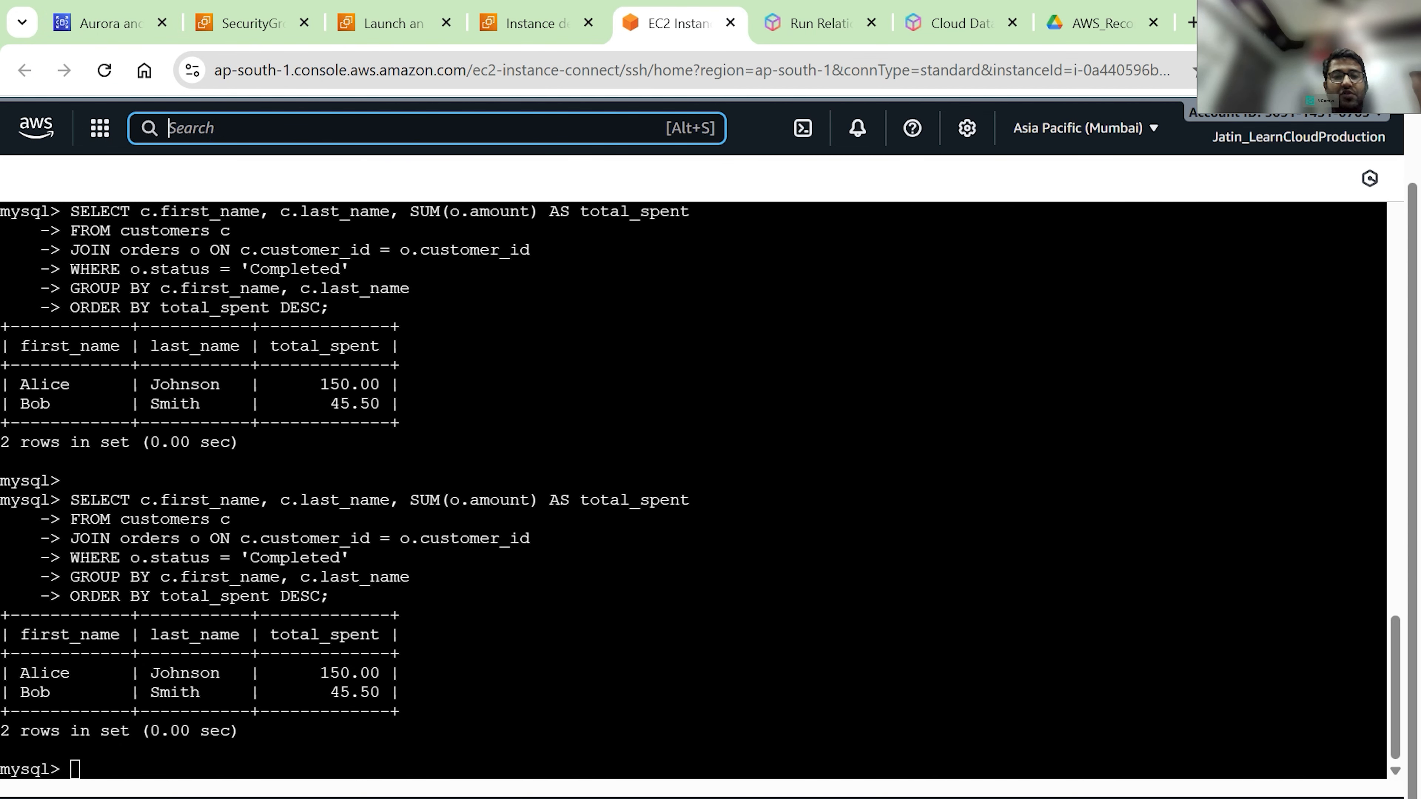
{"action": "type", "text": "redshift"}
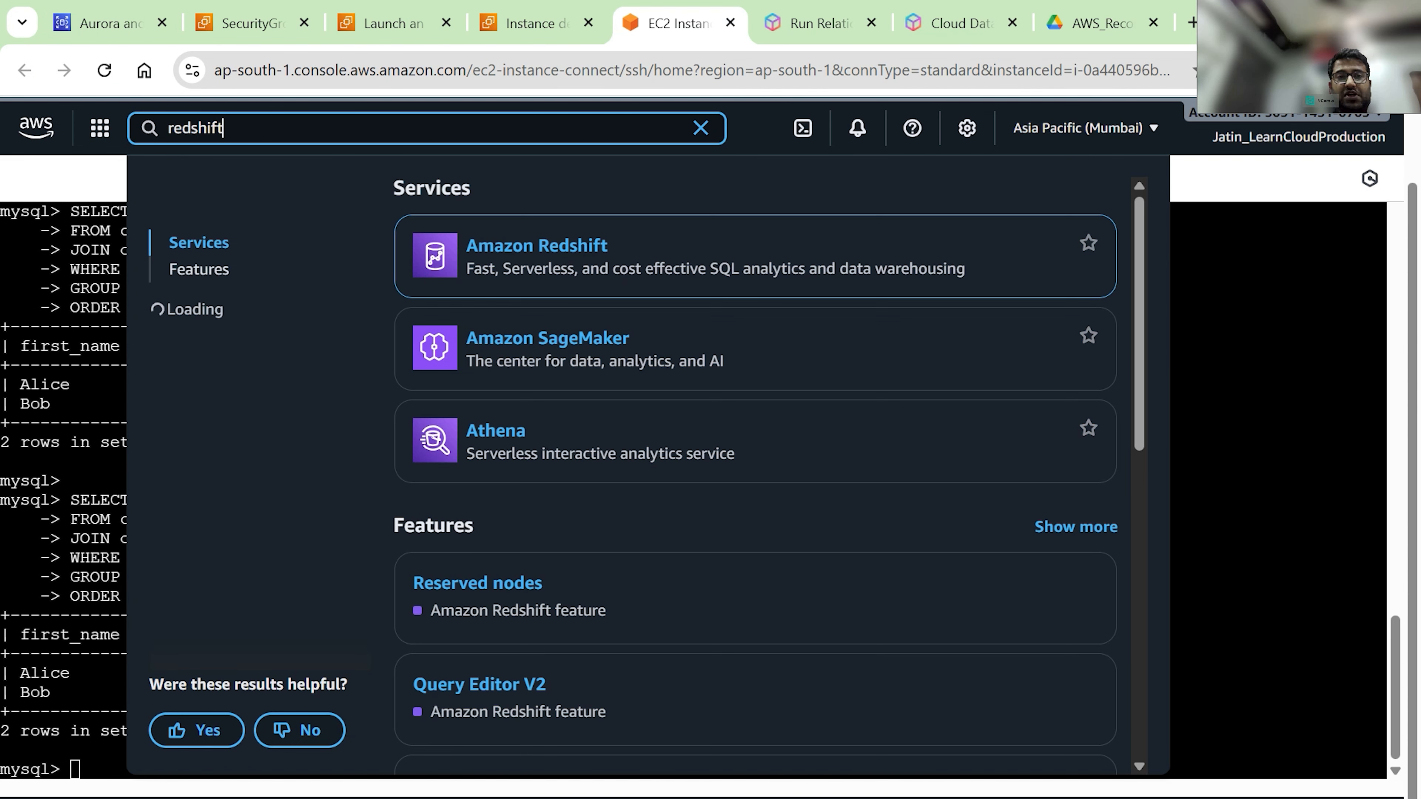
{"action": "right_click", "coordinate": [476, 249]}
{"action": "left_click", "coordinate": [540, 271]}
{"action": "left_click", "coordinate": [716, 23]}
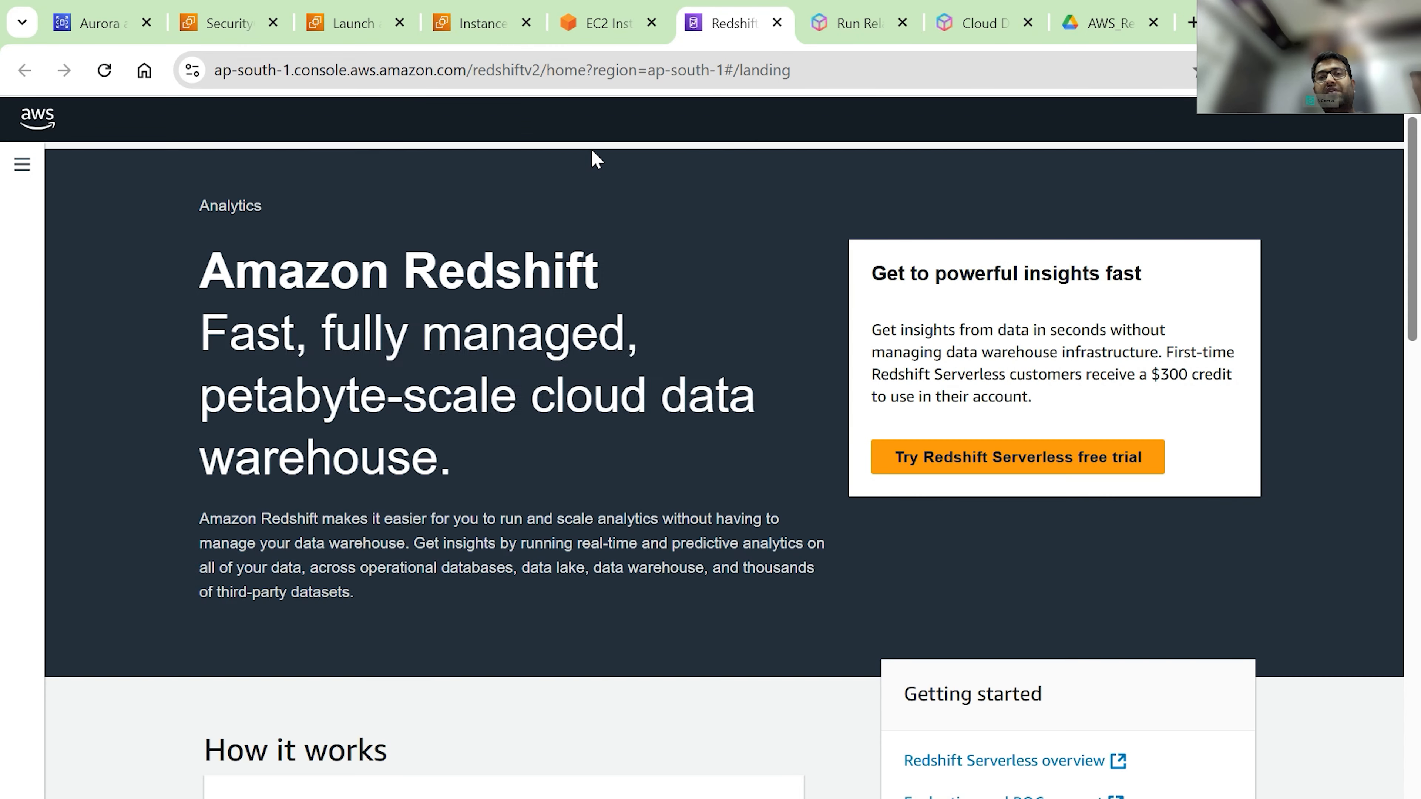
- Load draw.io in the browser tab showing the Amazon RDS page, decline the saved draft and start a blank diagram
{"action": "left_click", "coordinate": [839, 23]}
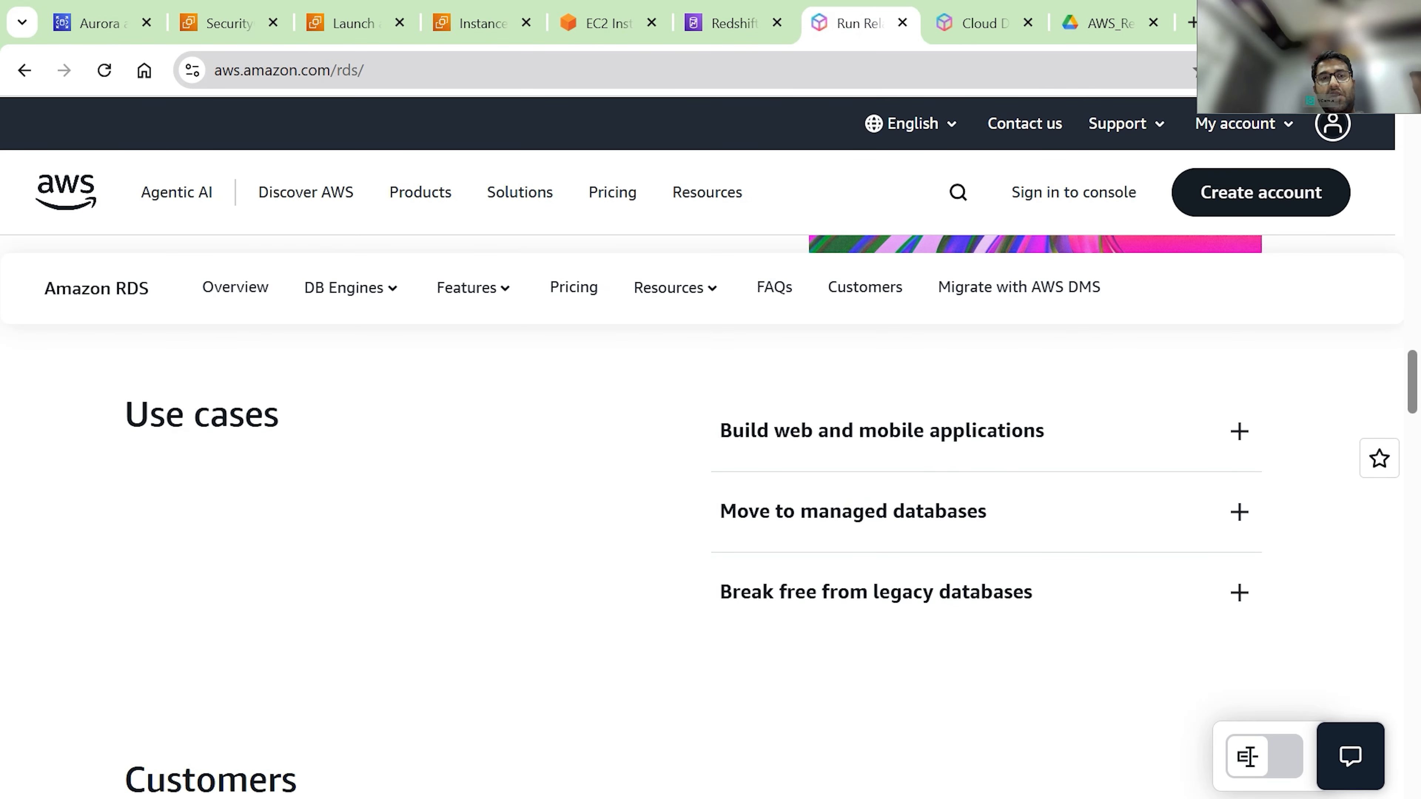
{"action": "left_click", "coordinate": [587, 70]}
{"action": "type", "text": "draw.io"}
{"action": "key", "text": "Return"}
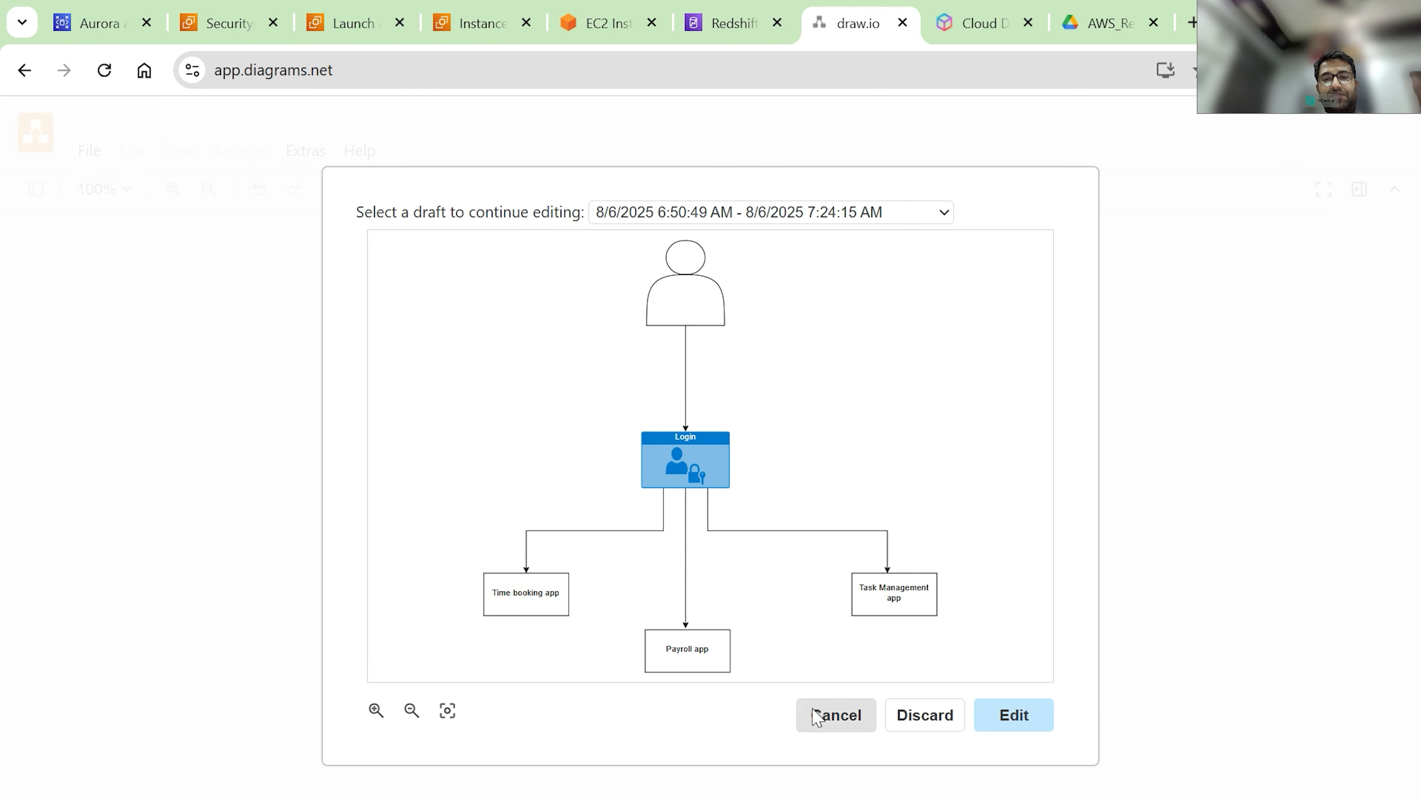
{"action": "left_click", "coordinate": [815, 716]}
{"action": "left_click", "coordinate": [723, 648]}
{"action": "left_click", "coordinate": [711, 643]}
- Search the shape library for s3
{"action": "left_click", "coordinate": [105, 232]}
{"action": "type", "text": "s3"}
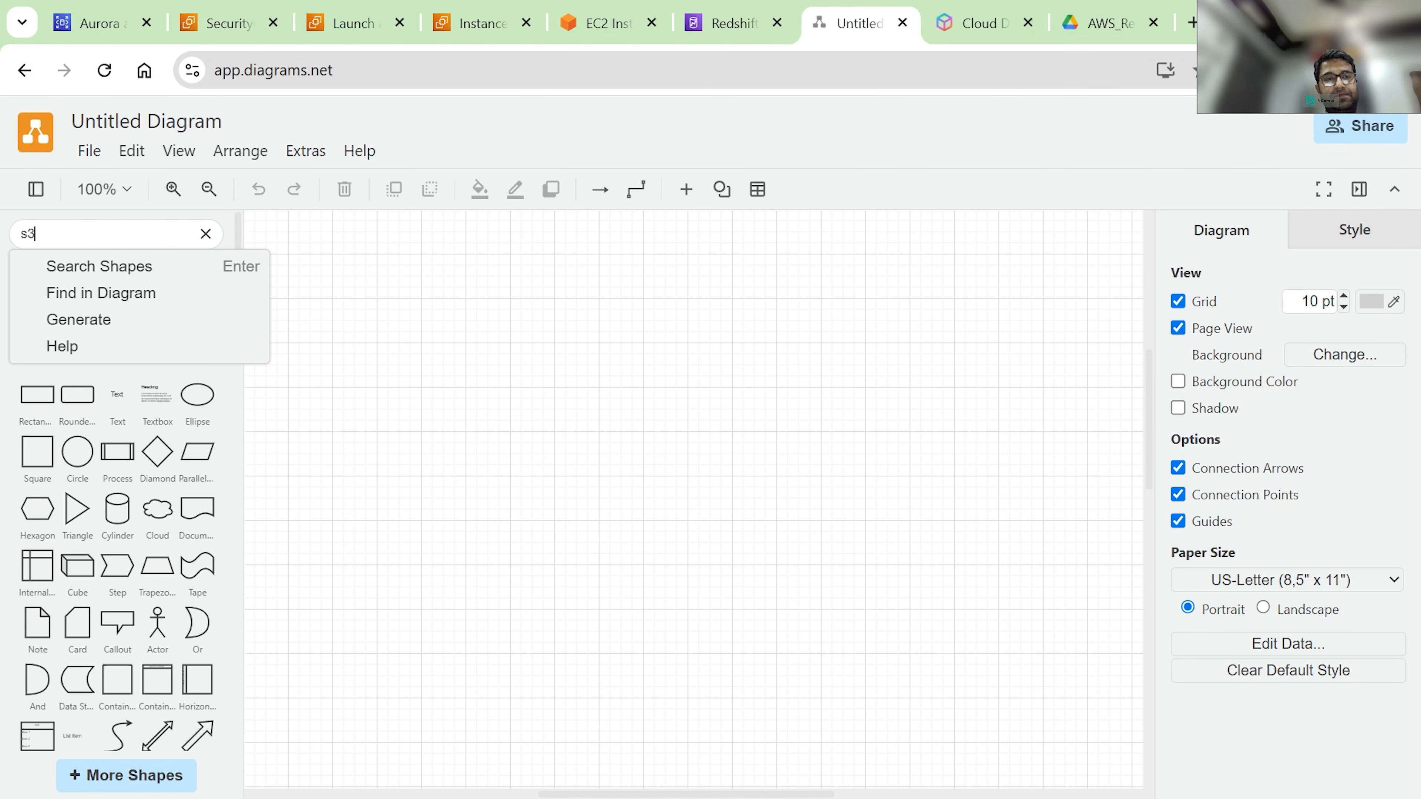
{"action": "key", "text": "Return"}
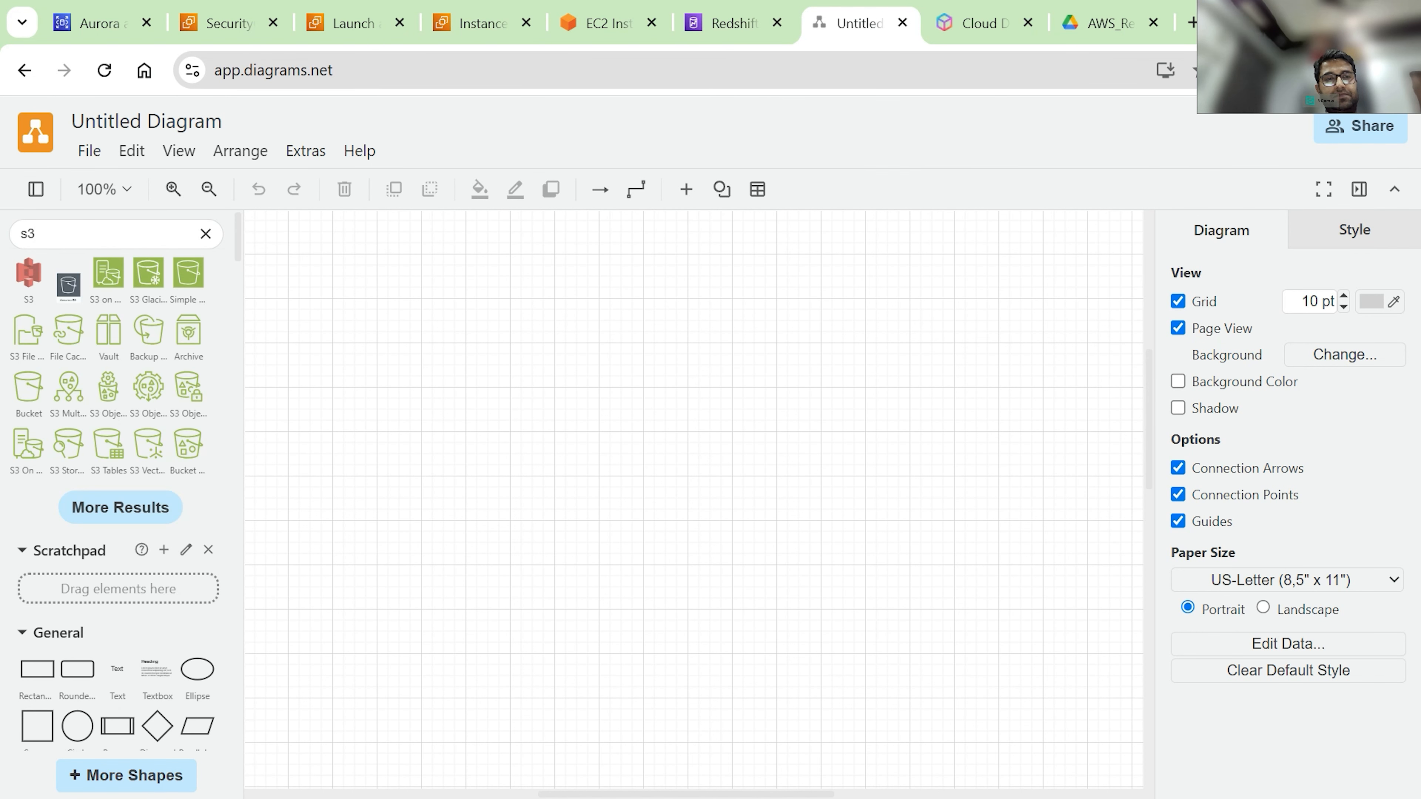
{"action": "mouse_move", "coordinate": [33, 397]}
{"action": "left_click_drag", "start_coordinate": [33, 396], "coordinate": [365, 345]}
{"action": "left_click_drag", "start_coordinate": [438, 430], "coordinate": [579, 577]}
{"action": "left_click", "coordinate": [487, 544]}
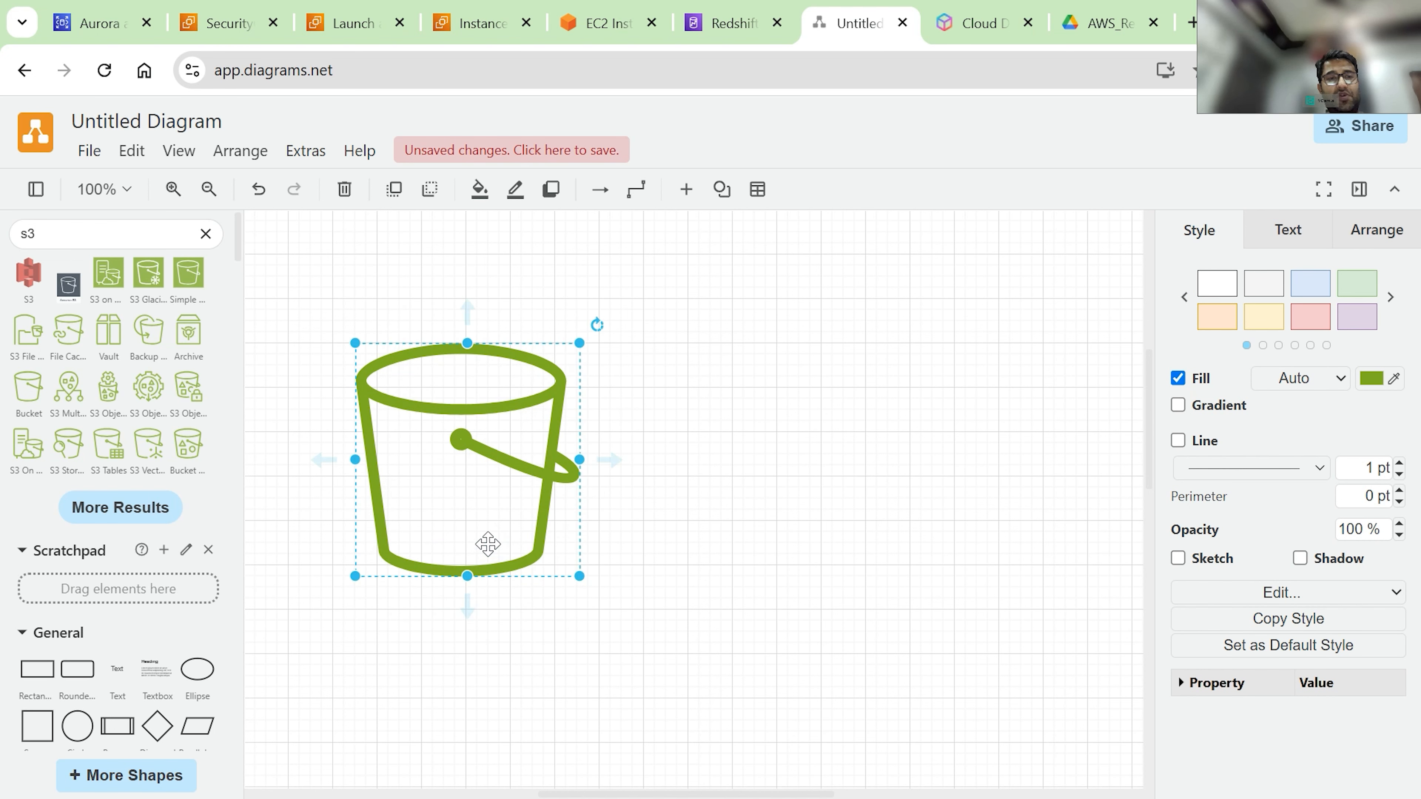
{"action": "key", "text": "Delete"}
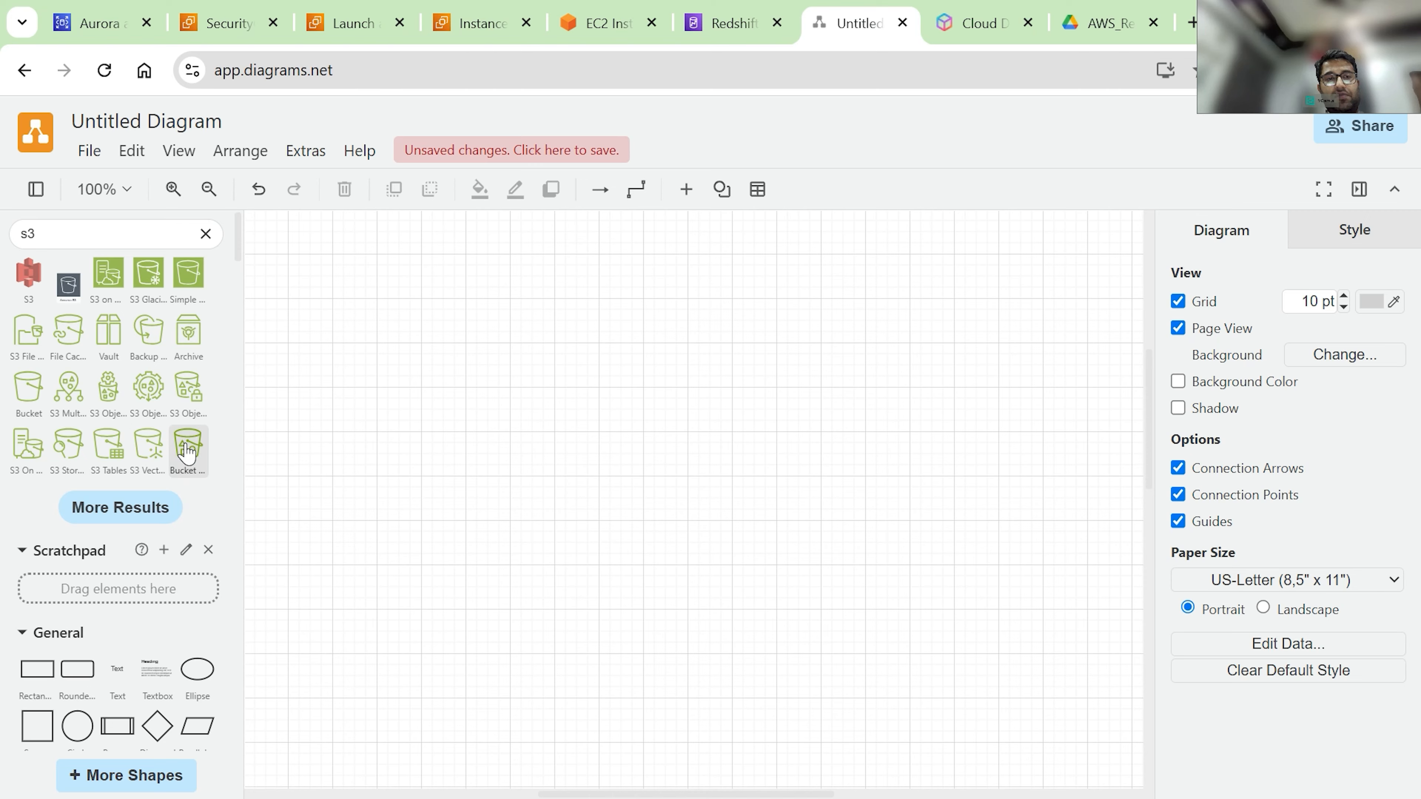
- Place the green S3 bucket-with-objects shape on the canvas and enlarge it to more than twice its size
{"action": "left_click_drag", "start_coordinate": [421, 389], "coordinate": [422, 334]}
{"action": "left_click", "coordinate": [502, 417]}
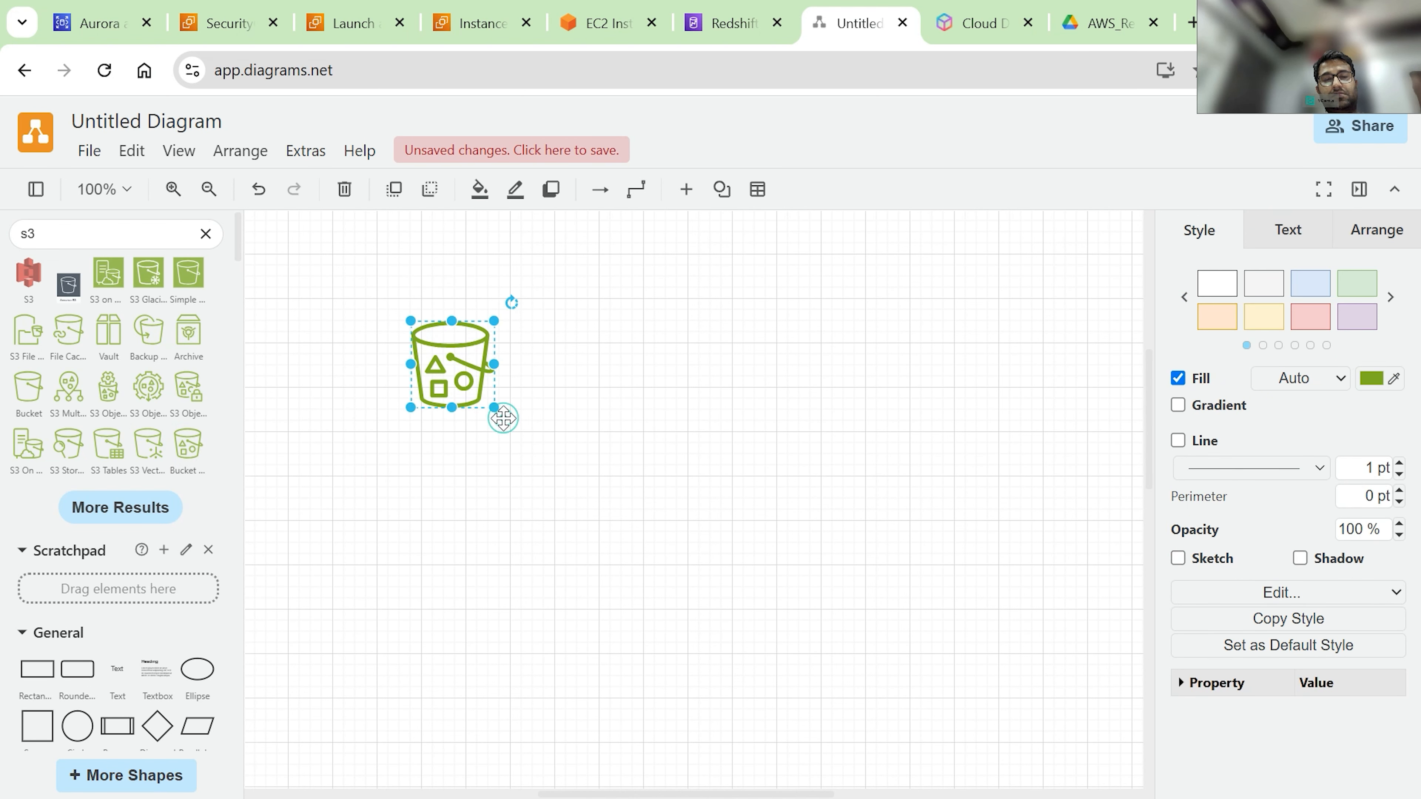
{"action": "left_click_drag", "start_coordinate": [494, 407], "coordinate": [635, 554]}
- Search the shape library for redshift, place the blue Redshift icon to the right of the bucket and enlarge it
{"action": "left_click", "coordinate": [50, 233]}
{"action": "key", "text": "BackSpace"}
{"action": "key", "text": "BackSpace"}
{"action": "type", "text": "redshift"}
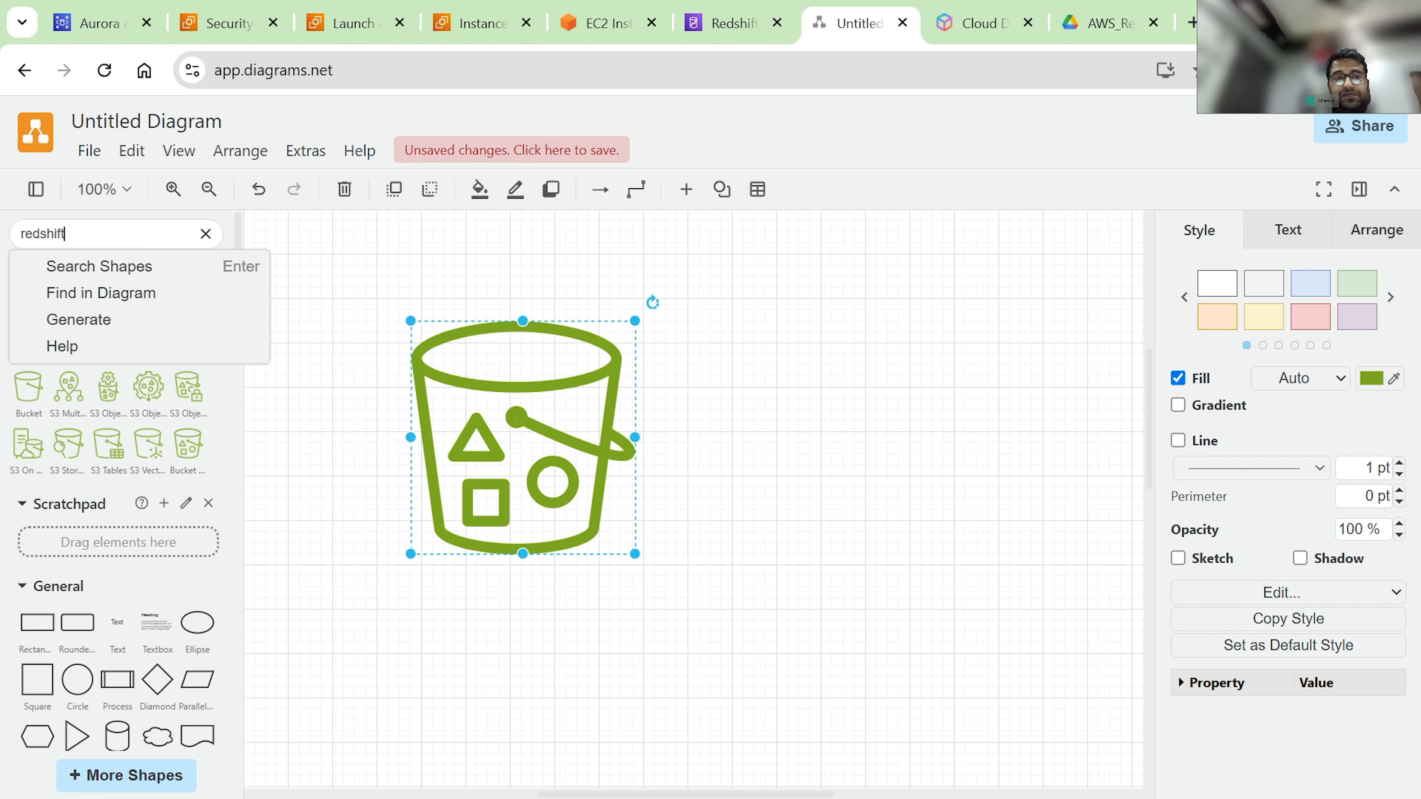
{"action": "key", "text": "Return"}
{"action": "left_click", "coordinate": [27, 272]}
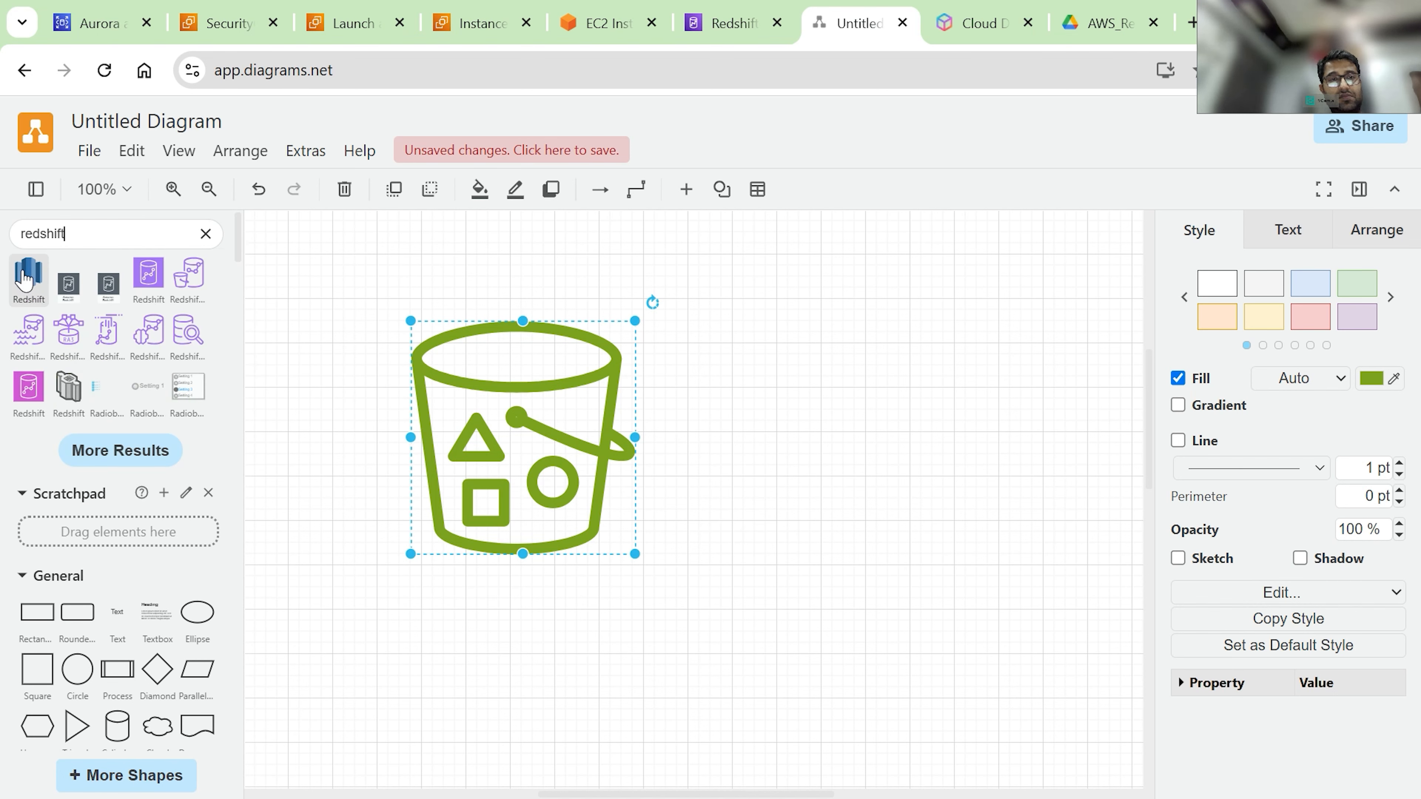
{"action": "left_click_drag", "start_coordinate": [829, 419], "coordinate": [948, 419]}
{"action": "left_click_drag", "start_coordinate": [978, 469], "coordinate": [1050, 517]}
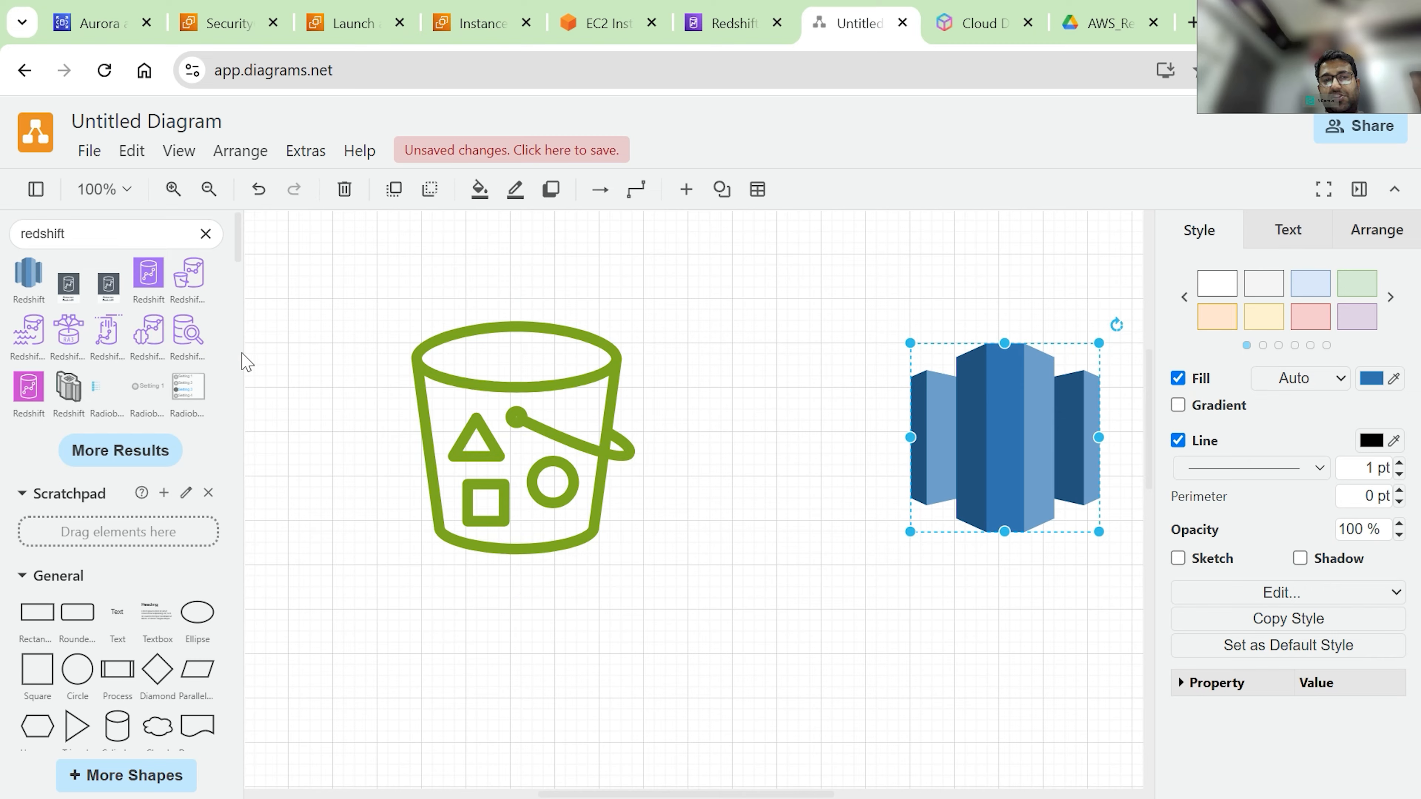
- Search the shapes for arrow and run a directional connector horizontally from the bucket to the Redshift icon, aligning the icon with the arrowhead
{"action": "double_click", "coordinate": [49, 234]}
{"action": "type", "text": "arrow"}
{"action": "key", "text": "Return"}
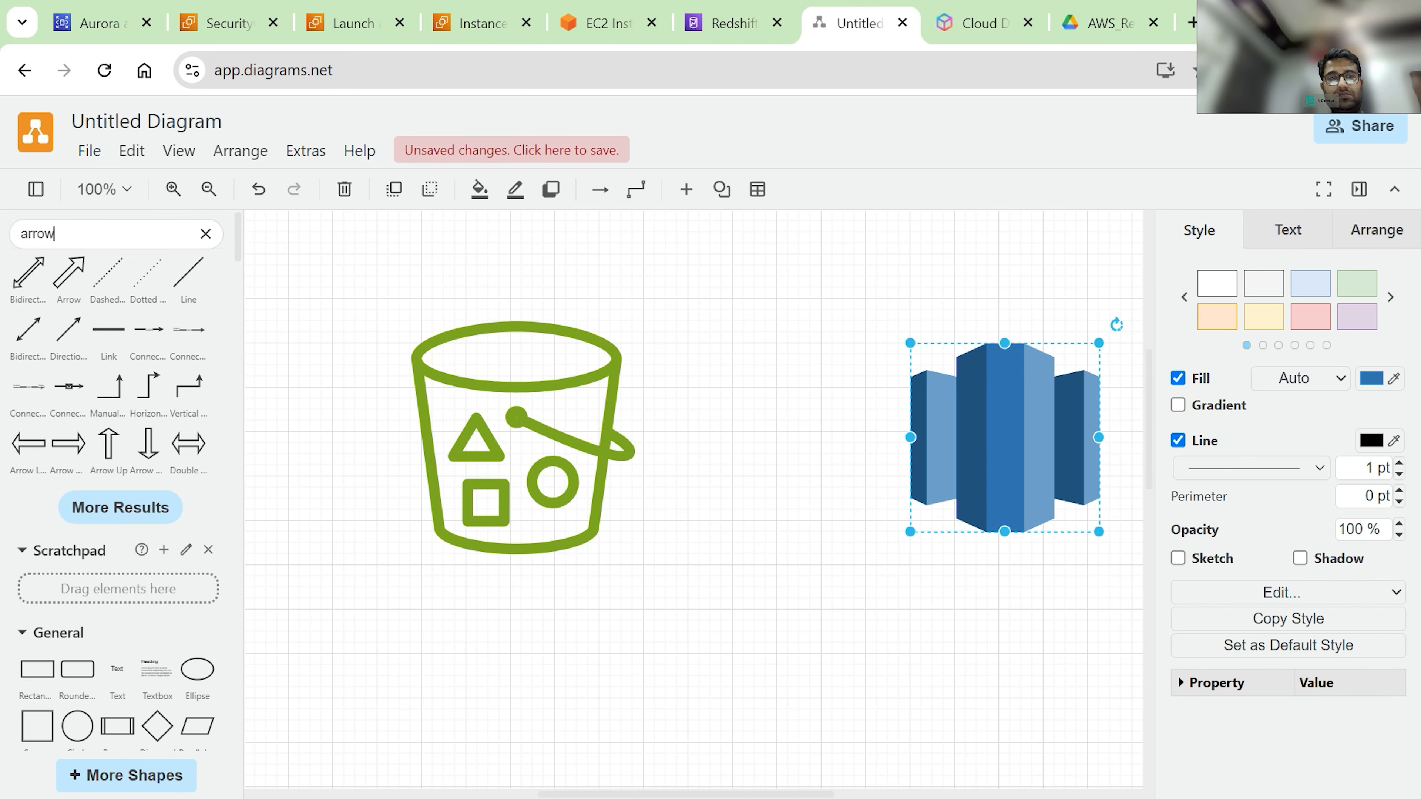
{"action": "left_click_drag", "start_coordinate": [66, 331], "coordinate": [625, 399]}
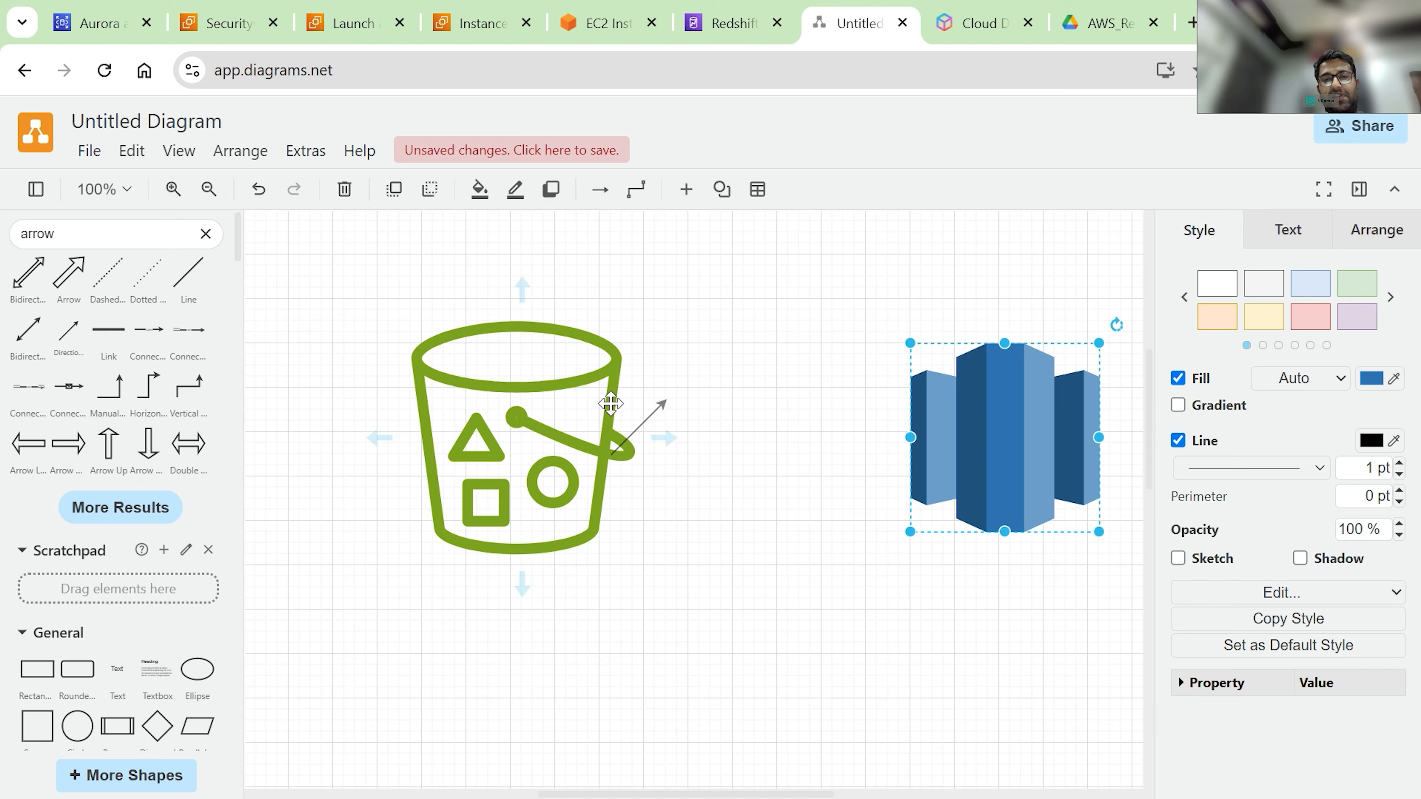
{"action": "left_click", "coordinate": [655, 400]}
{"action": "left_click_drag", "start_coordinate": [654, 399], "coordinate": [897, 454]}
{"action": "left_click_drag", "start_coordinate": [972, 454], "coordinate": [962, 454]}
- Add a text label reading "COPY Command" just above the arrow and widen it so the text fits on one line
{"action": "left_click", "coordinate": [739, 427]}
{"action": "double_click", "coordinate": [739, 427]}
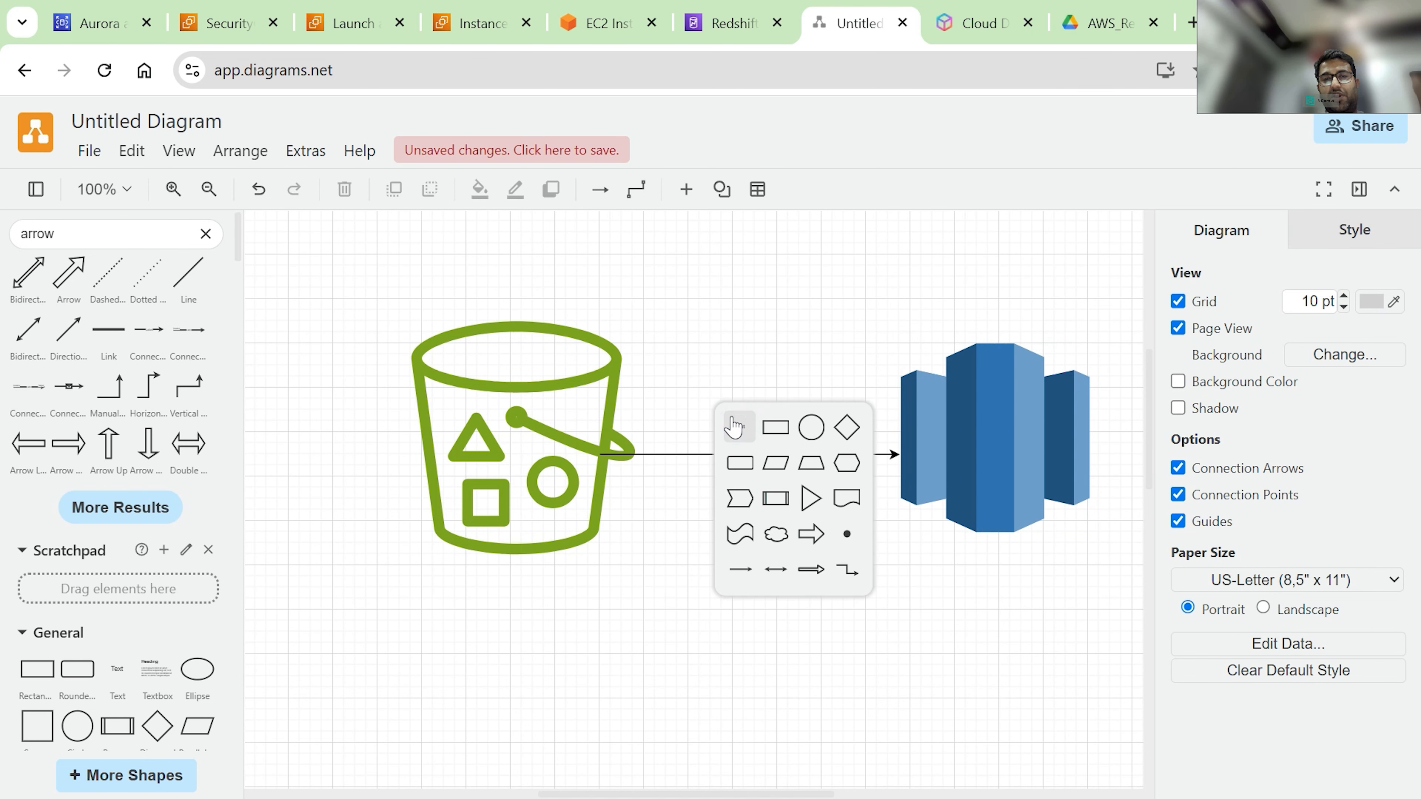
{"action": "left_click", "coordinate": [737, 423]}
{"action": "type", "text": "Co"}
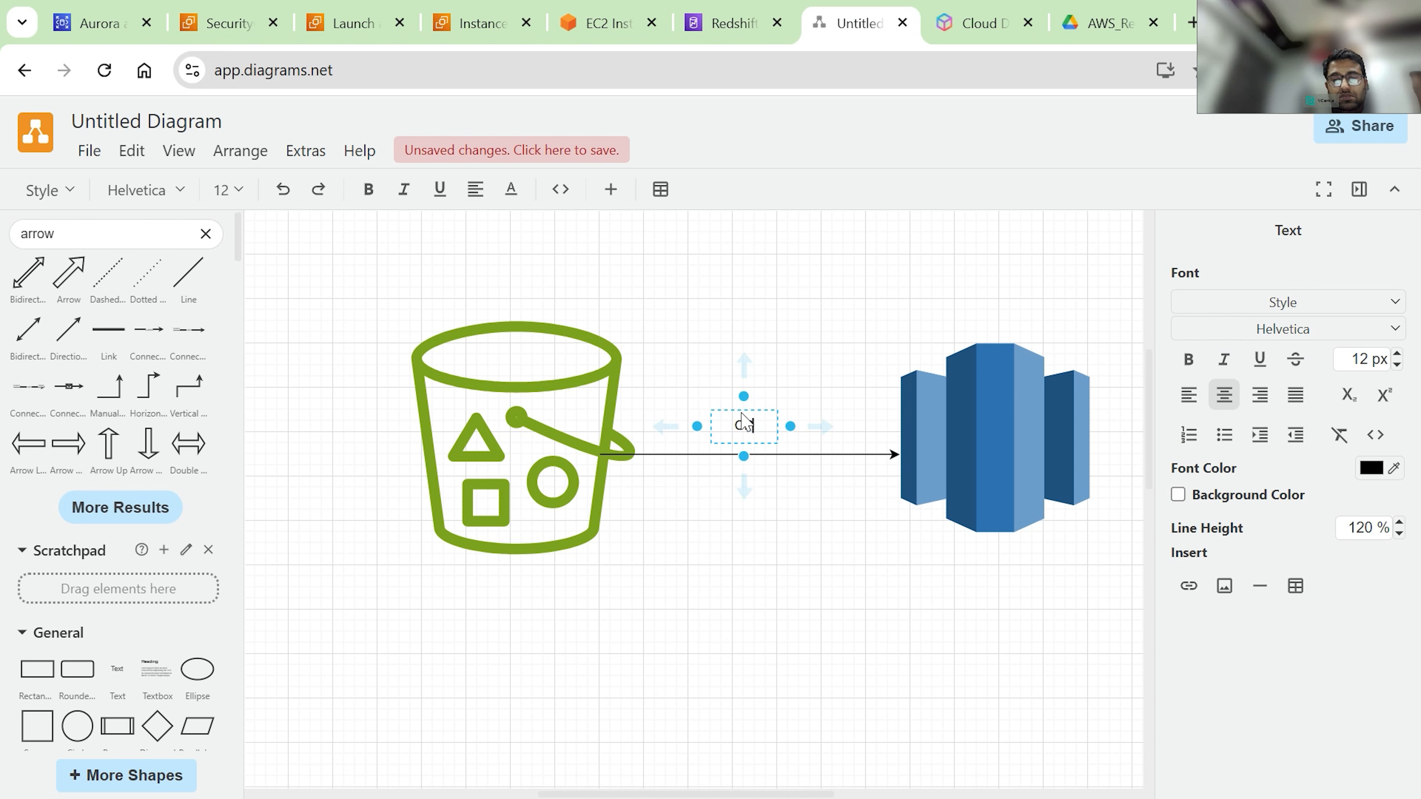
{"action": "type", "text": "PY Co"}
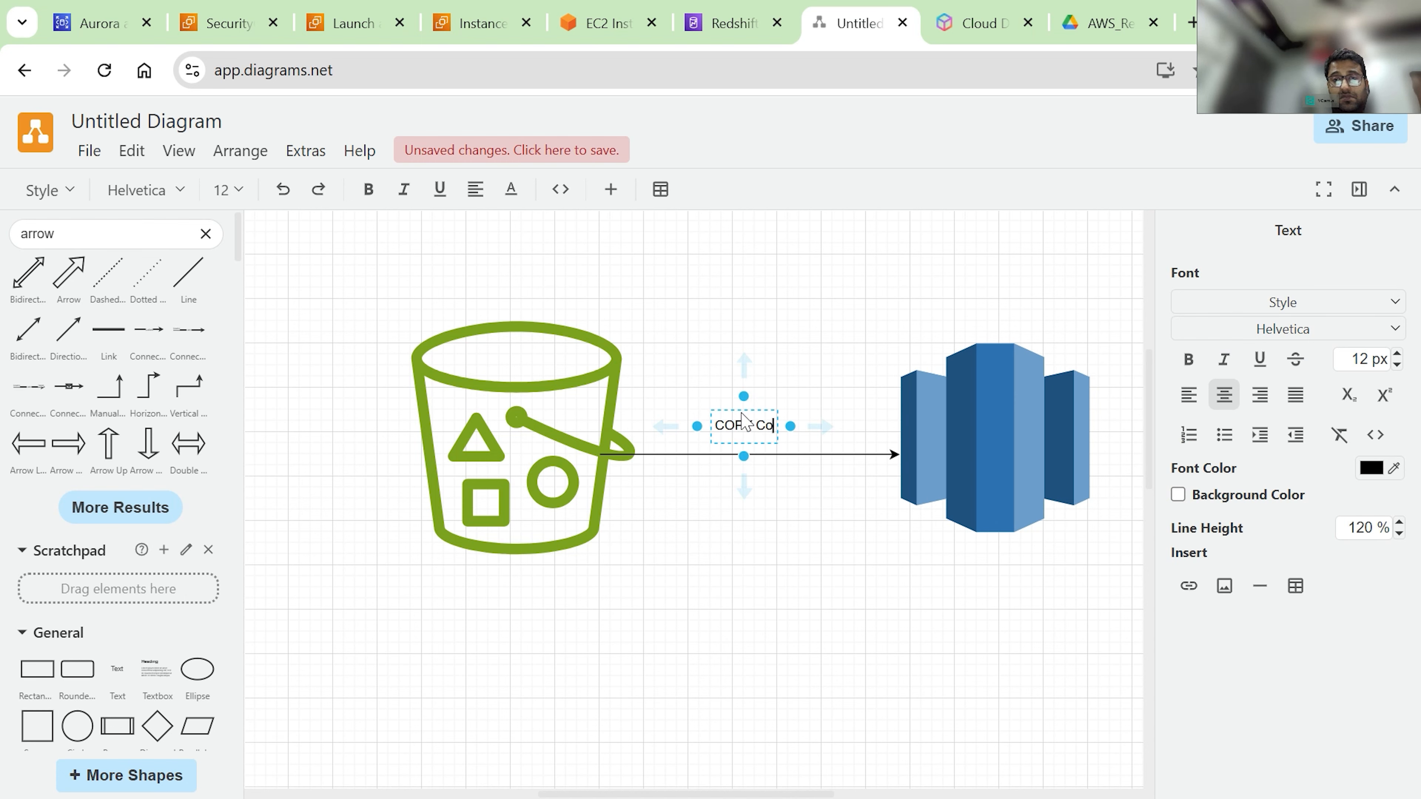
{"action": "type", "text": "mmand"}
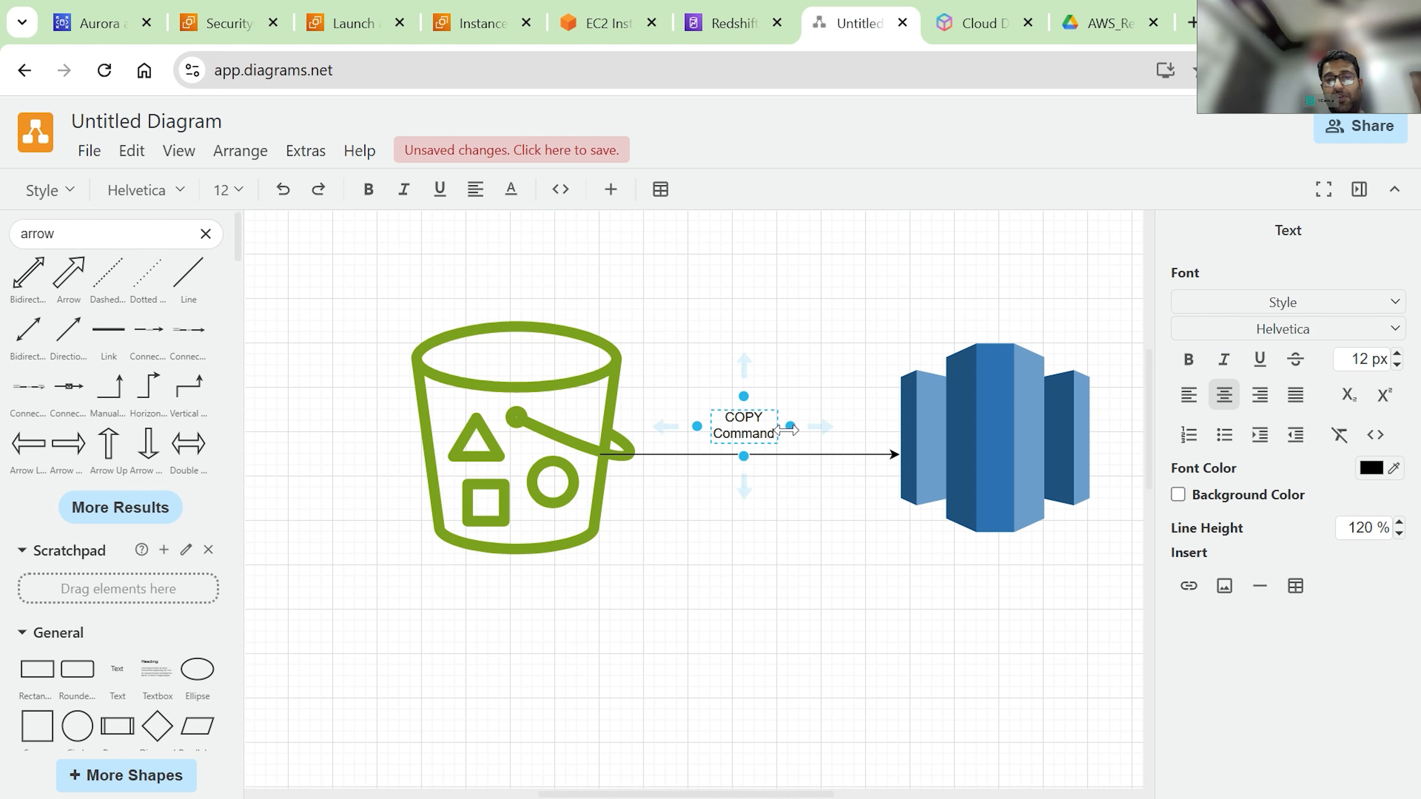
{"action": "left_click_drag", "start_coordinate": [794, 429], "coordinate": [846, 427]}
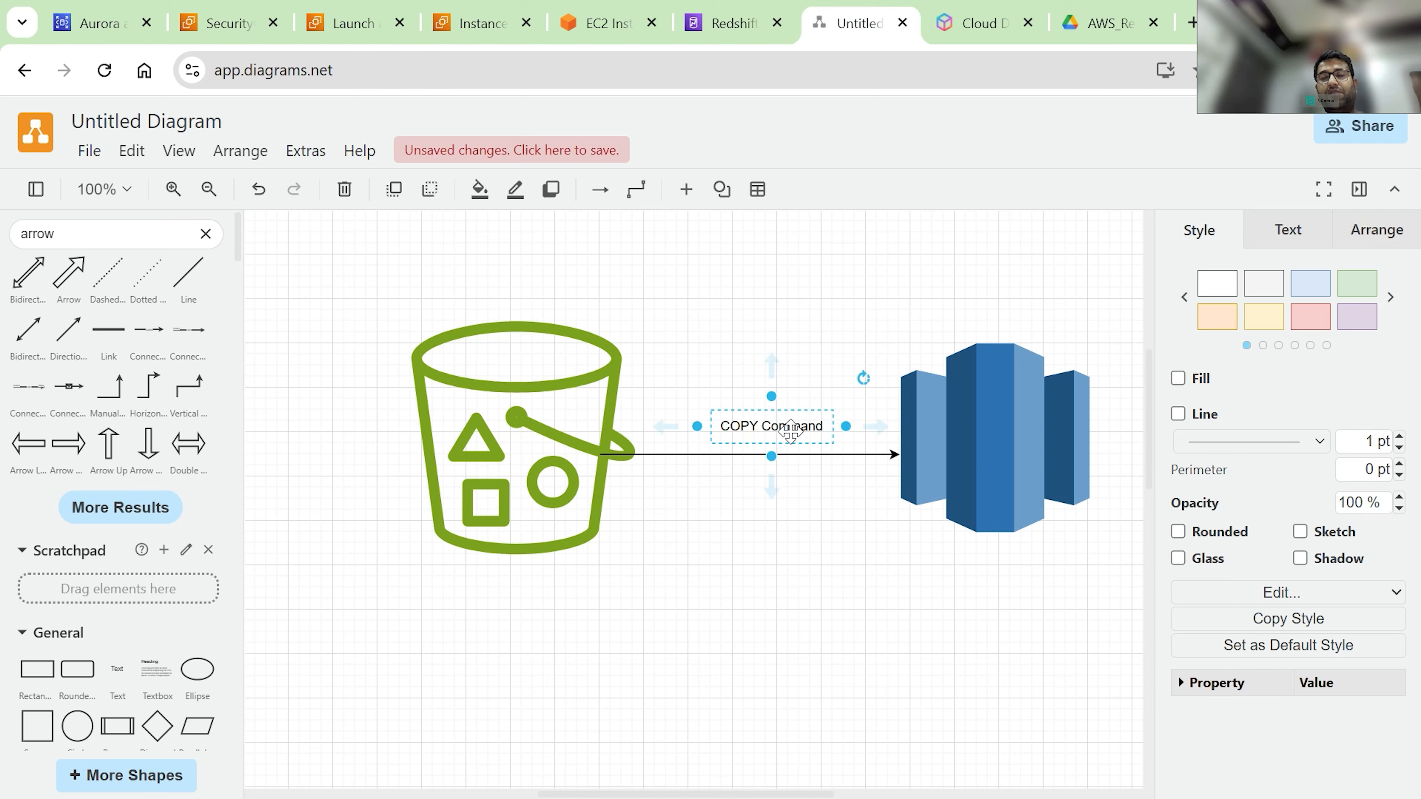
- Set the COPY Command label's font size to 18 px and widen its text box on both sides
{"action": "double_click", "coordinate": [790, 431]}
{"action": "left_click", "coordinate": [1395, 354]}
{"action": "left_click", "coordinate": [1396, 353]}
{"action": "left_click", "coordinate": [1396, 354]}
{"action": "left_click", "coordinate": [1395, 353]}
{"action": "left_click", "coordinate": [1395, 354]}
{"action": "left_click", "coordinate": [1395, 354]}
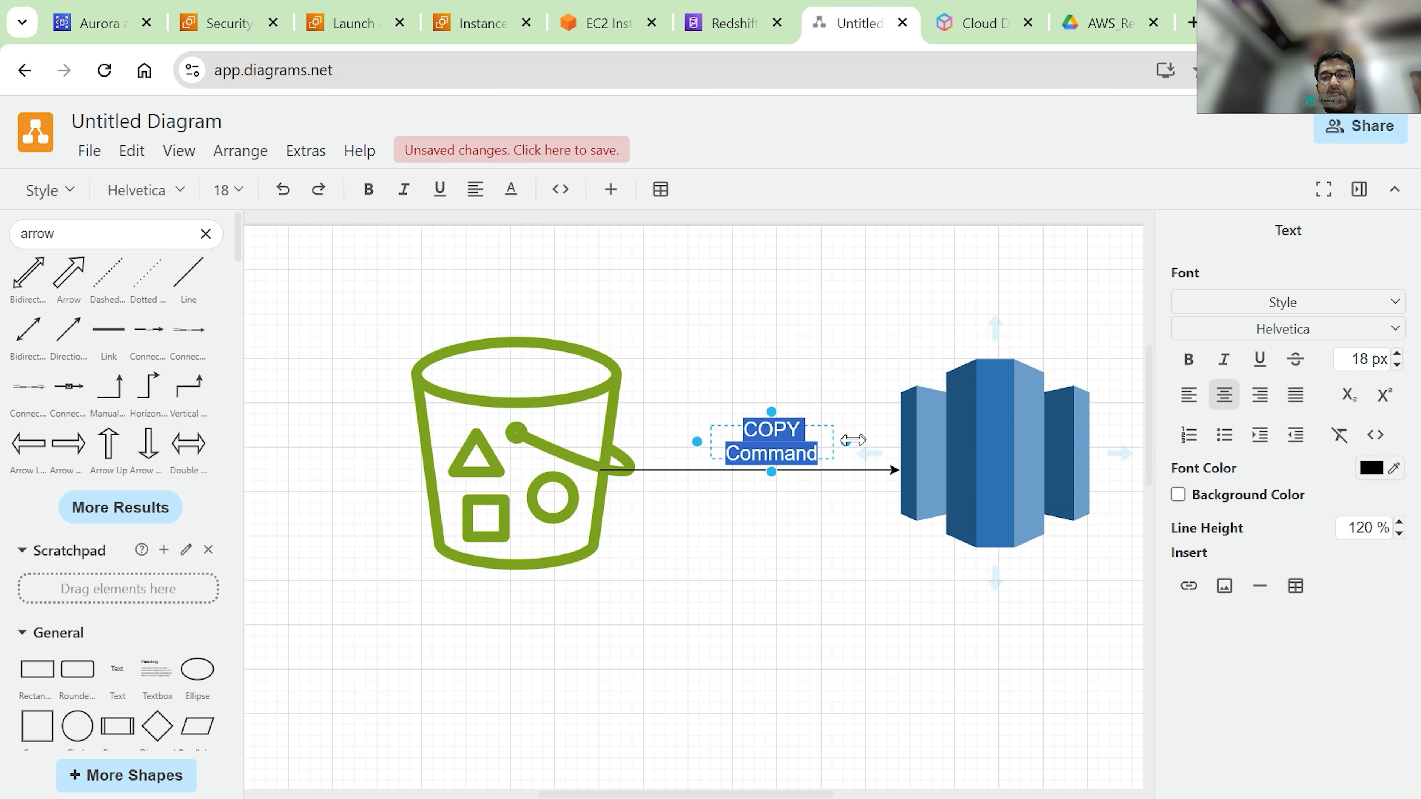
{"action": "left_click_drag", "start_coordinate": [846, 442], "coordinate": [888, 451]}
{"action": "left_click_drag", "start_coordinate": [696, 447], "coordinate": [663, 448]}
- Switch to the Amazon Redshift console, open the provisioned clusters dashboard and start creating a cluster
{"action": "left_click", "coordinate": [696, 9]}
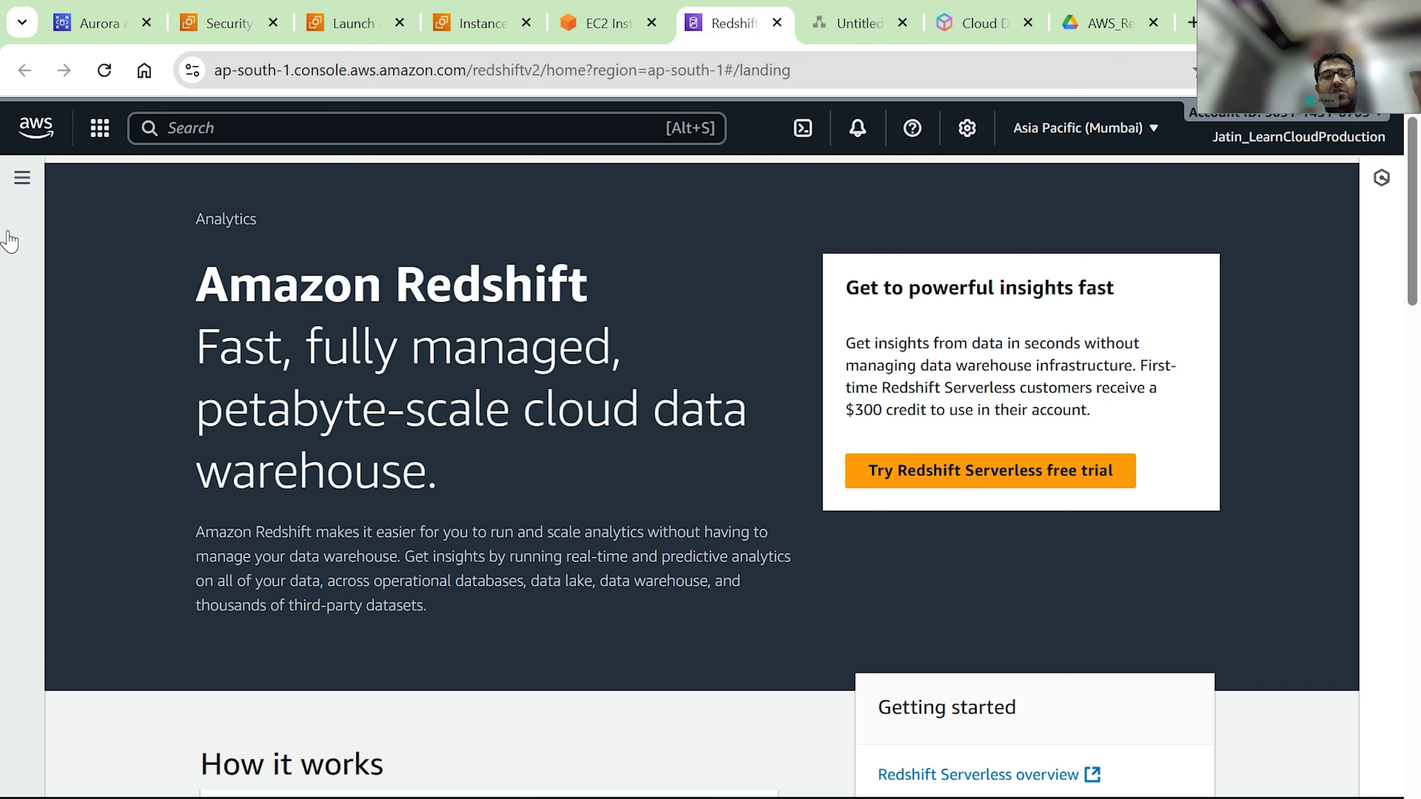
{"action": "left_click", "coordinate": [22, 177]}
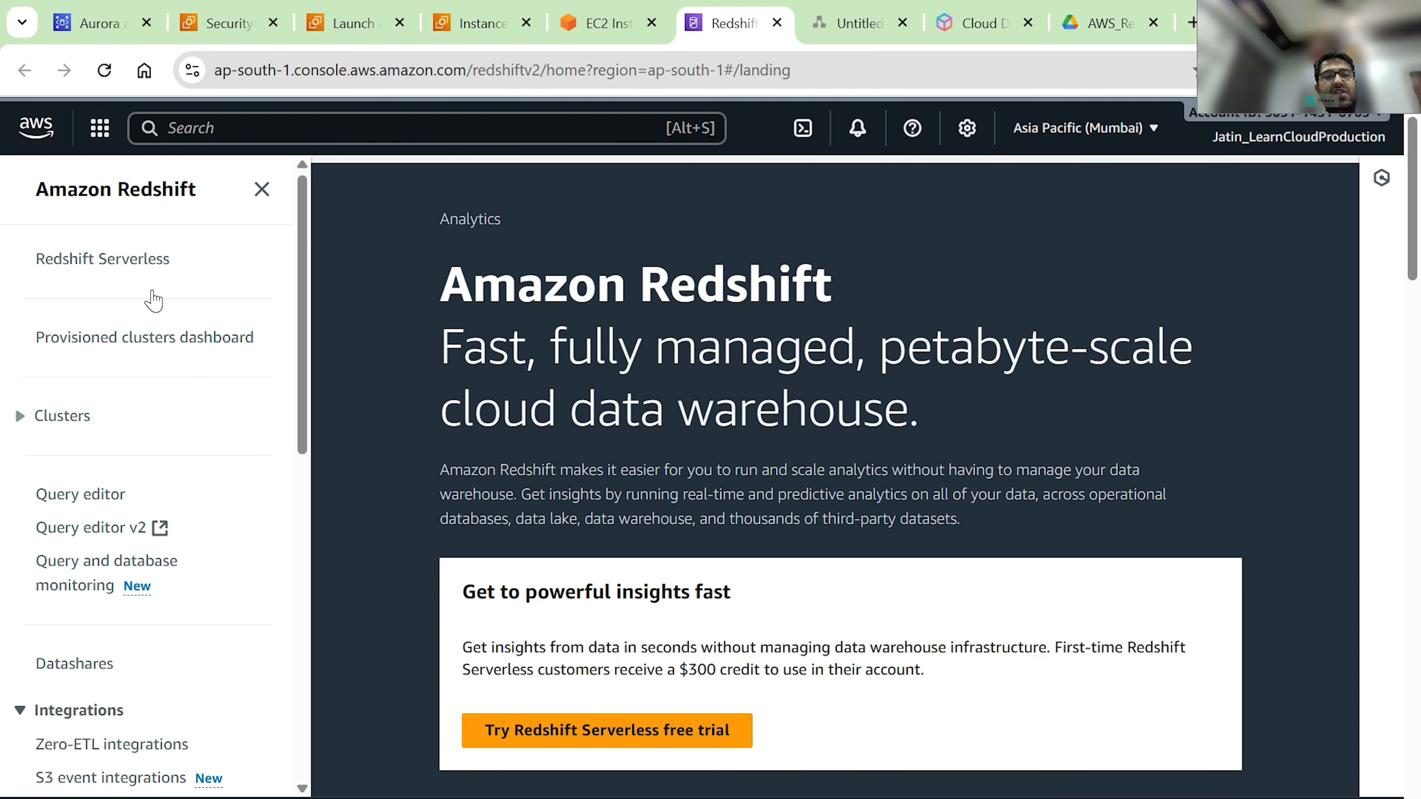
{"action": "left_click", "coordinate": [105, 349]}
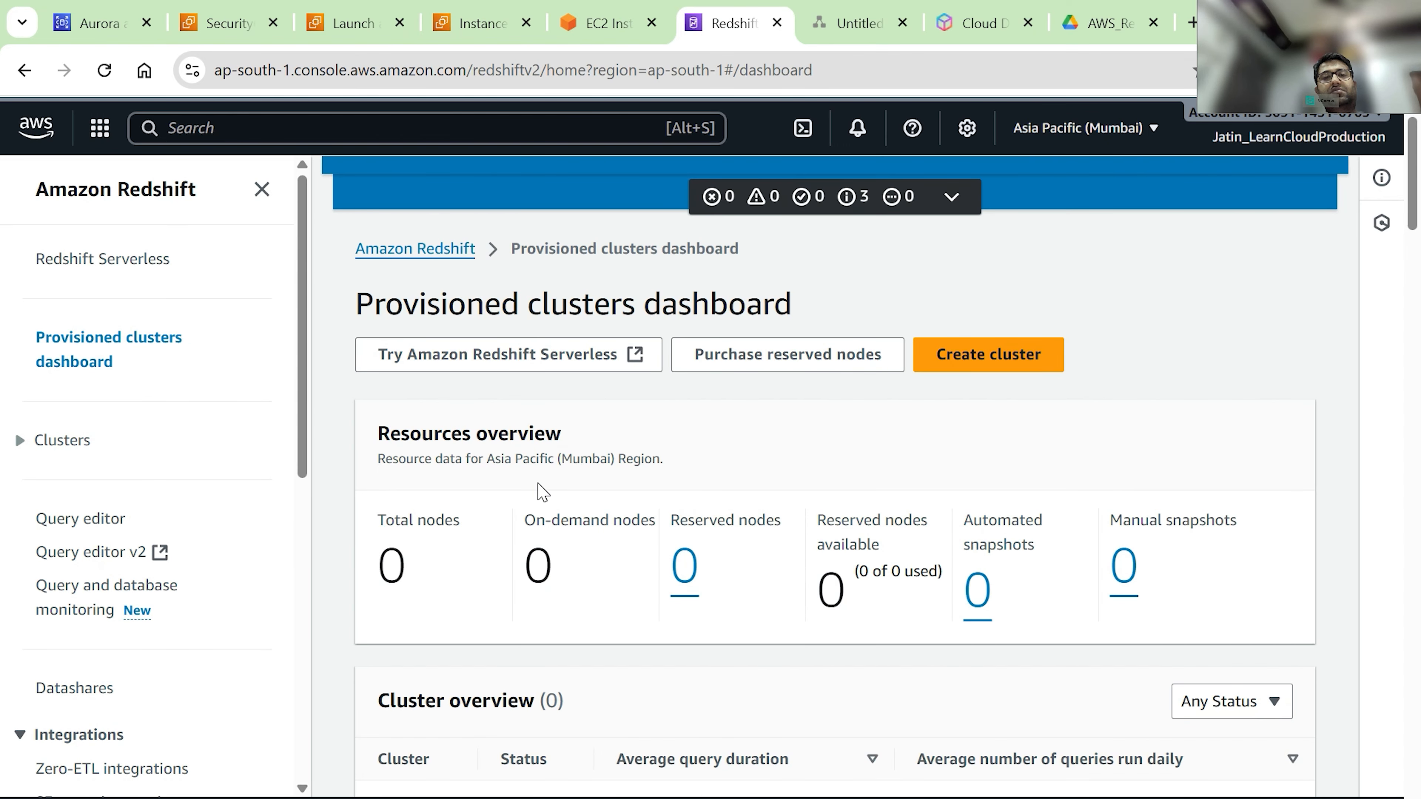
{"action": "scroll", "coordinate": [540, 493], "scroll_direction": "down", "scroll_amount": 6}
{"action": "scroll", "coordinate": [539, 493], "scroll_direction": "down", "scroll_amount": 10}
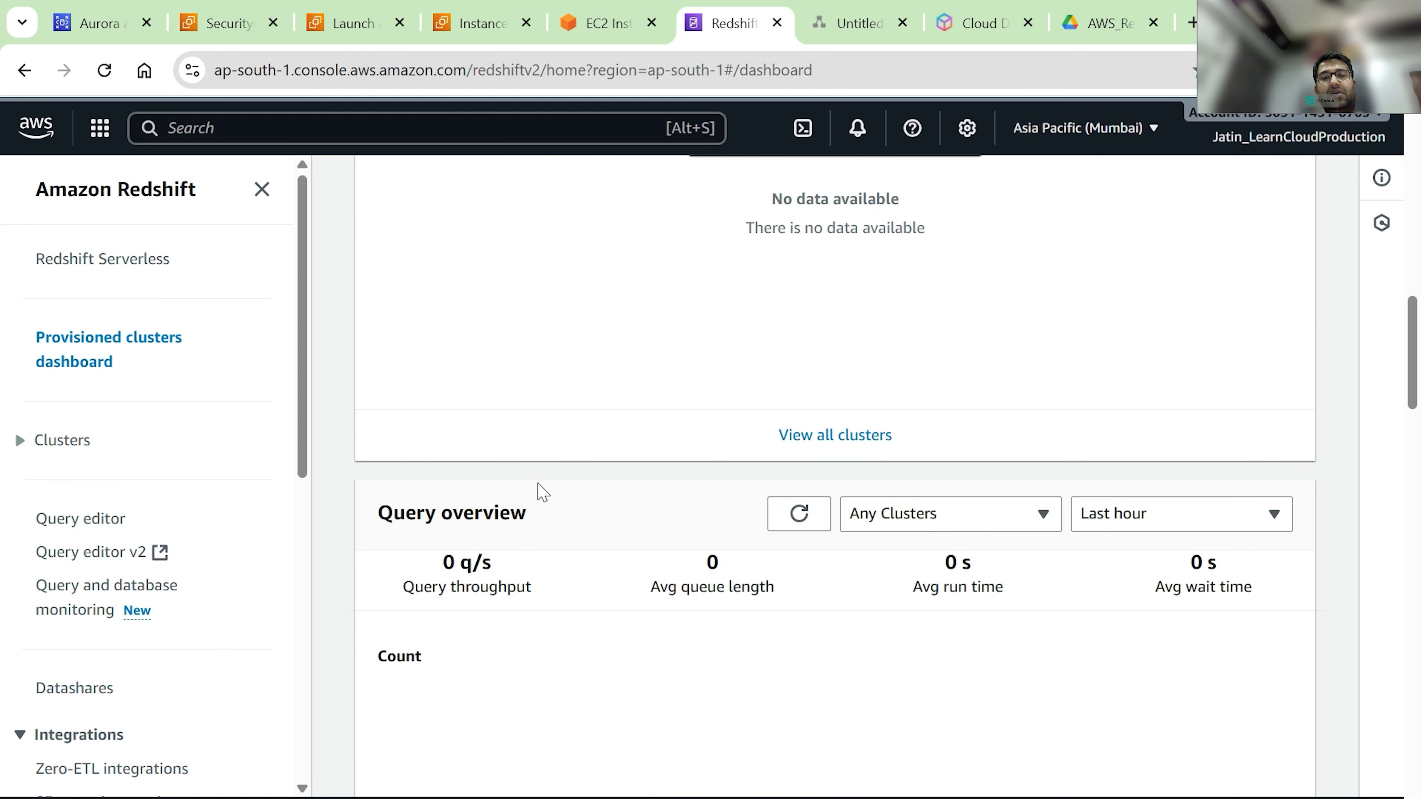
{"action": "scroll", "coordinate": [541, 492], "scroll_direction": "up", "scroll_amount": 15}
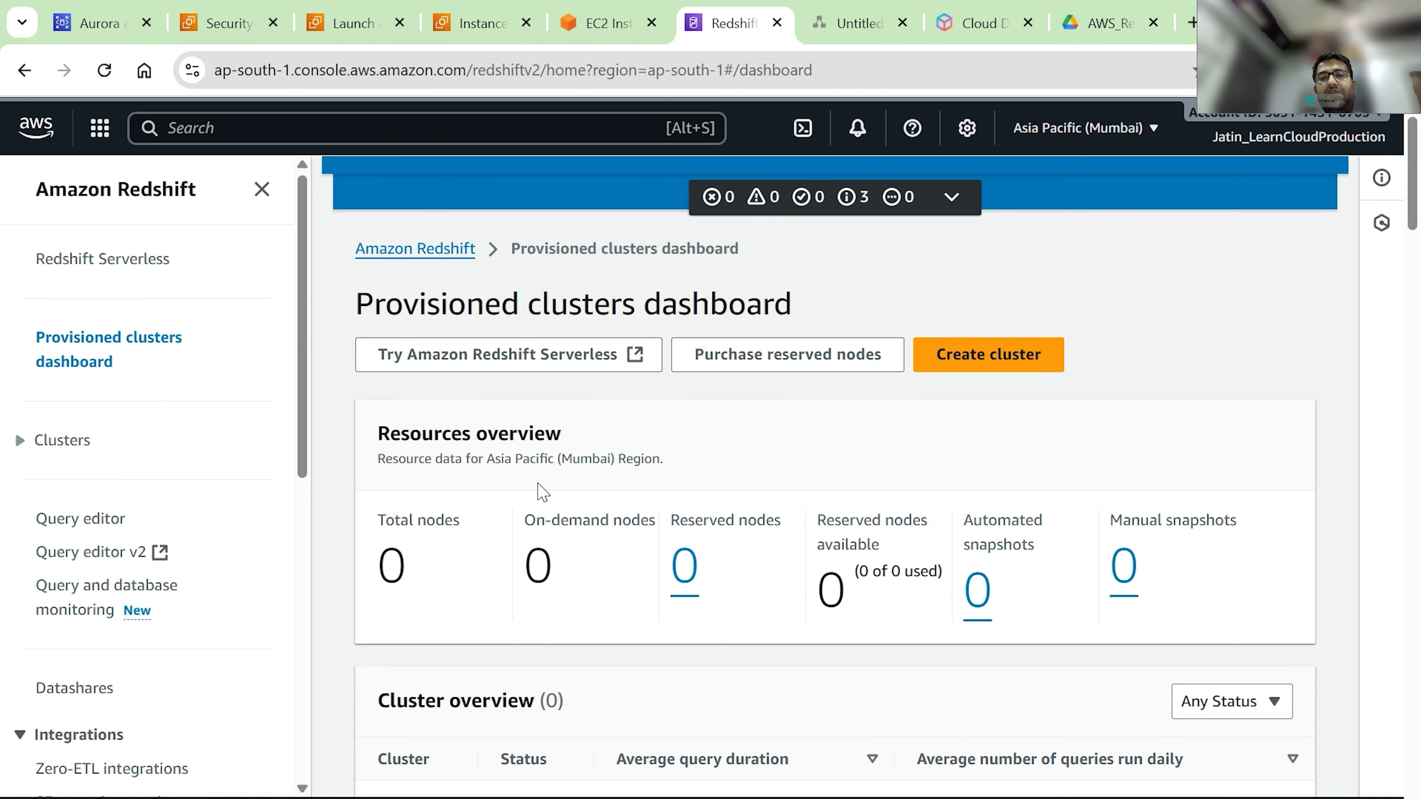
{"action": "scroll", "coordinate": [541, 492], "scroll_direction": "down", "scroll_amount": 3}
{"action": "left_click", "coordinate": [826, 750]}
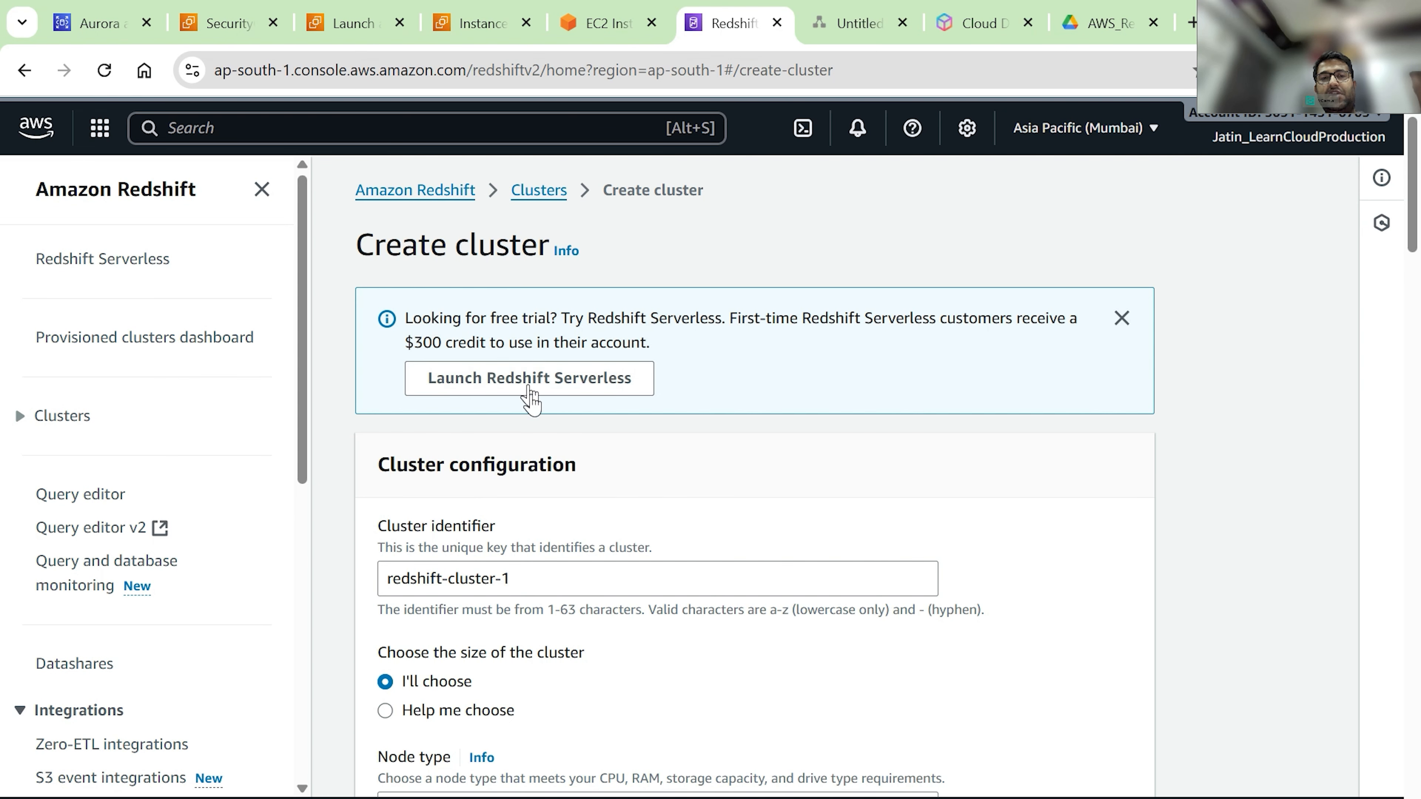
- Change the cluster identifier to redshift-cluster-demo
{"action": "scroll", "coordinate": [597, 501], "scroll_direction": "down", "scroll_amount": 3}
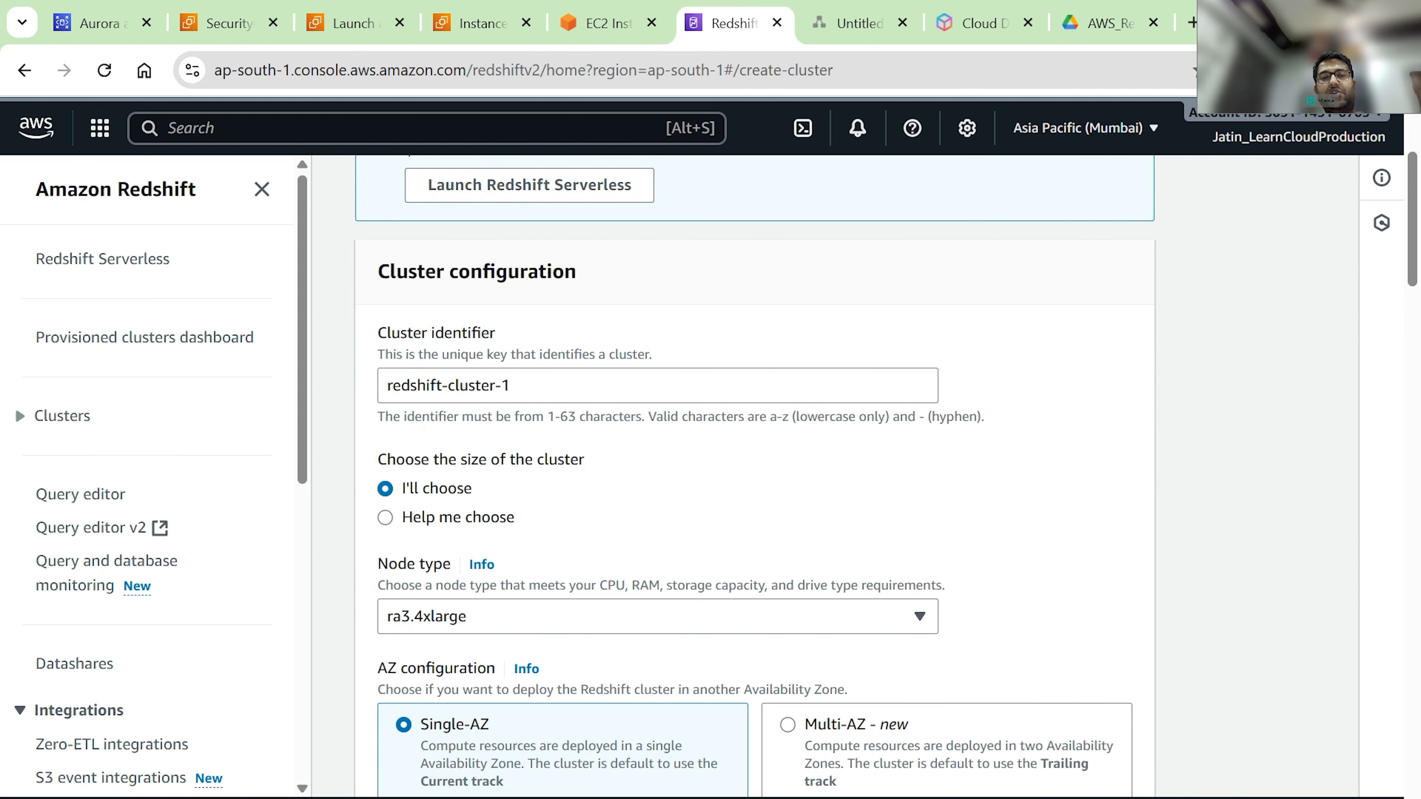
{"action": "left_click", "coordinate": [510, 385]}
{"action": "key", "text": "BackSpace"}
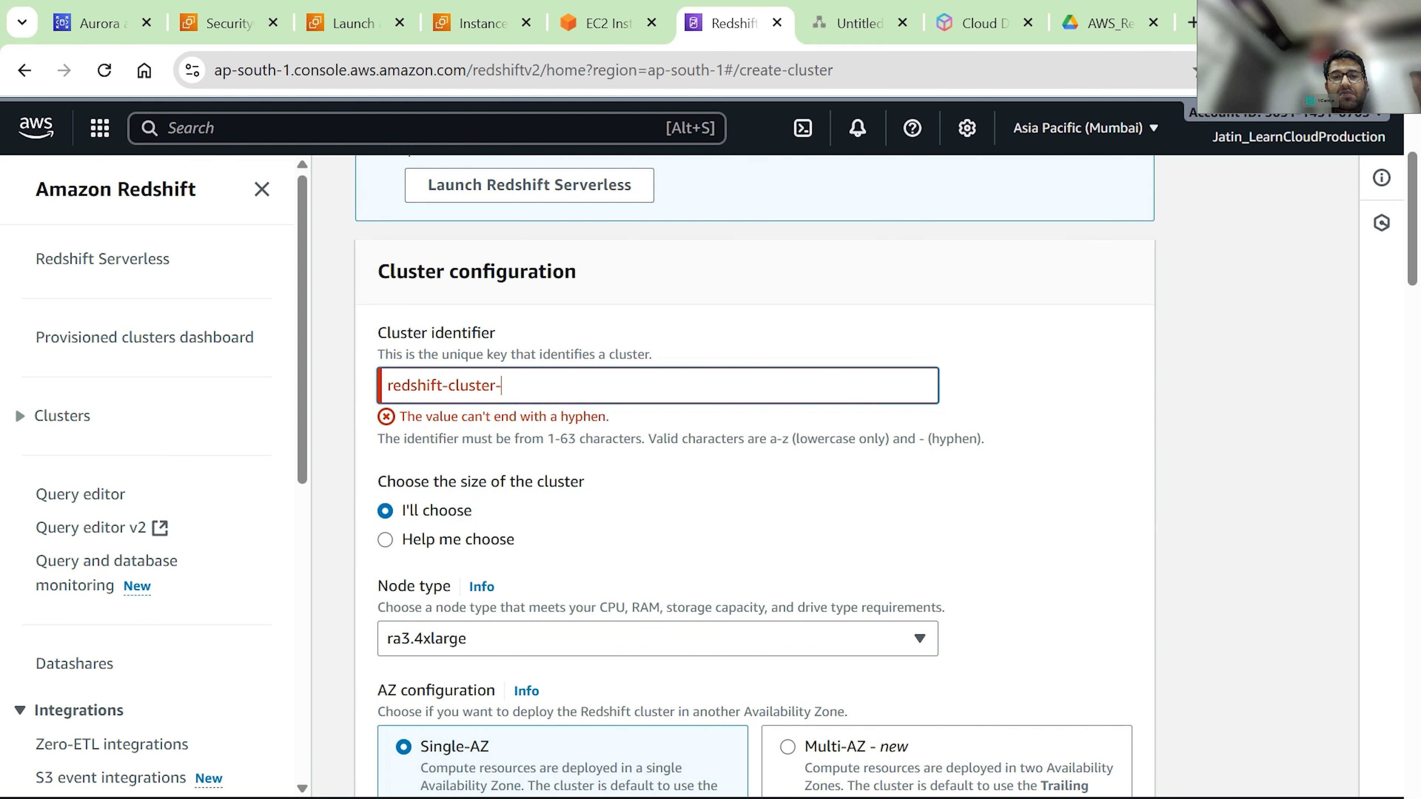
{"action": "type", "text": "demo"}
{"action": "scroll", "coordinate": [534, 442], "scroll_direction": "down", "scroll_amount": 3}
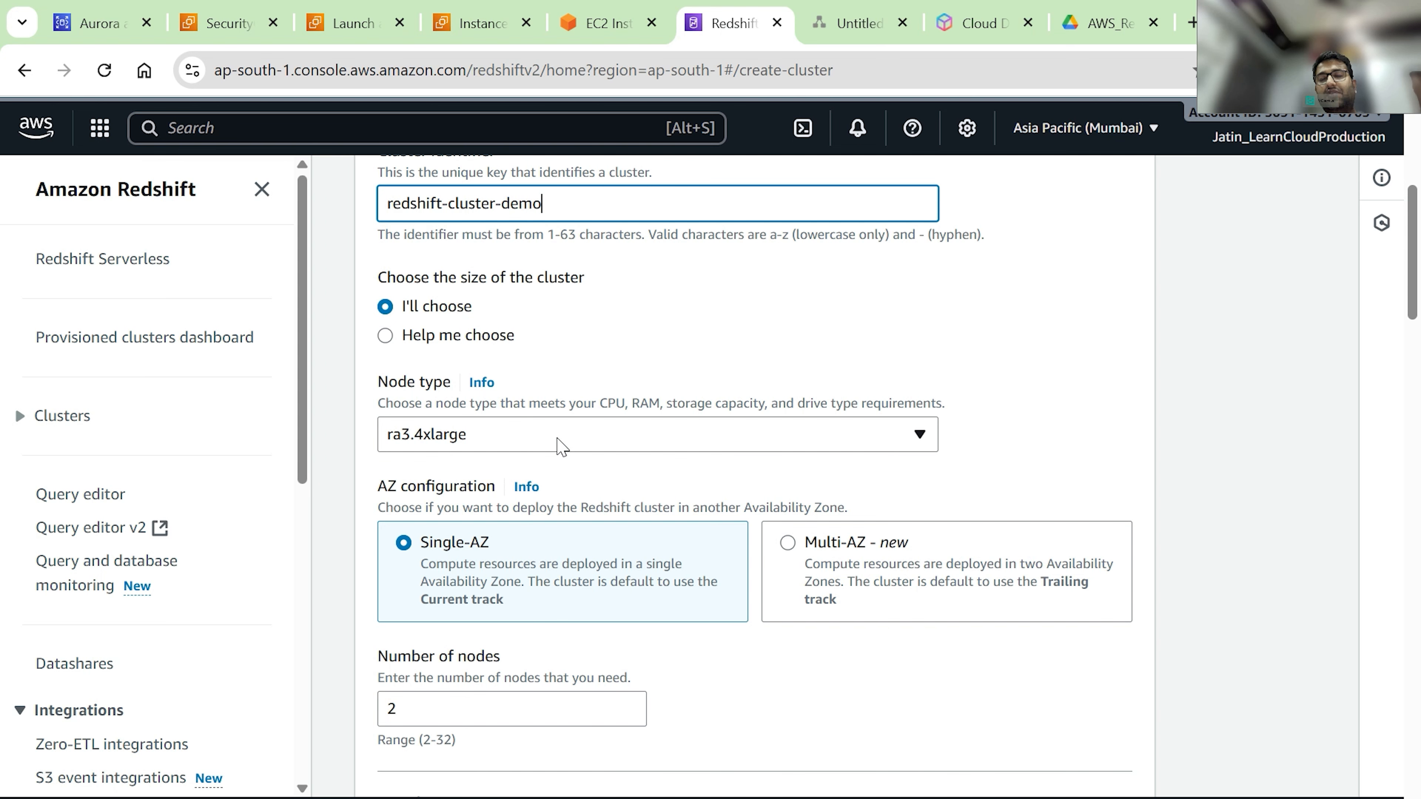
- Choose the ra3.large node type and set the number of nodes to 1
{"action": "left_click", "coordinate": [561, 447]}
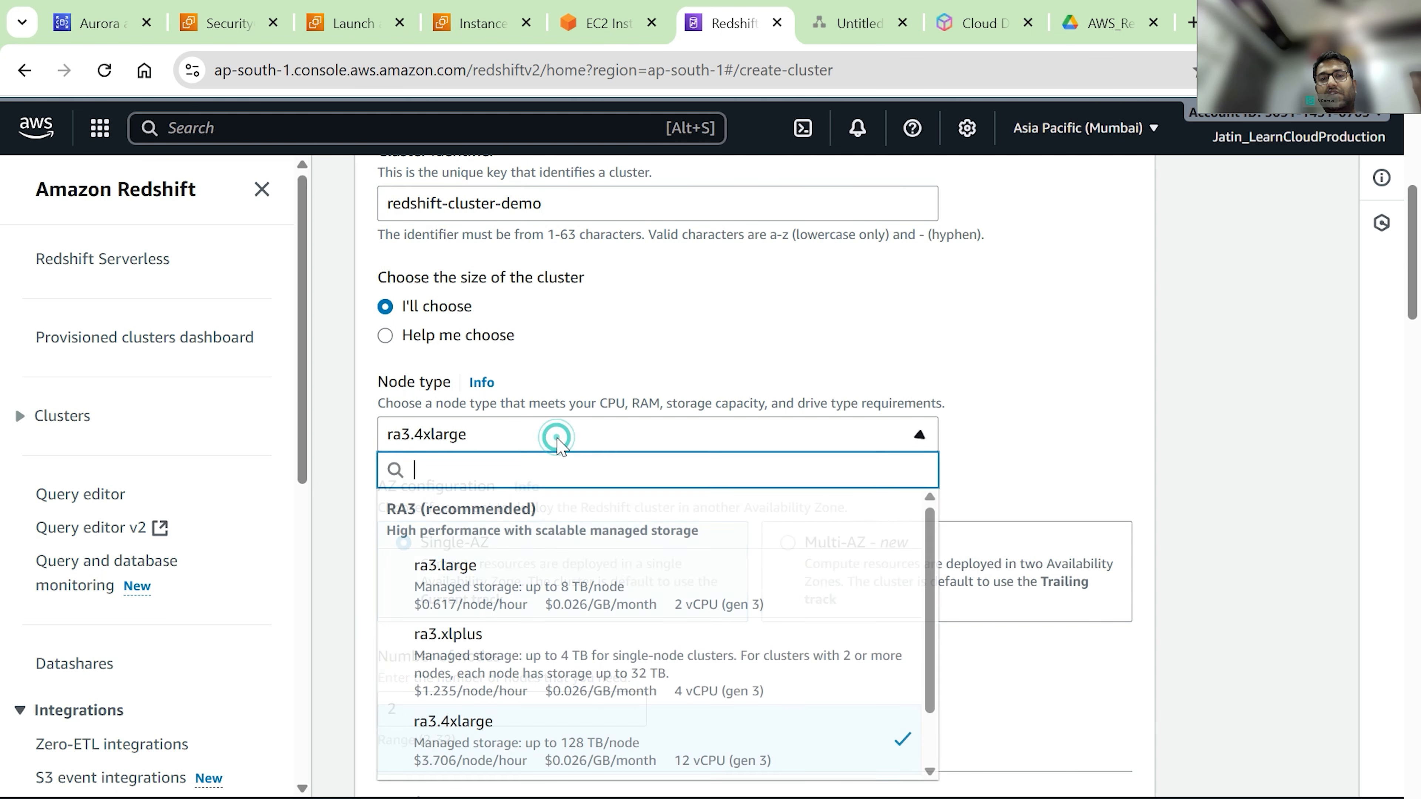
{"action": "left_click", "coordinate": [562, 587]}
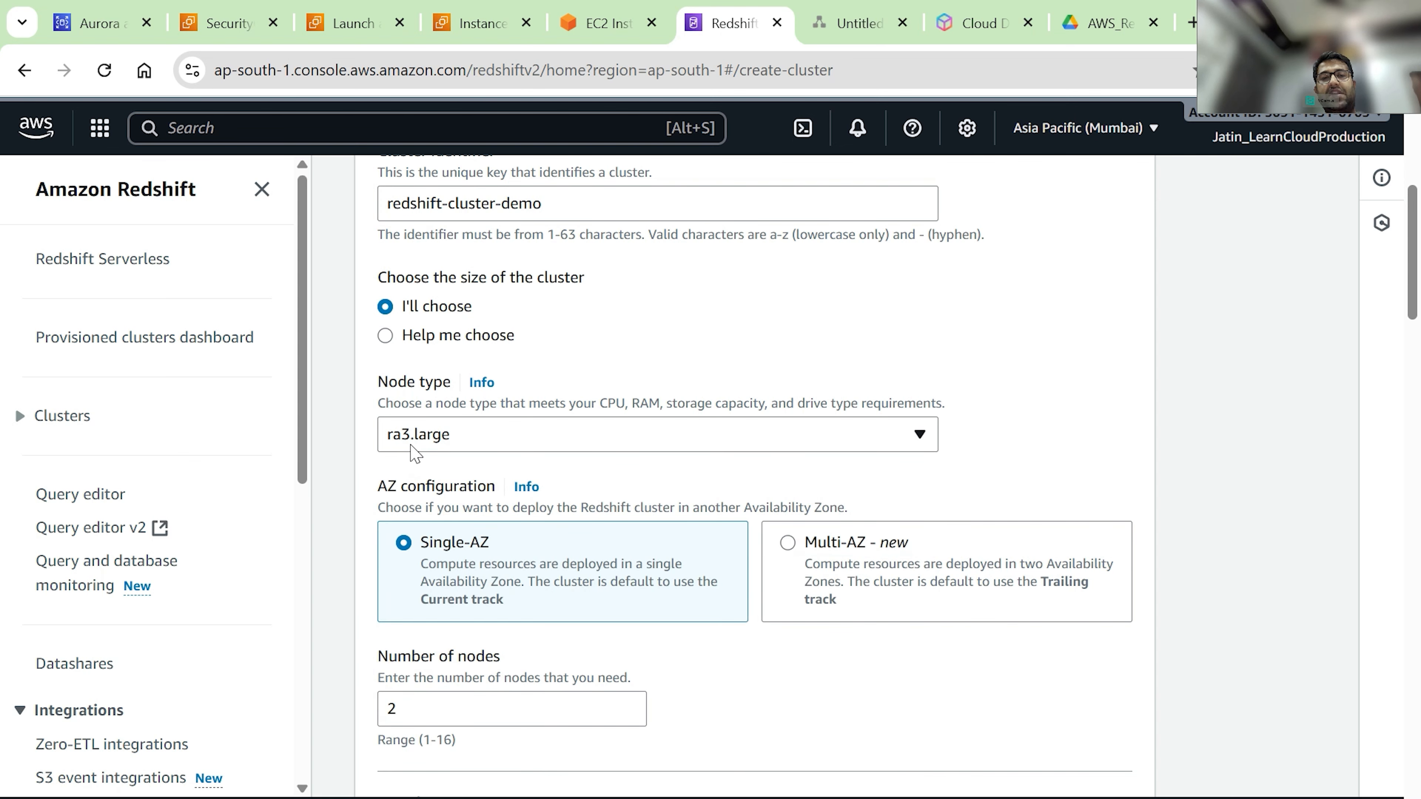
{"action": "scroll", "coordinate": [582, 588], "scroll_direction": "down", "scroll_amount": 3}
{"action": "left_click", "coordinate": [422, 509]}
{"action": "key", "text": "BackSpace"}
{"action": "type", "text": "1"}
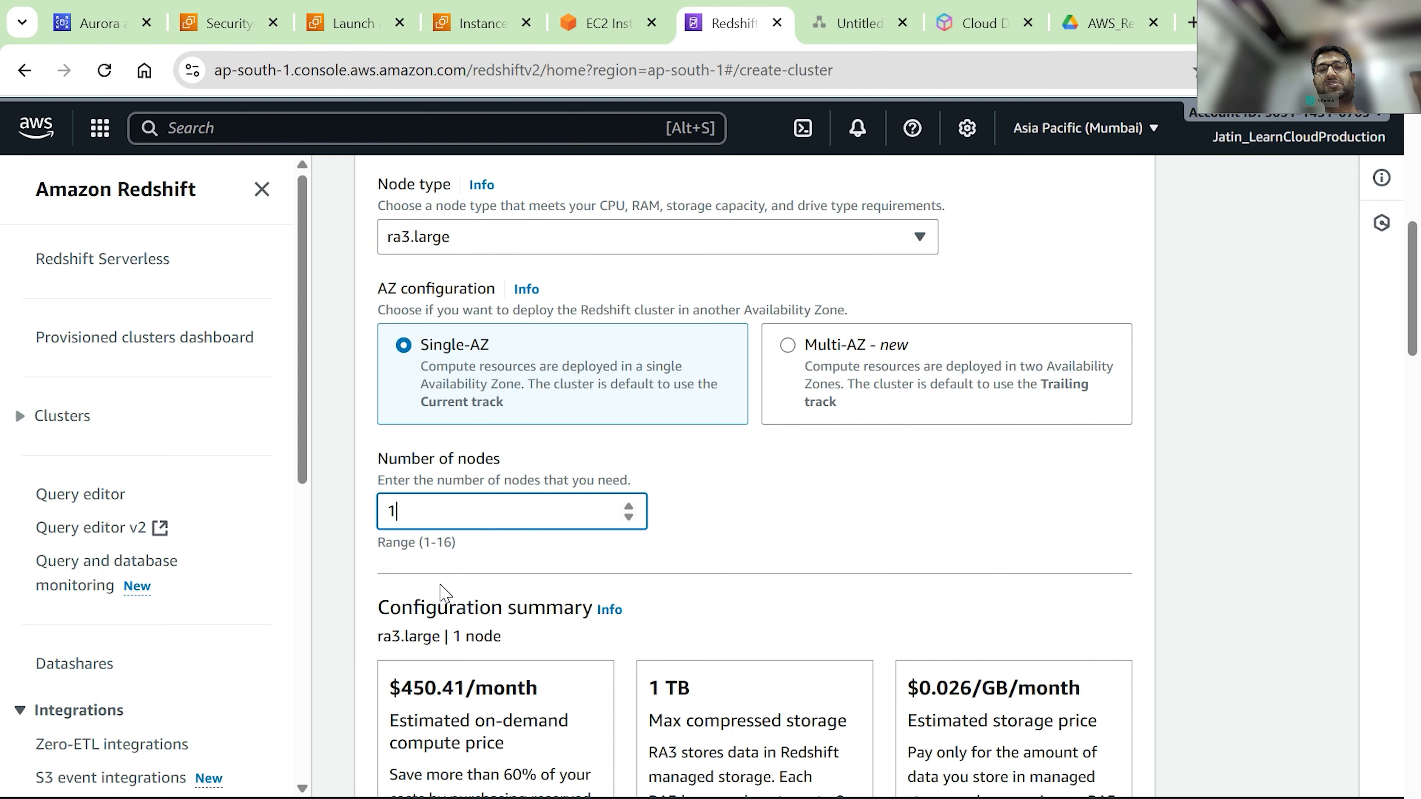
- In the database configurations, choose to manually add the admin password
{"action": "scroll", "coordinate": [565, 619], "scroll_direction": "down", "scroll_amount": 5}
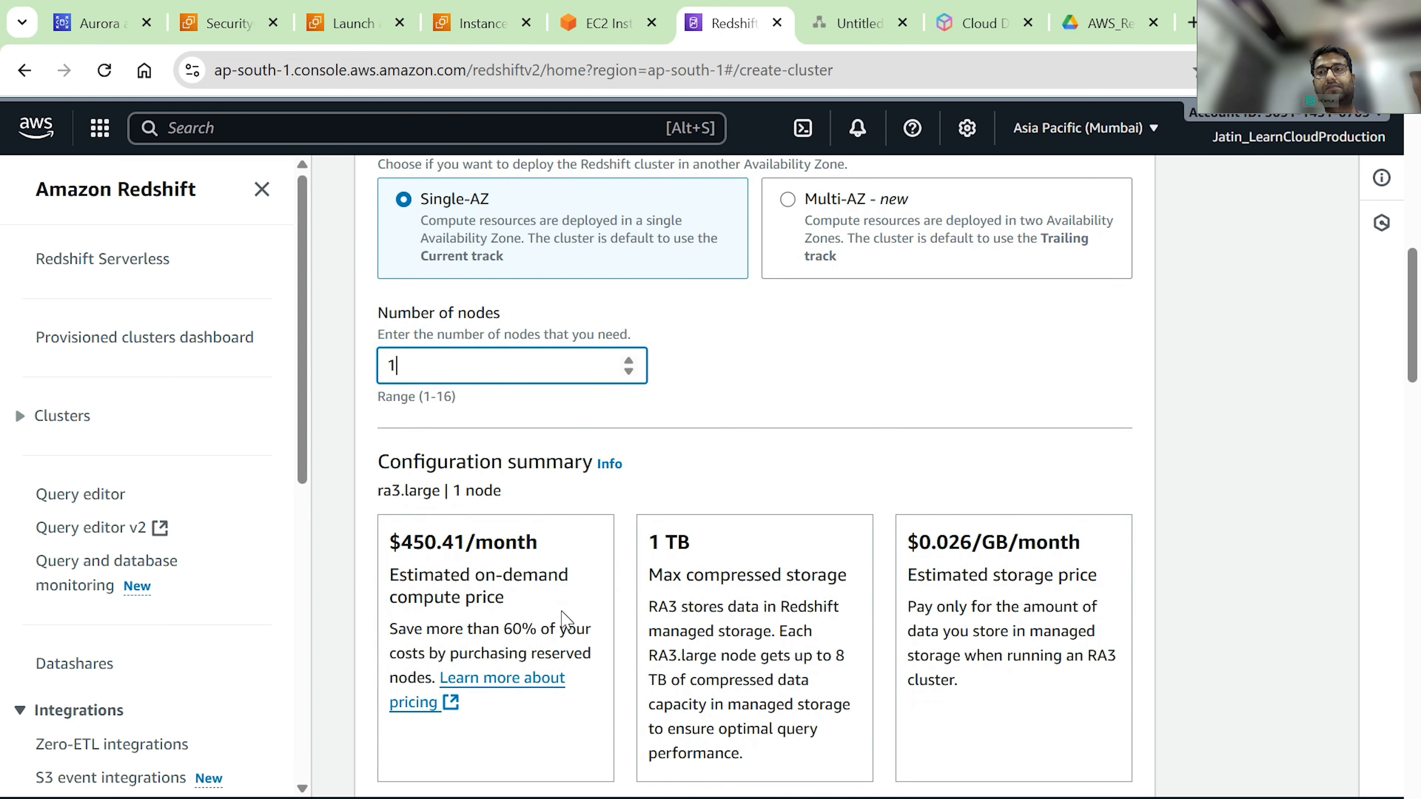
{"action": "scroll", "coordinate": [566, 618], "scroll_direction": "down", "scroll_amount": 5}
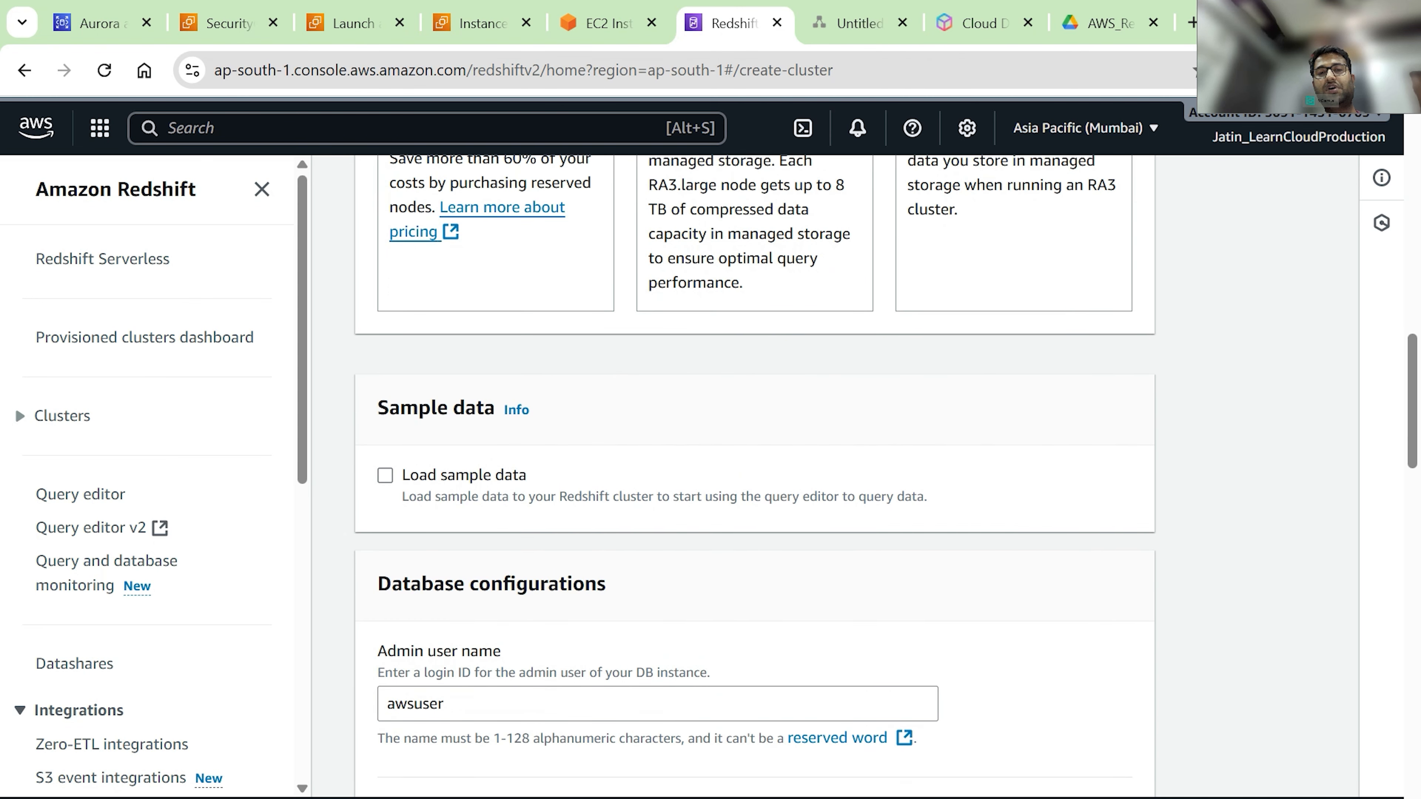
{"action": "scroll", "coordinate": [754, 476], "scroll_direction": "down", "scroll_amount": 1}
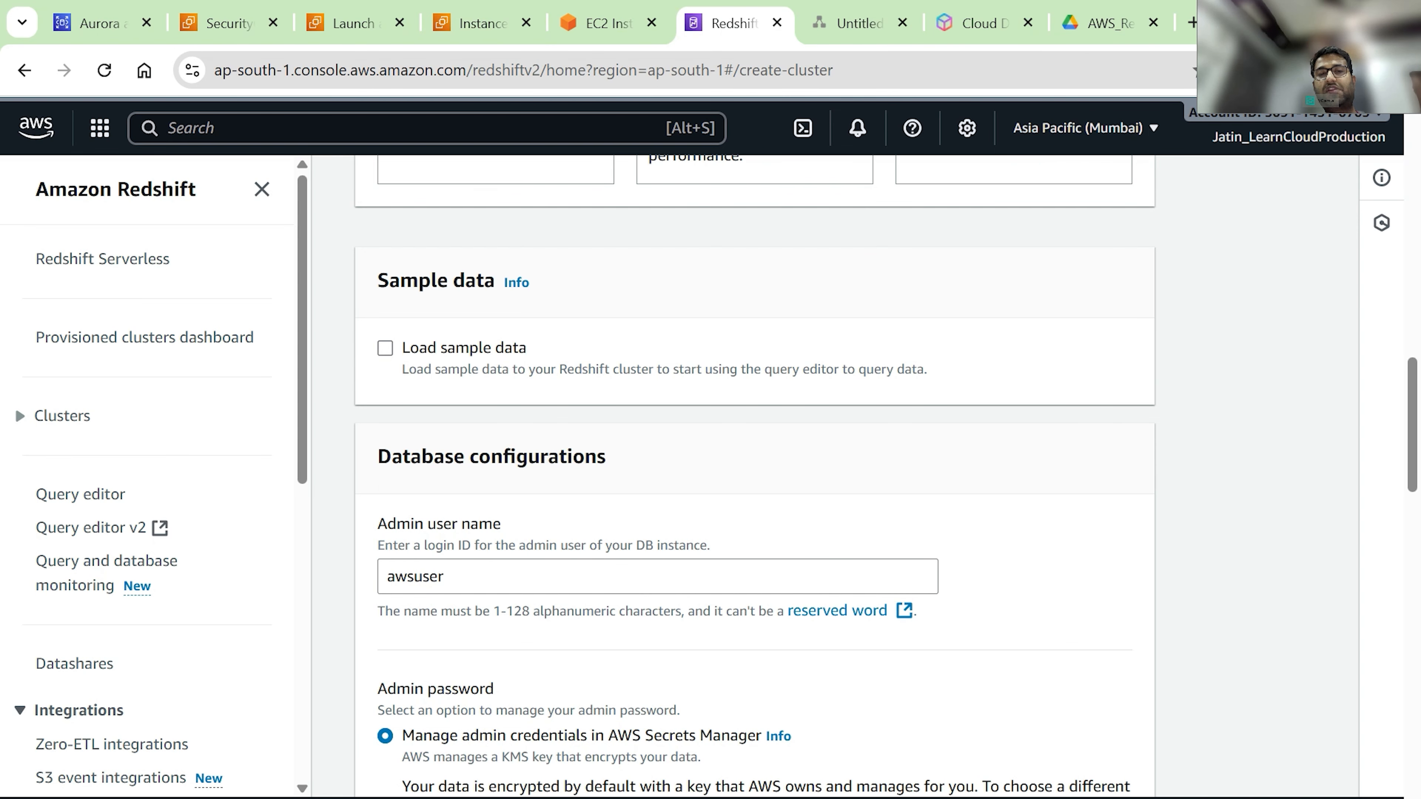
{"action": "scroll", "coordinate": [754, 476], "scroll_direction": "down", "scroll_amount": 1}
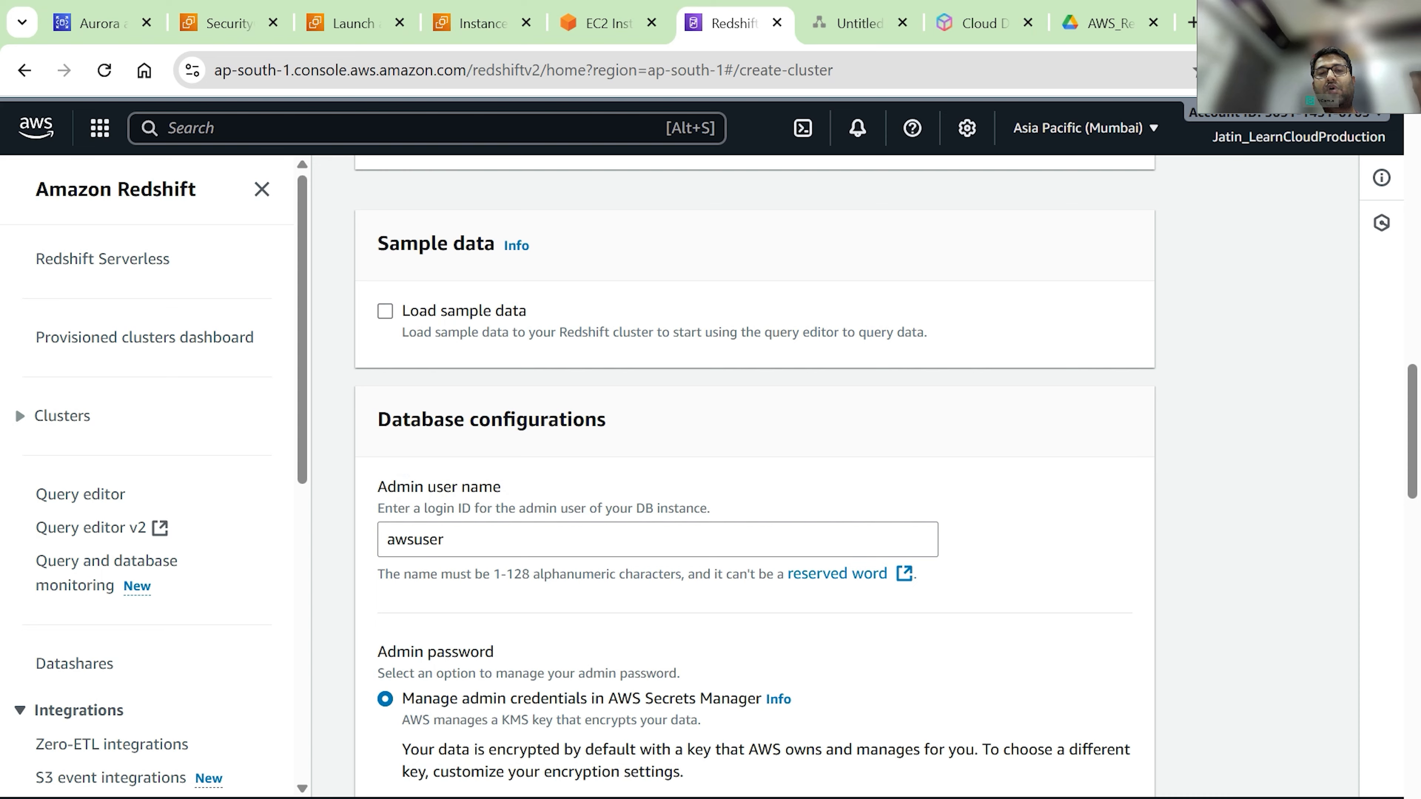
{"action": "scroll", "coordinate": [475, 532], "scroll_direction": "down", "scroll_amount": 3}
{"action": "scroll", "coordinate": [502, 571], "scroll_direction": "down", "scroll_amount": 3}
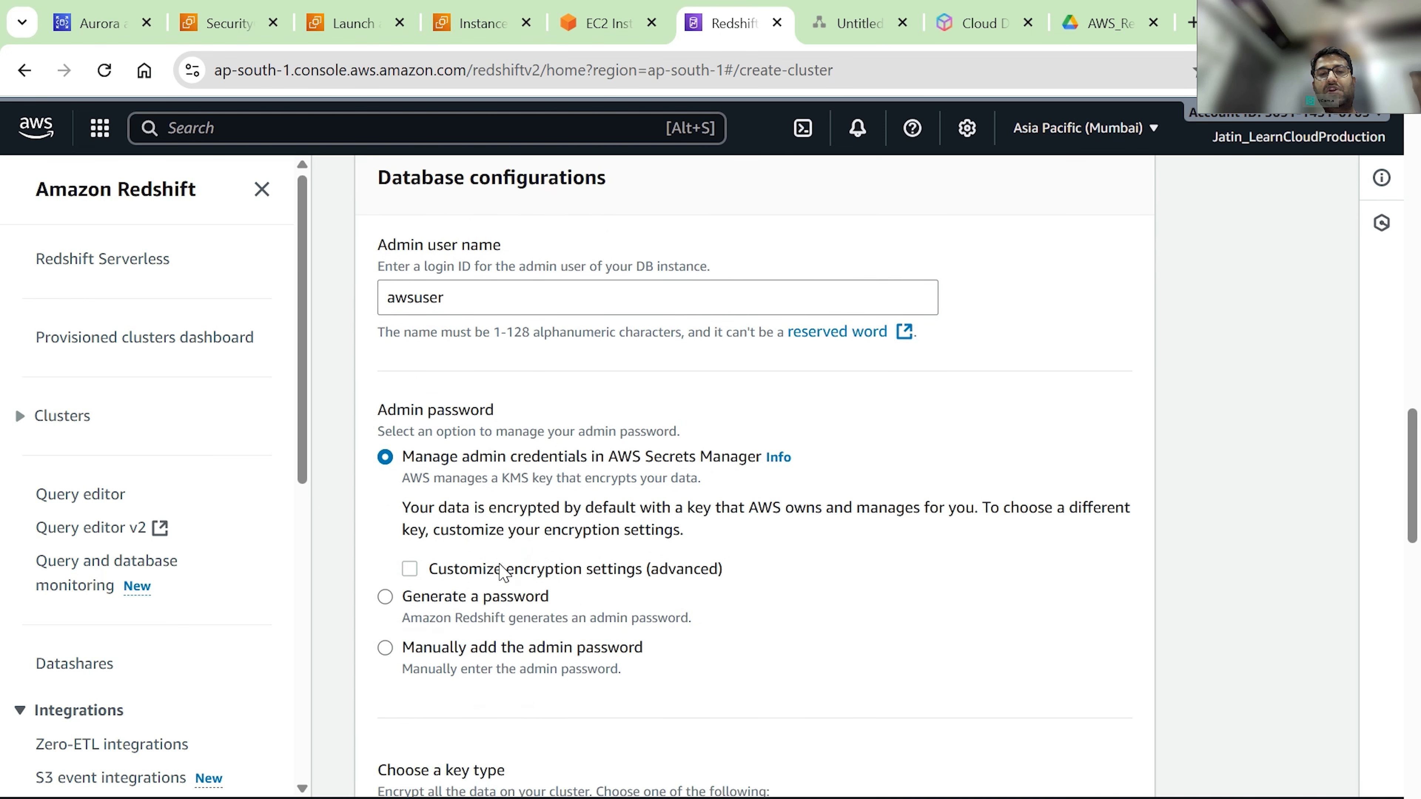
{"action": "scroll", "coordinate": [501, 571], "scroll_direction": "down", "scroll_amount": 3}
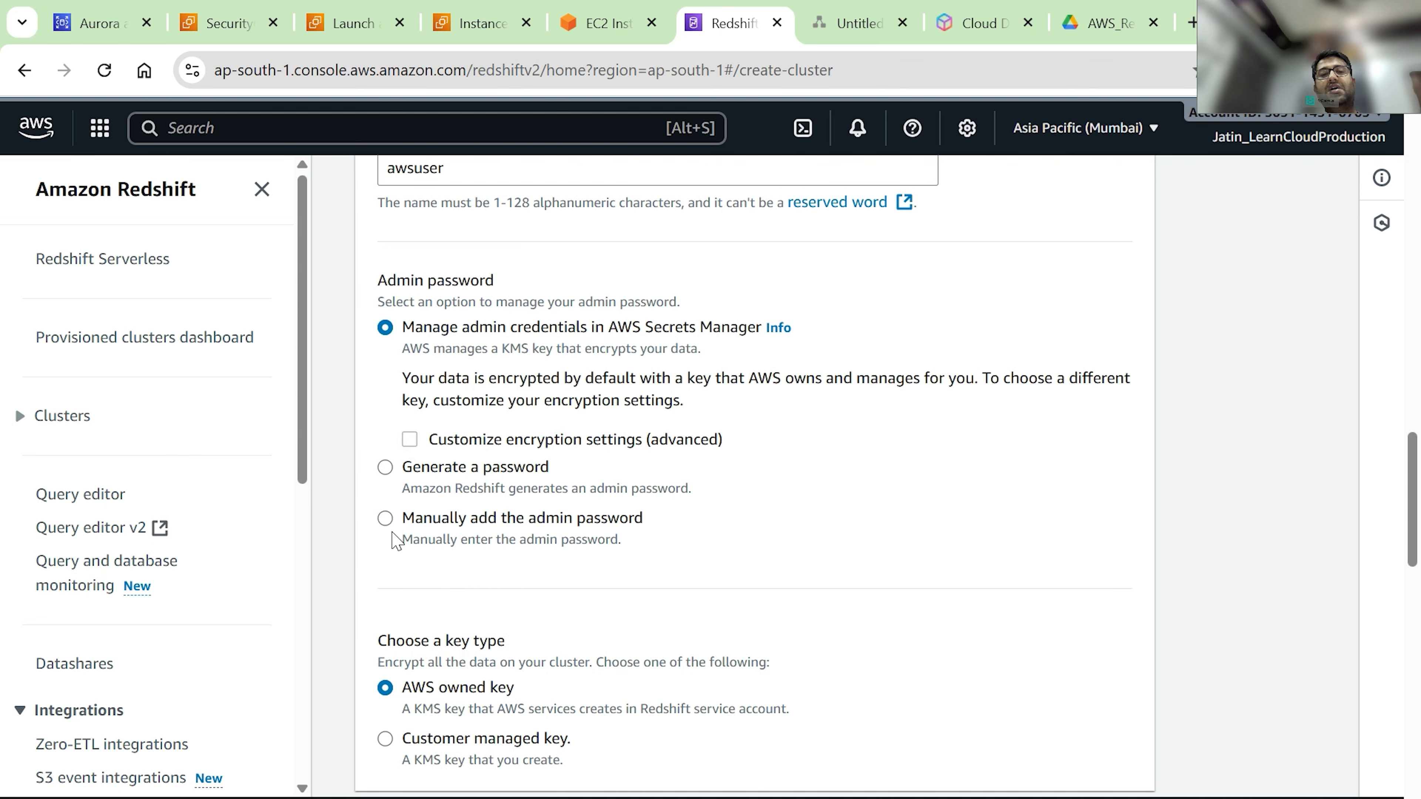
{"action": "left_click", "coordinate": [385, 518]}
{"action": "scroll", "coordinate": [504, 588], "scroll_direction": "down", "scroll_amount": 1}
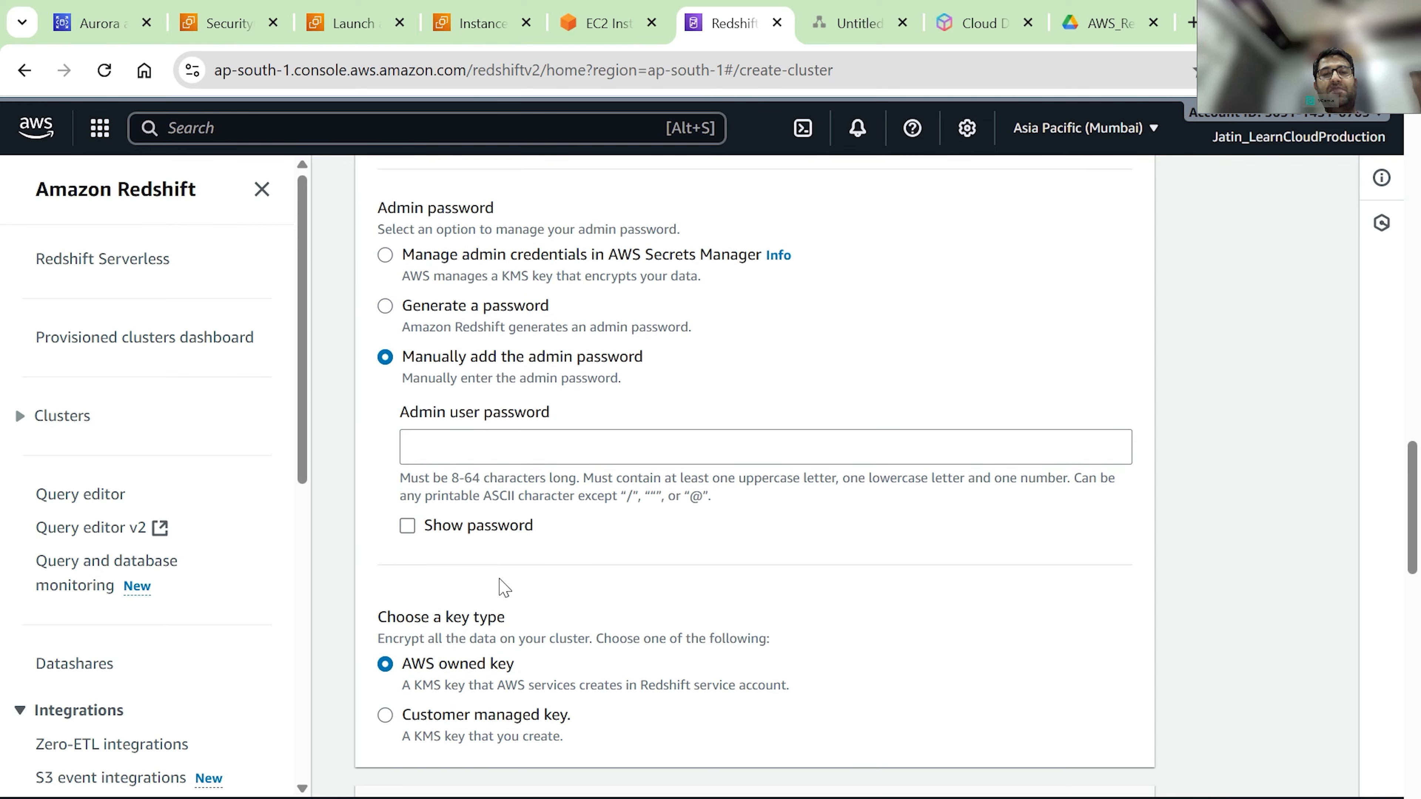
- Enter the admin user password for the cluster
{"action": "left_click", "coordinate": [446, 449]}
{"action": "type", "text": "Ad•••••"}
{"action": "key", "text": "BackSpace"}
{"action": "key", "text": "BackSpace"}
{"action": "key", "text": "BackSpace"}
{"action": "type", "text": "••••••••••"}
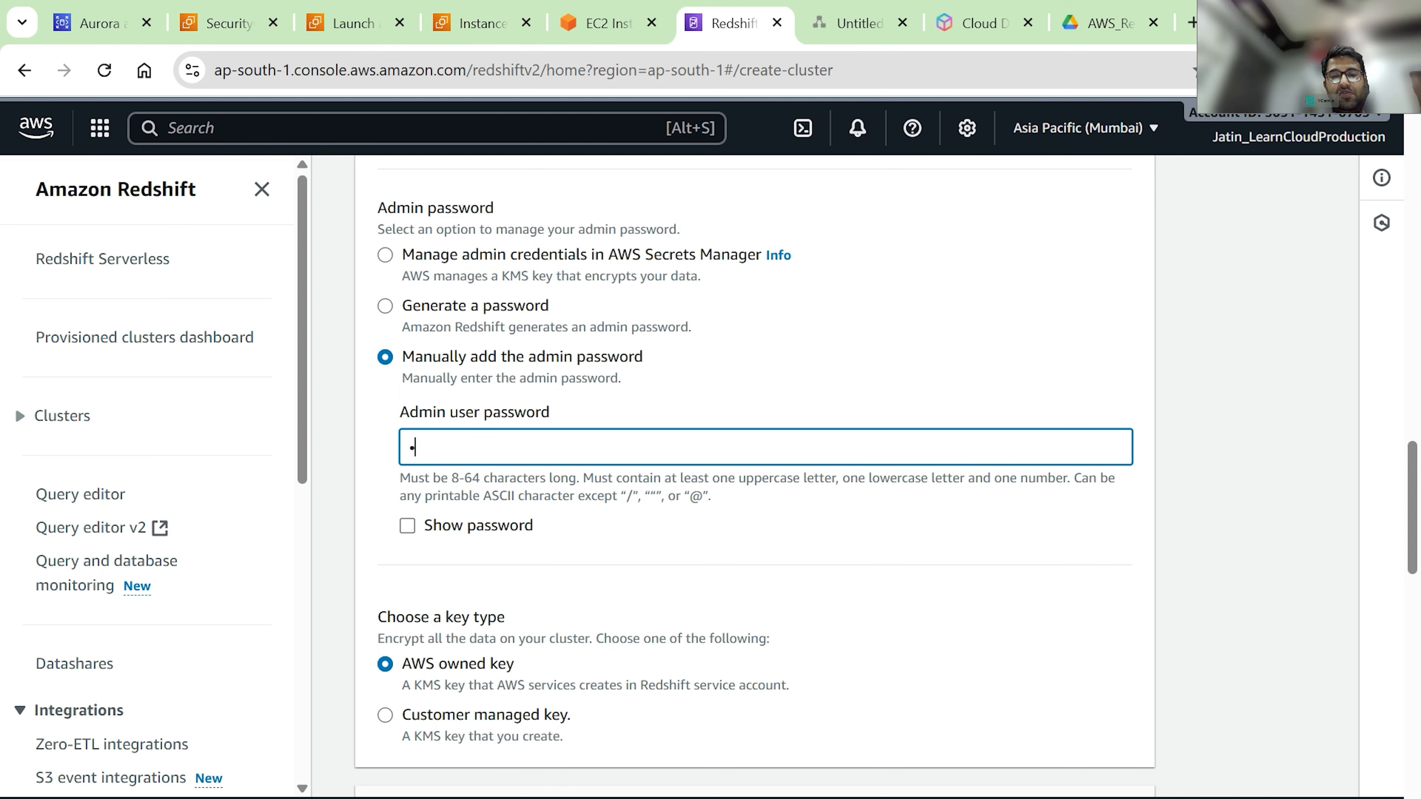
{"action": "type", "text": "••"}
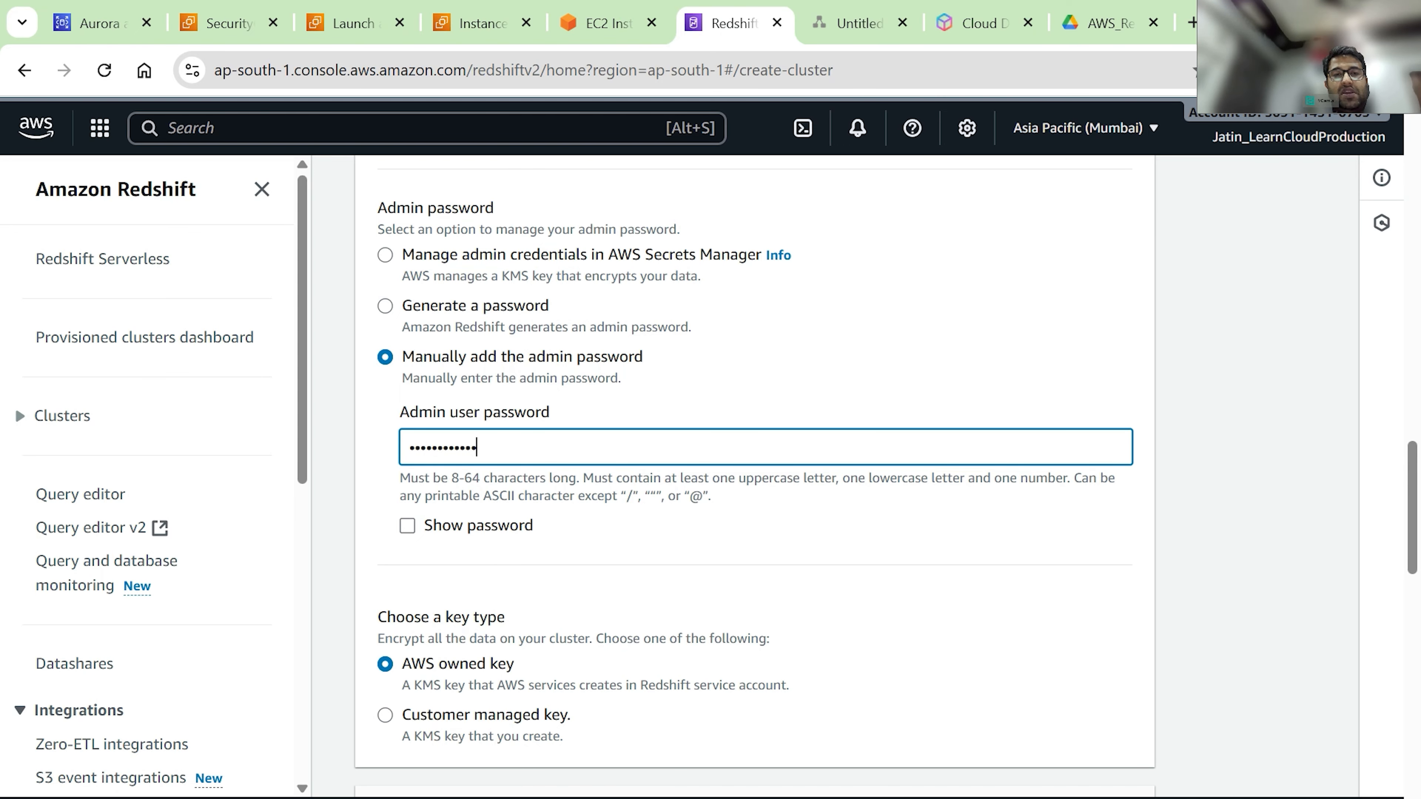
- Start creating a default IAM role under the cluster permissions
{"action": "scroll", "coordinate": [616, 612], "scroll_direction": "down", "scroll_amount": 3}
{"action": "scroll", "coordinate": [615, 612], "scroll_direction": "down", "scroll_amount": 10}
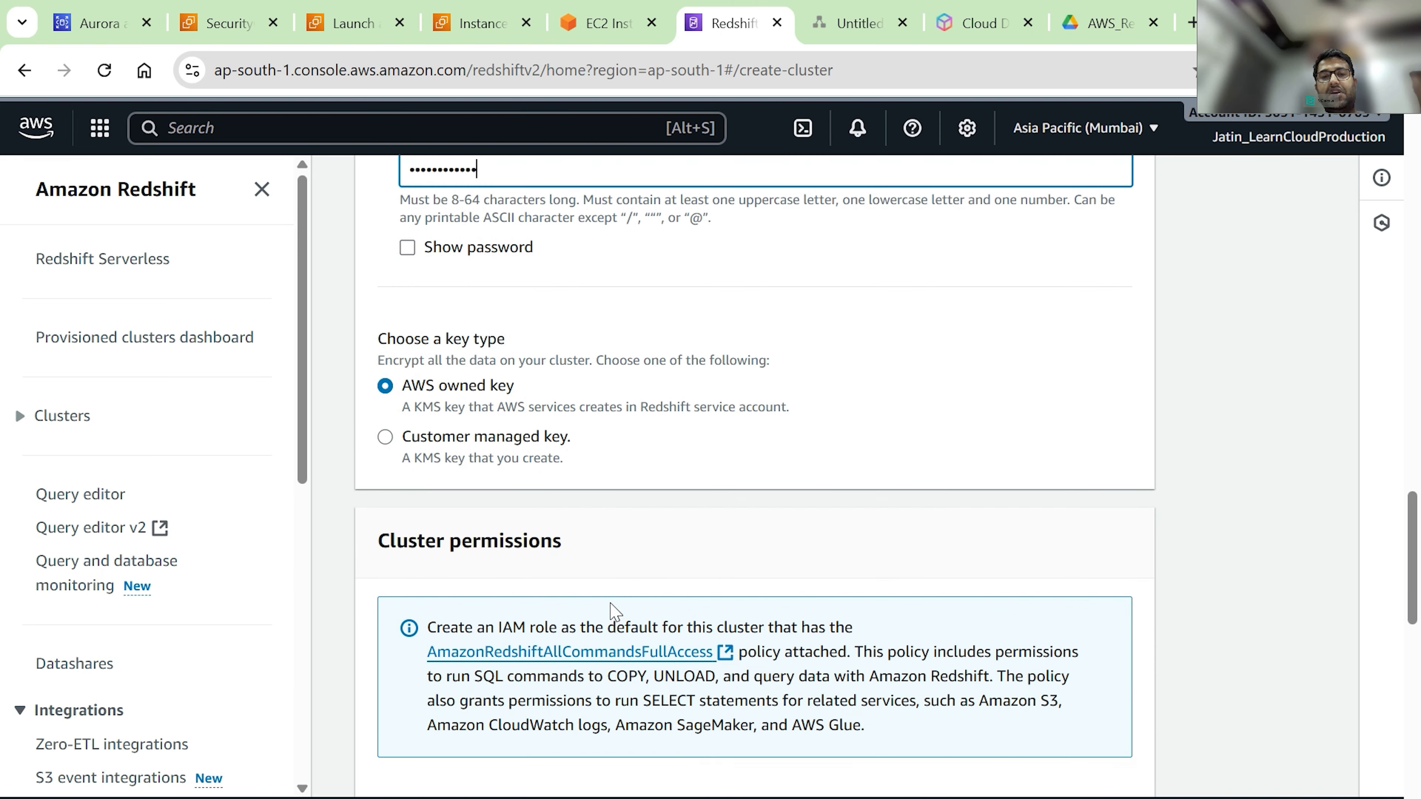
{"action": "scroll", "coordinate": [615, 612], "scroll_direction": "down", "scroll_amount": 1}
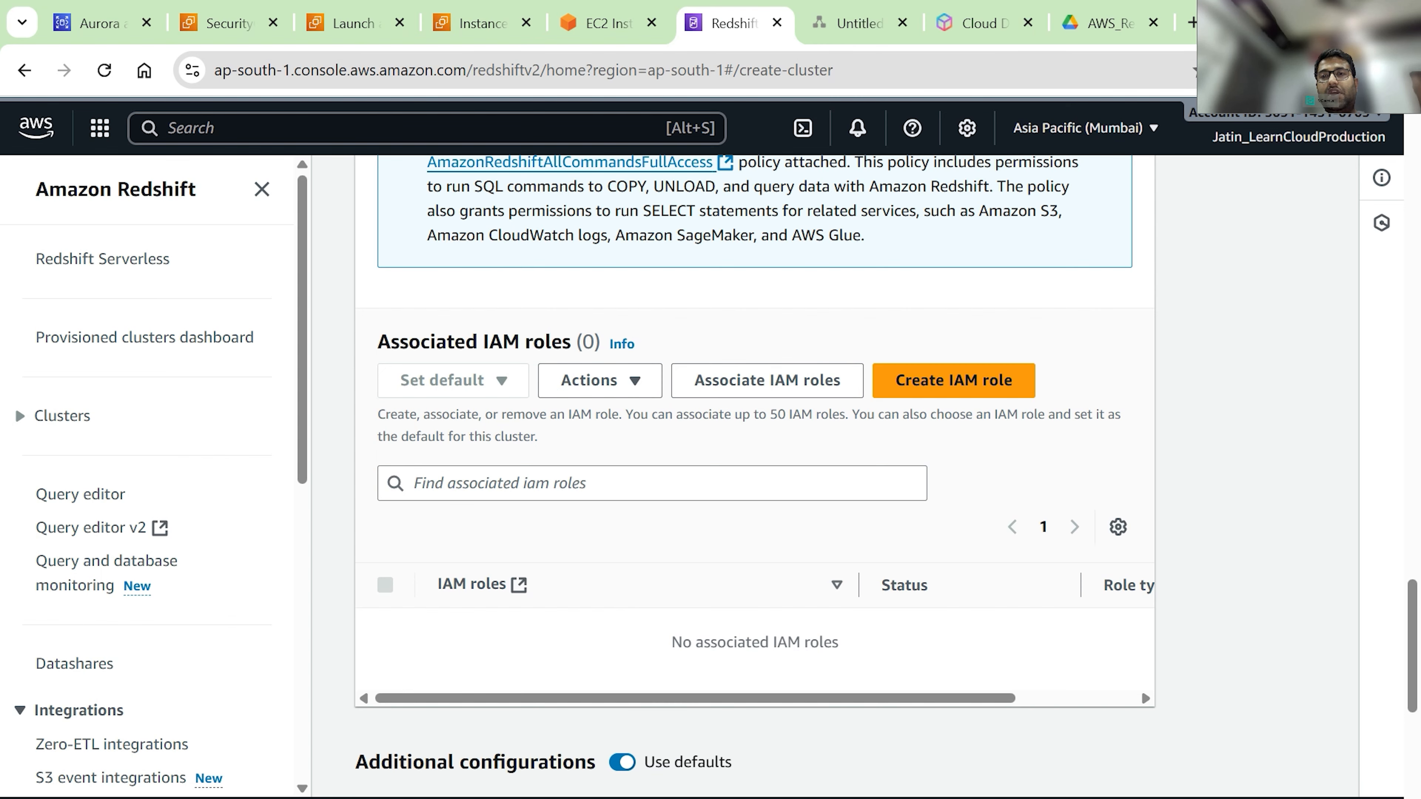
{"action": "right_click", "coordinate": [942, 399]}
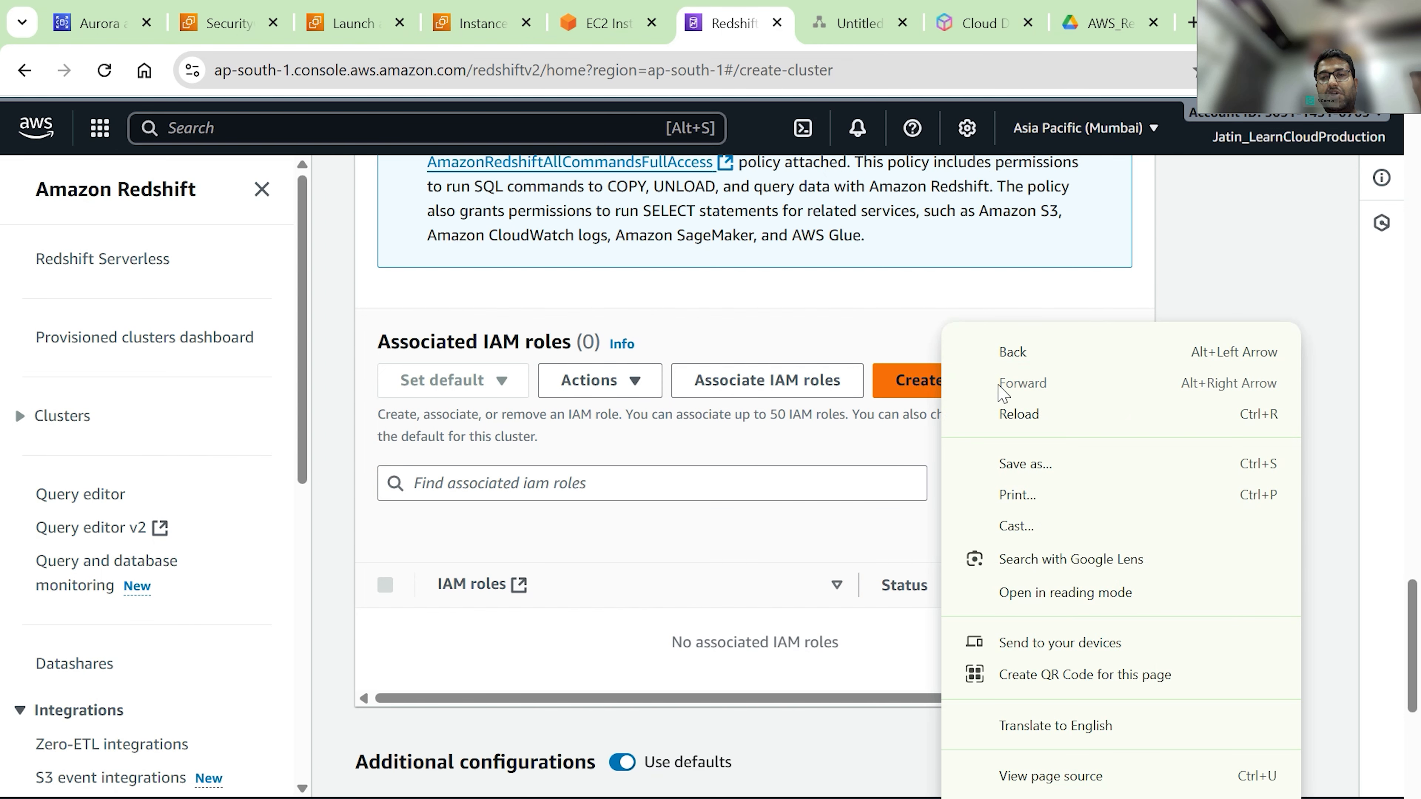
{"action": "left_click", "coordinate": [905, 387]}
{"action": "left_click", "coordinate": [906, 388]}
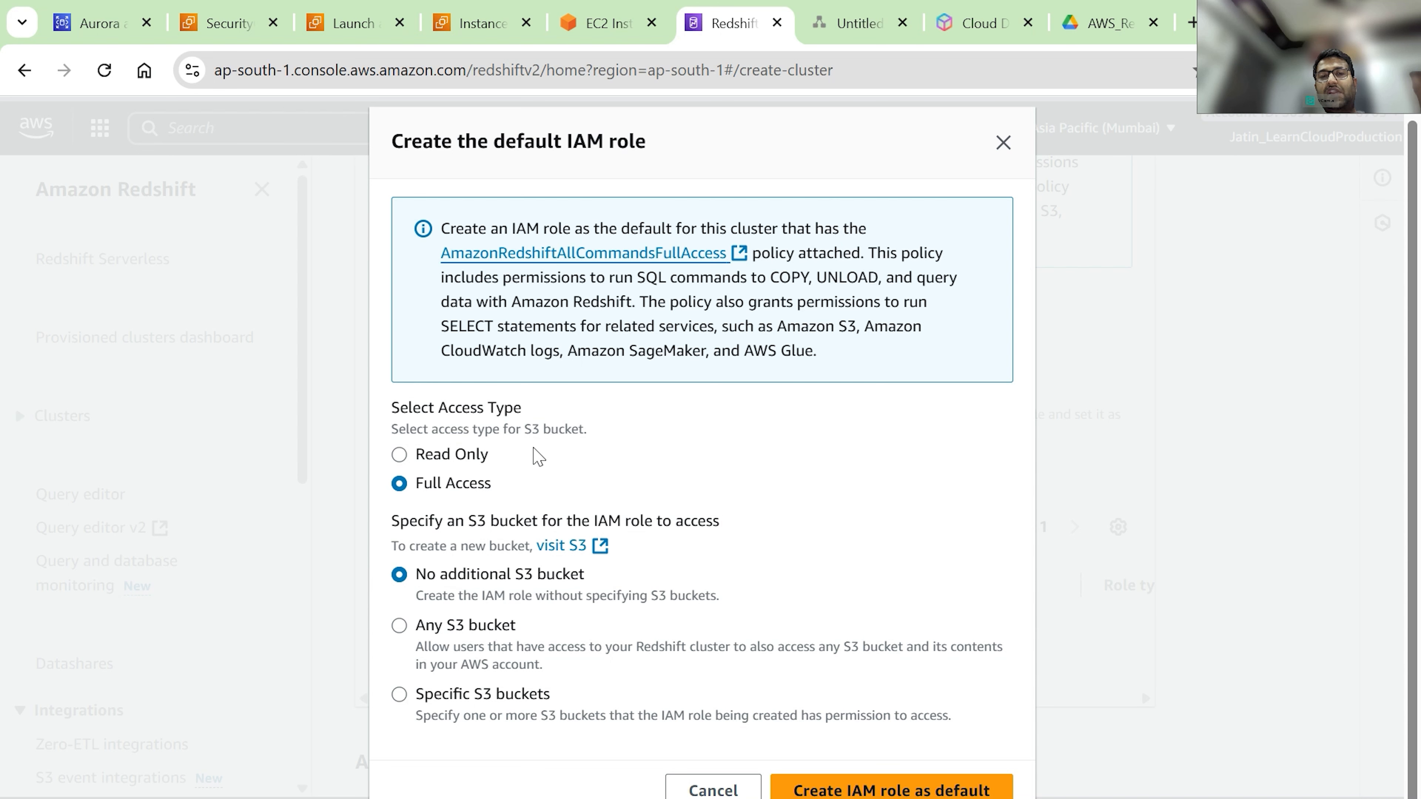
- Try to create the default IAM role with Read Only access to any S3 bucket
{"action": "left_click", "coordinate": [401, 455]}
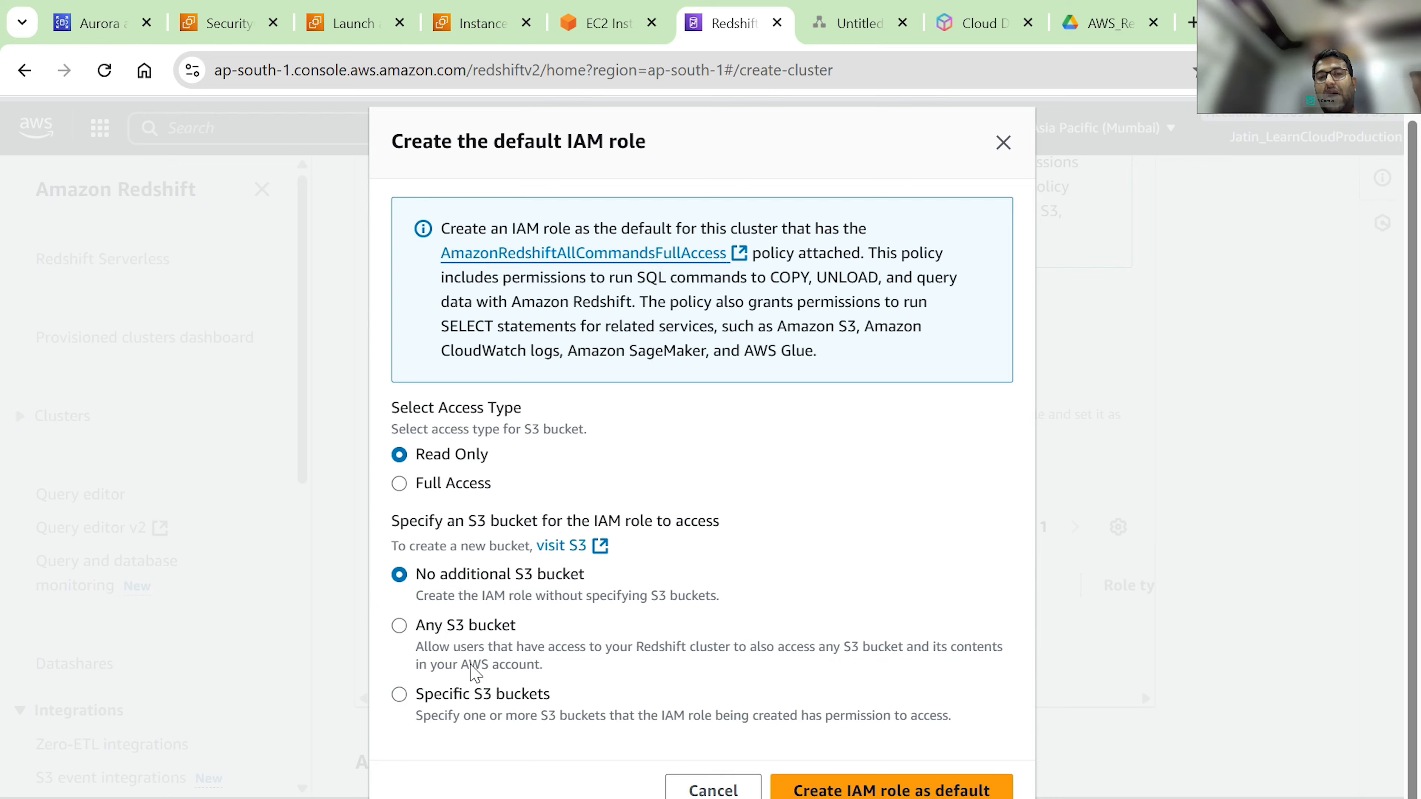
{"action": "left_click", "coordinate": [400, 625]}
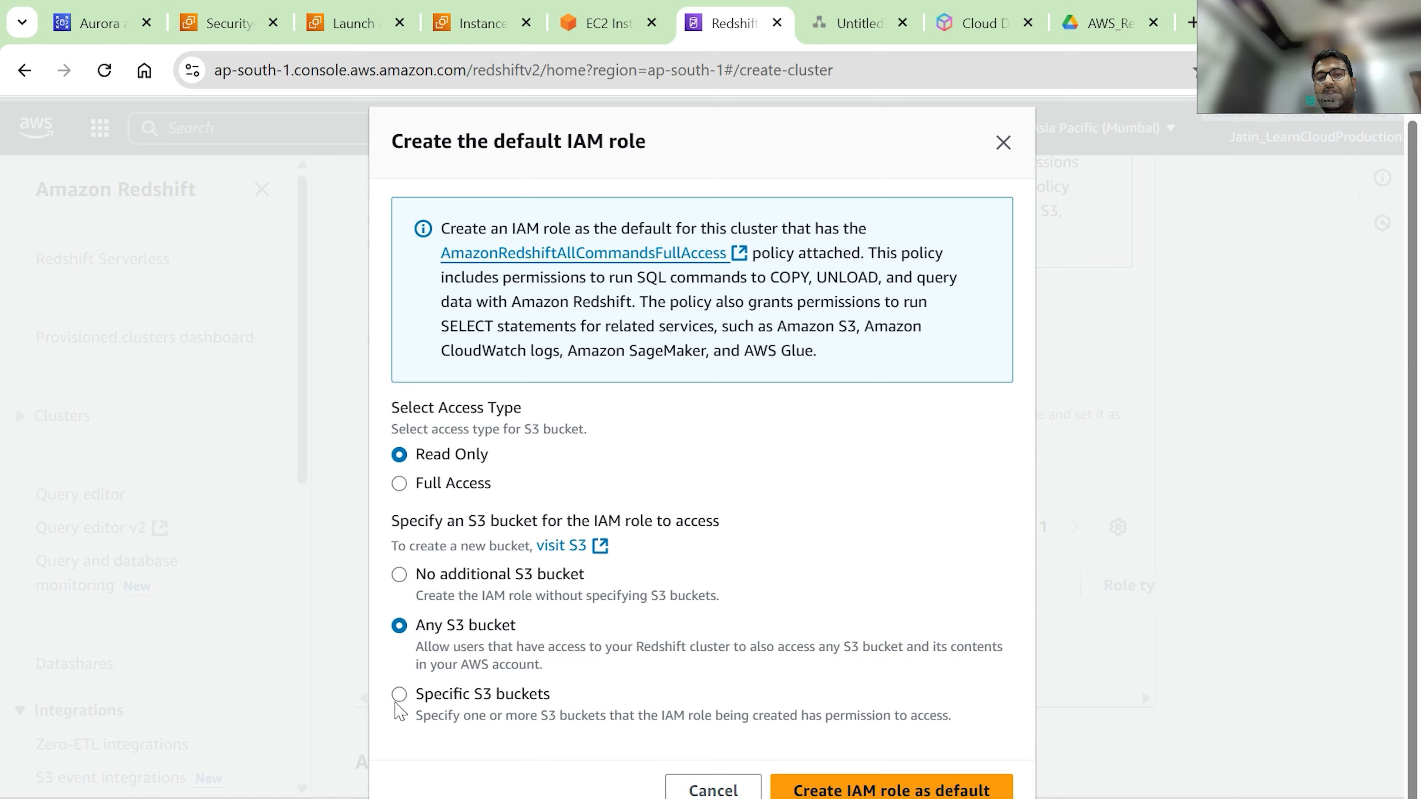
{"action": "left_click", "coordinate": [395, 704]}
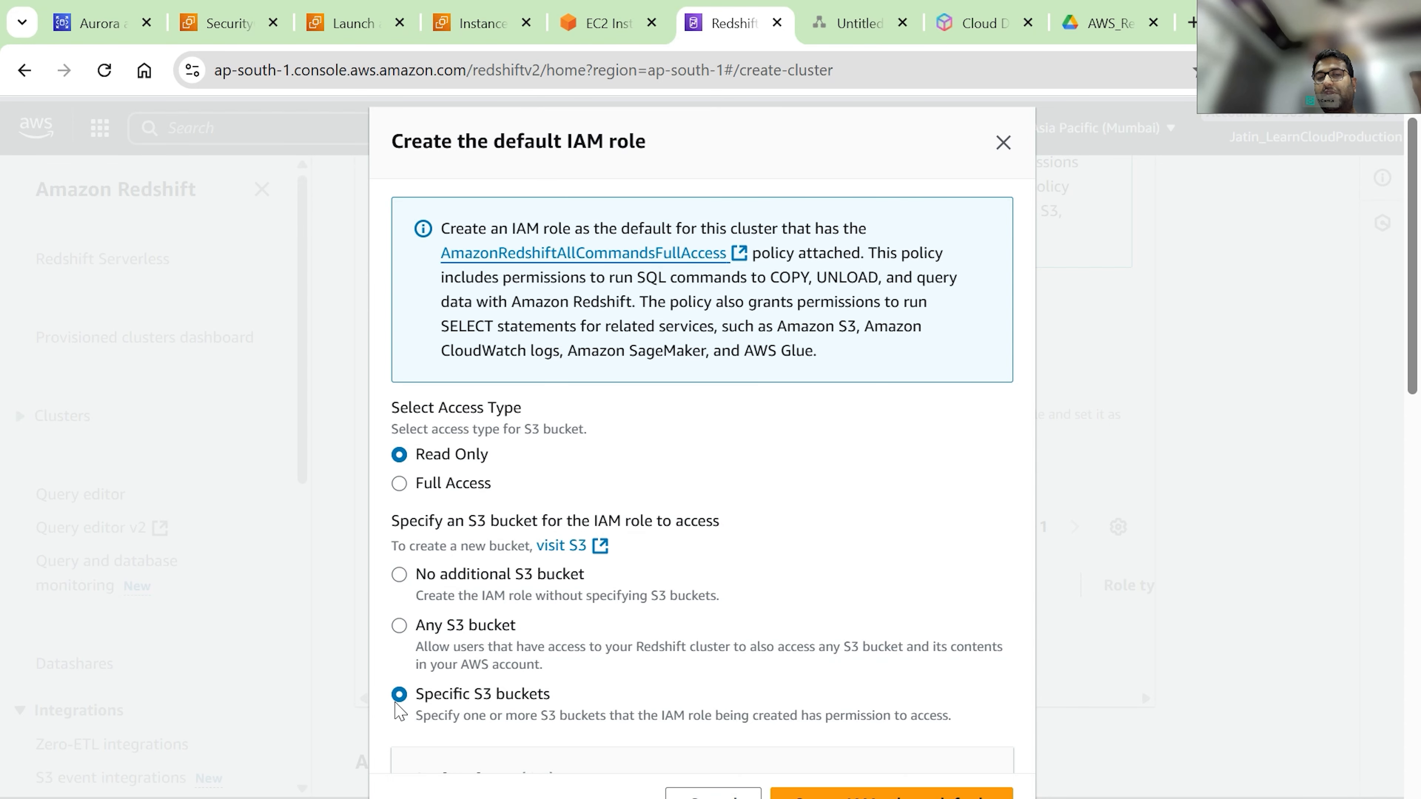
{"action": "scroll", "coordinate": [399, 711], "scroll_direction": "down", "scroll_amount": 3}
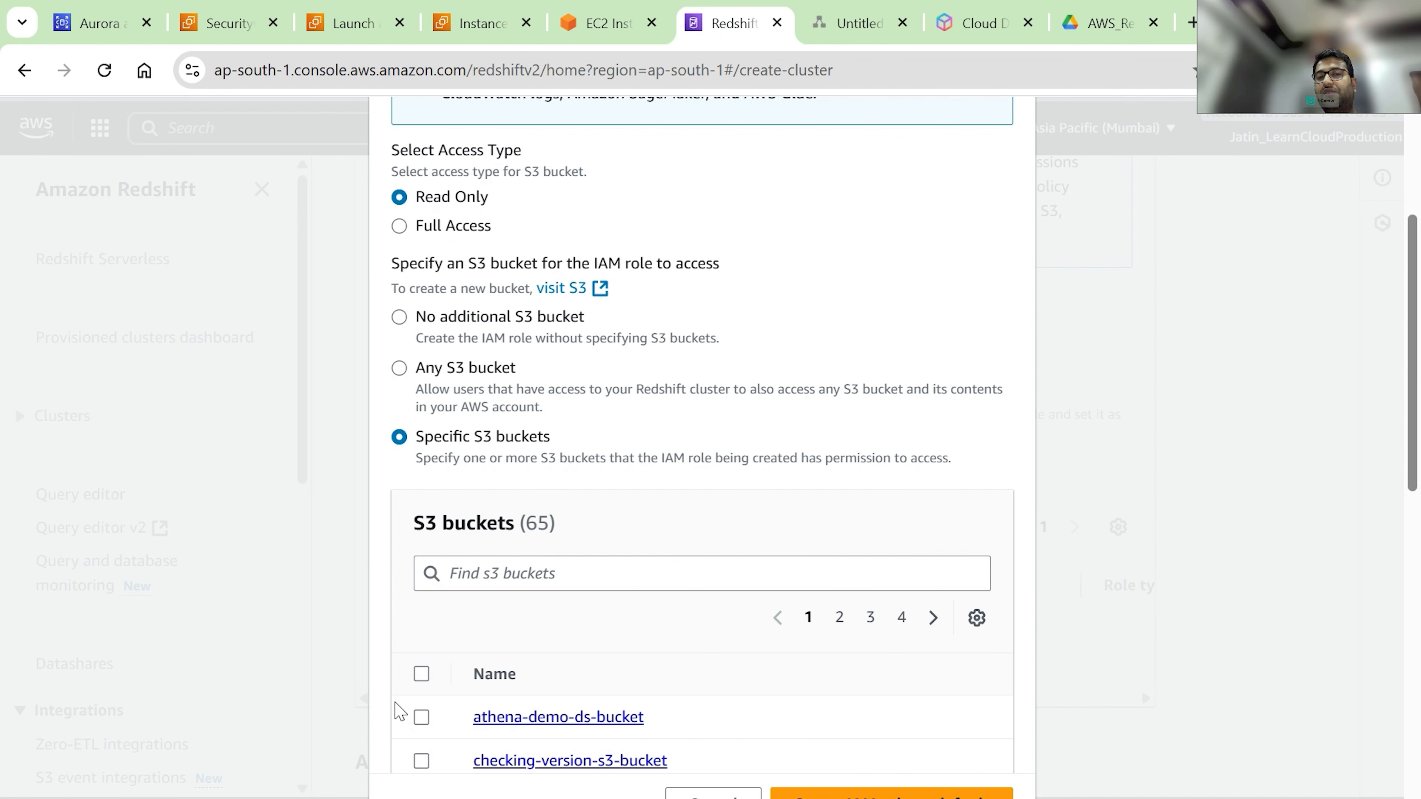
{"action": "left_click", "coordinate": [399, 317]}
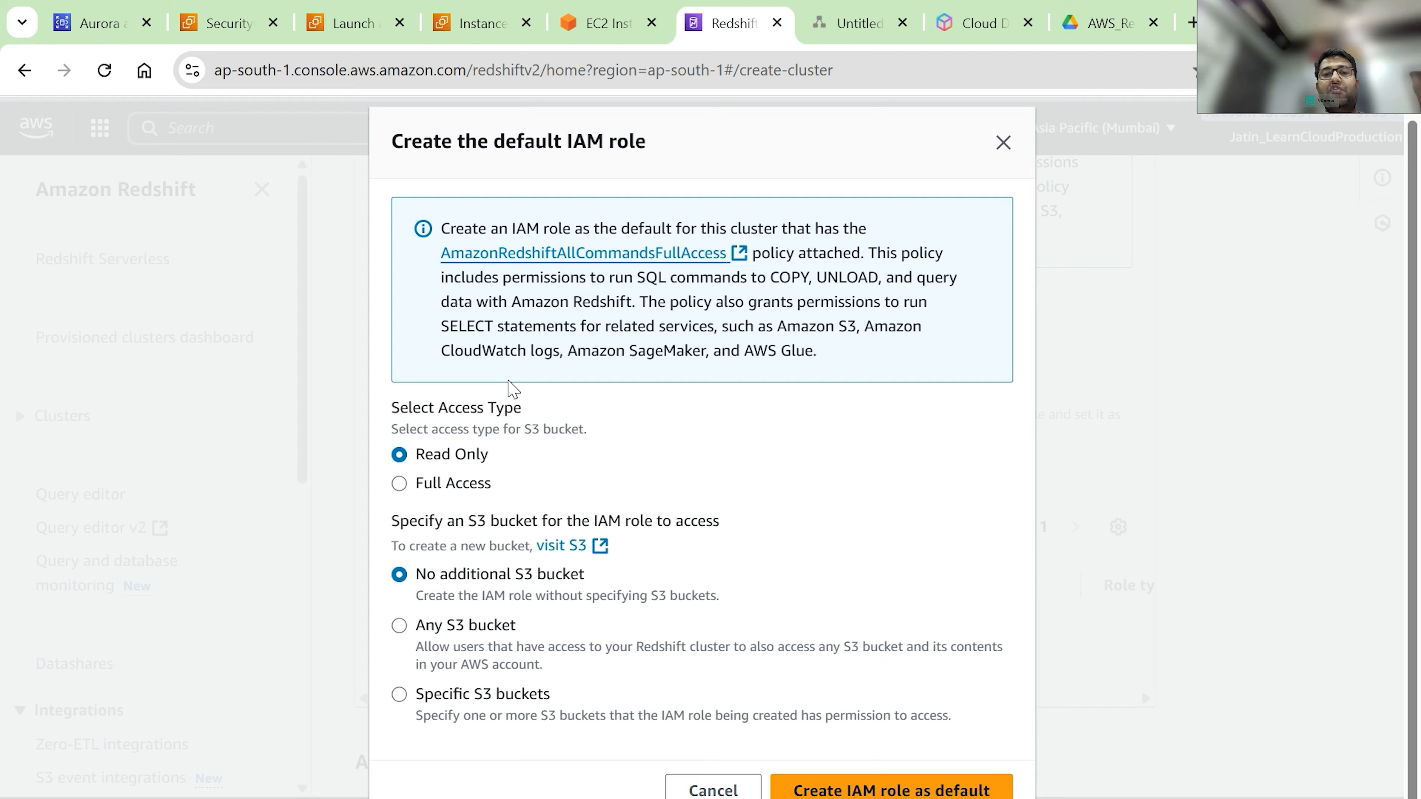
{"action": "left_click", "coordinate": [405, 632]}
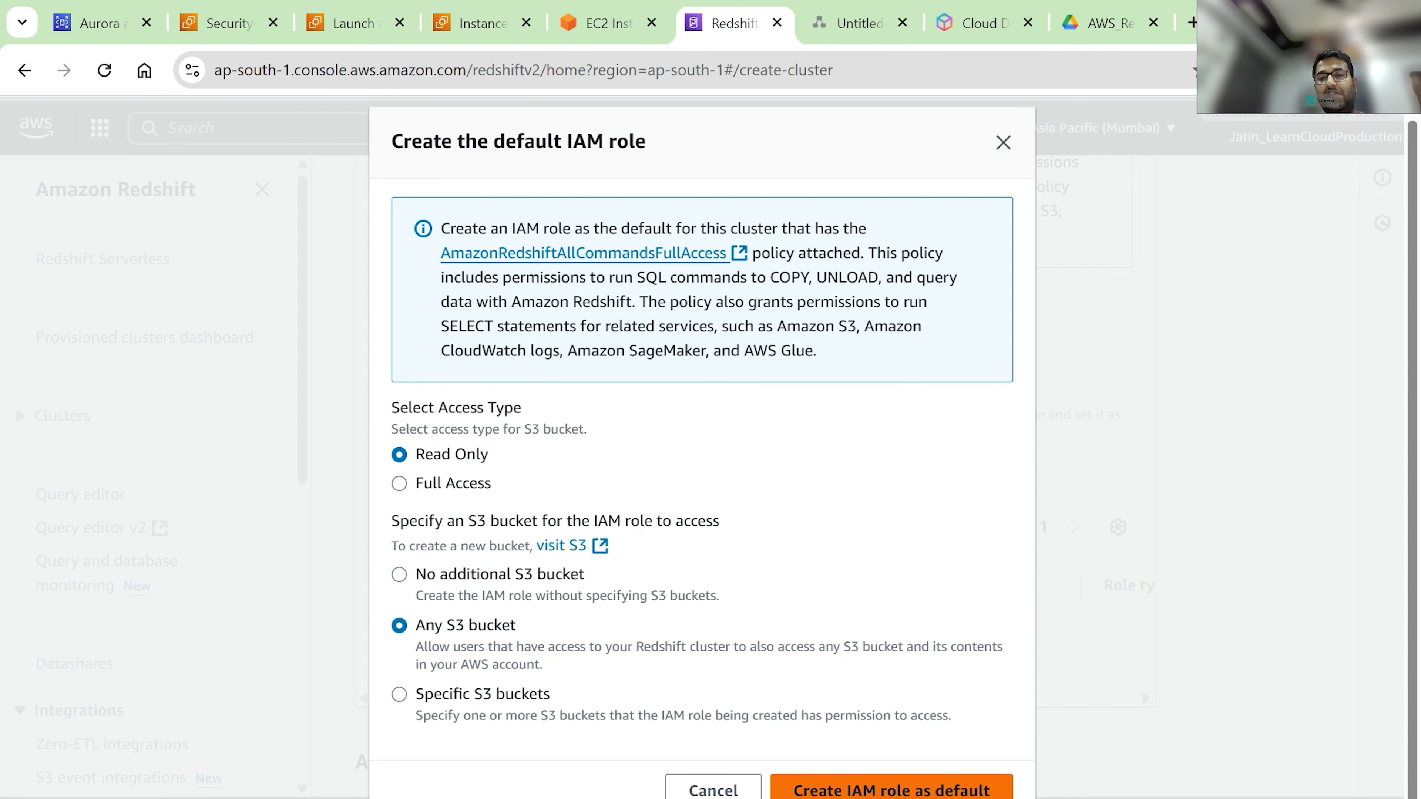
{"action": "left_click", "coordinate": [892, 789]}
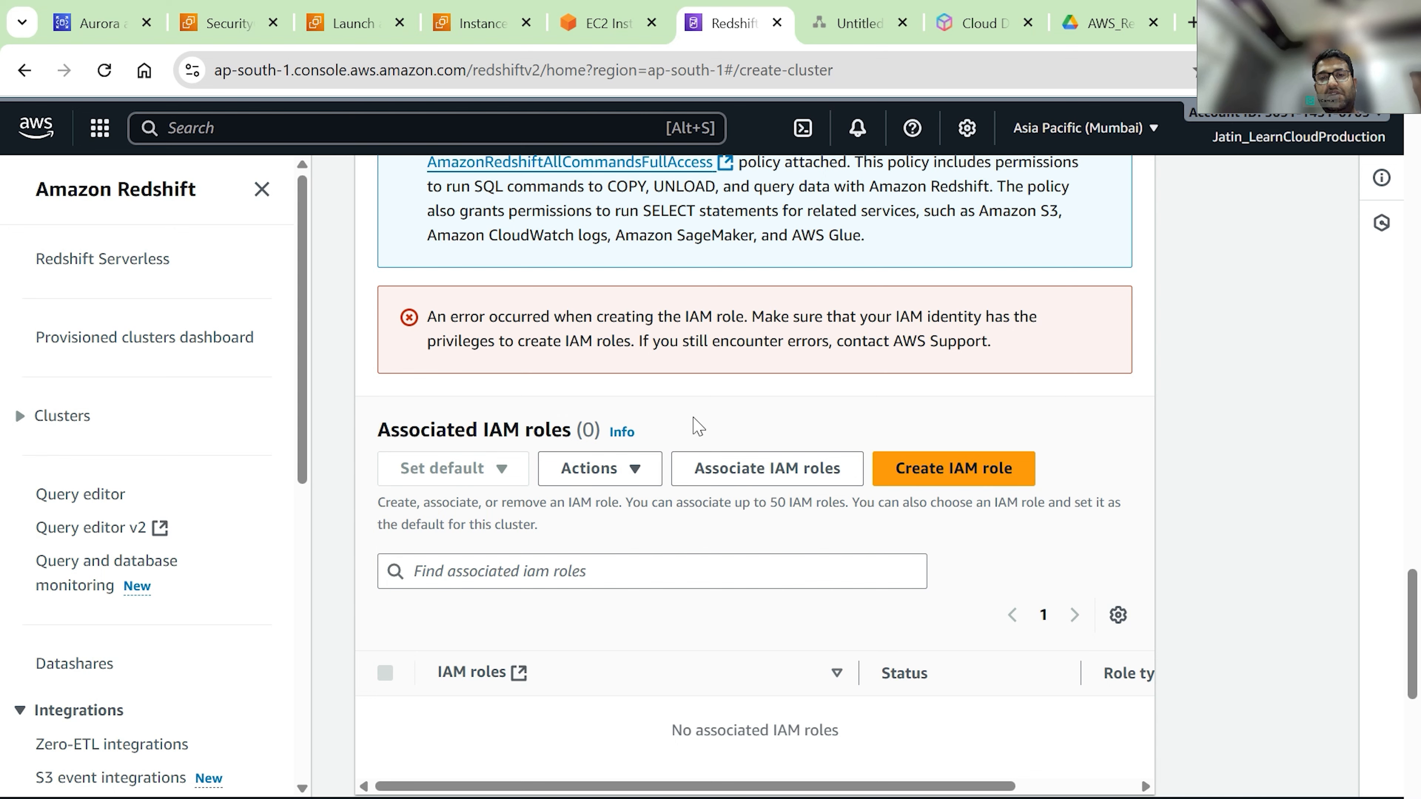
- Check the existing roles offered for association and open the IAM Roles page in a new browser tab
{"action": "left_click", "coordinate": [708, 470]}
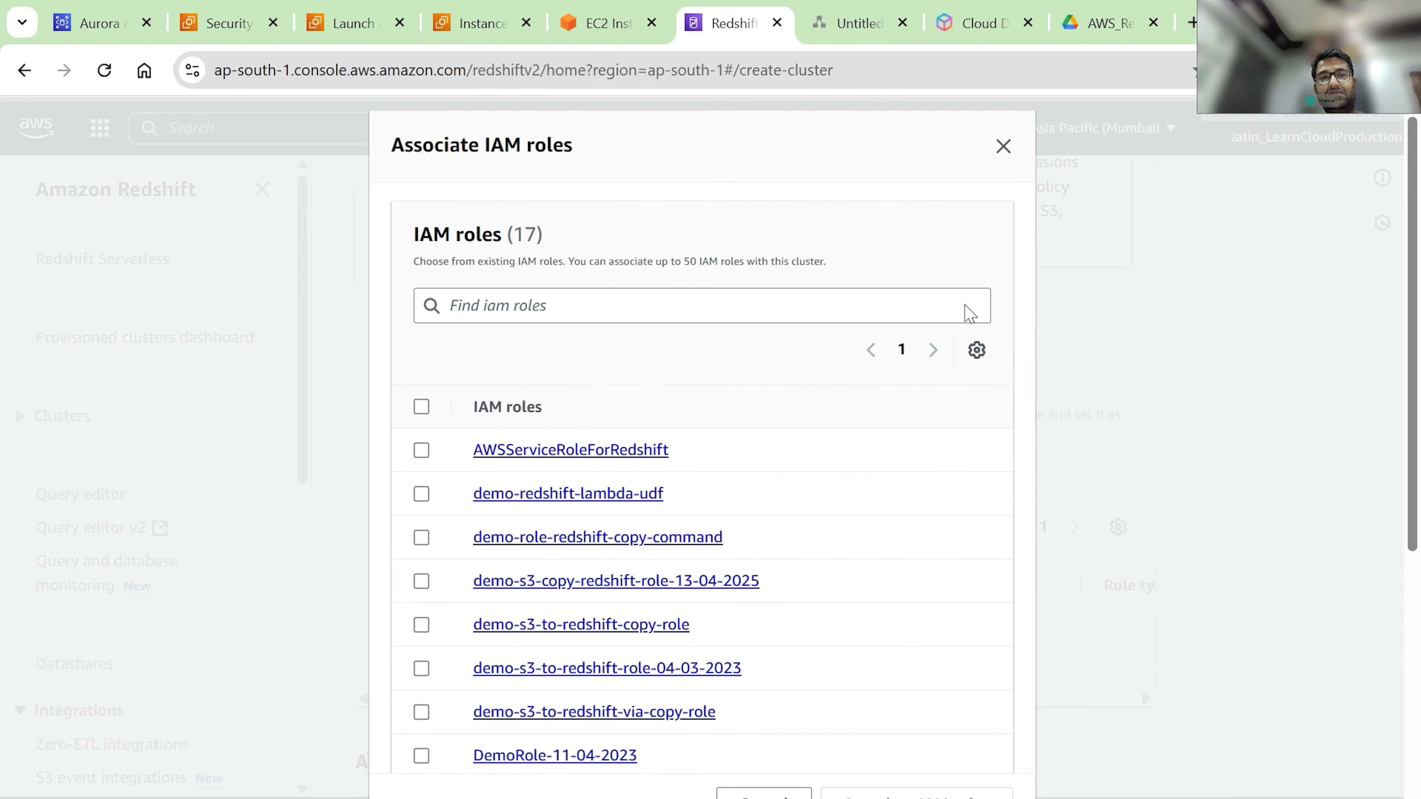
{"action": "left_click", "coordinate": [1008, 149]}
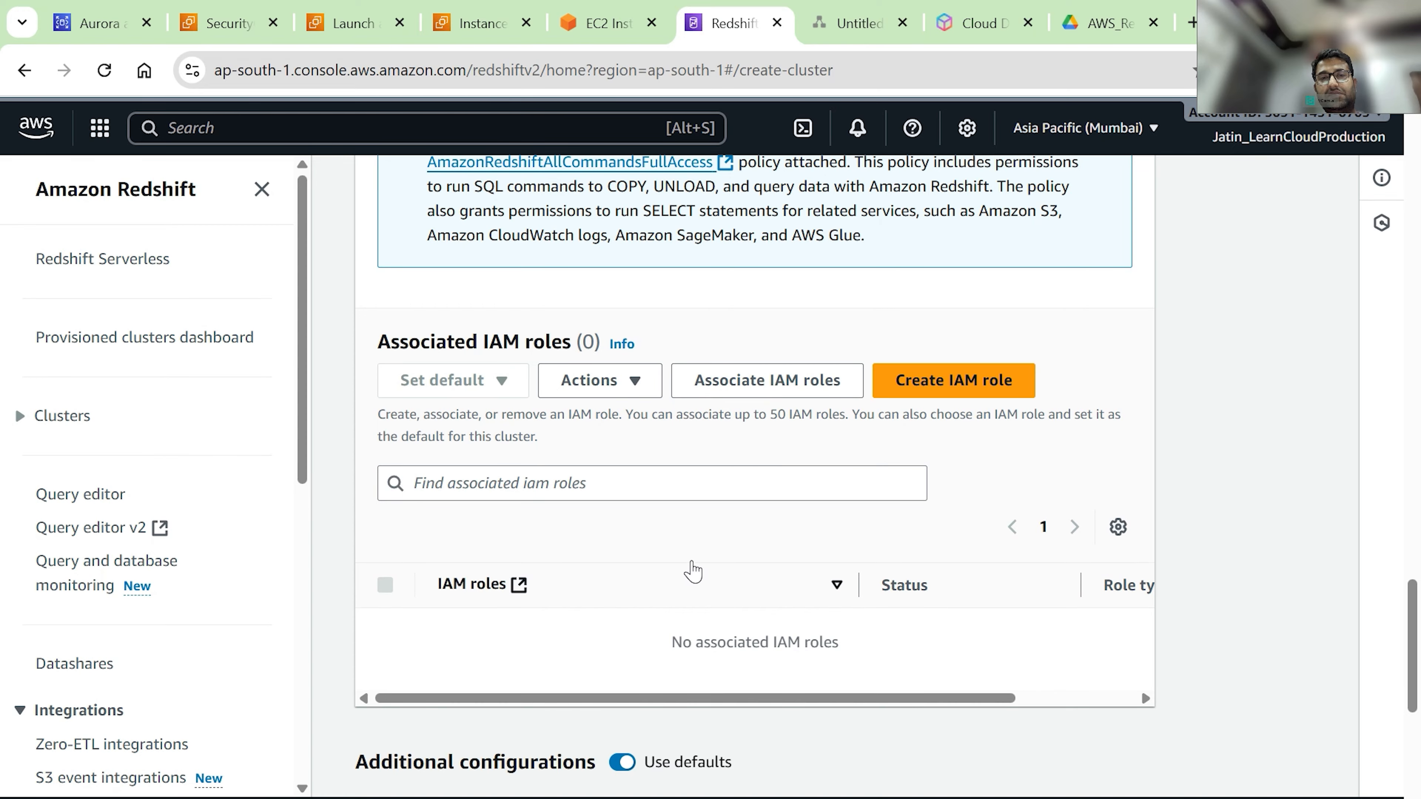
{"action": "key", "text": "alt+s"}
{"action": "type", "text": "iam"}
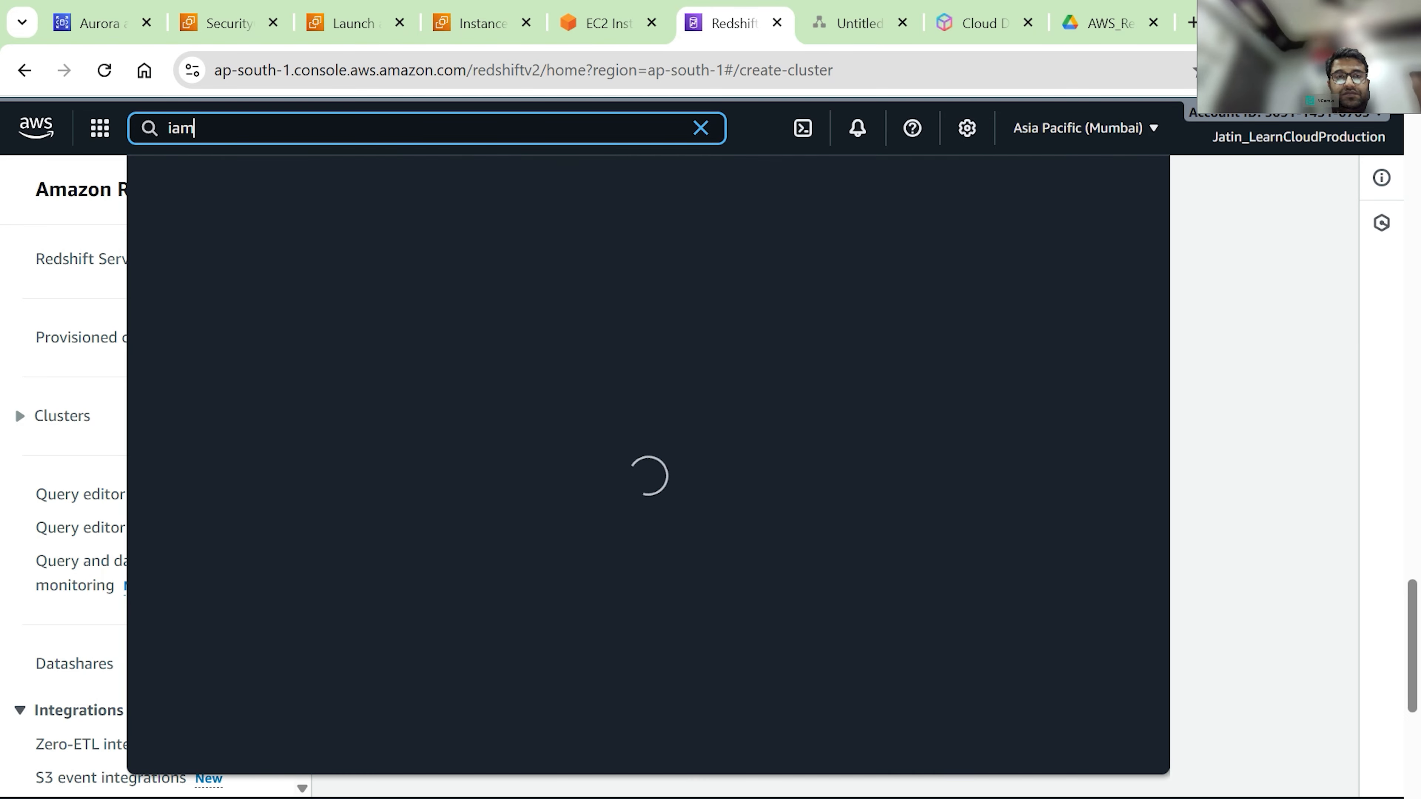
{"action": "right_click", "coordinate": [493, 248]}
{"action": "left_click", "coordinate": [559, 273]}
{"action": "left_click", "coordinate": [747, 25]}
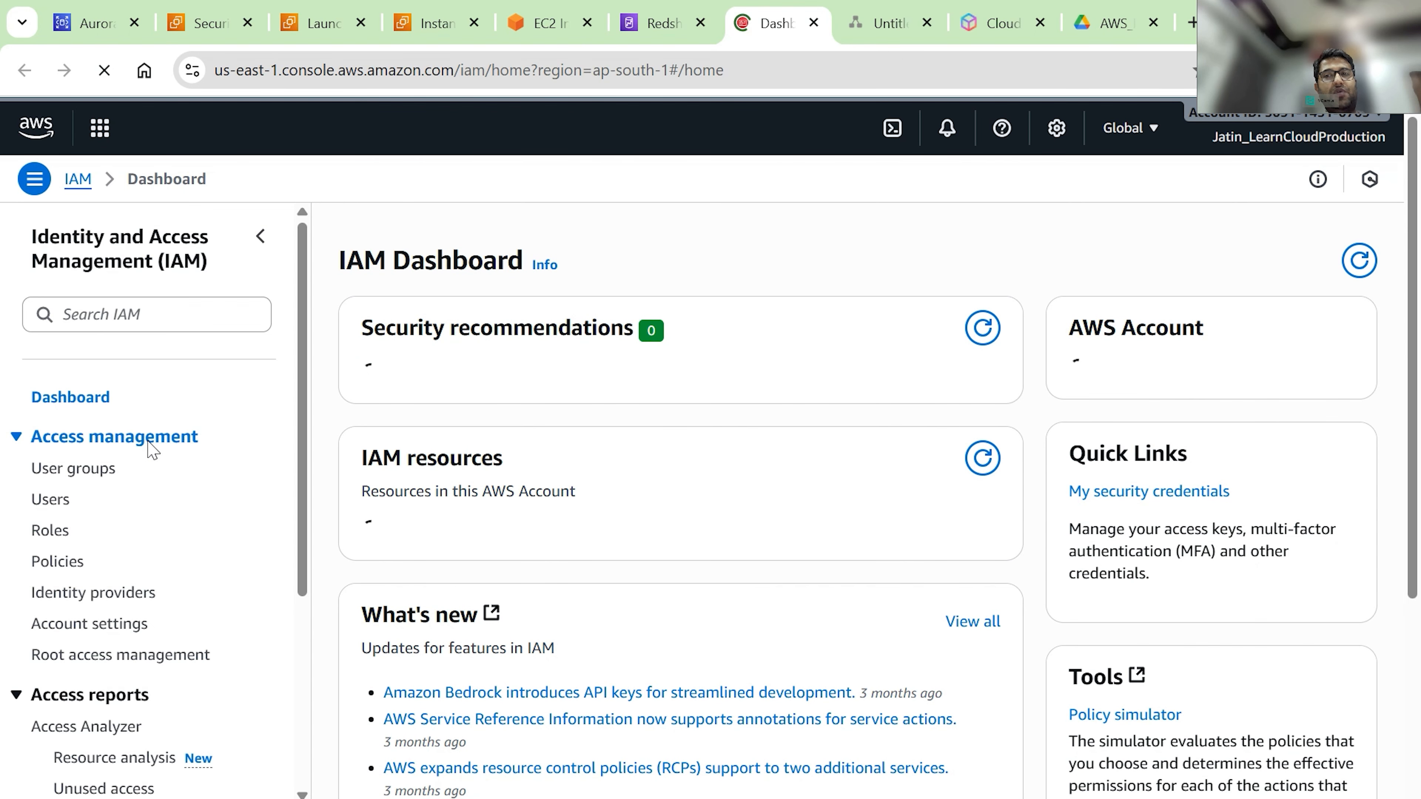
{"action": "left_click", "coordinate": [47, 529]}
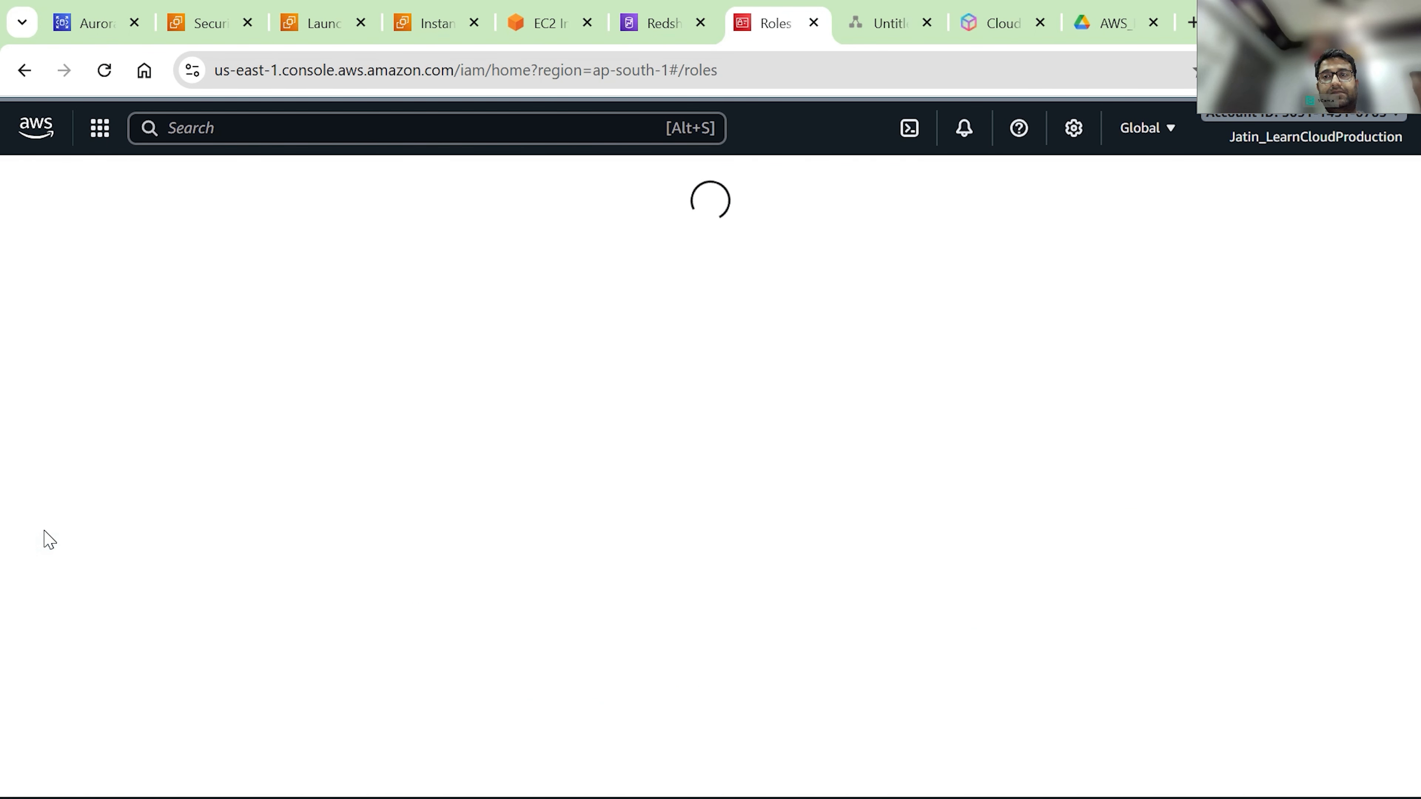
- Start a new IAM role for the AWS service Redshift with the Redshift - Customizable use case
{"action": "left_click", "coordinate": [1269, 252]}
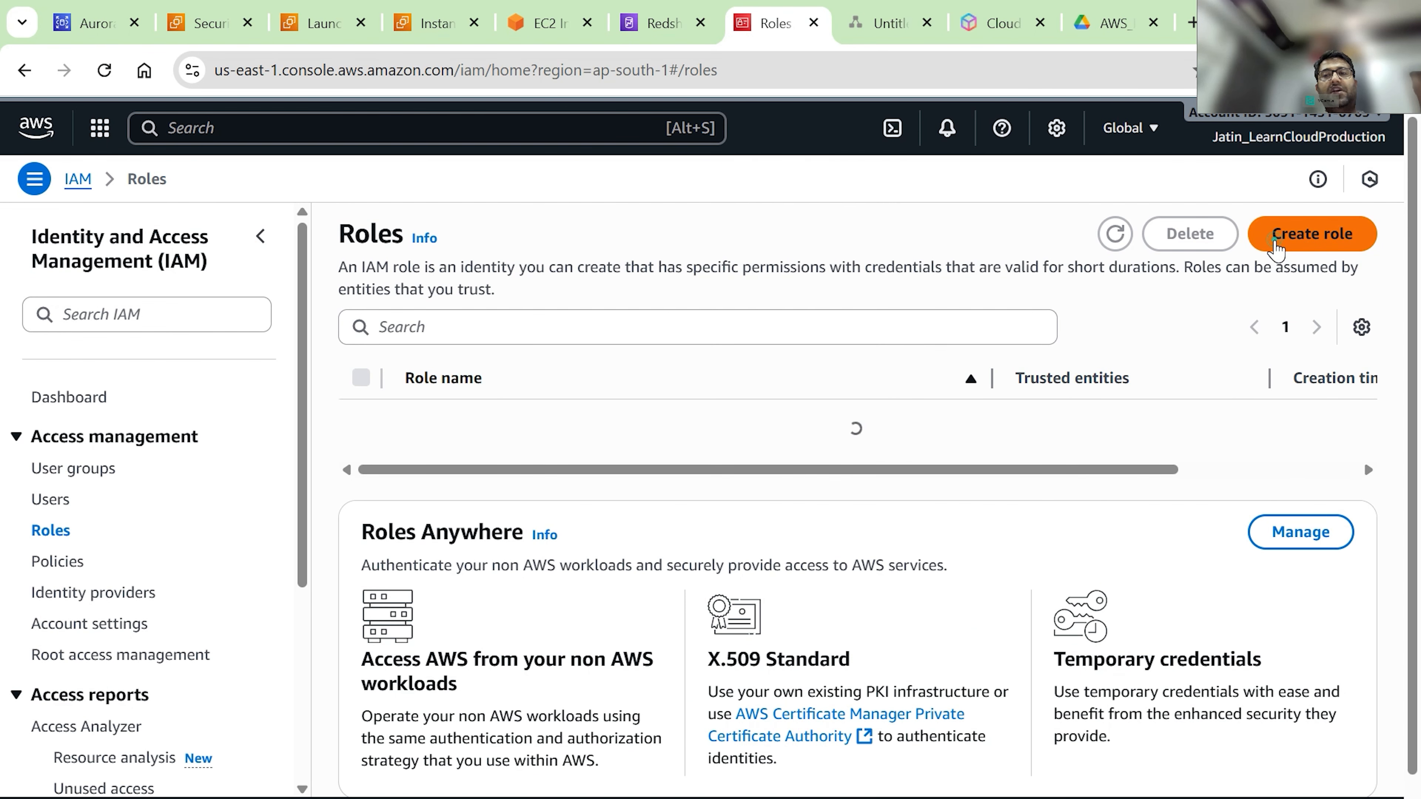
{"action": "scroll", "coordinate": [764, 604], "scroll_direction": "down", "scroll_amount": 3}
{"action": "left_click", "coordinate": [625, 654]}
{"action": "type", "text": "rd"}
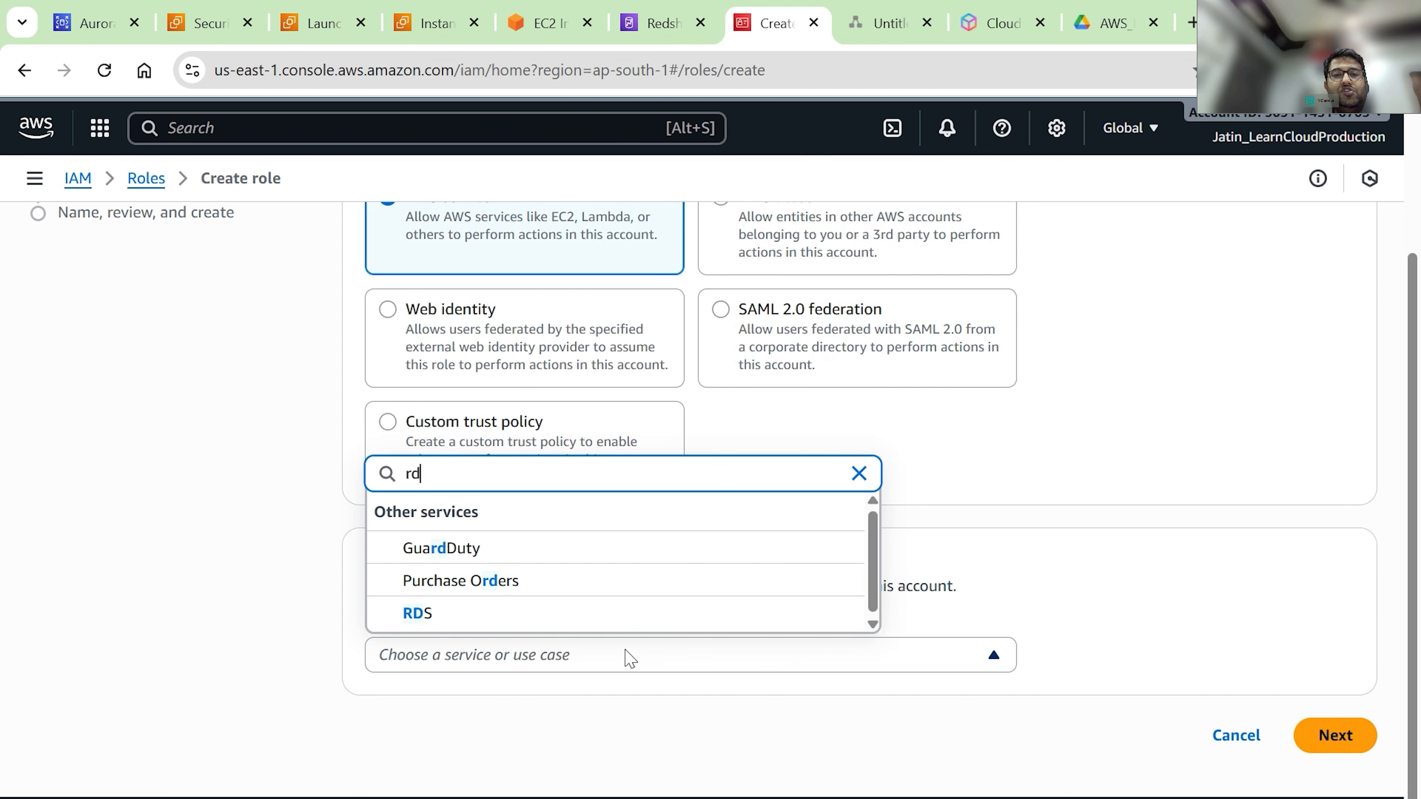
{"action": "key", "text": "BackSpace"}
{"action": "type", "text": "edshi"}
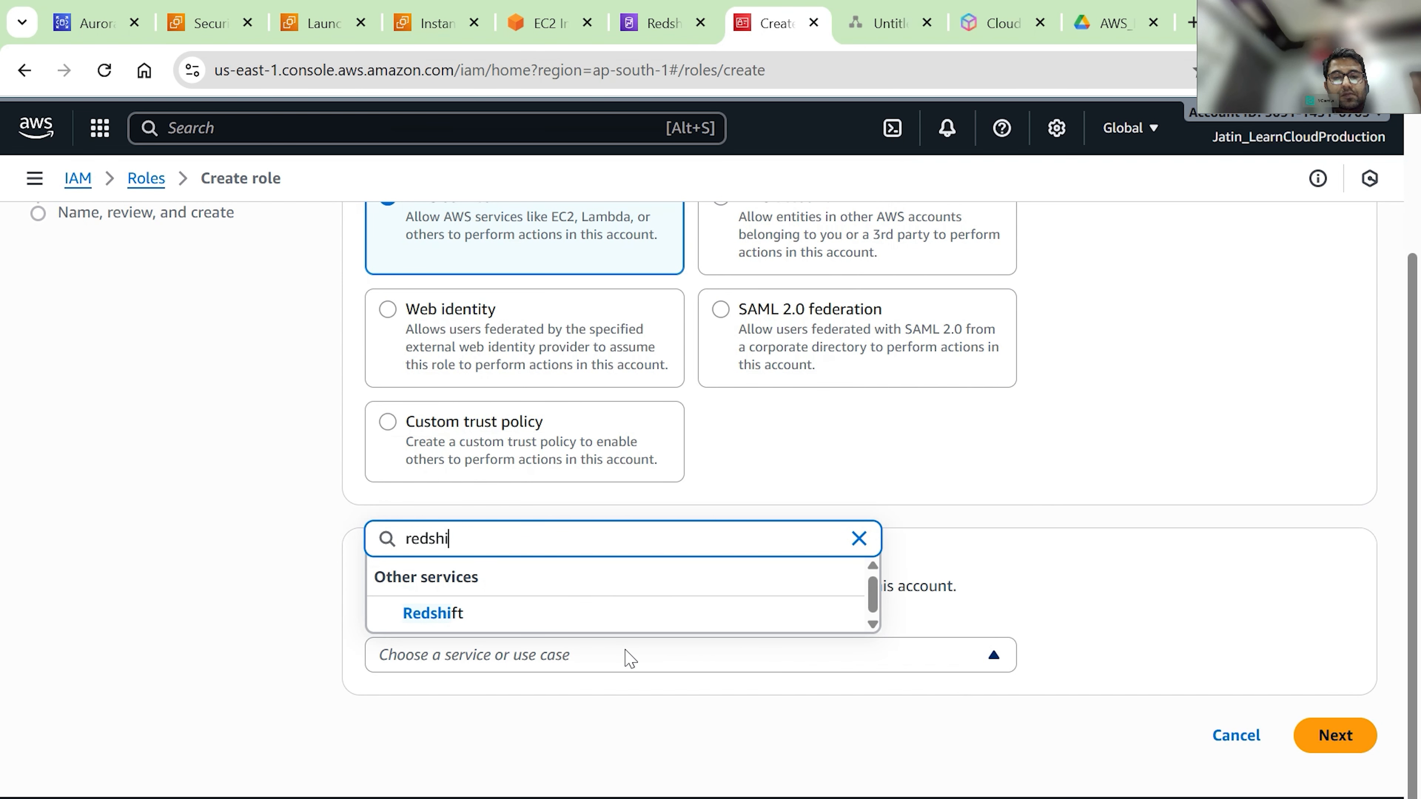
{"action": "left_click", "coordinate": [558, 622]}
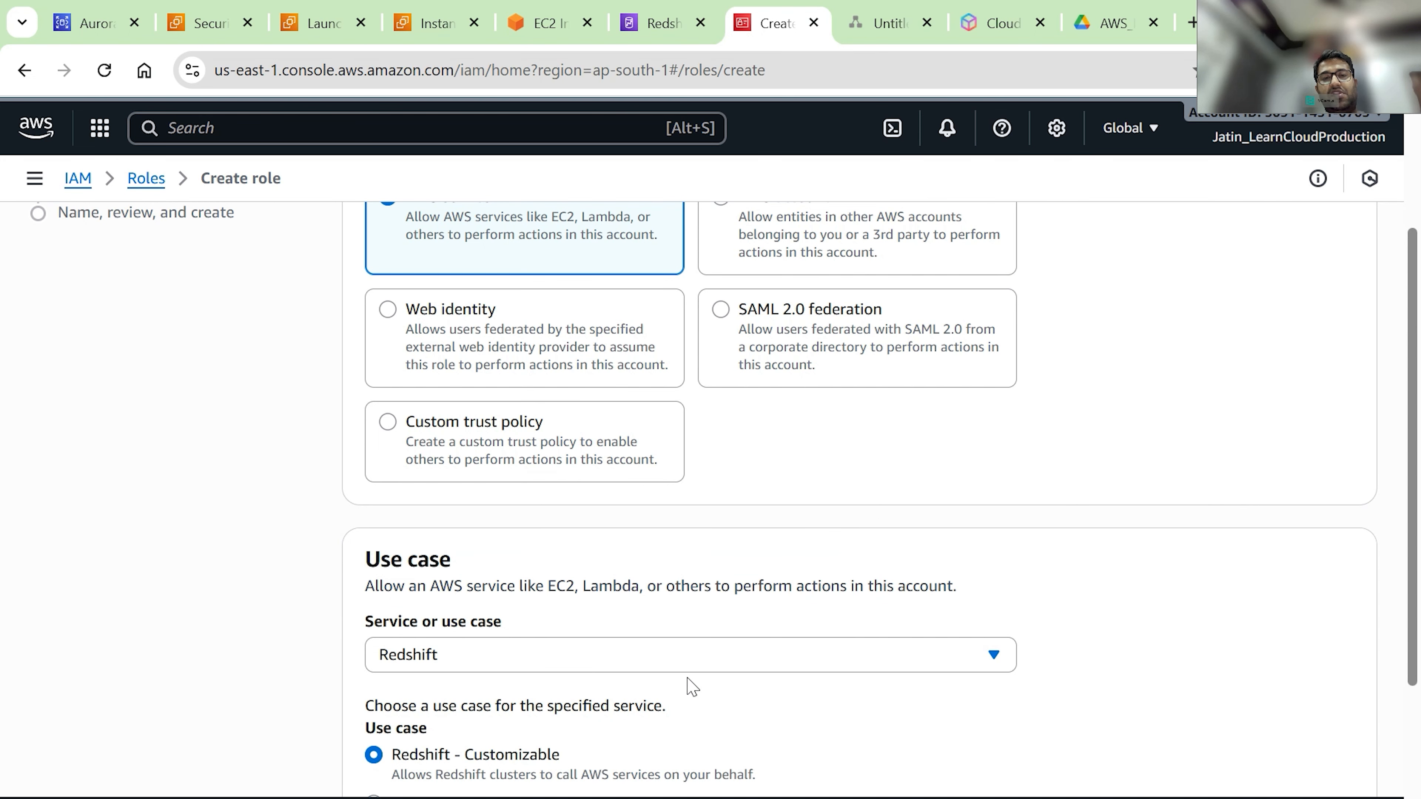
{"action": "scroll", "coordinate": [689, 683], "scroll_direction": "down", "scroll_amount": 2}
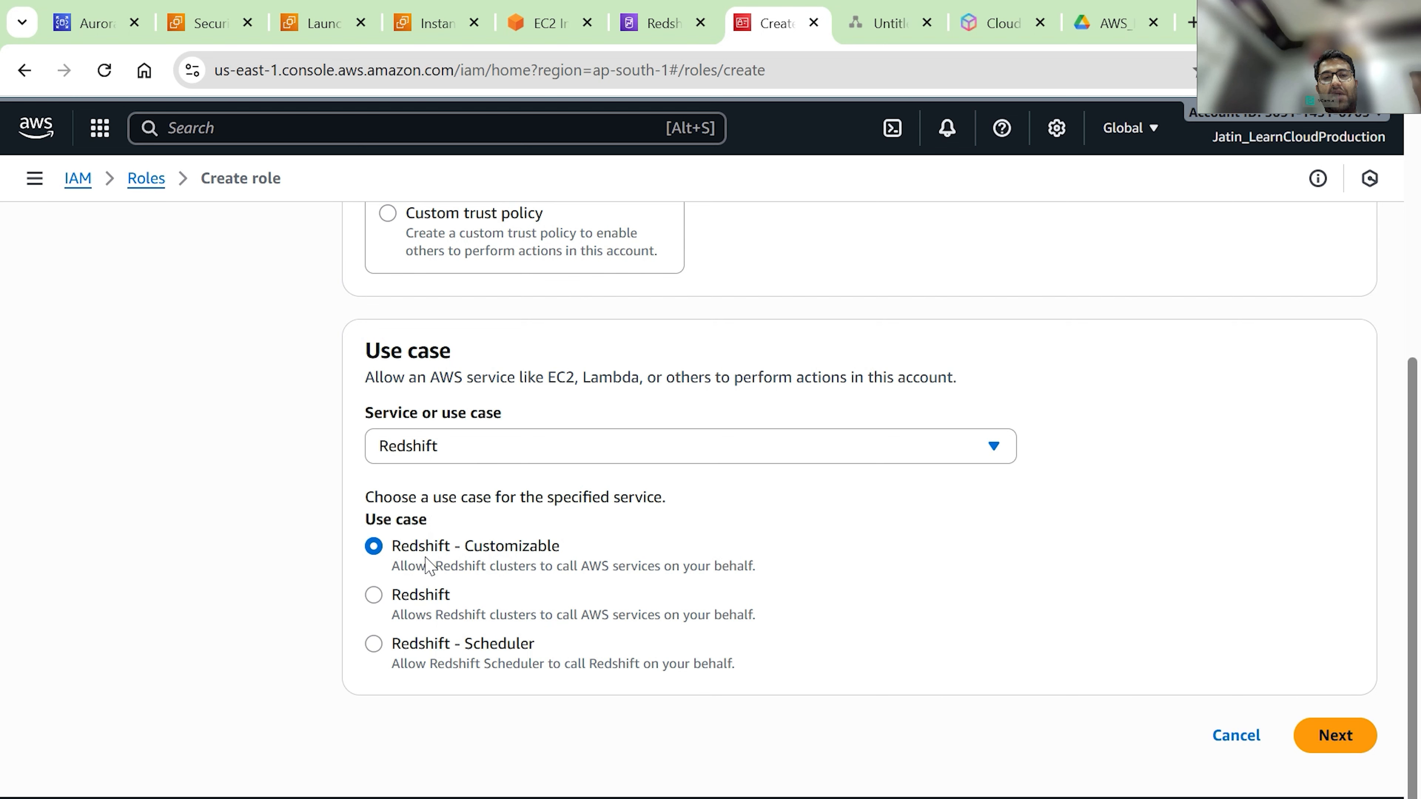
{"action": "left_click", "coordinate": [1331, 738]}
- Find the AmazonS3ReadOnlyAccess policy and attach it to the new role
{"action": "left_click", "coordinate": [470, 417]}
{"action": "type", "text": "s3read"}
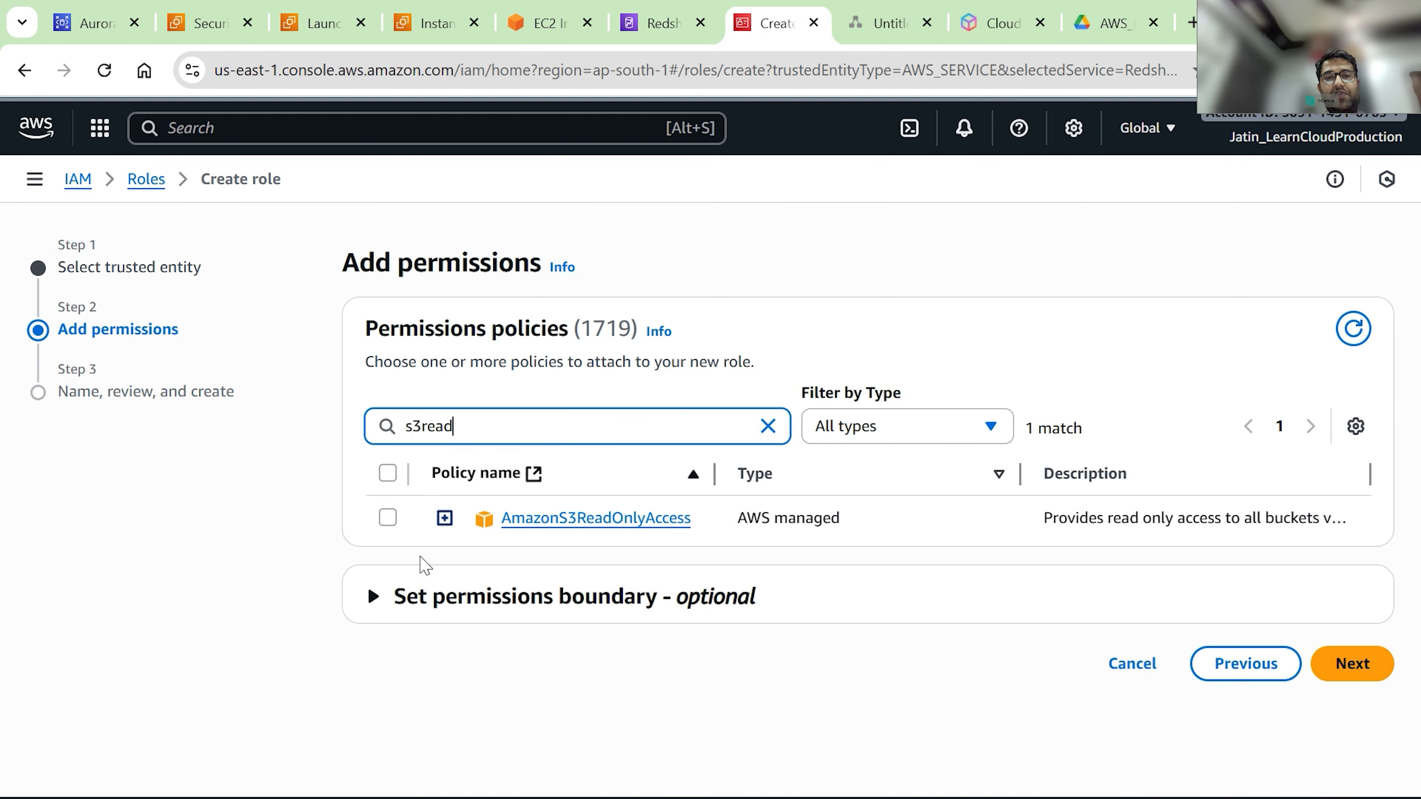
{"action": "left_click", "coordinate": [387, 518]}
{"action": "left_click", "coordinate": [1350, 663]}
- Name the role exploring-redshift-demo-role and create it
{"action": "left_click", "coordinate": [492, 425]}
{"action": "type", "text": "exploring-redshift-demo-role"}
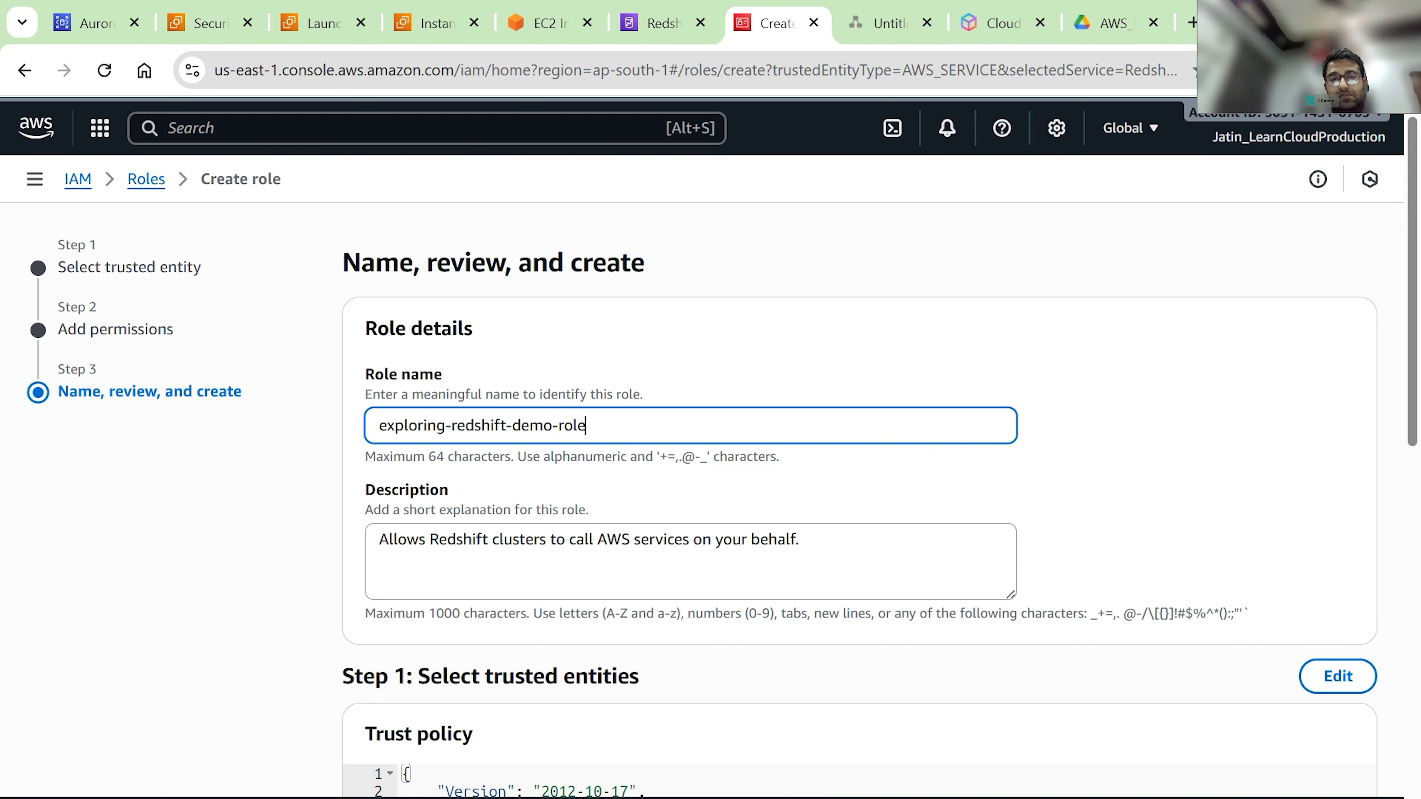
{"action": "scroll", "coordinate": [806, 538], "scroll_direction": "down", "scroll_amount": 15}
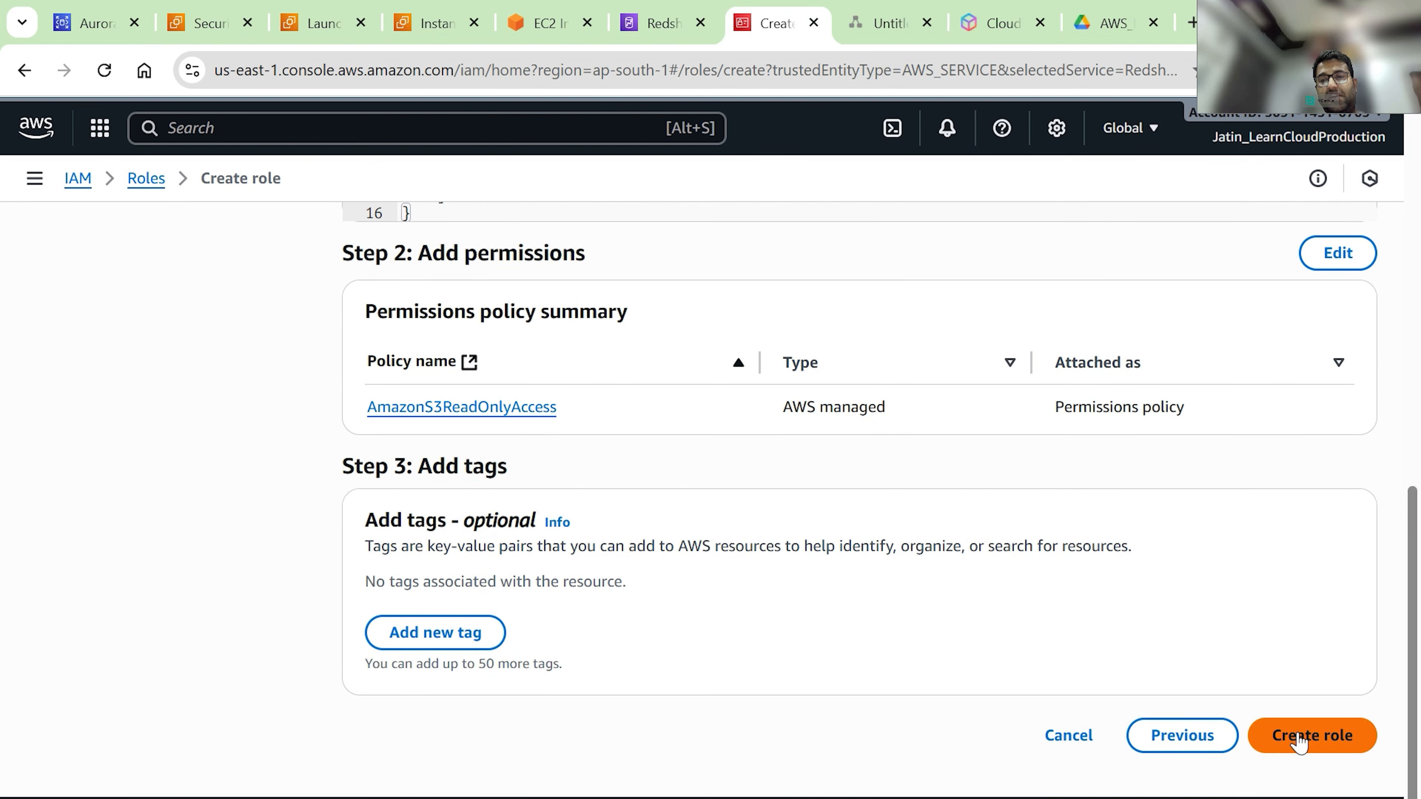
{"action": "left_click", "coordinate": [1292, 738]}
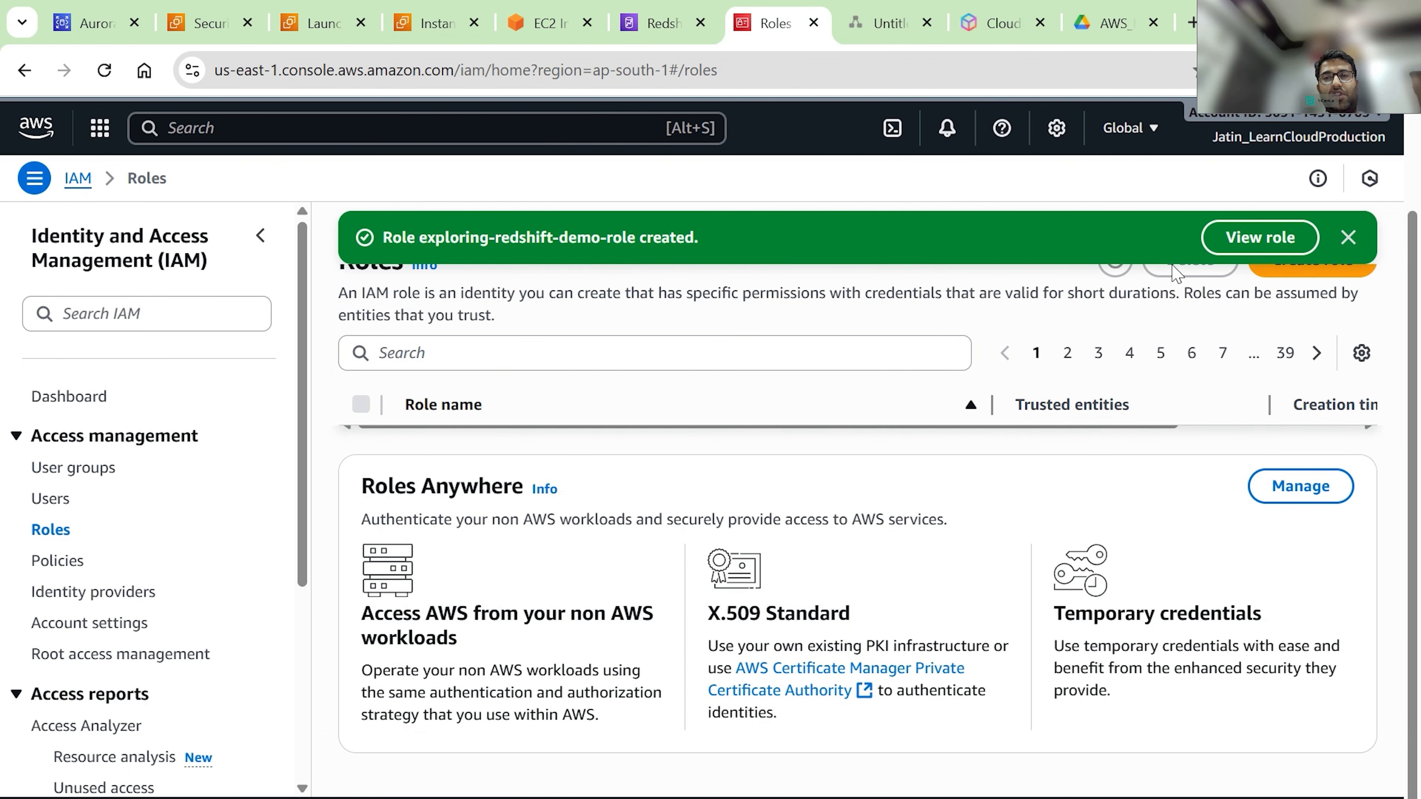
- Open the new role's details and copy its name
{"action": "left_click", "coordinate": [1250, 238]}
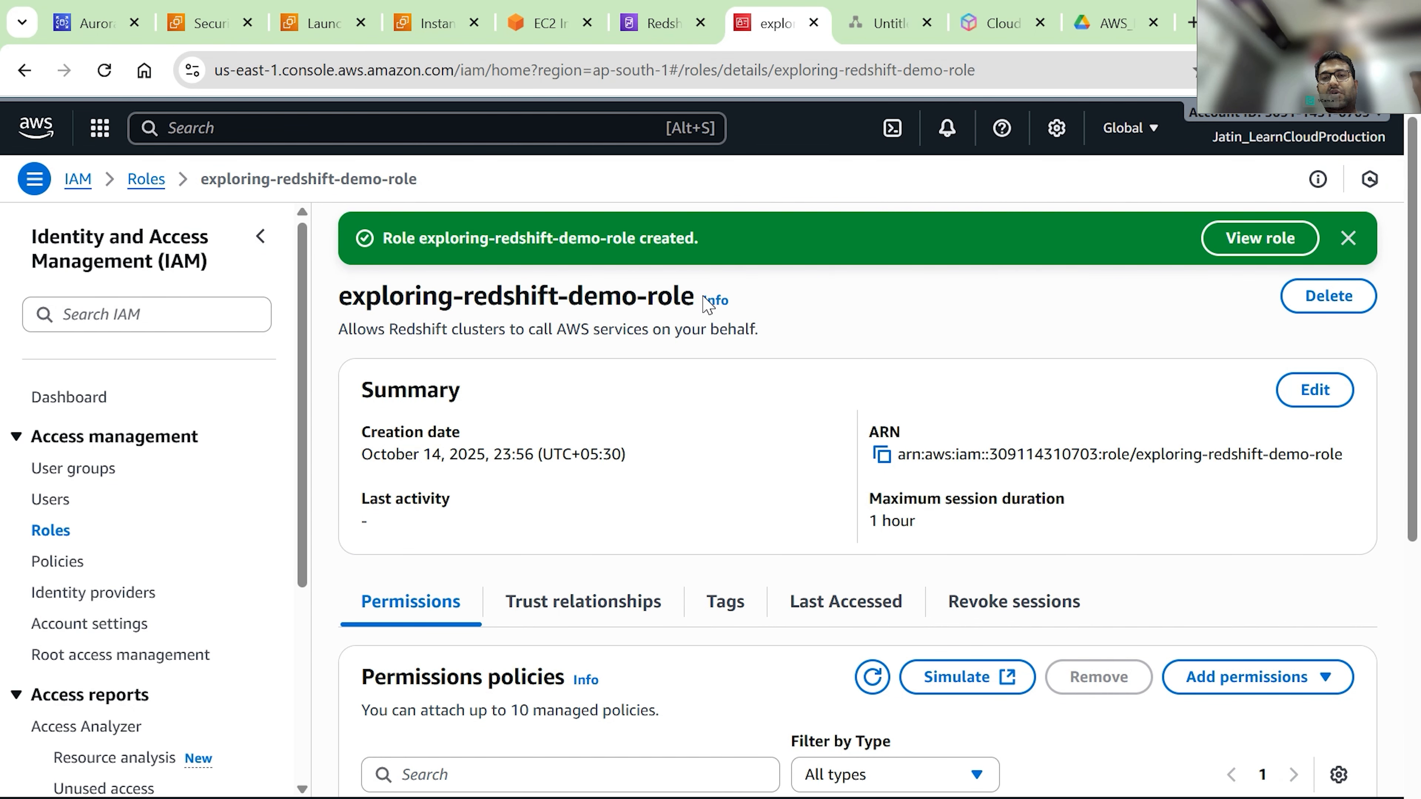
{"action": "left_click_drag", "start_coordinate": [696, 299], "coordinate": [337, 307]}
{"action": "key", "text": "ctrl+c"}
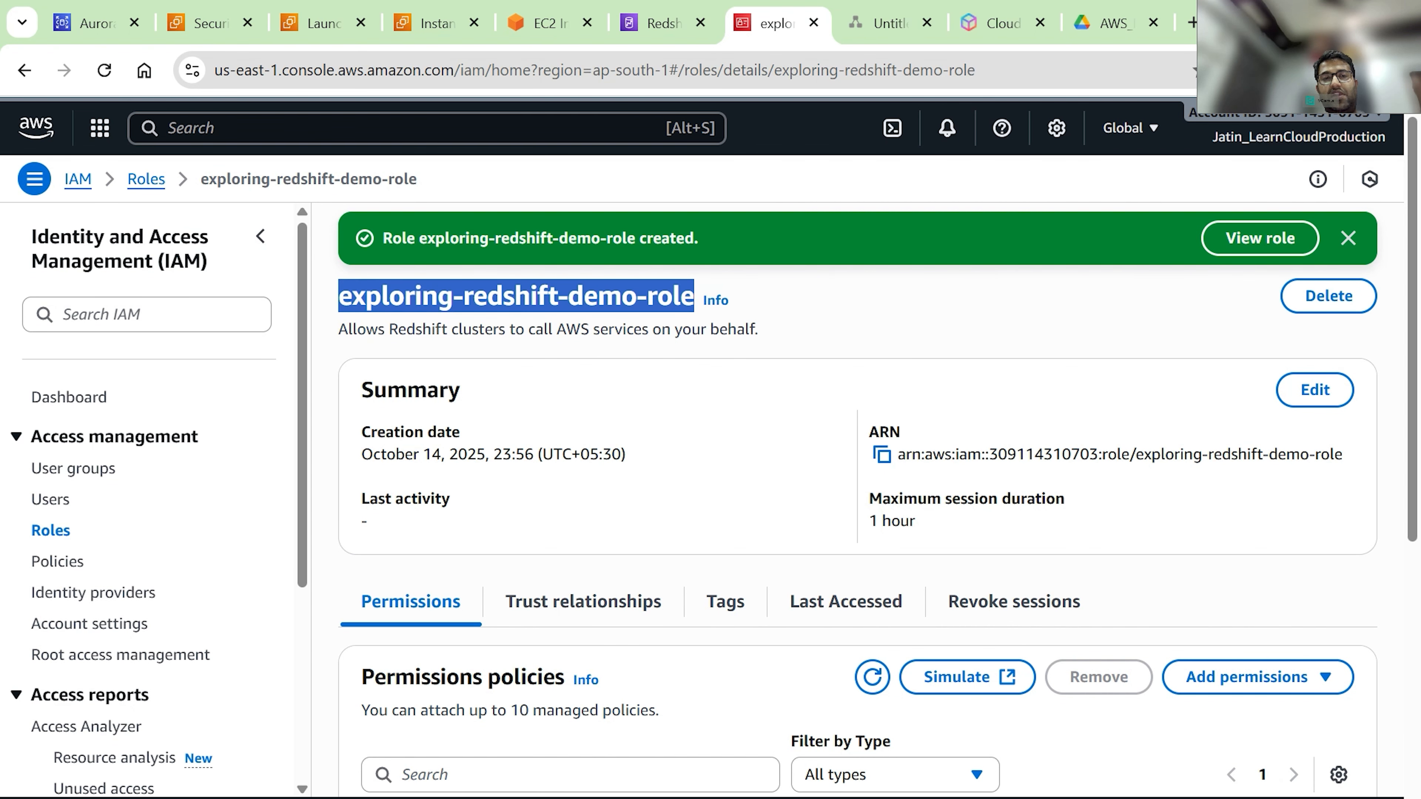
- Return to the Redshift cluster form and try to find exploring-redshift-demo-role among the IAM roles to associate
{"action": "left_click", "coordinate": [660, 23]}
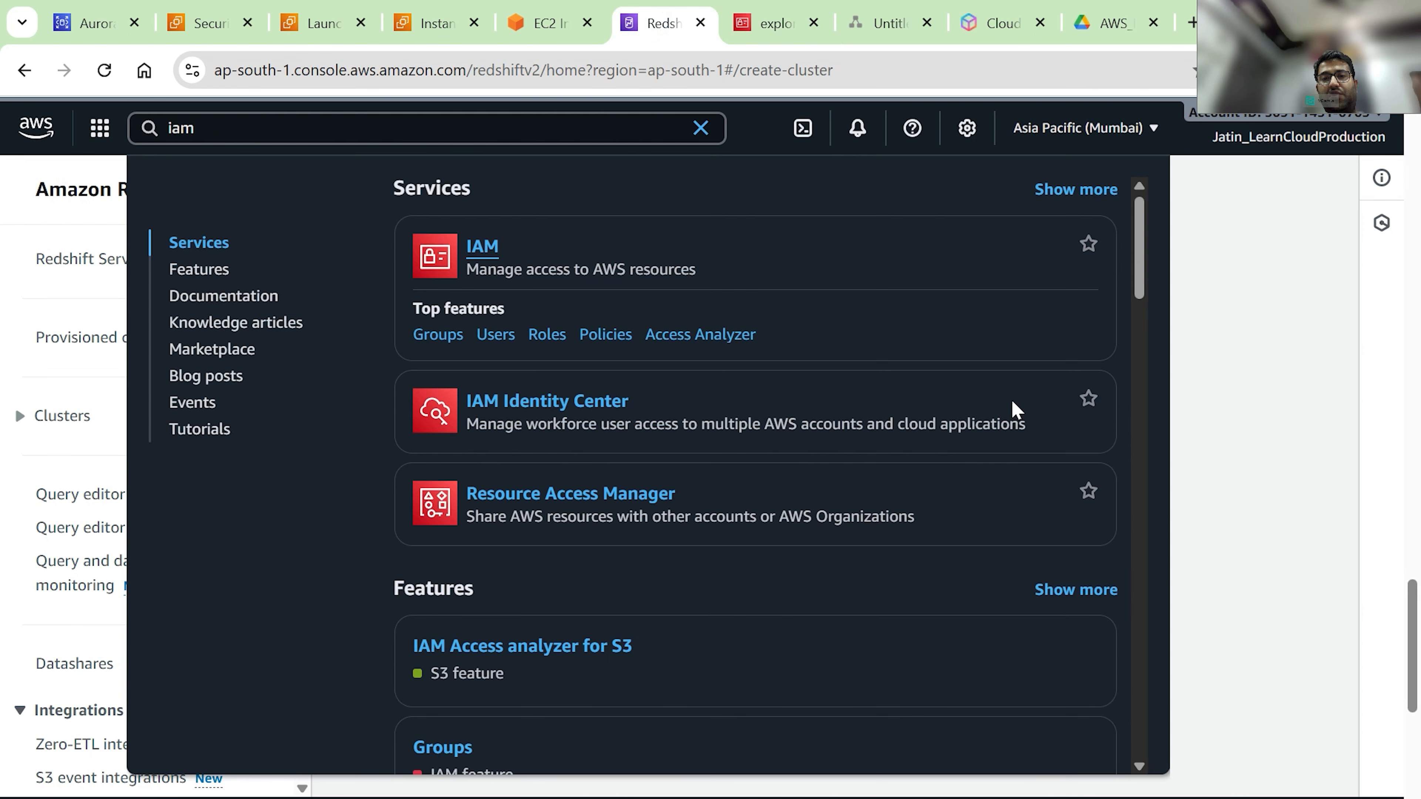
{"action": "left_click", "coordinate": [1249, 417]}
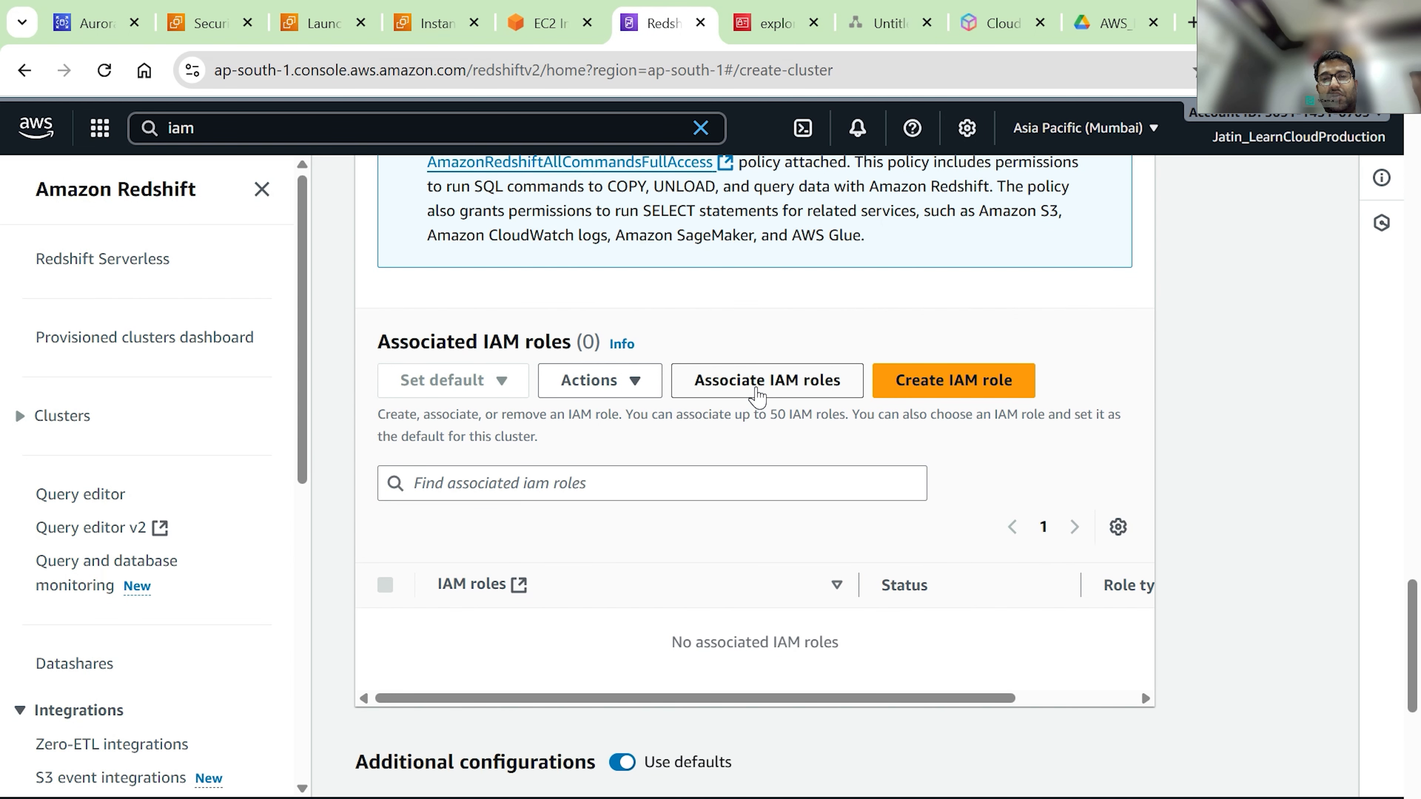
{"action": "left_click", "coordinate": [757, 393]}
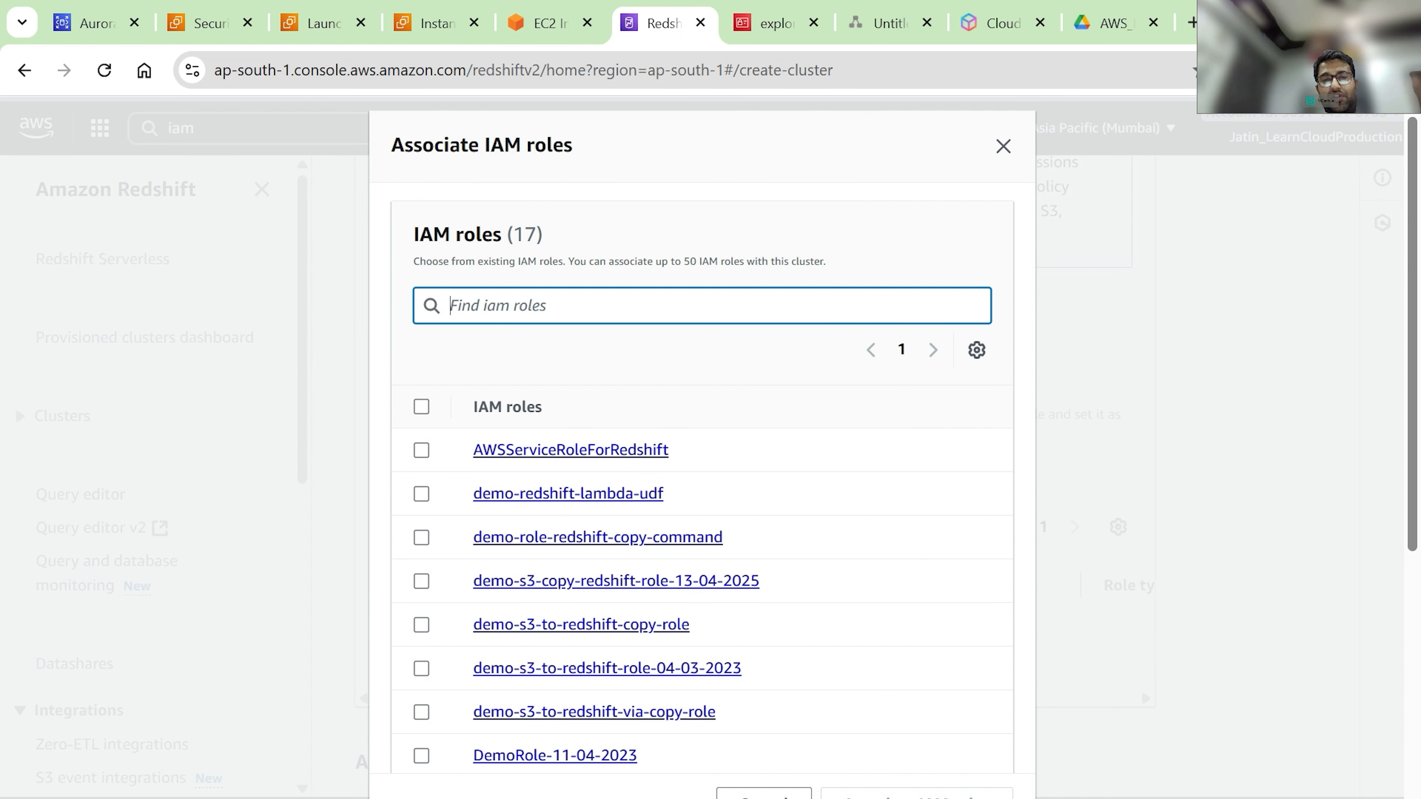
{"action": "key", "text": "ctrl+v"}
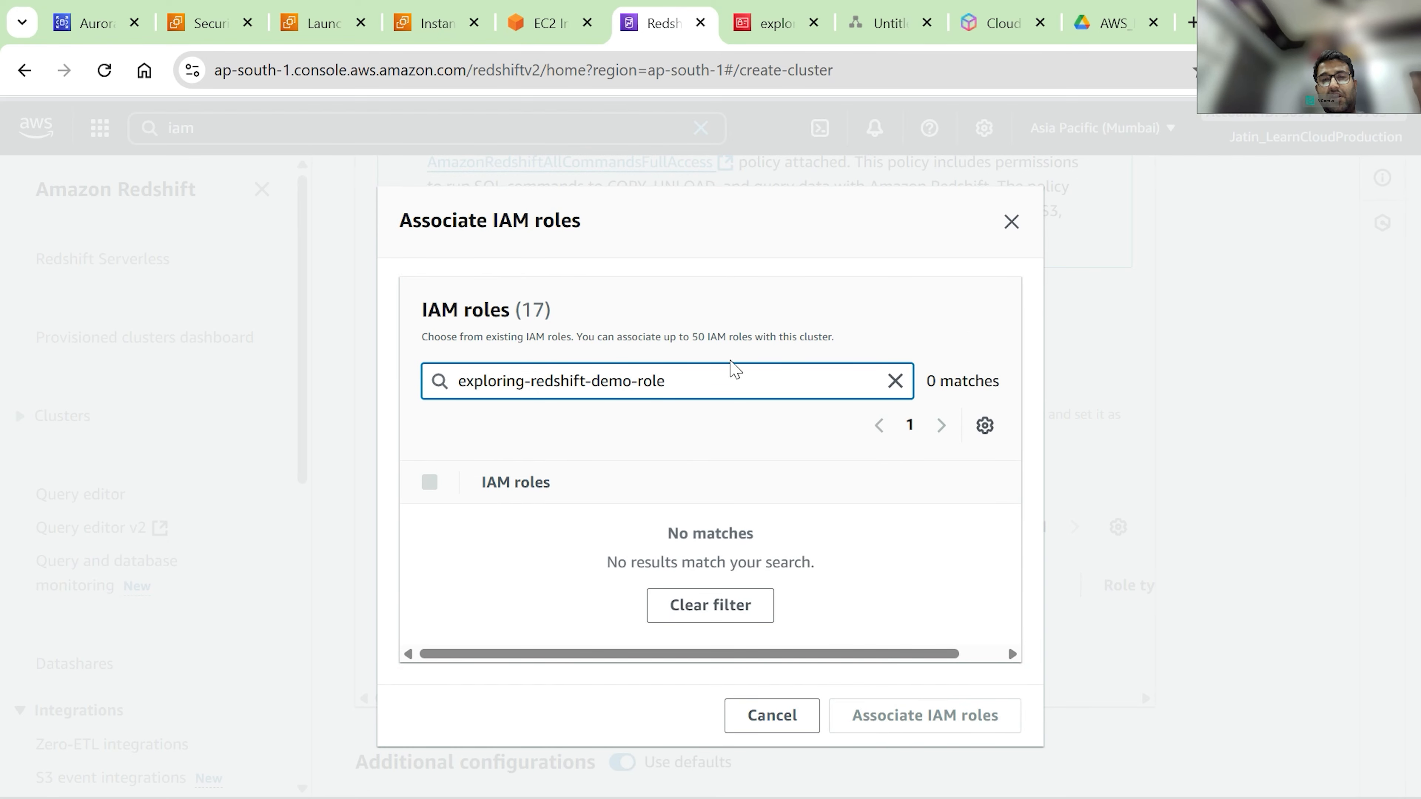
{"action": "left_click", "coordinate": [786, 722]}
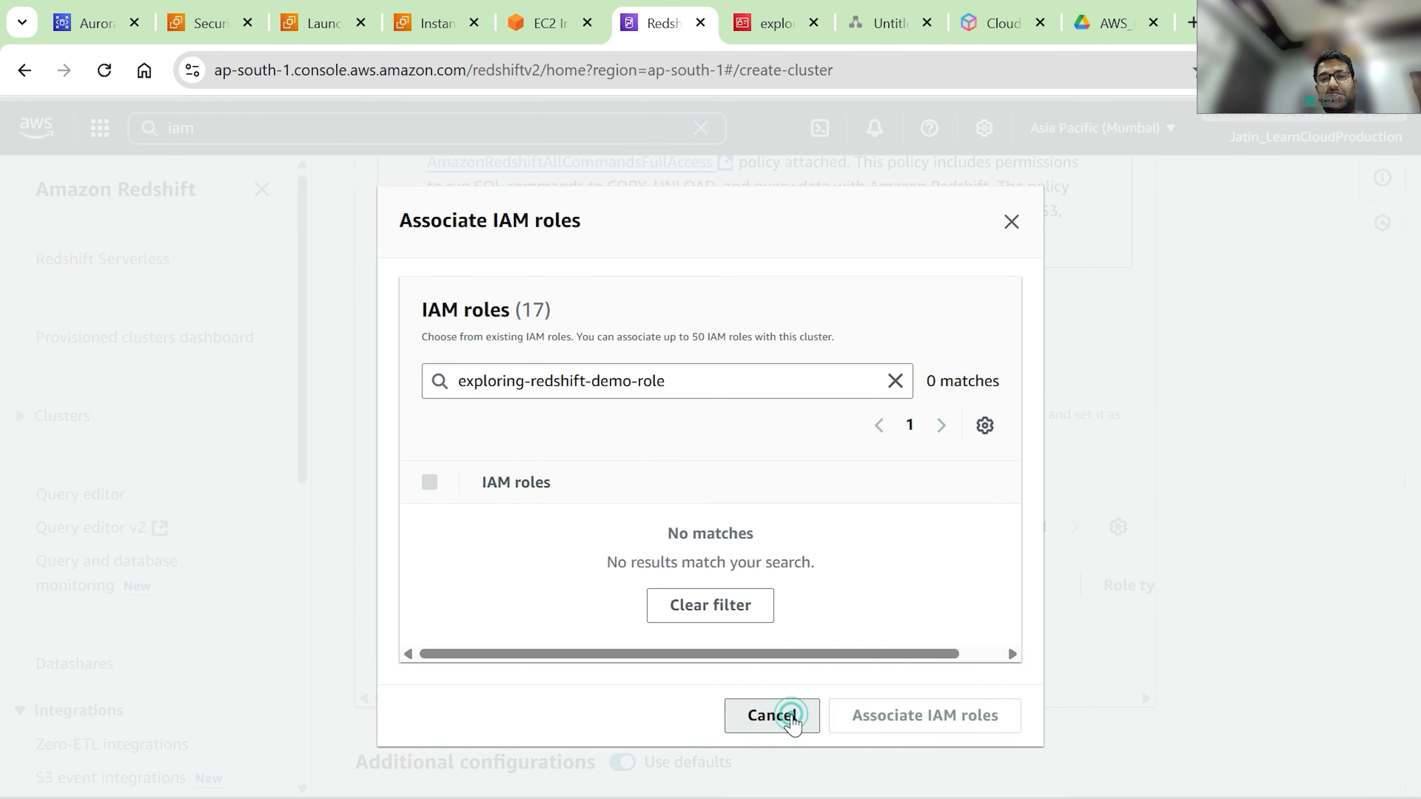
- Review the cluster form from the cluster configuration through the cluster permissions to the default additional configurations
{"action": "scroll", "coordinate": [708, 458], "scroll_direction": "up", "scroll_amount": 20}
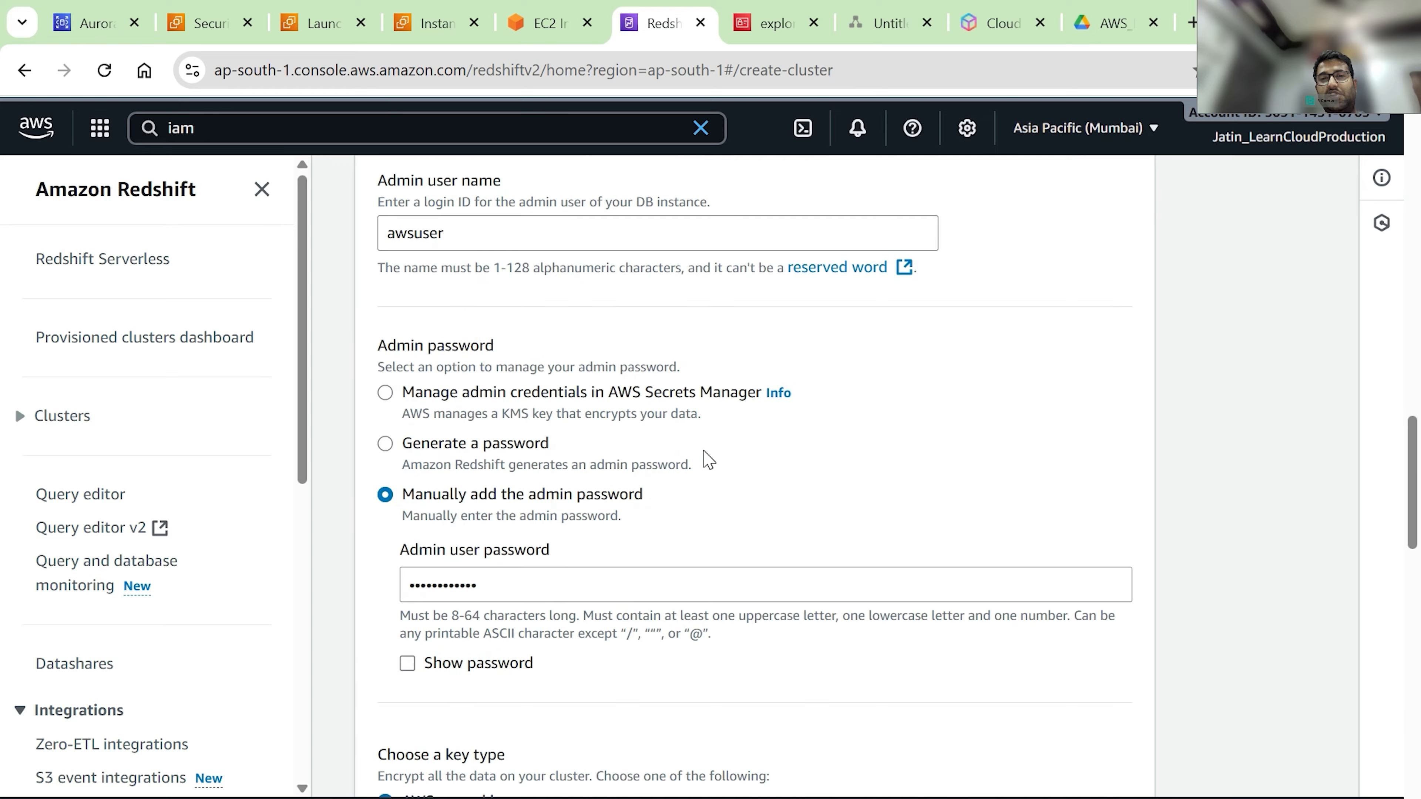
{"action": "scroll", "coordinate": [750, 481], "scroll_direction": "up", "scroll_amount": 2}
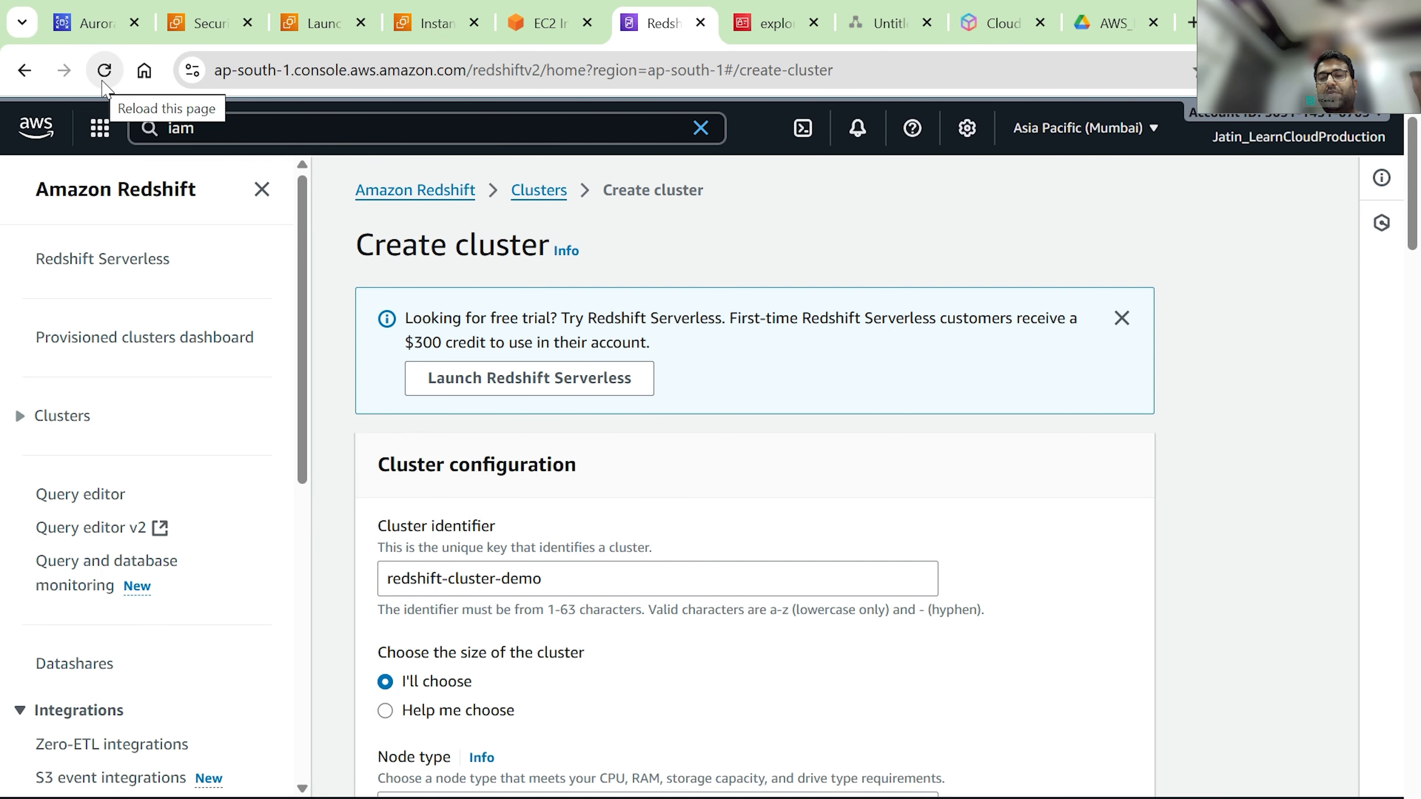
{"action": "scroll", "coordinate": [669, 476], "scroll_direction": "down", "scroll_amount": 15}
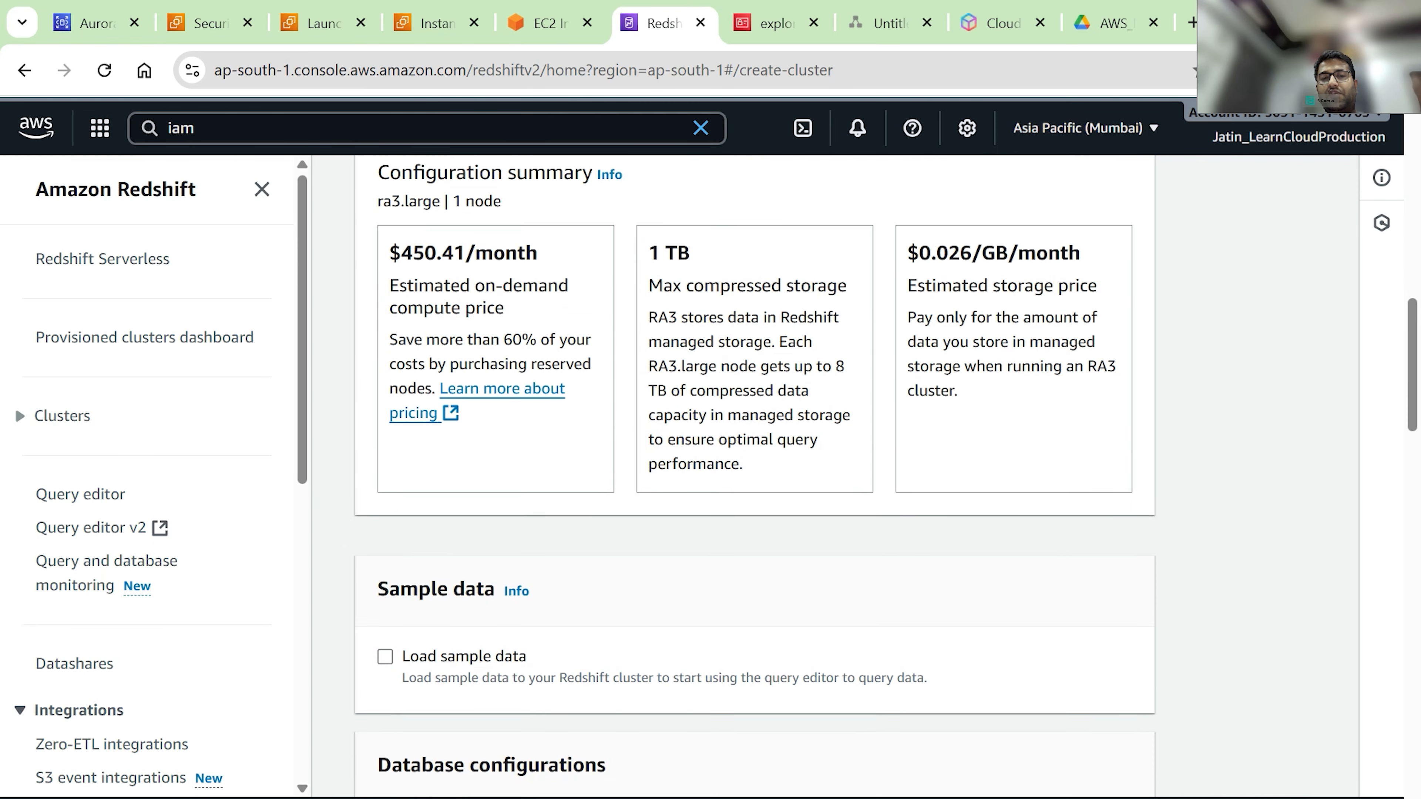
{"action": "scroll", "coordinate": [669, 476], "scroll_direction": "down", "scroll_amount": 18}
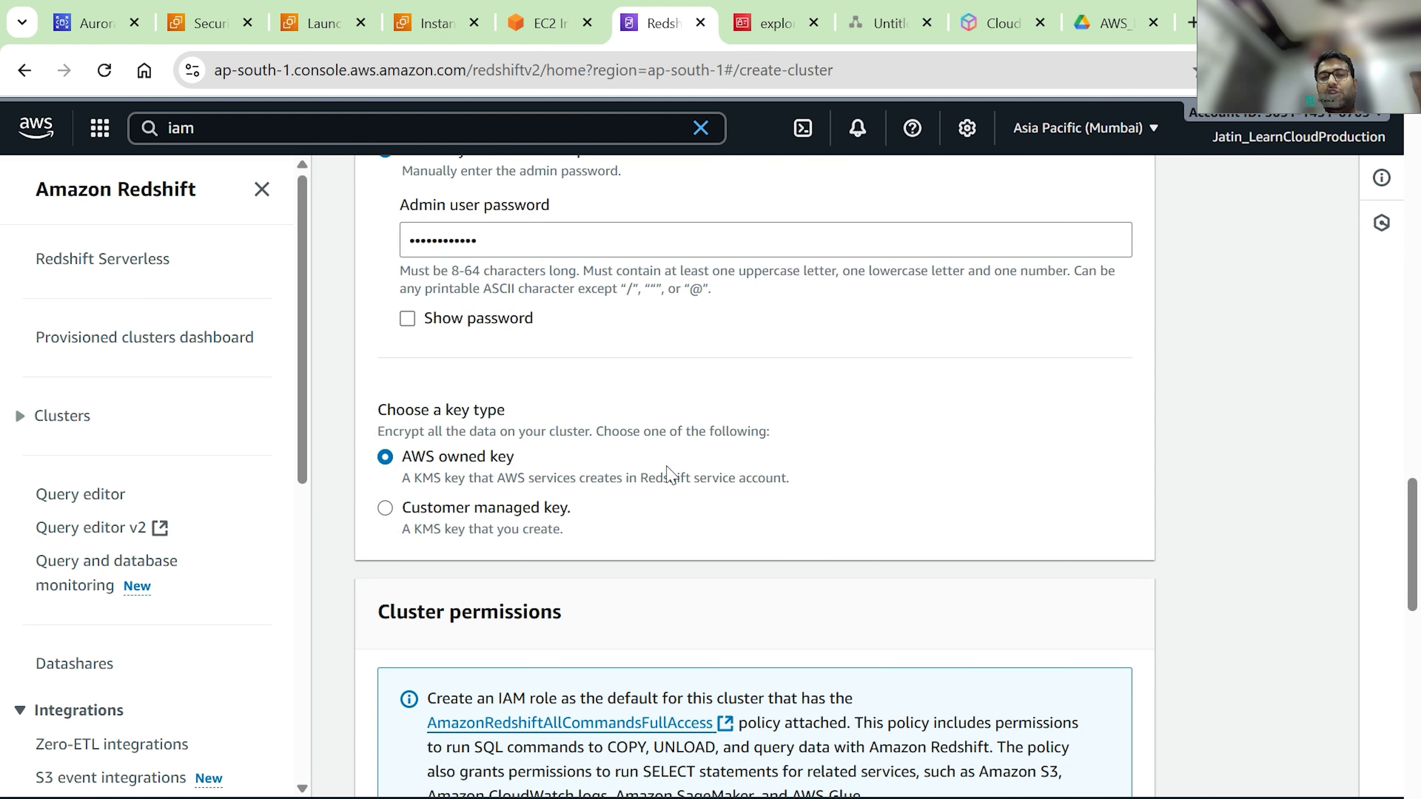
{"action": "scroll", "coordinate": [669, 476], "scroll_direction": "down", "scroll_amount": 10}
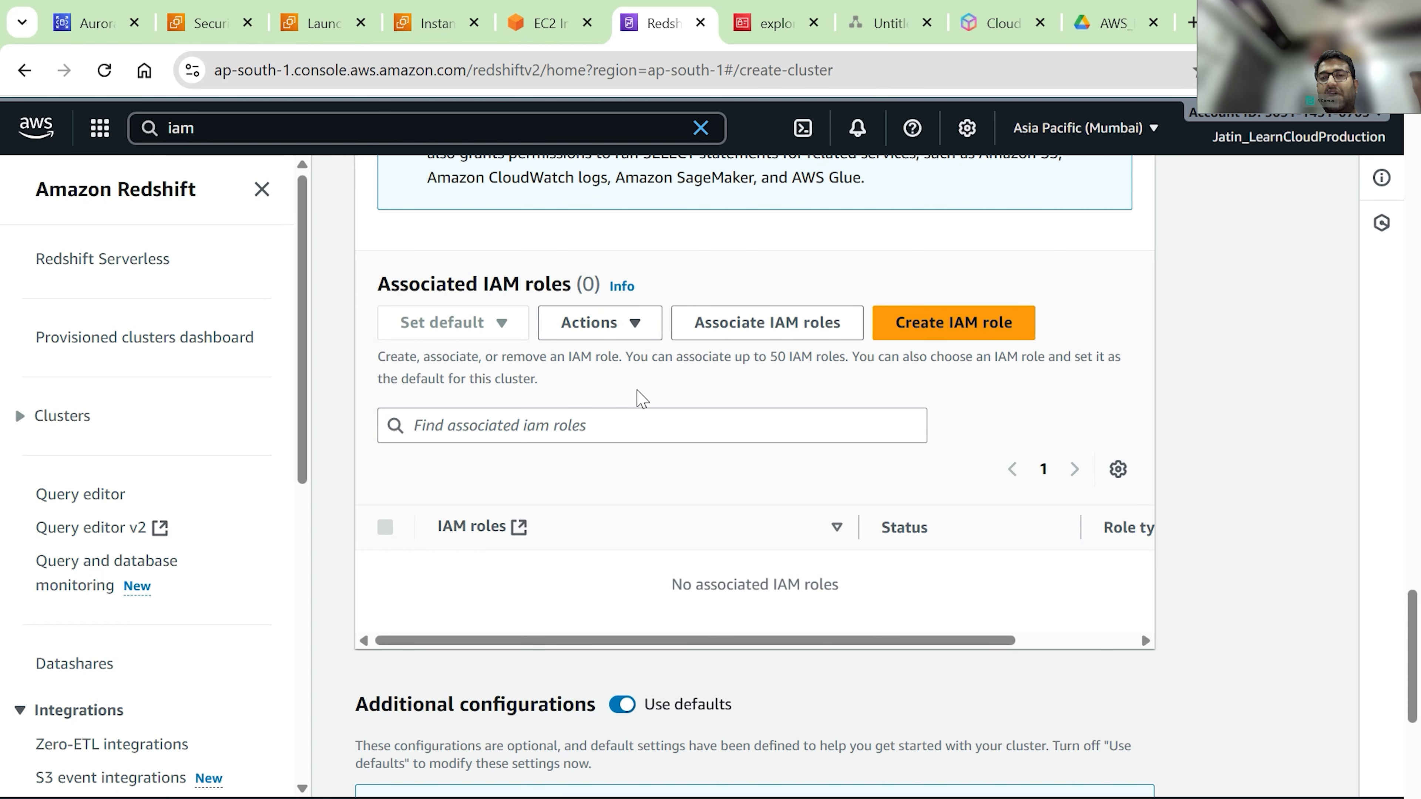
{"action": "scroll", "coordinate": [880, 596], "scroll_direction": "down", "scroll_amount": 5}
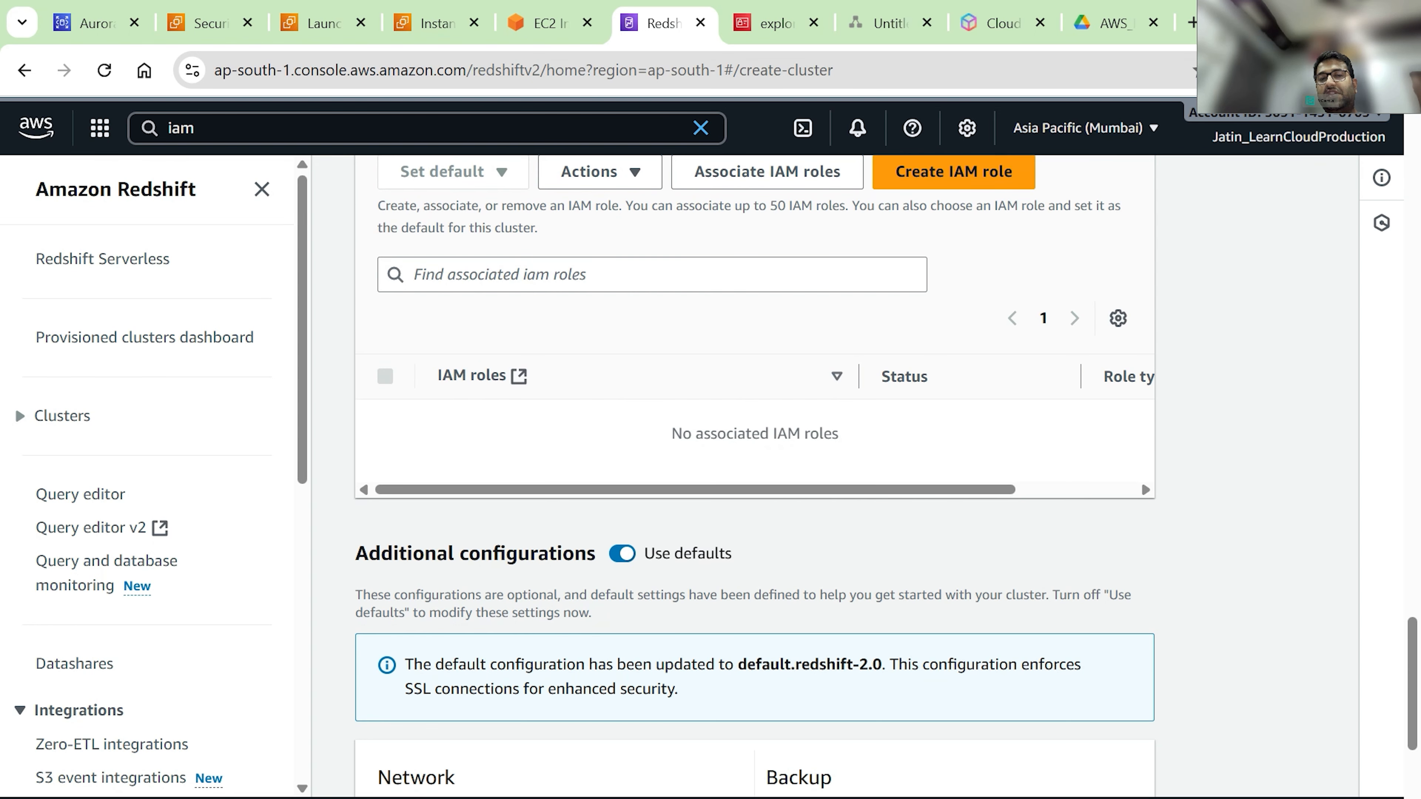
{"action": "scroll", "coordinate": [880, 596], "scroll_direction": "down", "scroll_amount": 3}
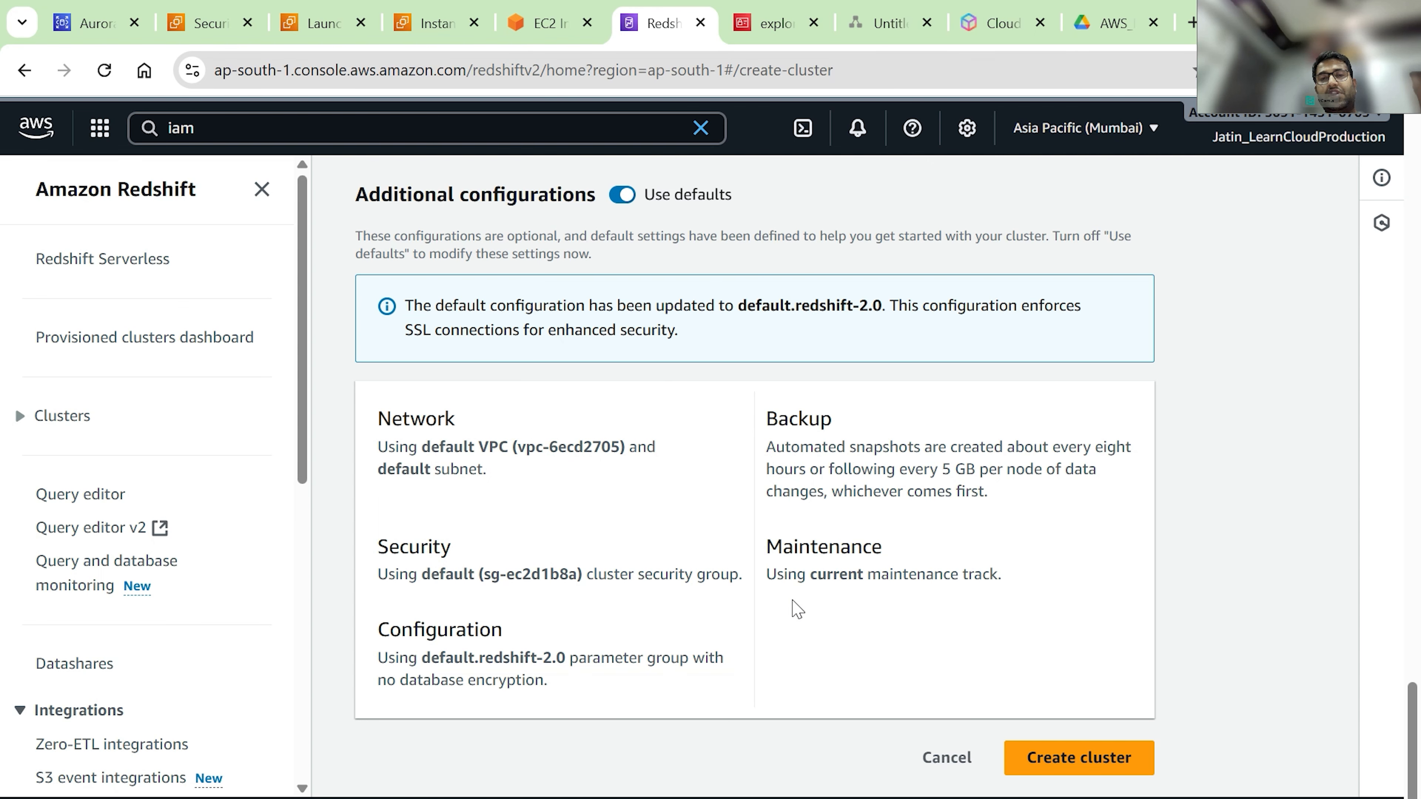
- Create the Redshift cluster with the default additional configurations and refresh the clusters list to check its status
{"action": "left_click", "coordinate": [1081, 756]}
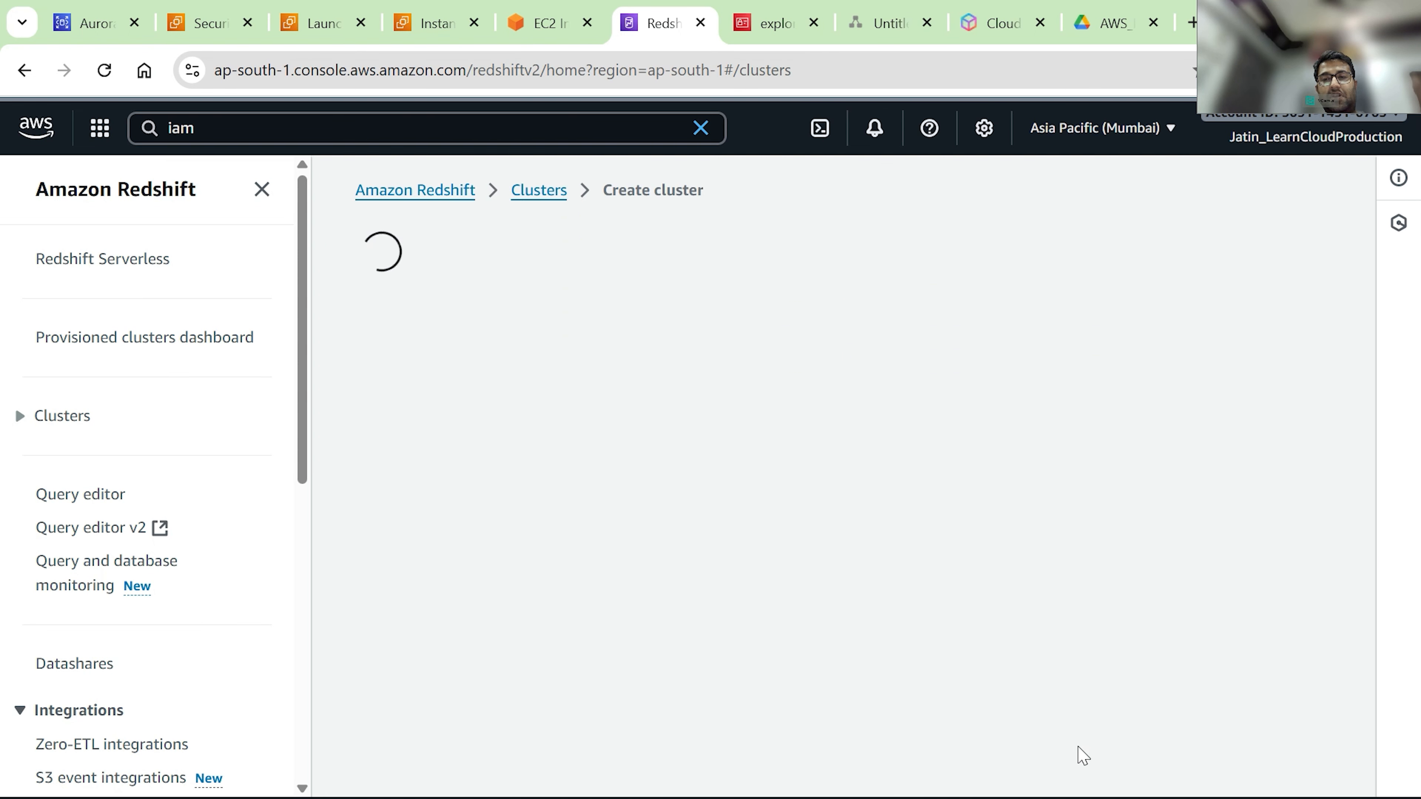
{"action": "scroll", "coordinate": [645, 526], "scroll_direction": "down", "scroll_amount": 5}
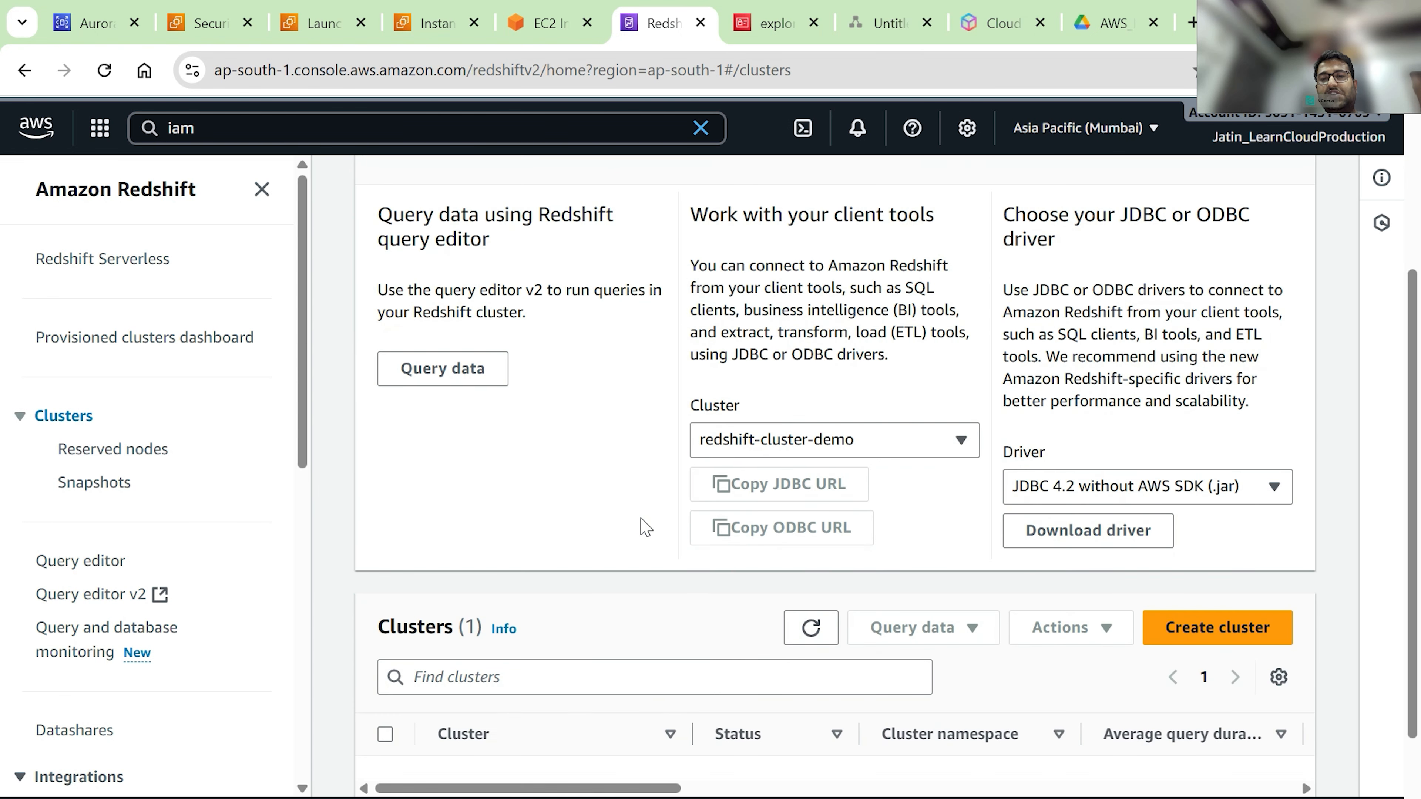
{"action": "left_click", "coordinate": [811, 506]}
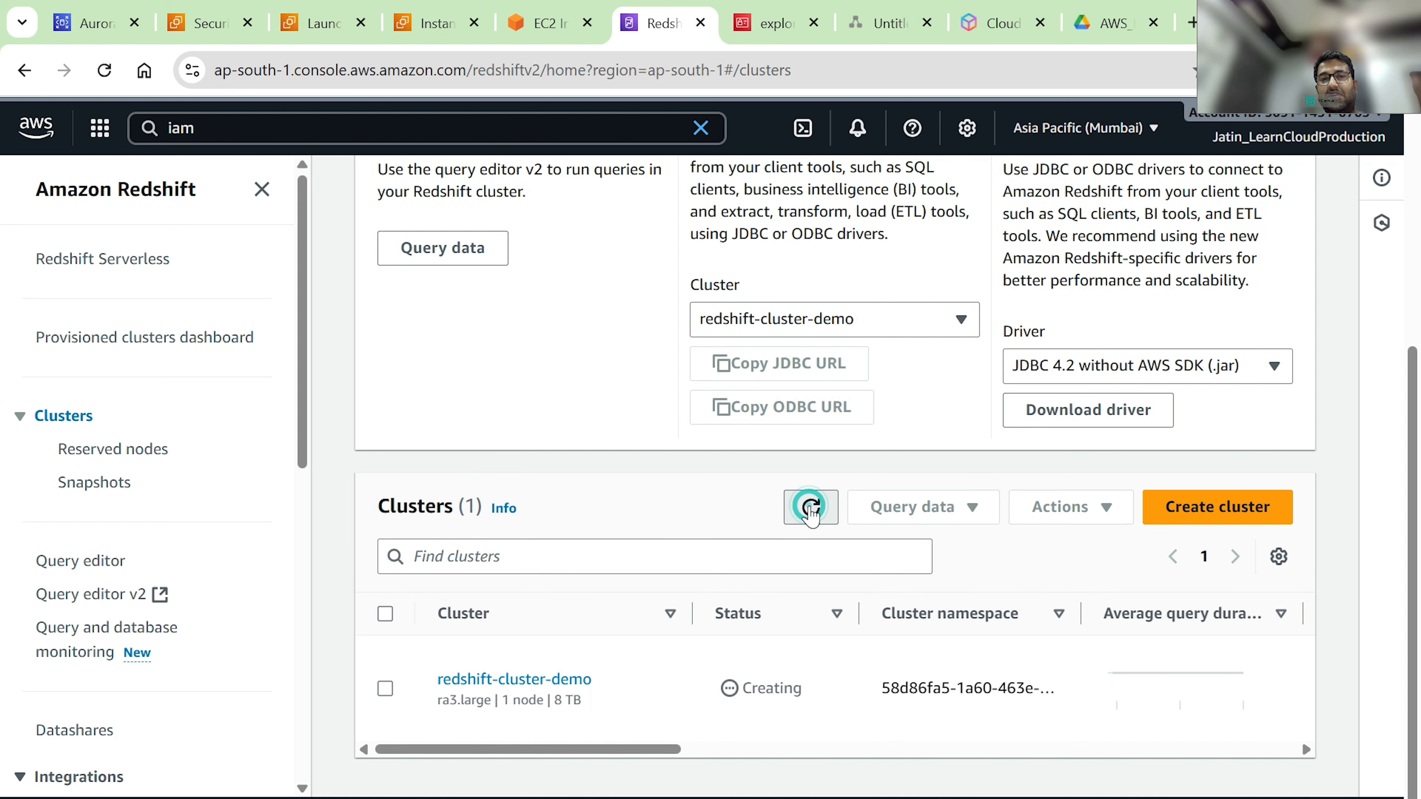
{"action": "left_click", "coordinate": [811, 515]}
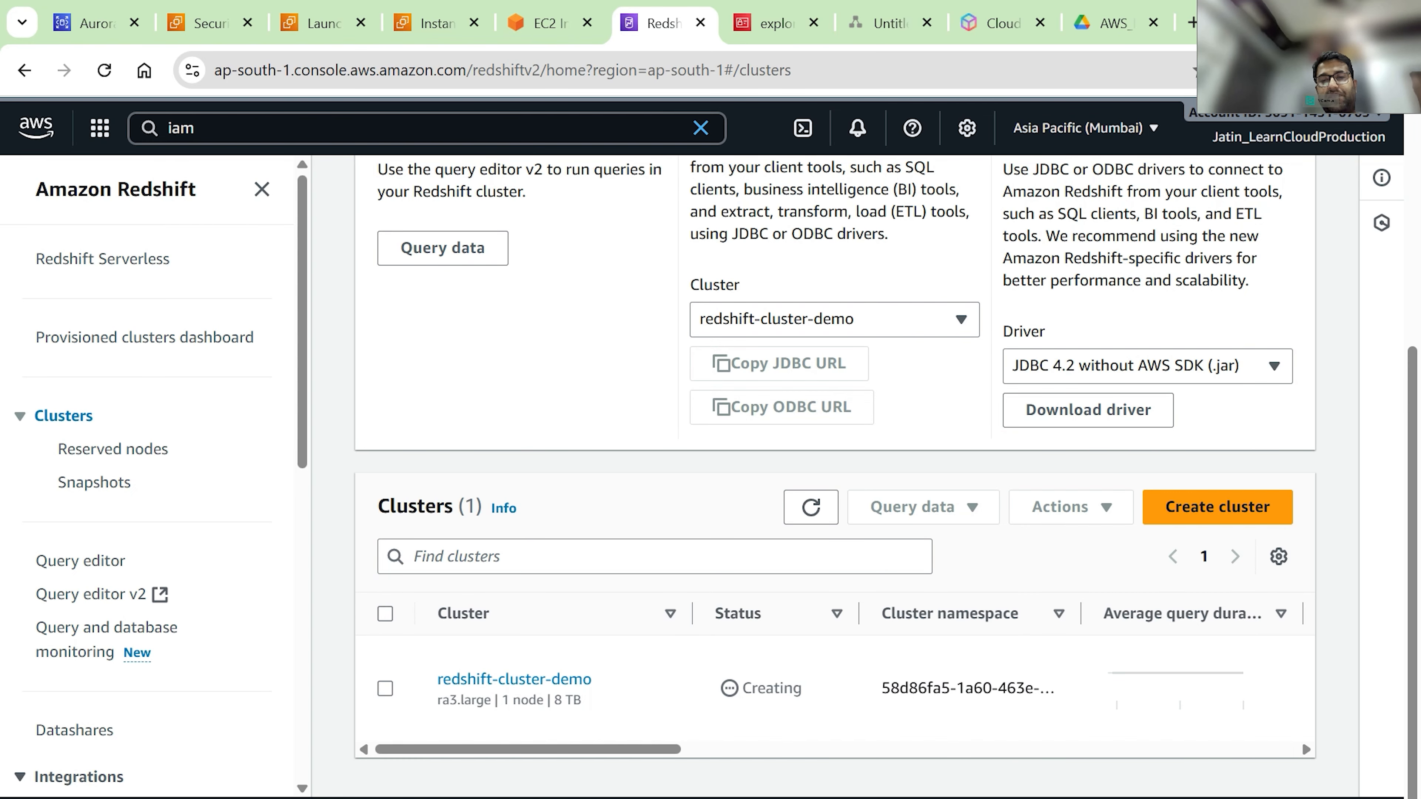
- Switch to Notepad++ and review the orders_analytics table, COPY and analytics queries, plus the sample rows in my-retail-data.csv
{"action": "left_click", "coordinate": [876, 798]}
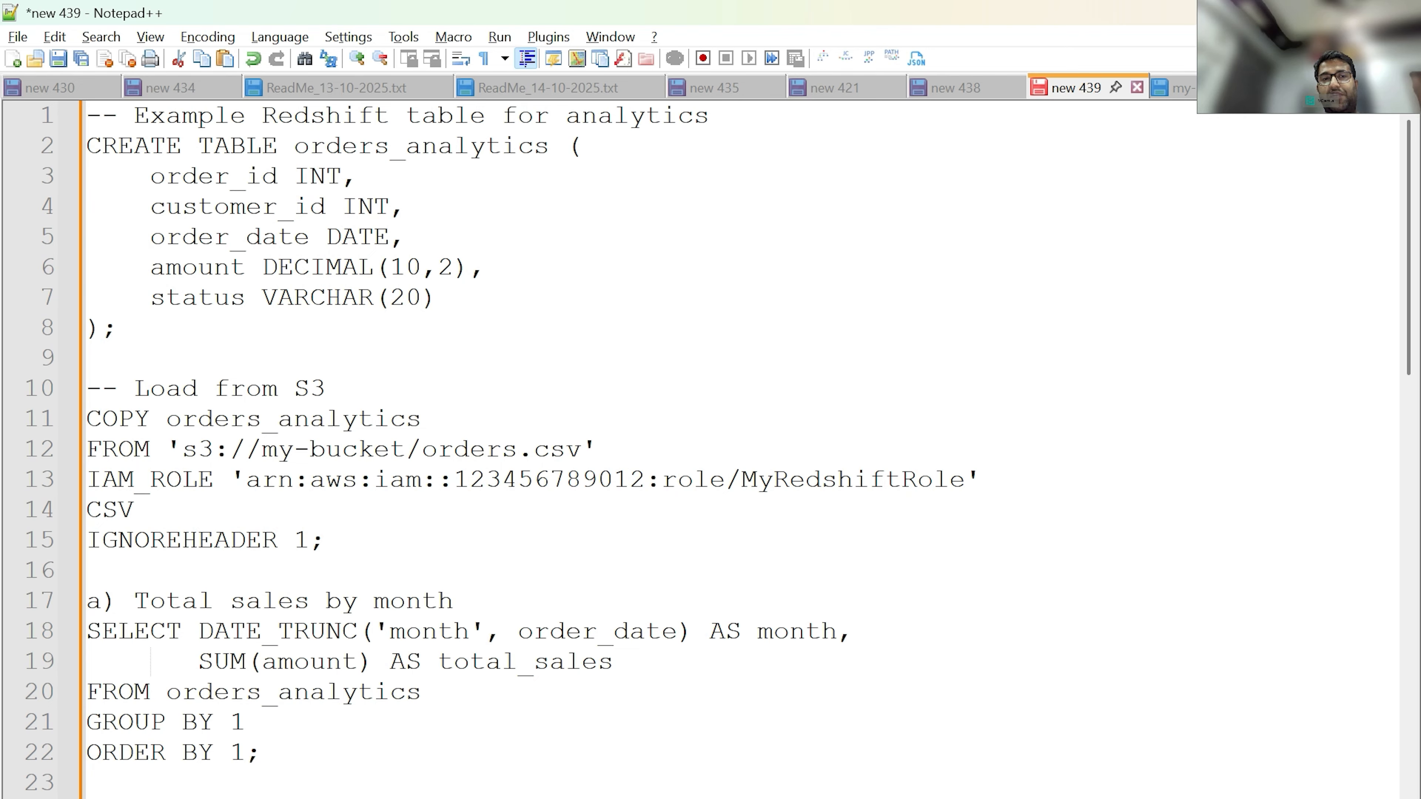
{"action": "left_click_drag", "start_coordinate": [86, 146], "coordinate": [119, 329]}
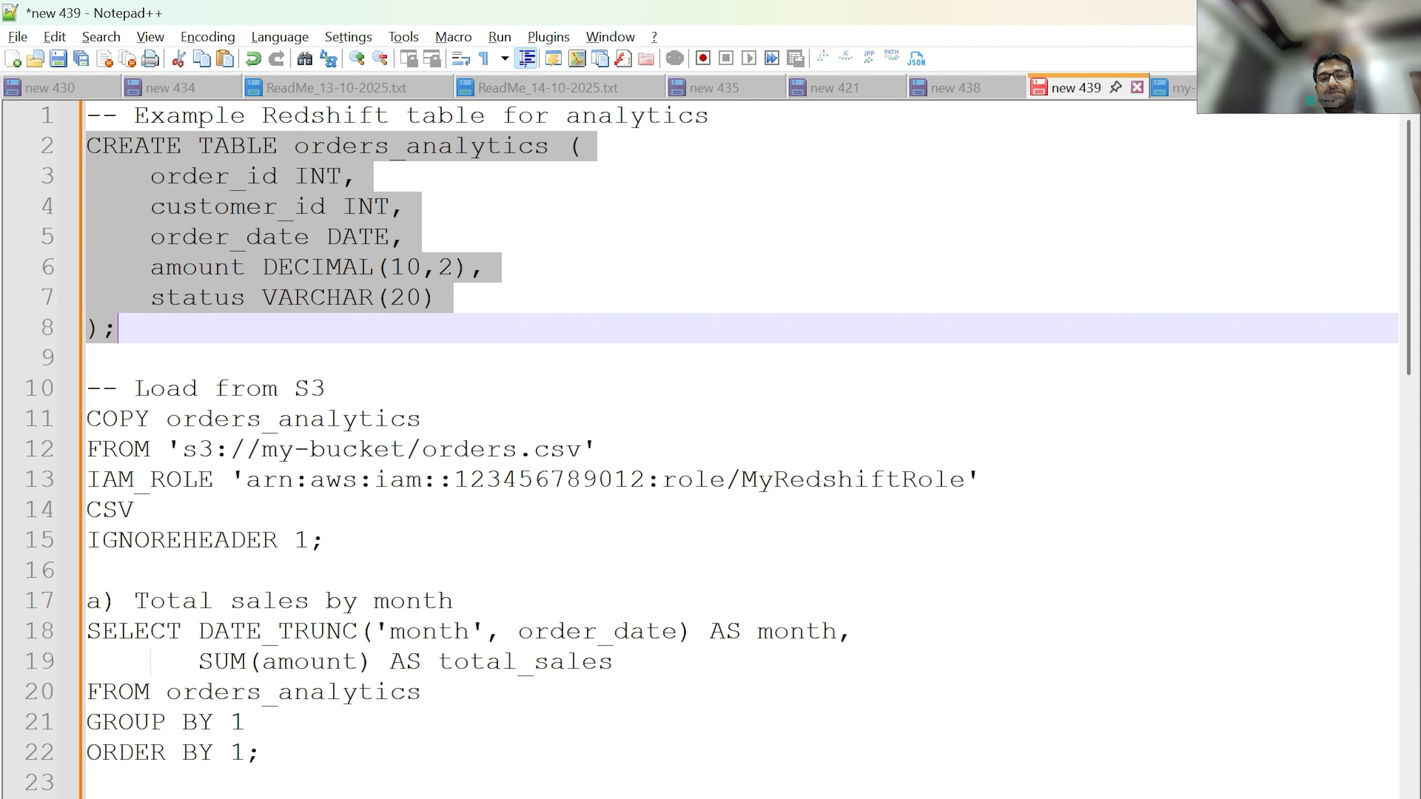
{"action": "scroll", "coordinate": [727, 447], "scroll_direction": "down", "scroll_amount": 3}
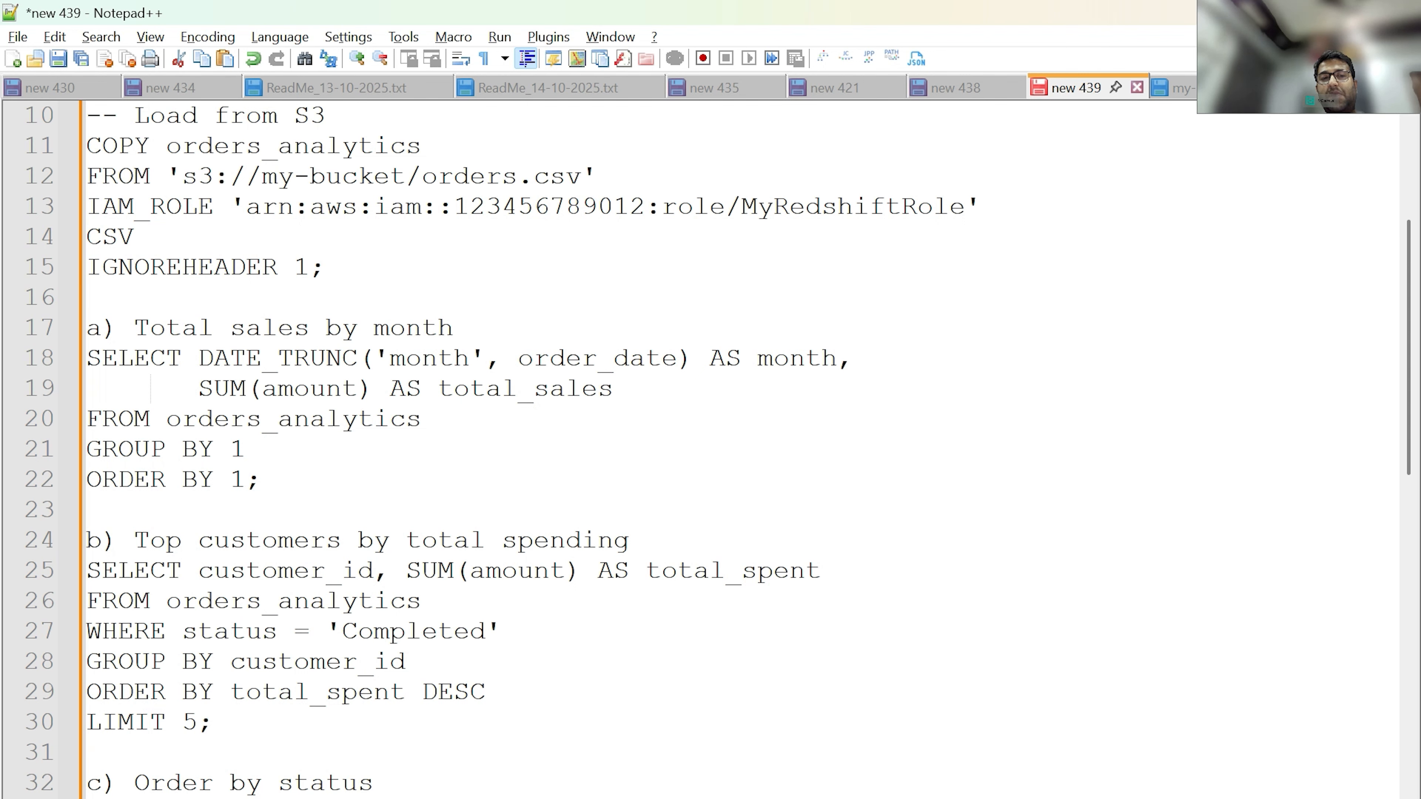
{"action": "scroll", "coordinate": [727, 448], "scroll_direction": "down", "scroll_amount": 2}
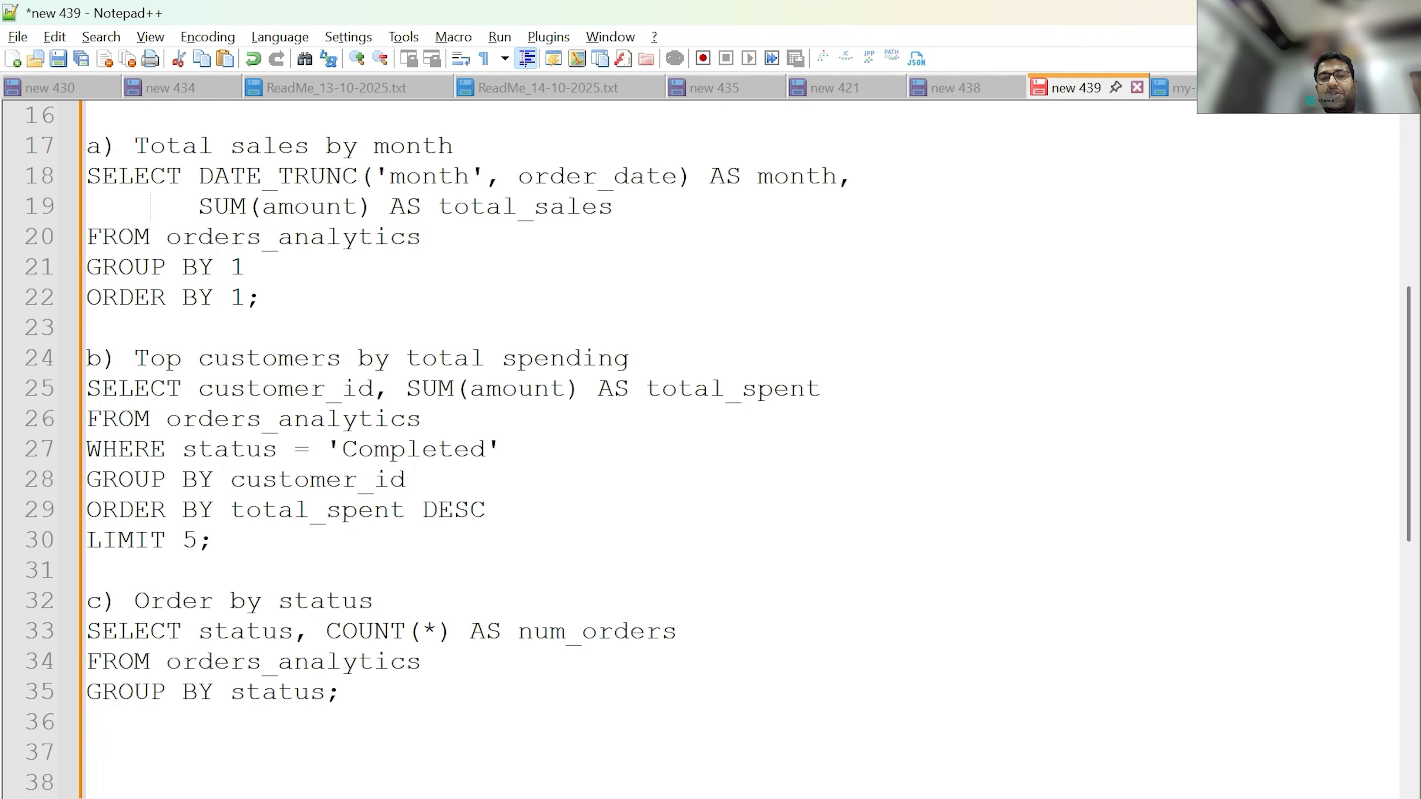
{"action": "scroll", "coordinate": [839, 364], "scroll_direction": "up", "scroll_amount": 5}
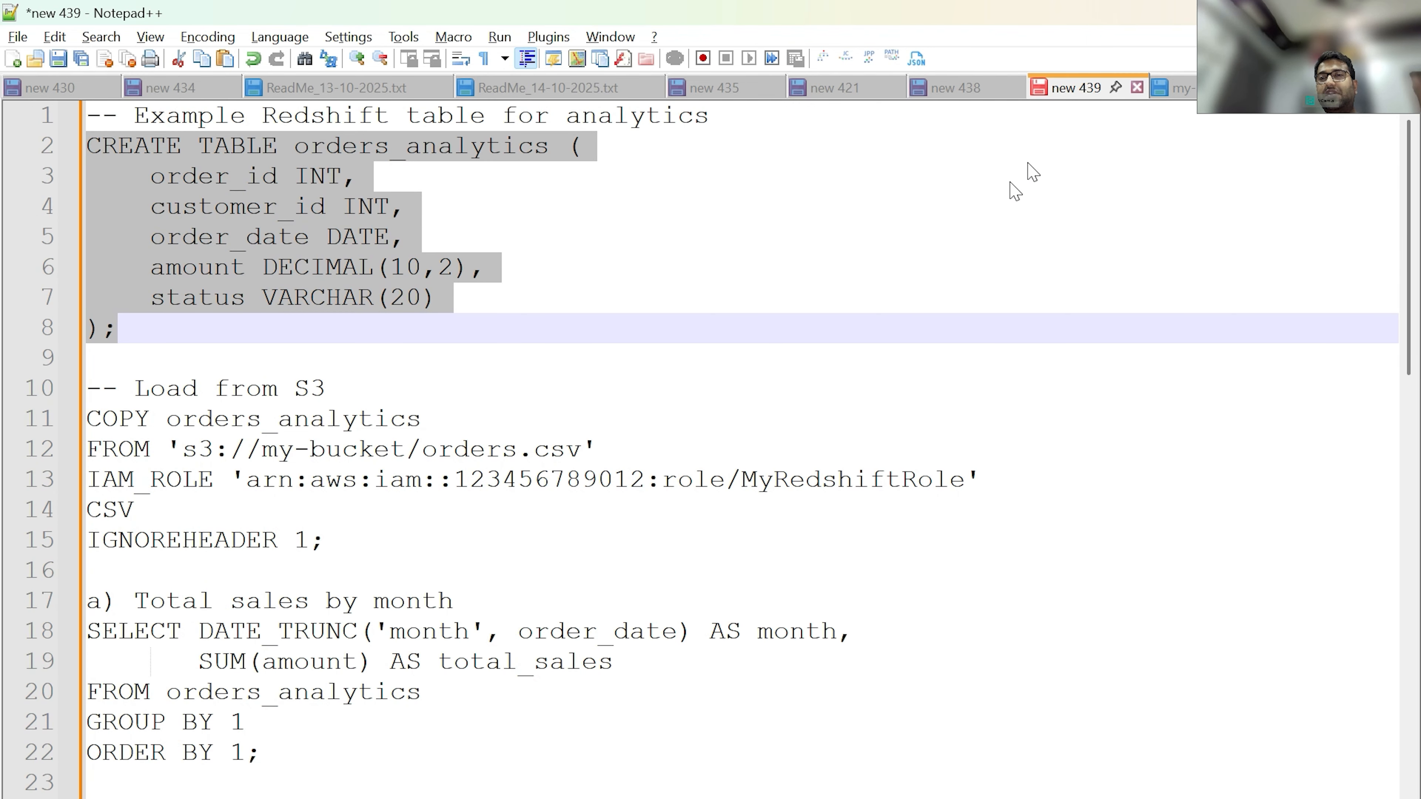
{"action": "left_click", "coordinate": [1165, 92]}
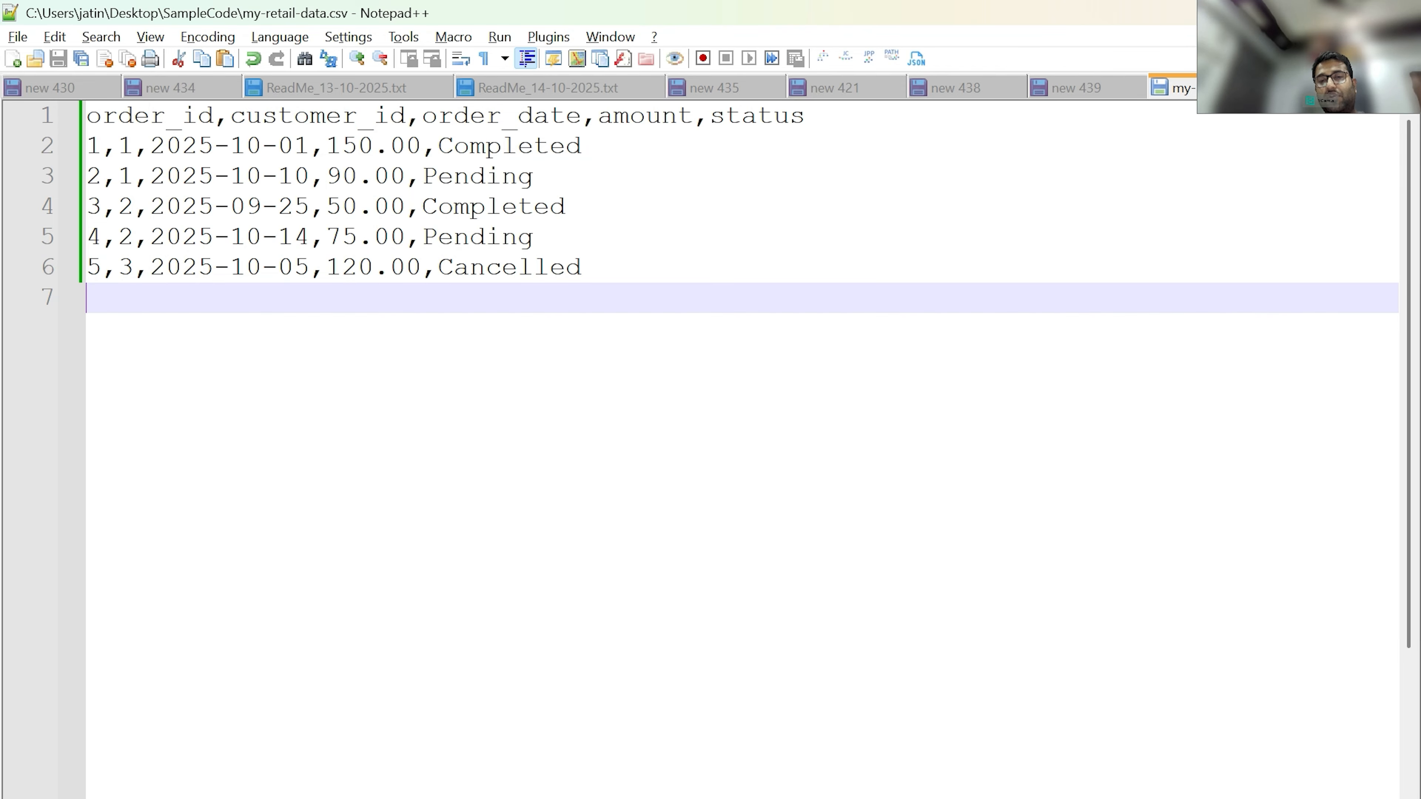
- Return to the AWS console in the browser, search for the s3 service and open it in a new tab
{"action": "key", "text": "alt+Tab"}
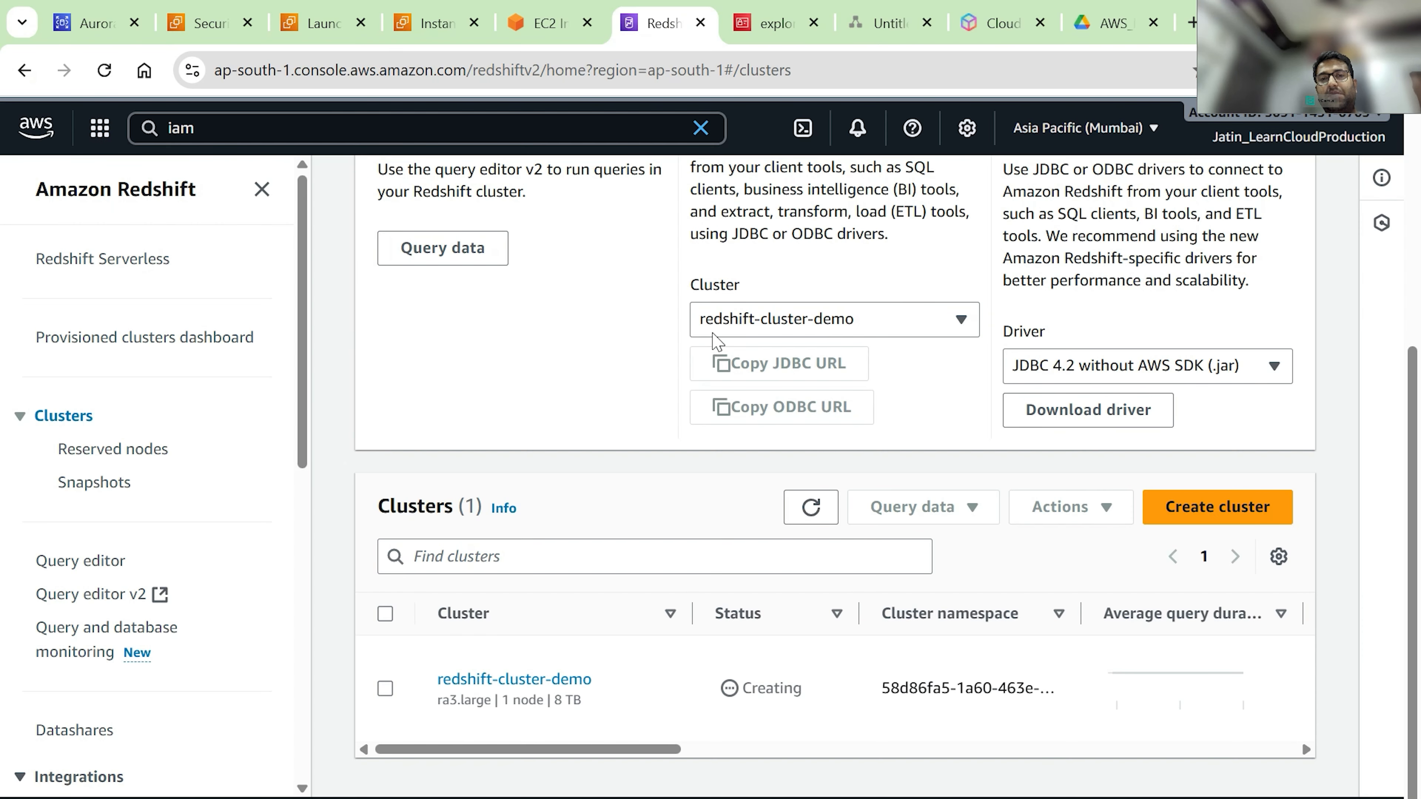
{"action": "key", "text": "alt+s"}
{"action": "key", "text": "BackSpace"}
{"action": "key", "text": "BackSpace"}
{"action": "key", "text": "BackSpace"}
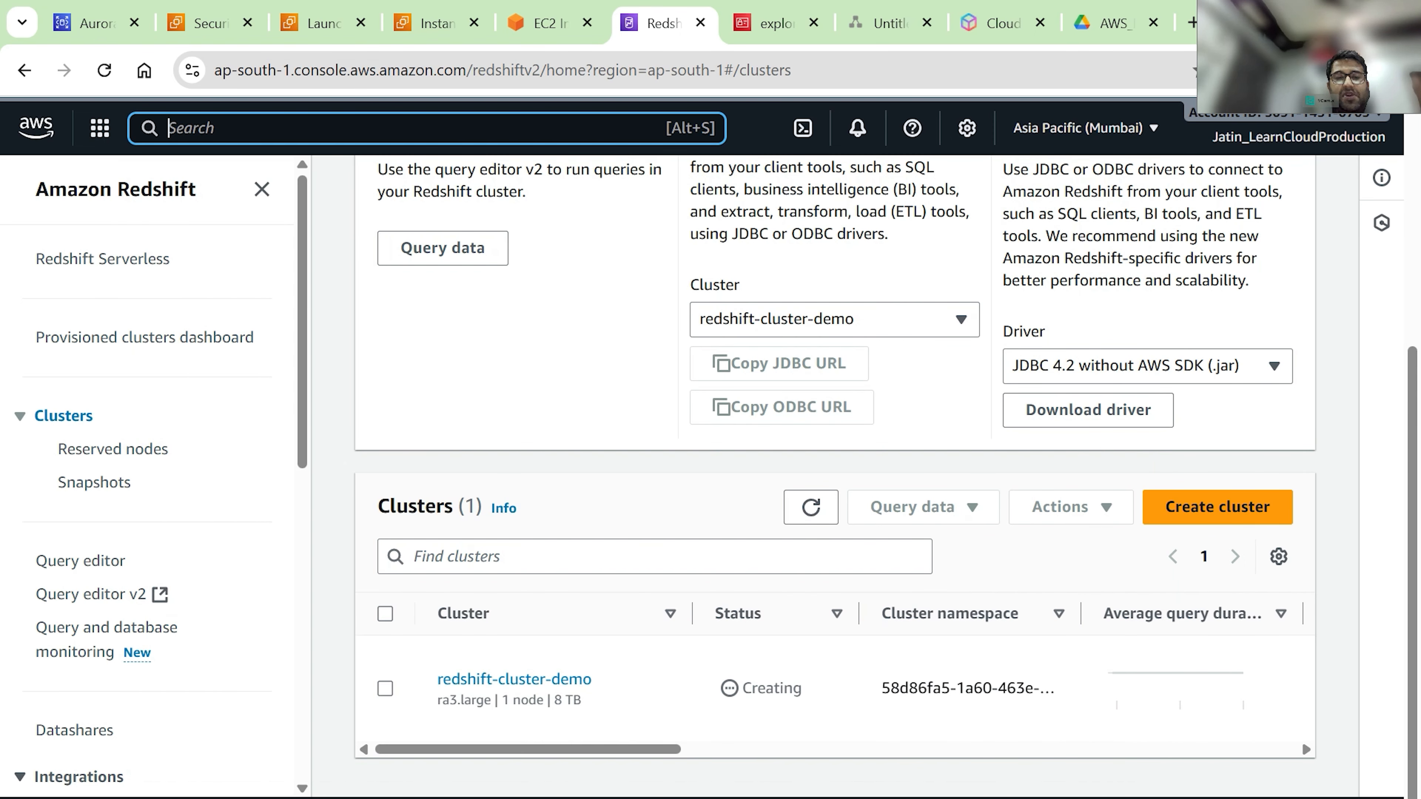
{"action": "type", "text": "s3"}
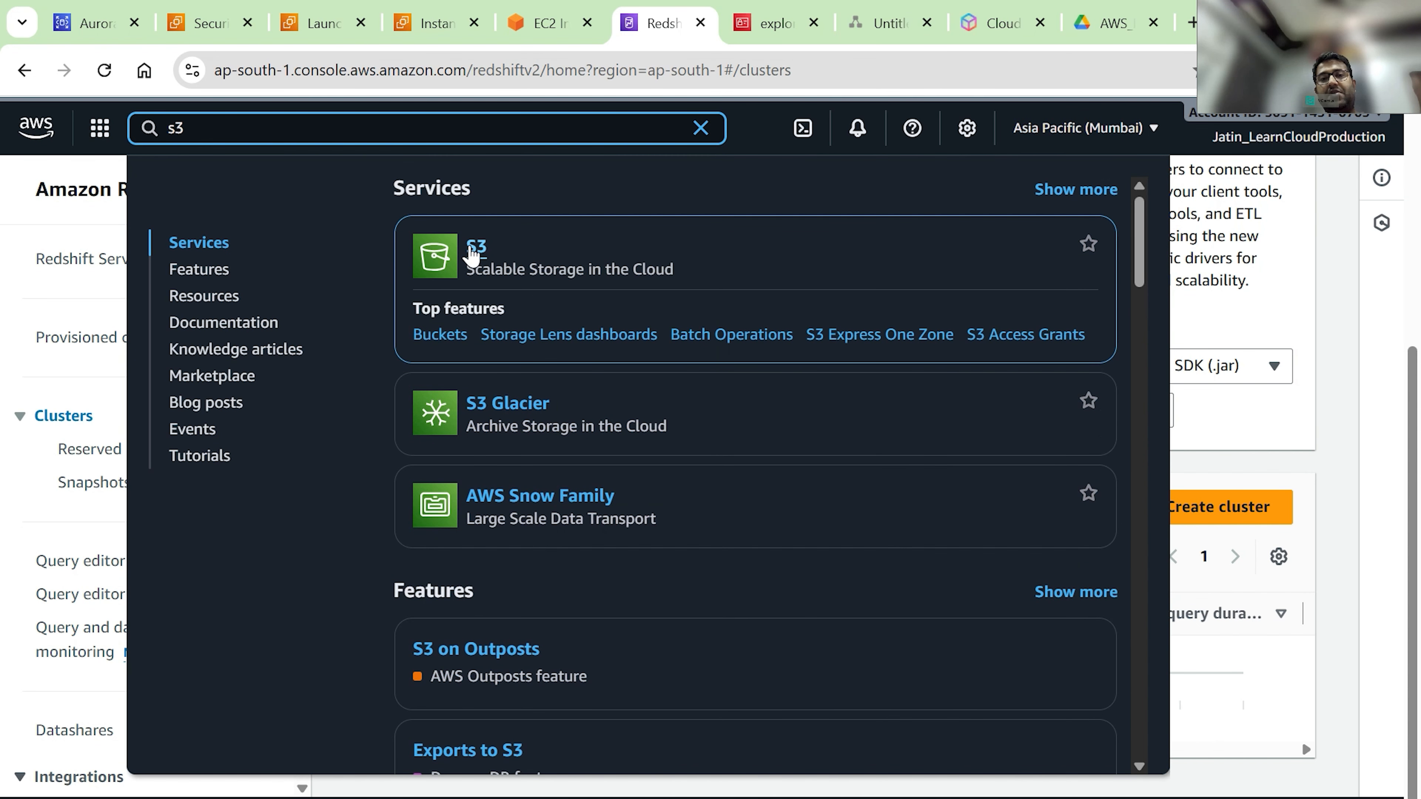
{"action": "right_click", "coordinate": [472, 255]}
{"action": "left_click", "coordinate": [496, 274]}
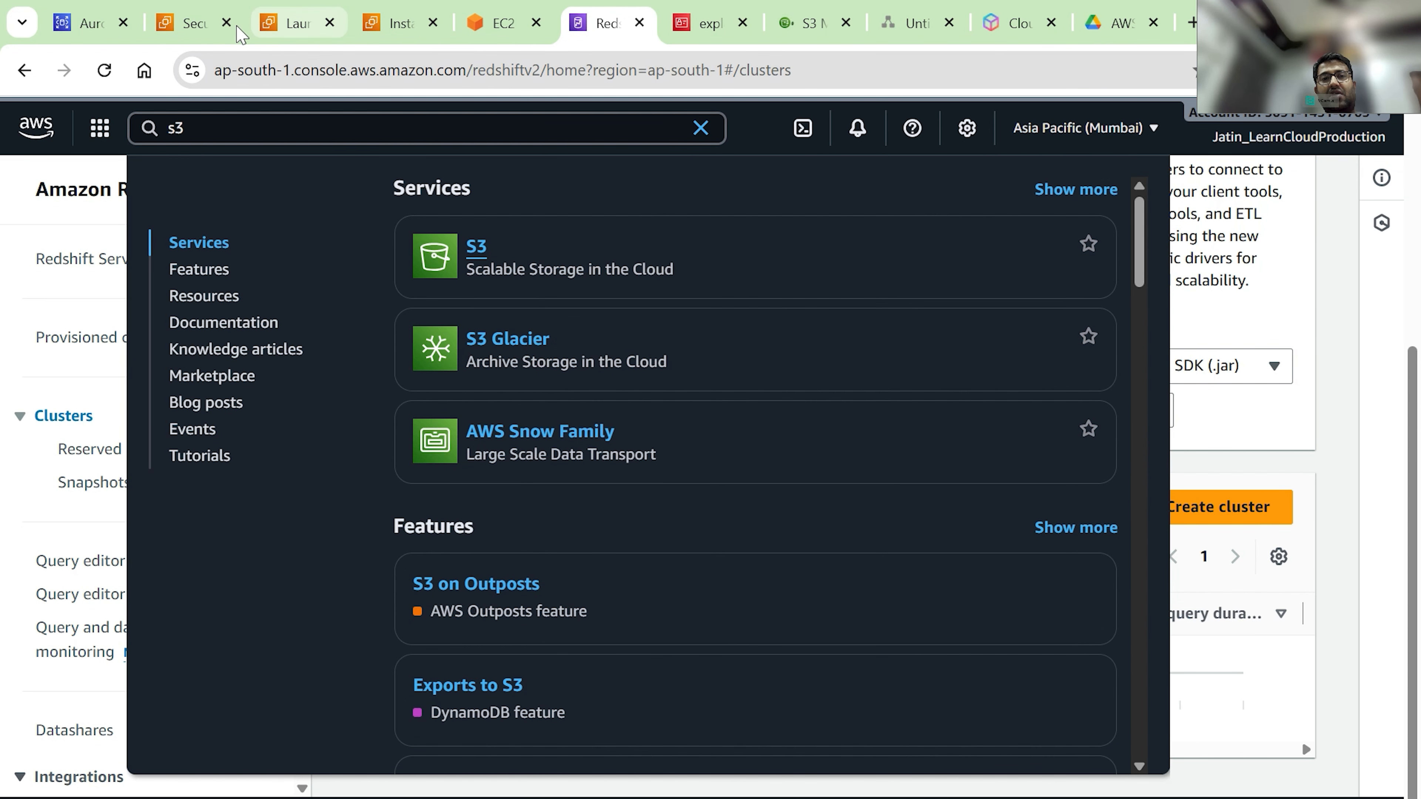
- Close the leftover Aurora and EC2 browser tabs and switch to the S3 buckets page
{"action": "left_click", "coordinate": [226, 24]}
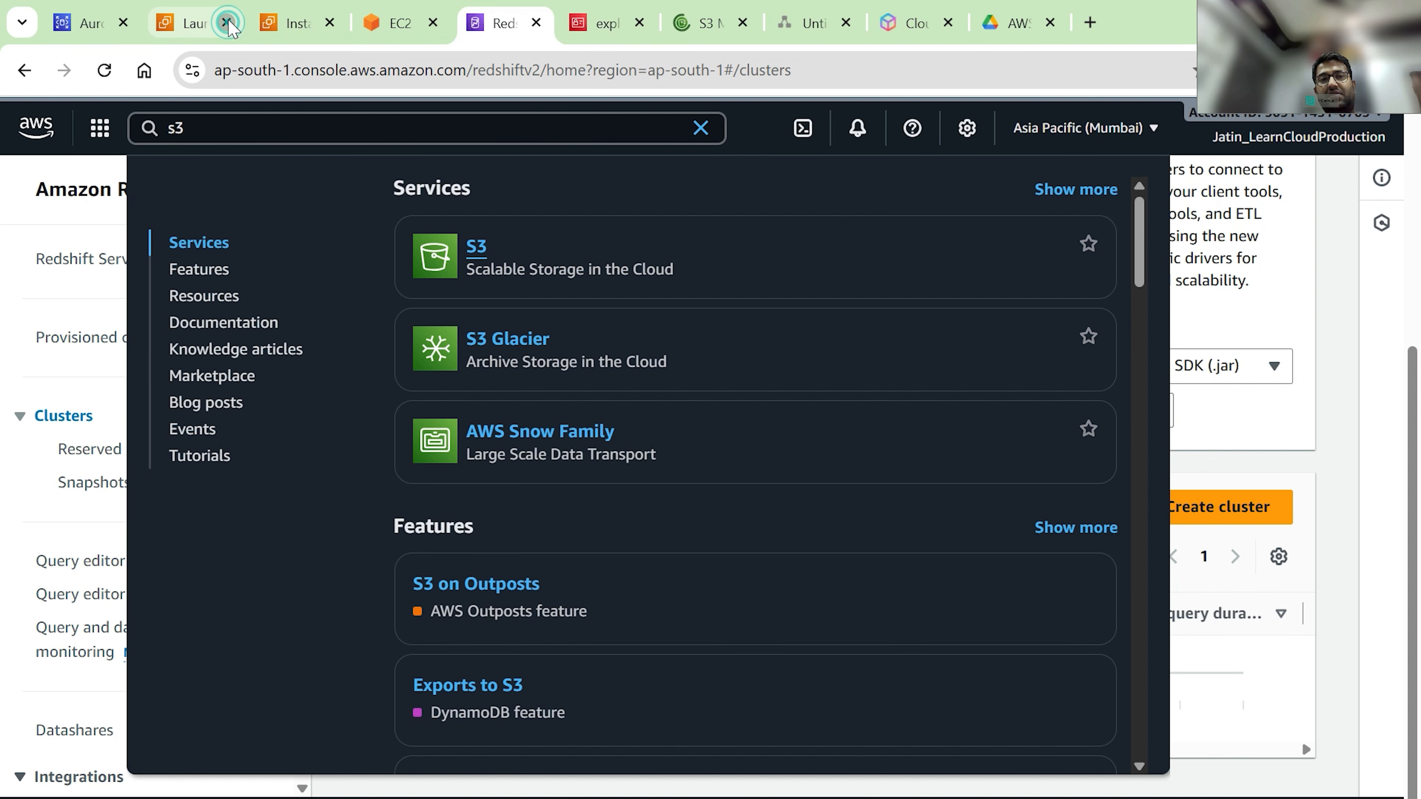
{"action": "left_click", "coordinate": [227, 24]}
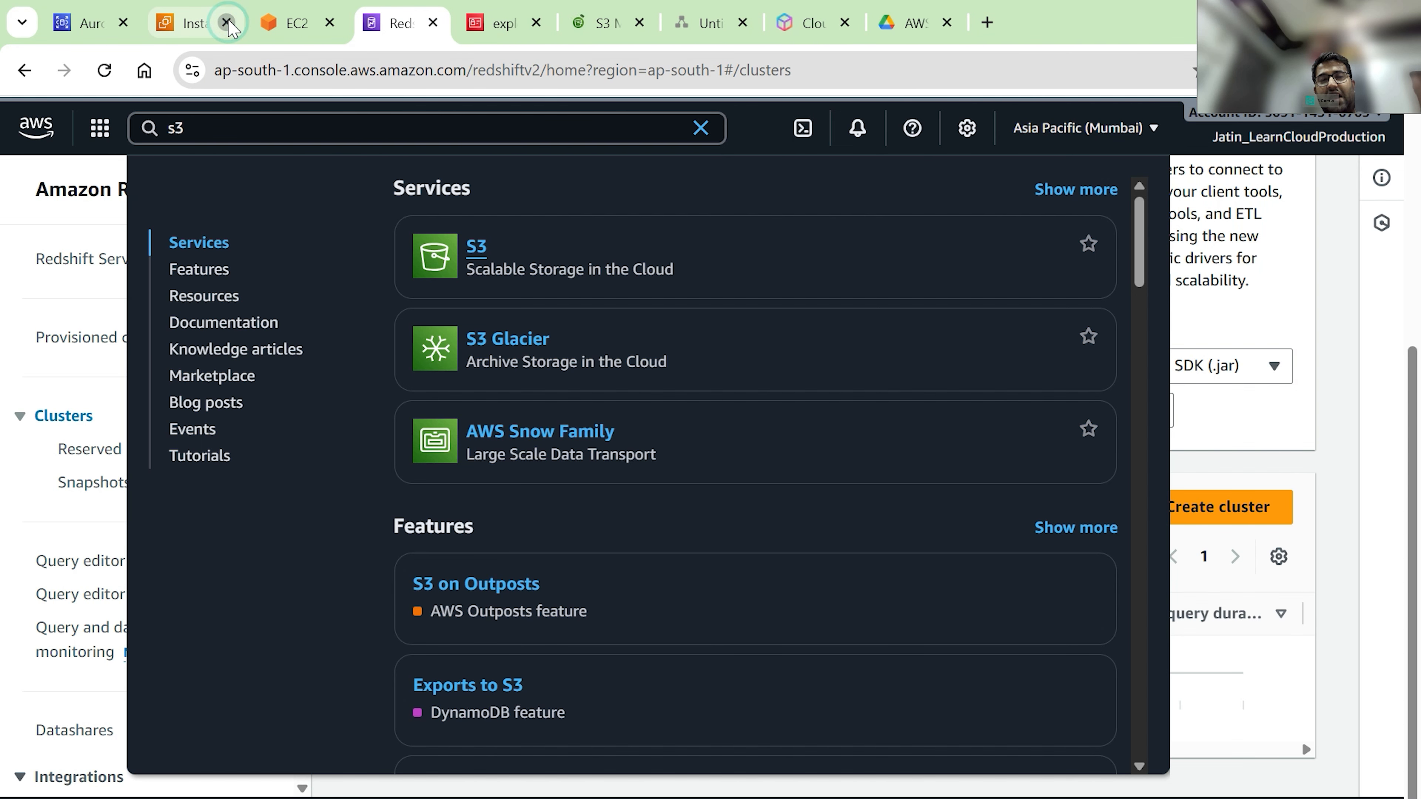
{"action": "left_click", "coordinate": [226, 23]}
{"action": "left_click", "coordinate": [226, 24]}
{"action": "left_click", "coordinate": [400, 22]}
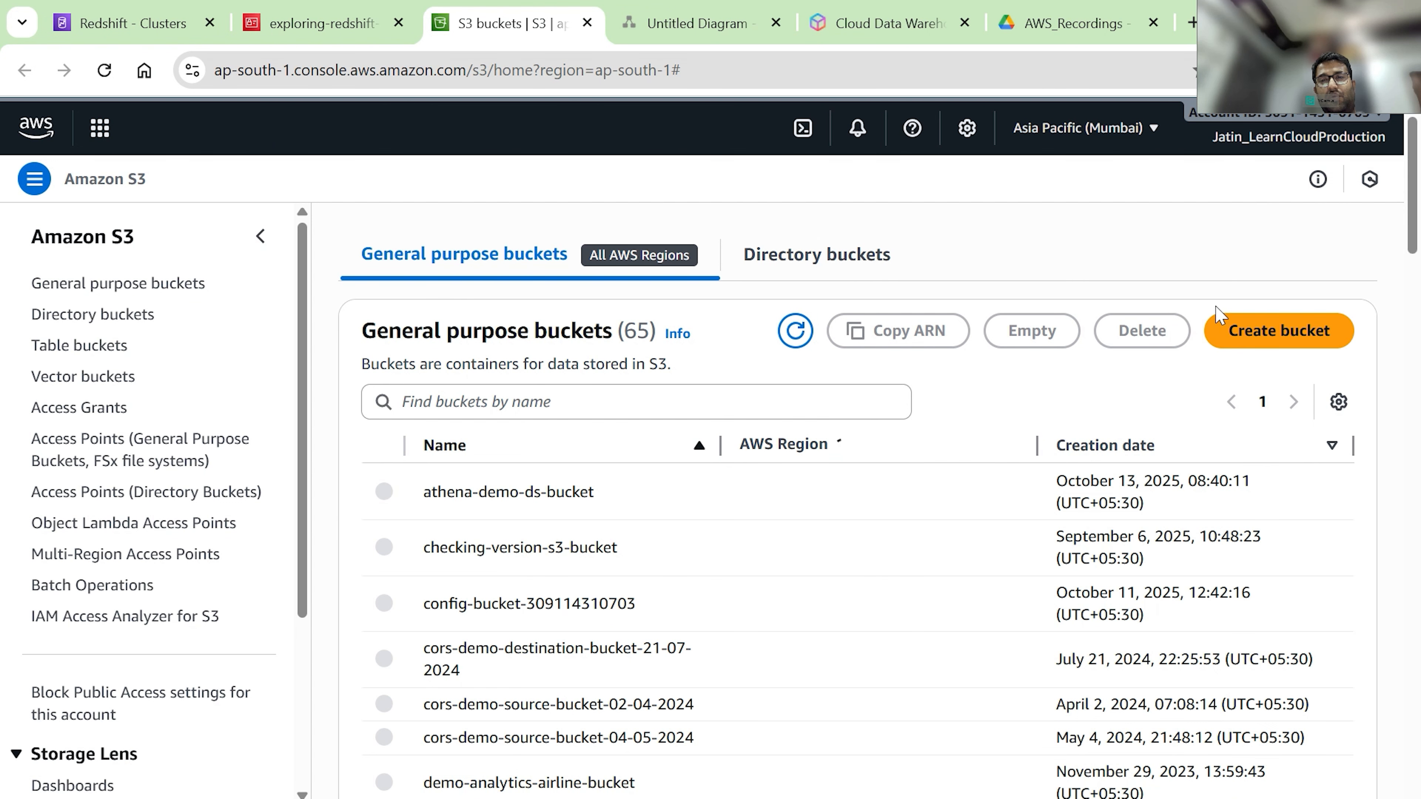
- Create a general purpose S3 bucket named demo-exploring-redshift-bucket with the default settings
{"action": "left_click", "coordinate": [1244, 329]}
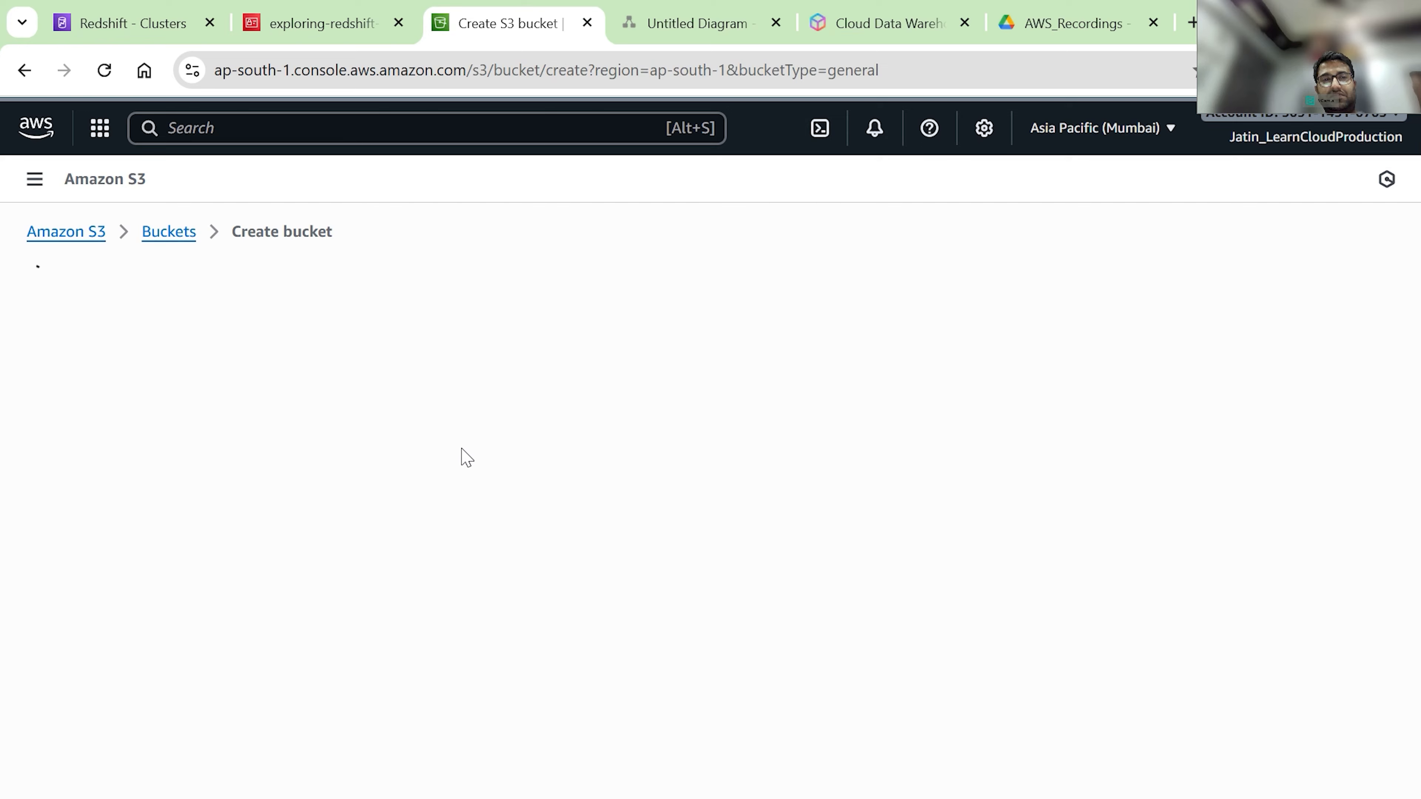
{"action": "scroll", "coordinate": [466, 457], "scroll_direction": "down", "scroll_amount": 3}
{"action": "left_click", "coordinate": [171, 443]}
{"action": "type", "text": "demo-explo"}
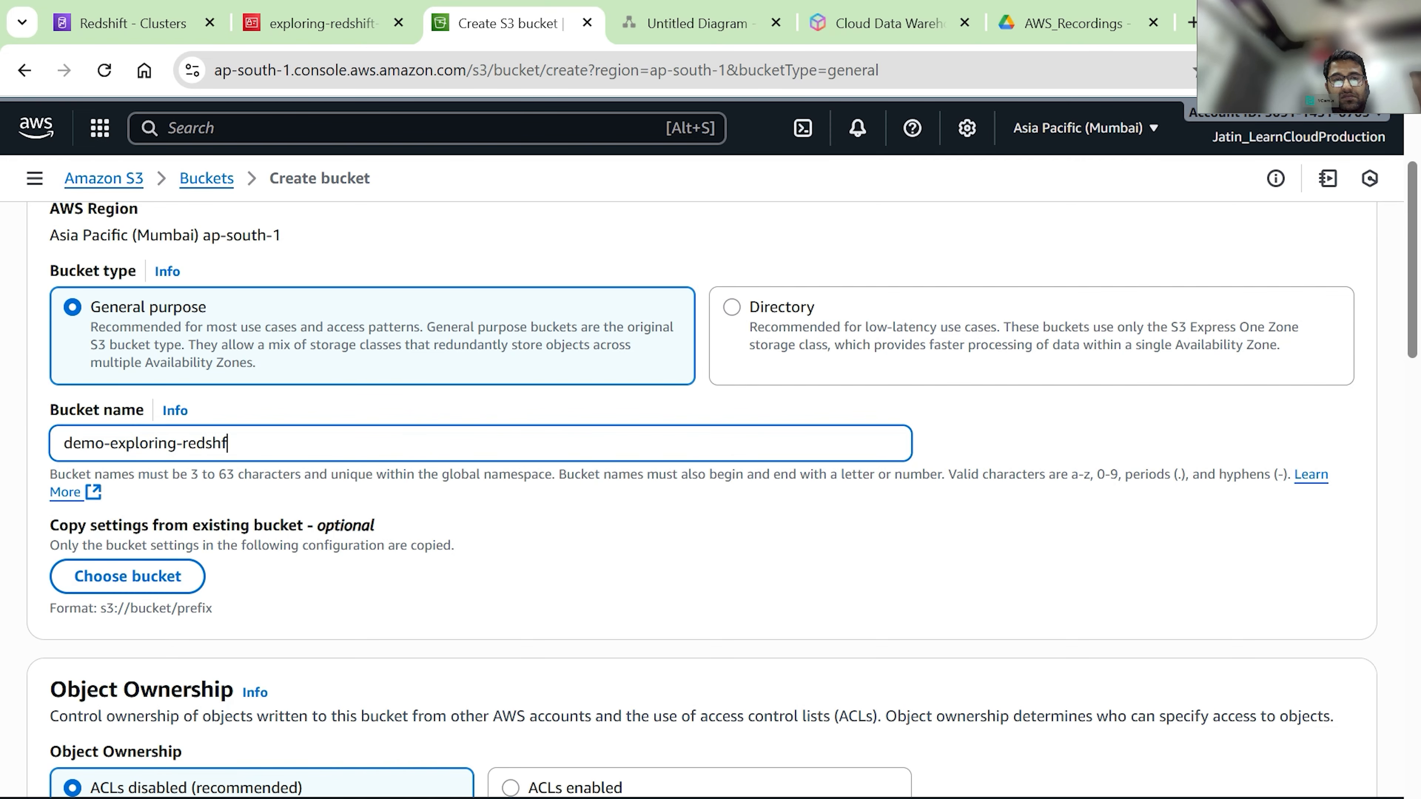
{"action": "type", "text": "ring-redshift-bucket"}
{"action": "scroll", "coordinate": [565, 638], "scroll_direction": "down", "scroll_amount": 1}
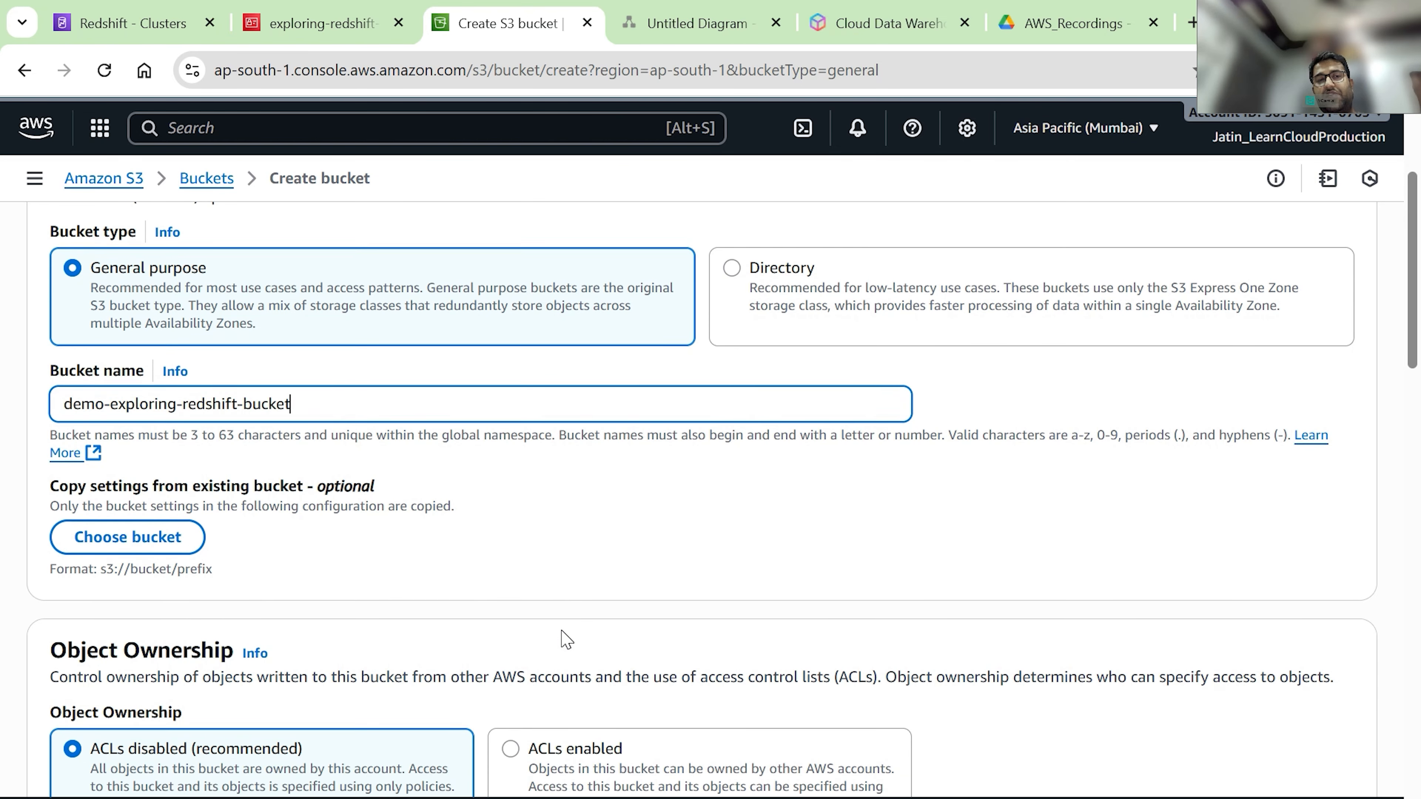
{"action": "scroll", "coordinate": [565, 638], "scroll_direction": "down", "scroll_amount": 1}
{"action": "scroll", "coordinate": [565, 638], "scroll_direction": "down", "scroll_amount": 9}
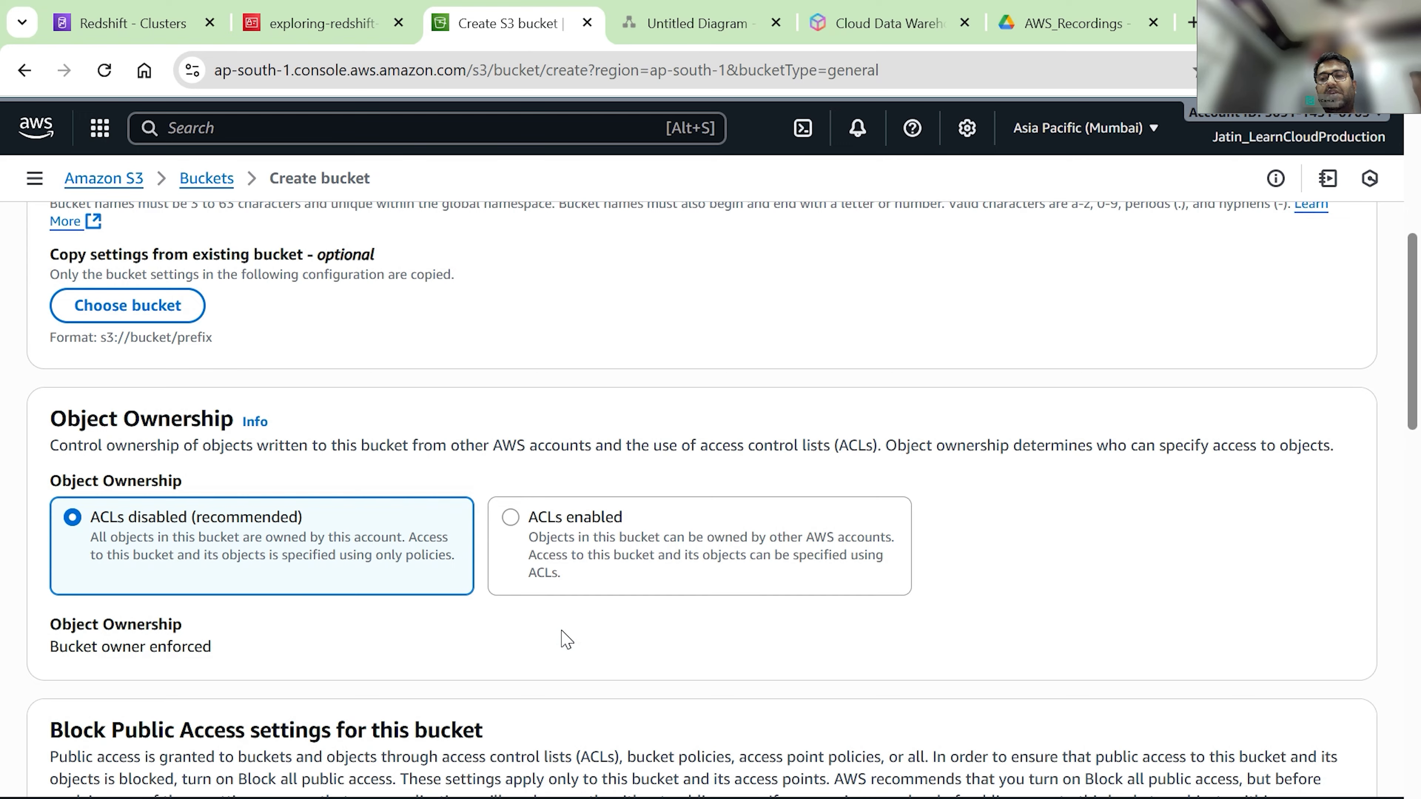
{"action": "scroll", "coordinate": [565, 638], "scroll_direction": "down", "scroll_amount": 20}
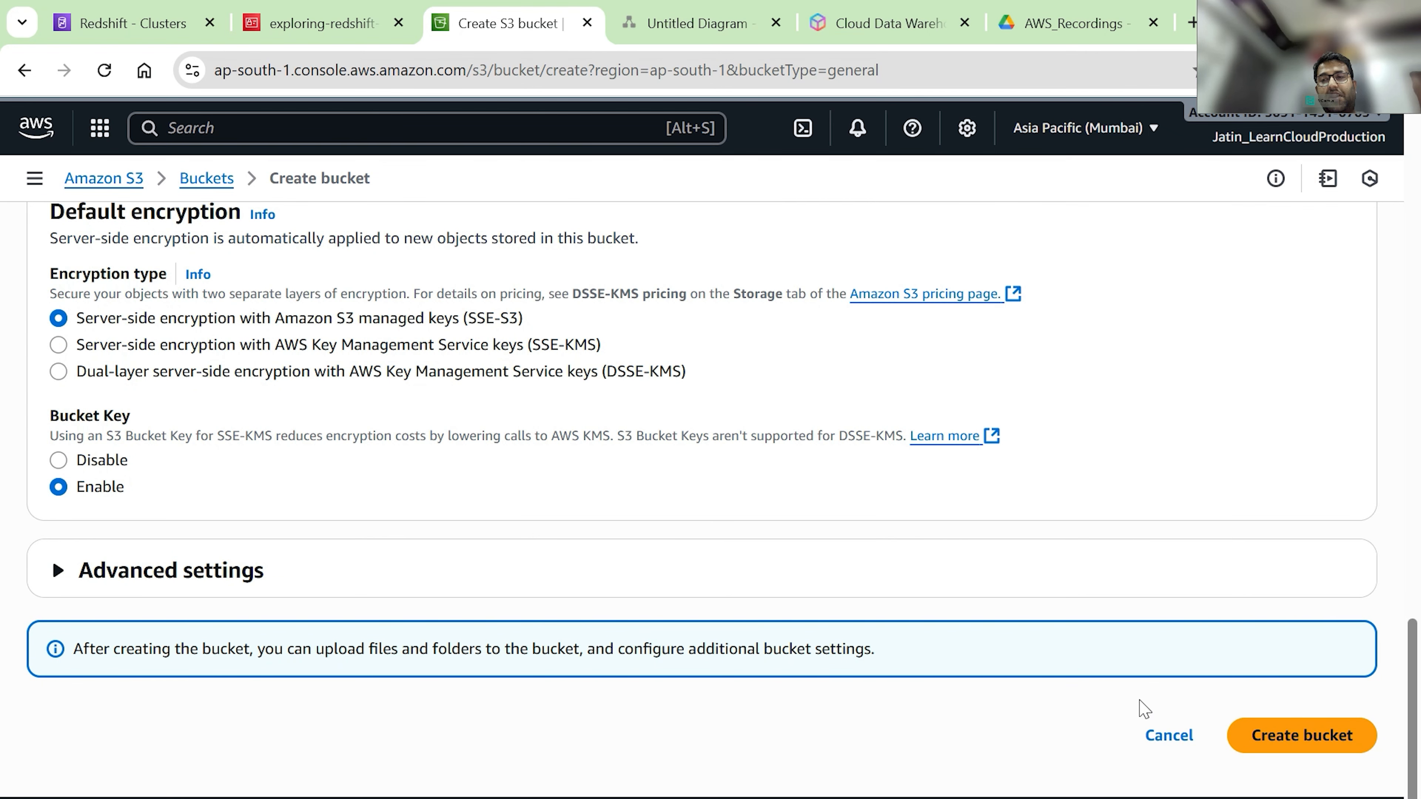
{"action": "left_click", "coordinate": [1247, 748]}
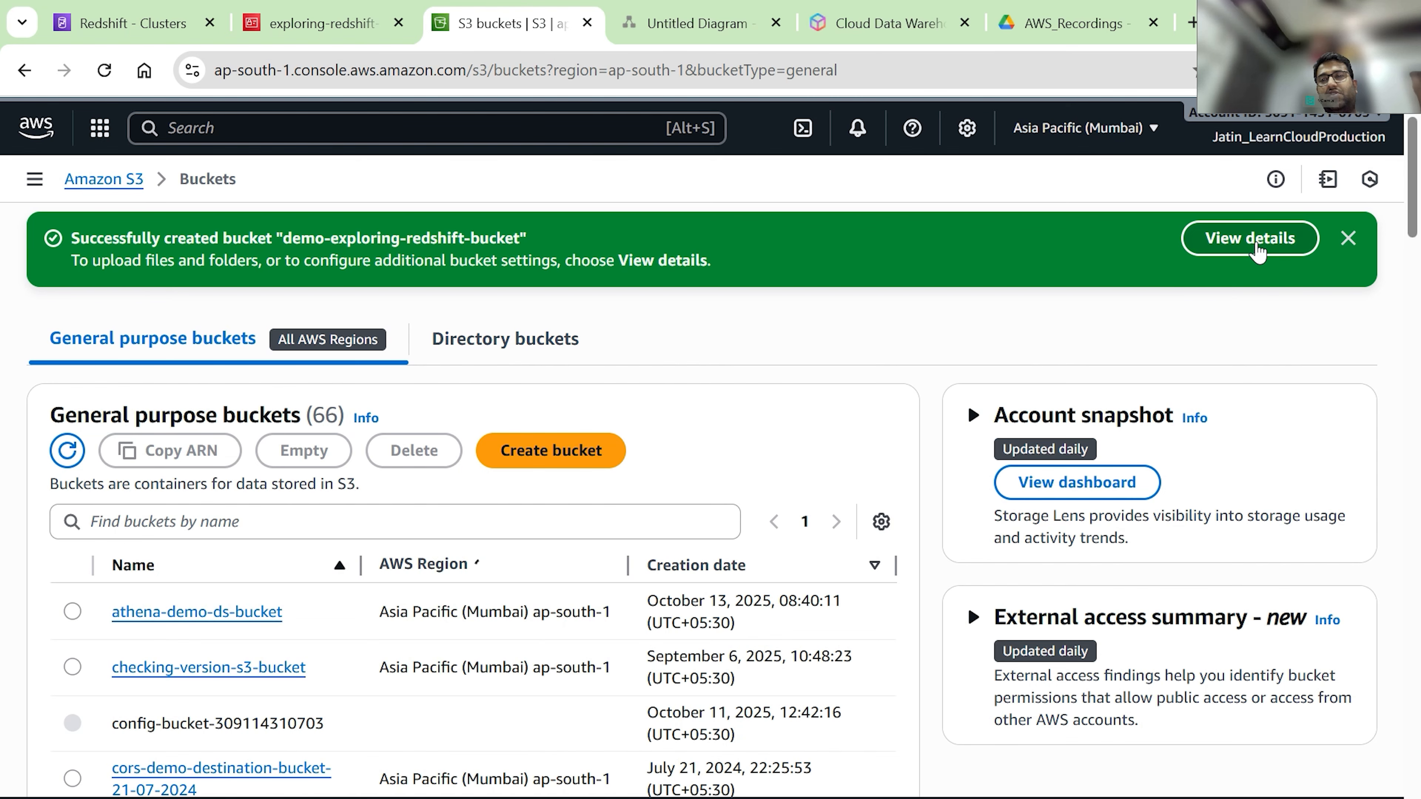
- Open the details of the new bucket and start an upload to it
{"action": "left_click", "coordinate": [1256, 247]}
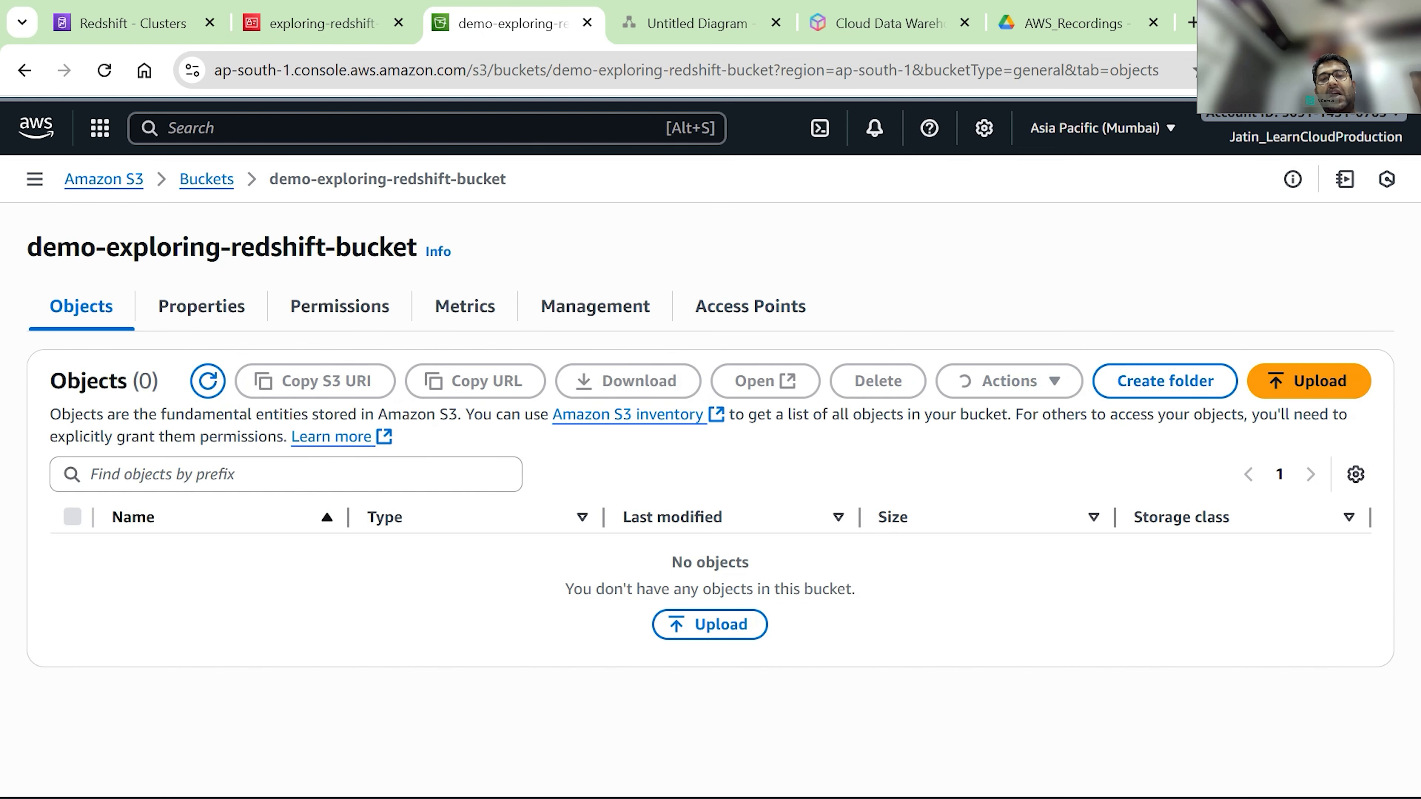
{"action": "left_click", "coordinate": [1309, 380]}
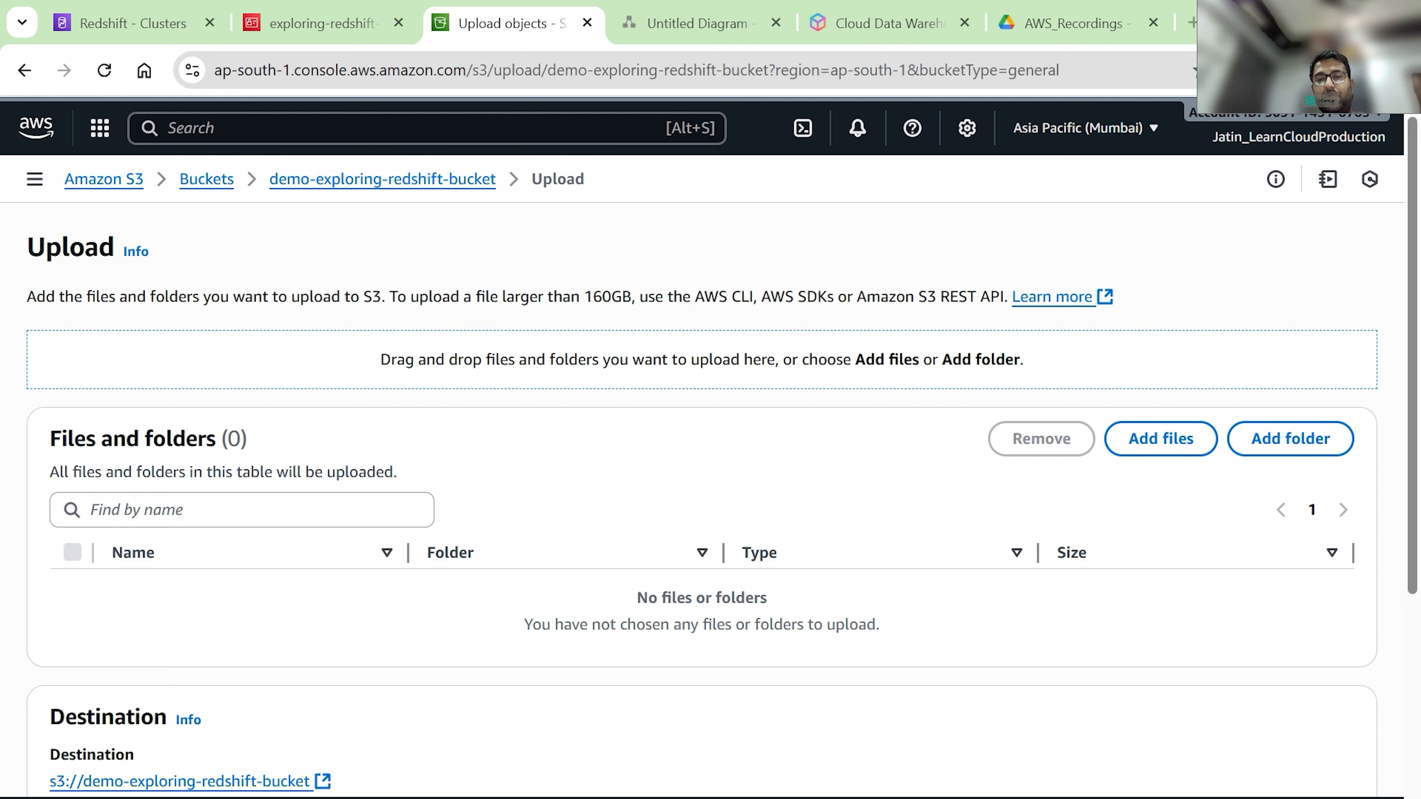
- Try to transfer my-retail-data.csv from the SampleCode folder in File Explorer directly onto the S3 upload page
{"action": "left_click", "coordinate": [778, 797]}
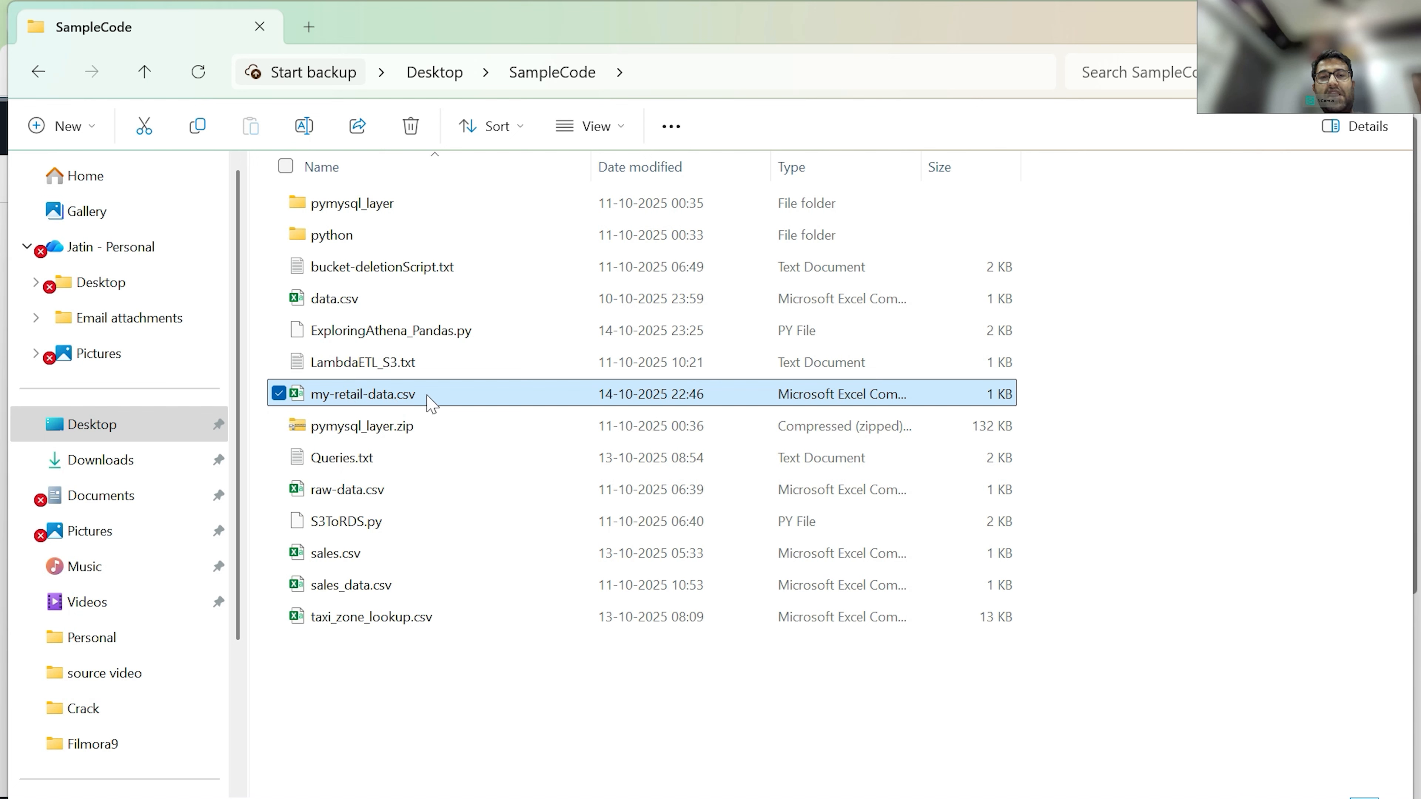
{"action": "left_click_drag", "start_coordinate": [431, 401], "coordinate": [779, 797]}
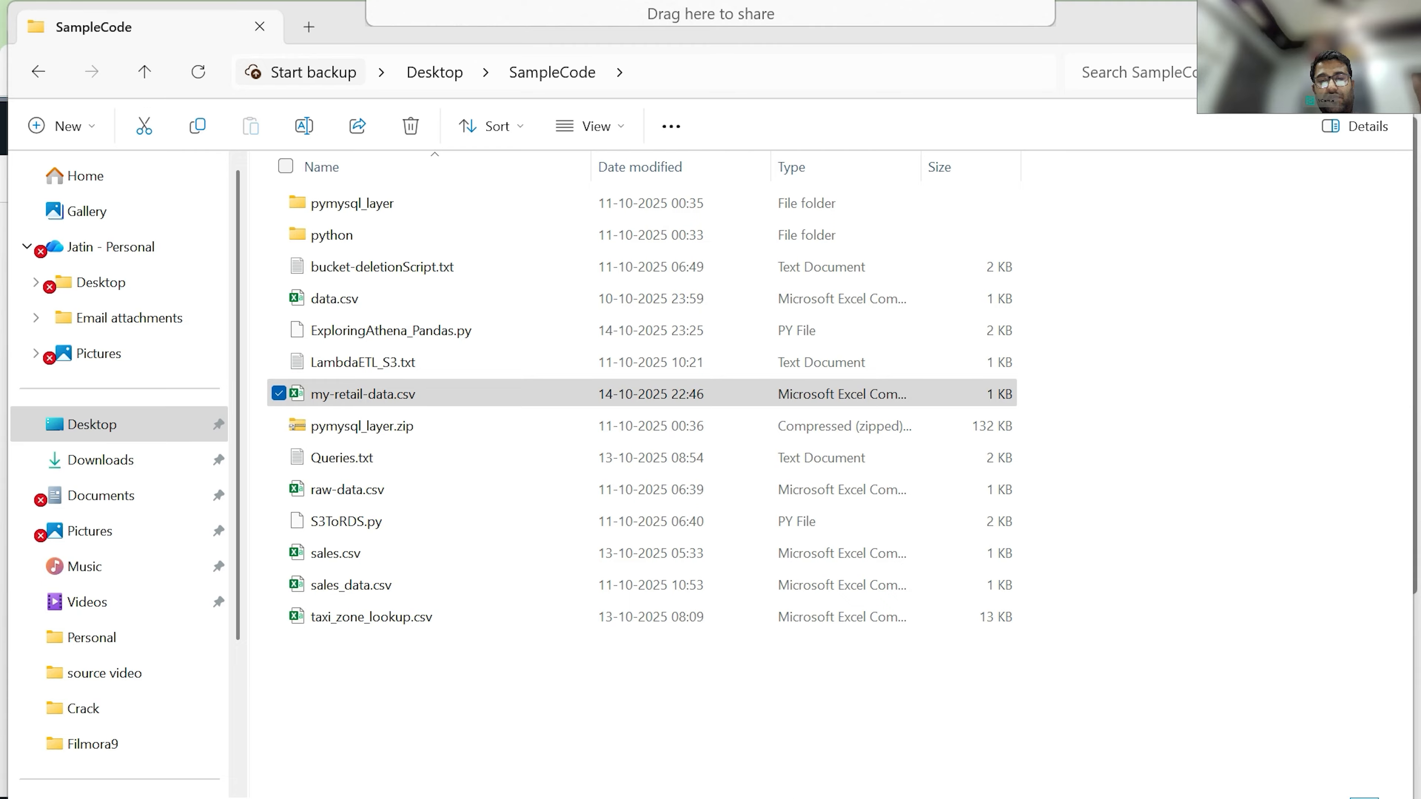
{"action": "left_click_drag", "start_coordinate": [779, 797], "coordinate": [551, 433]}
{"action": "mouse_move", "coordinate": [828, 798]}
{"action": "left_click", "coordinate": [828, 750]}
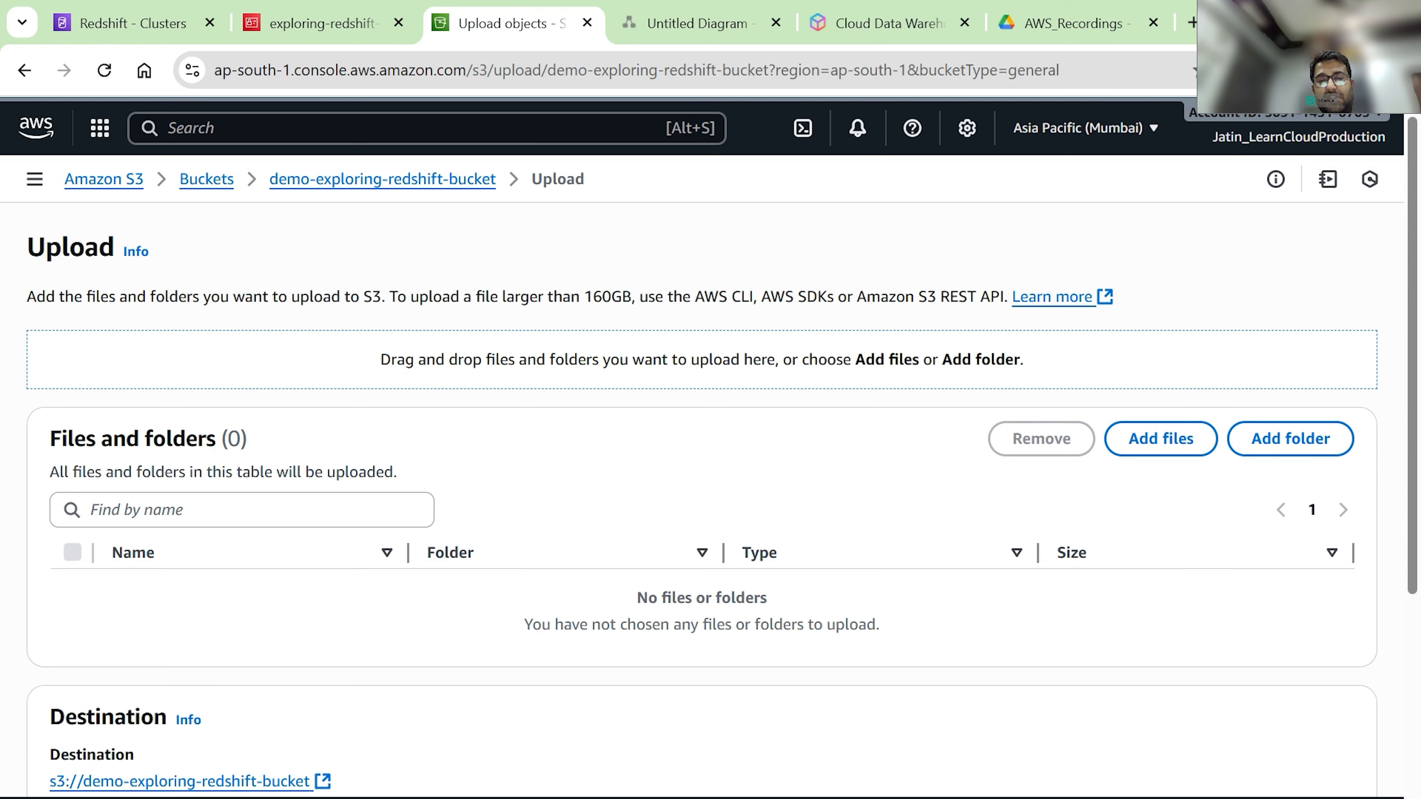
- Copy the path of the SampleCode folder in File Explorer and return to the S3 upload page
{"action": "key", "text": "alt+Tab"}
{"action": "left_click", "coordinate": [643, 76]}
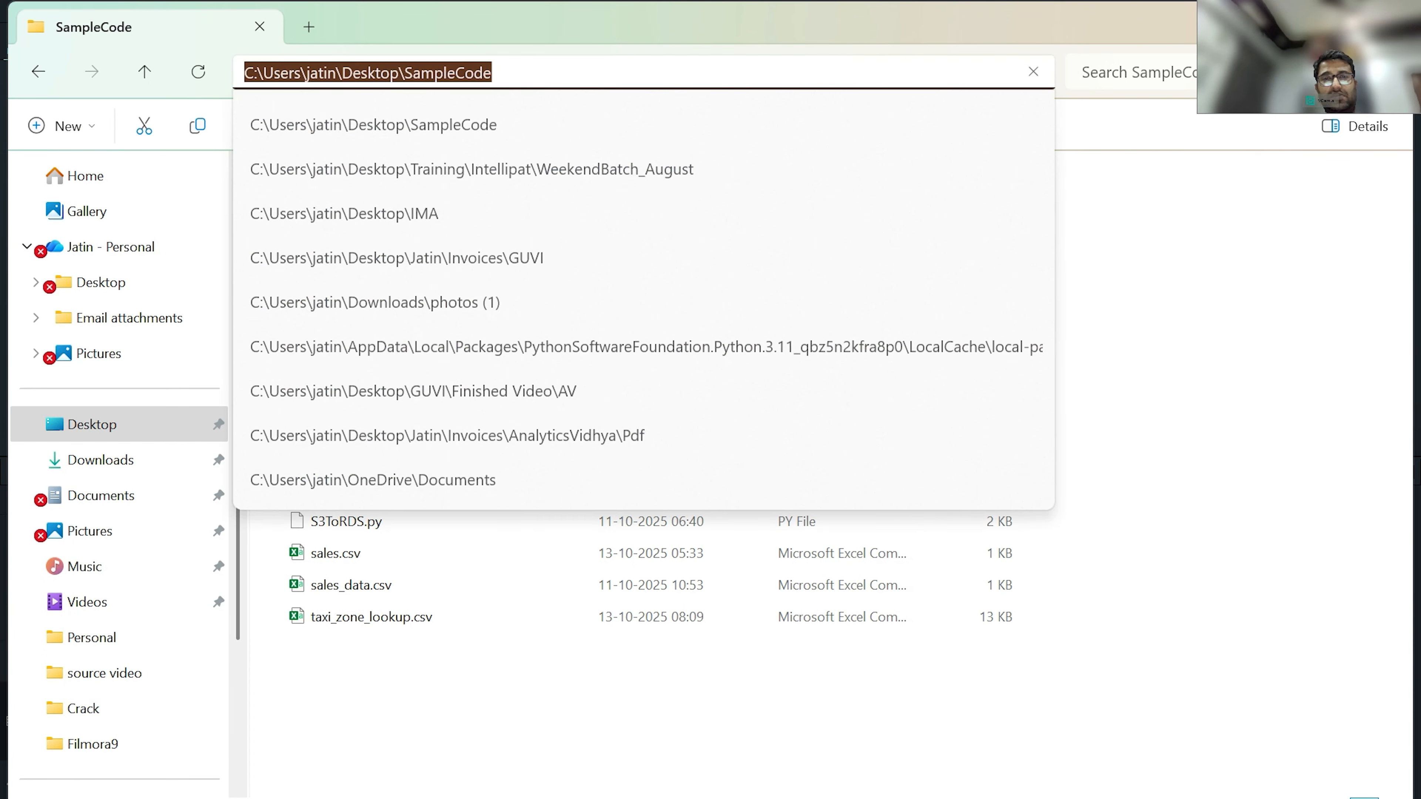
{"action": "key", "text": "alt+Tab"}
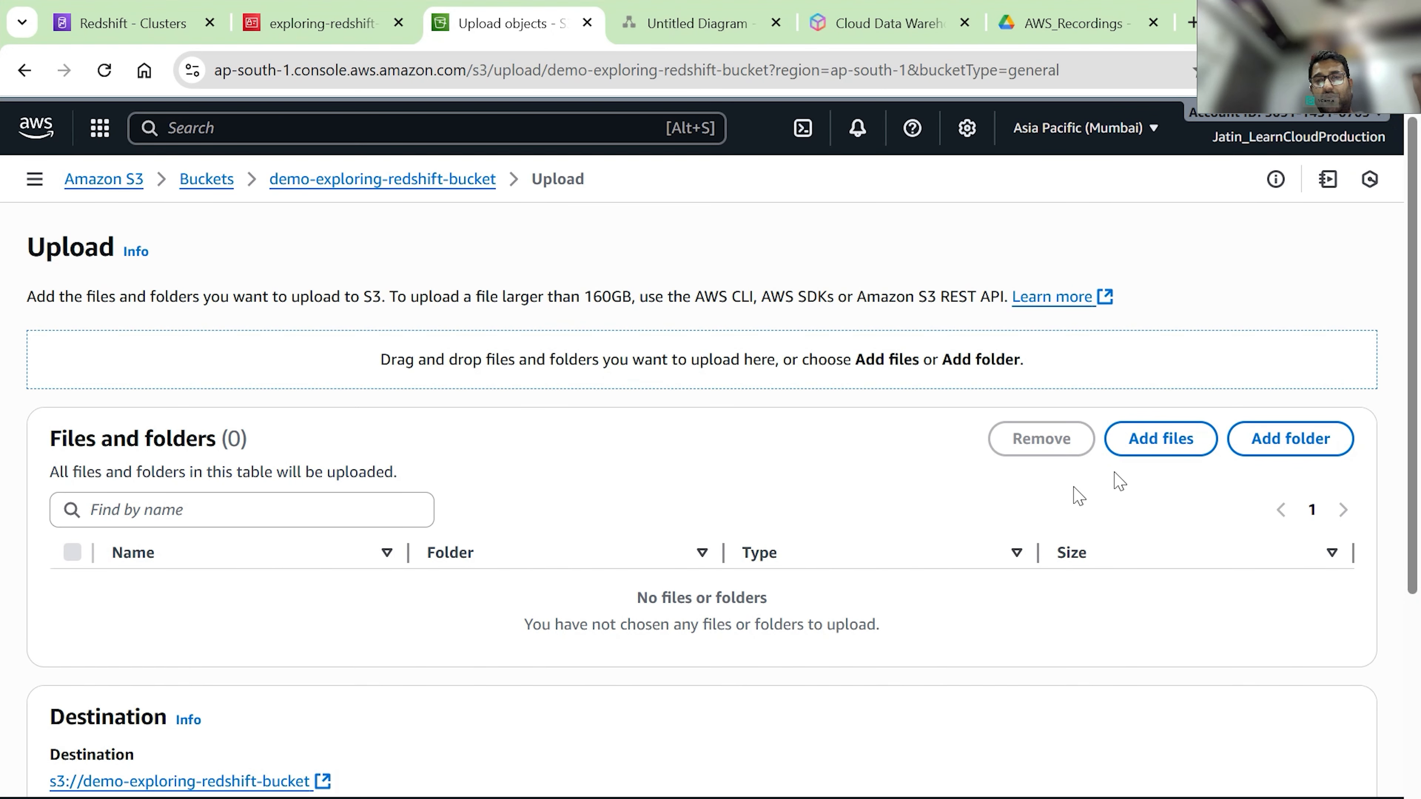
- Add my-retail-data.csv from the SampleCode folder to the list of files to upload
{"action": "left_click", "coordinate": [1145, 448]}
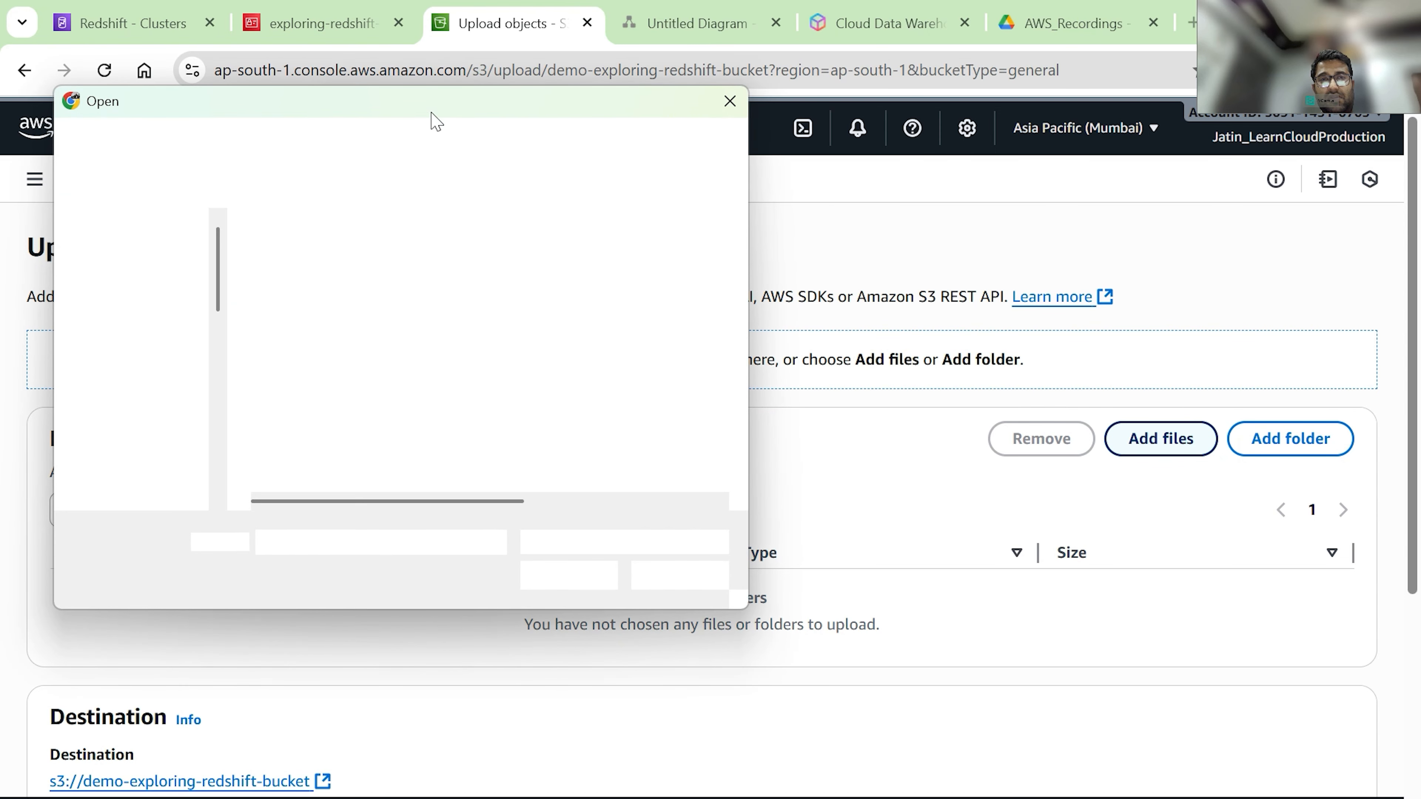
{"action": "left_click", "coordinate": [397, 144]}
{"action": "type", "text": "C:\\Users\\jatin\\Desktop\\SampleCode"}
{"action": "key", "text": "Return"}
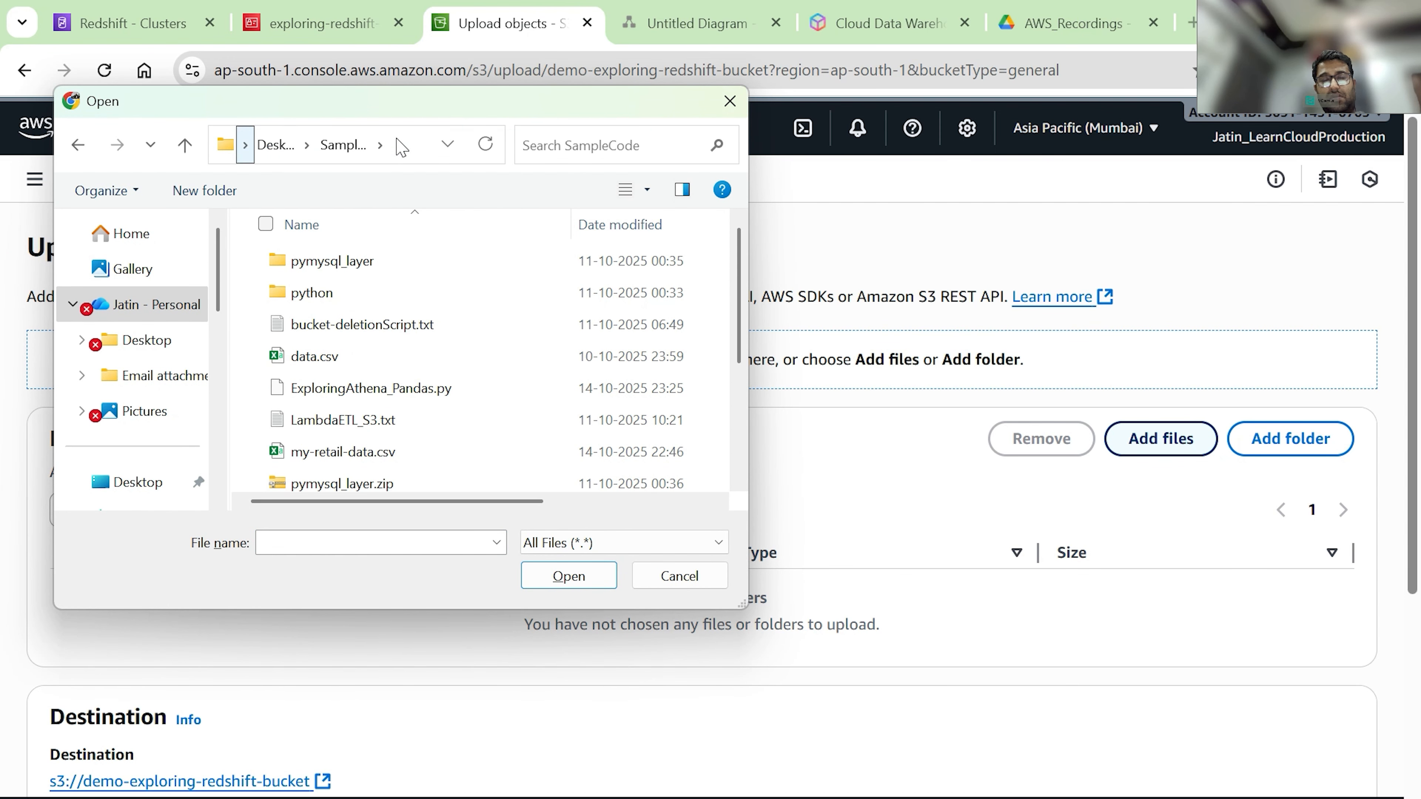
{"action": "scroll", "coordinate": [436, 408], "scroll_direction": "down", "scroll_amount": 1}
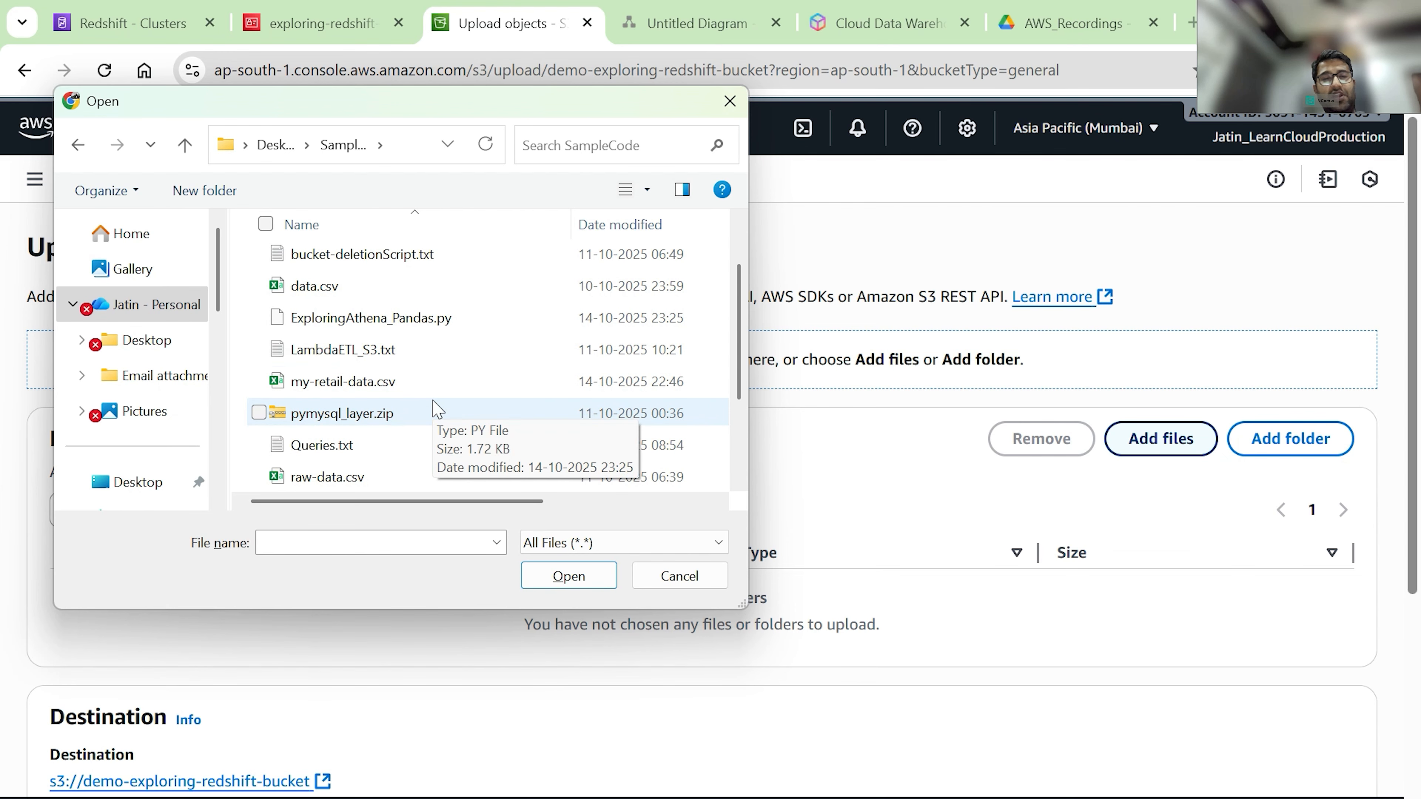
{"action": "left_click", "coordinate": [340, 381]}
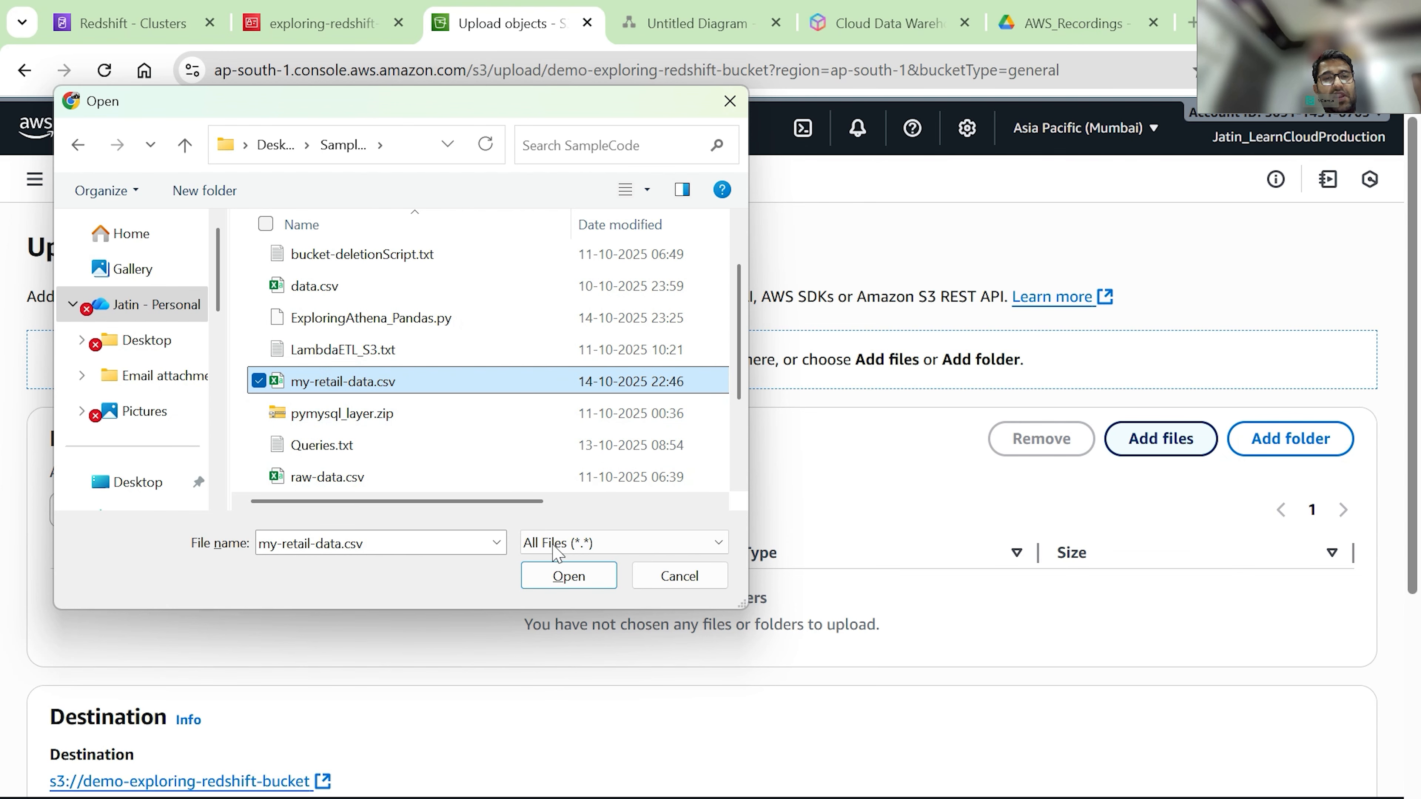
{"action": "left_click", "coordinate": [538, 577]}
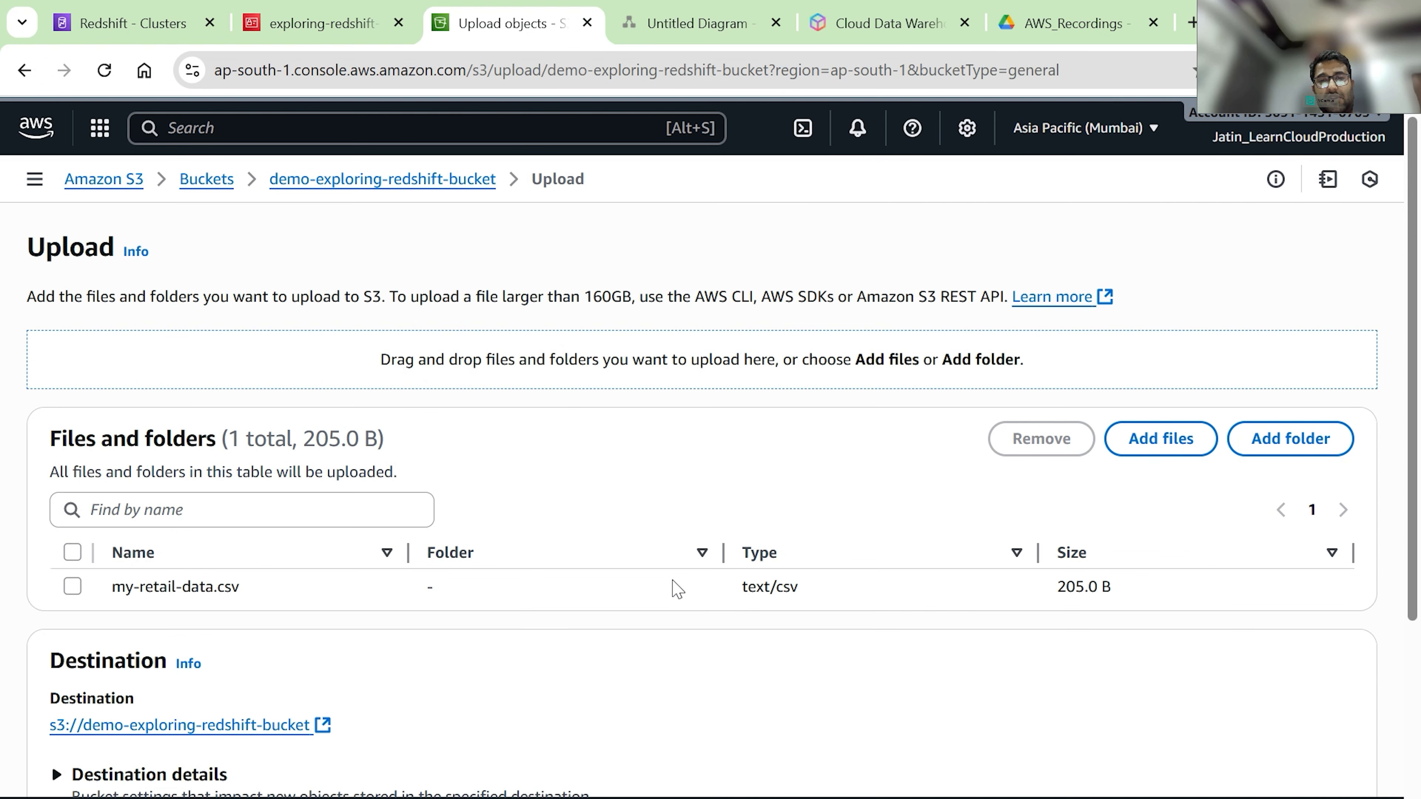
- Upload my-retail-data.csv to demo-exploring-redshift-bucket with the default permissions and properties
{"action": "scroll", "coordinate": [1079, 631], "scroll_direction": "down", "scroll_amount": 5}
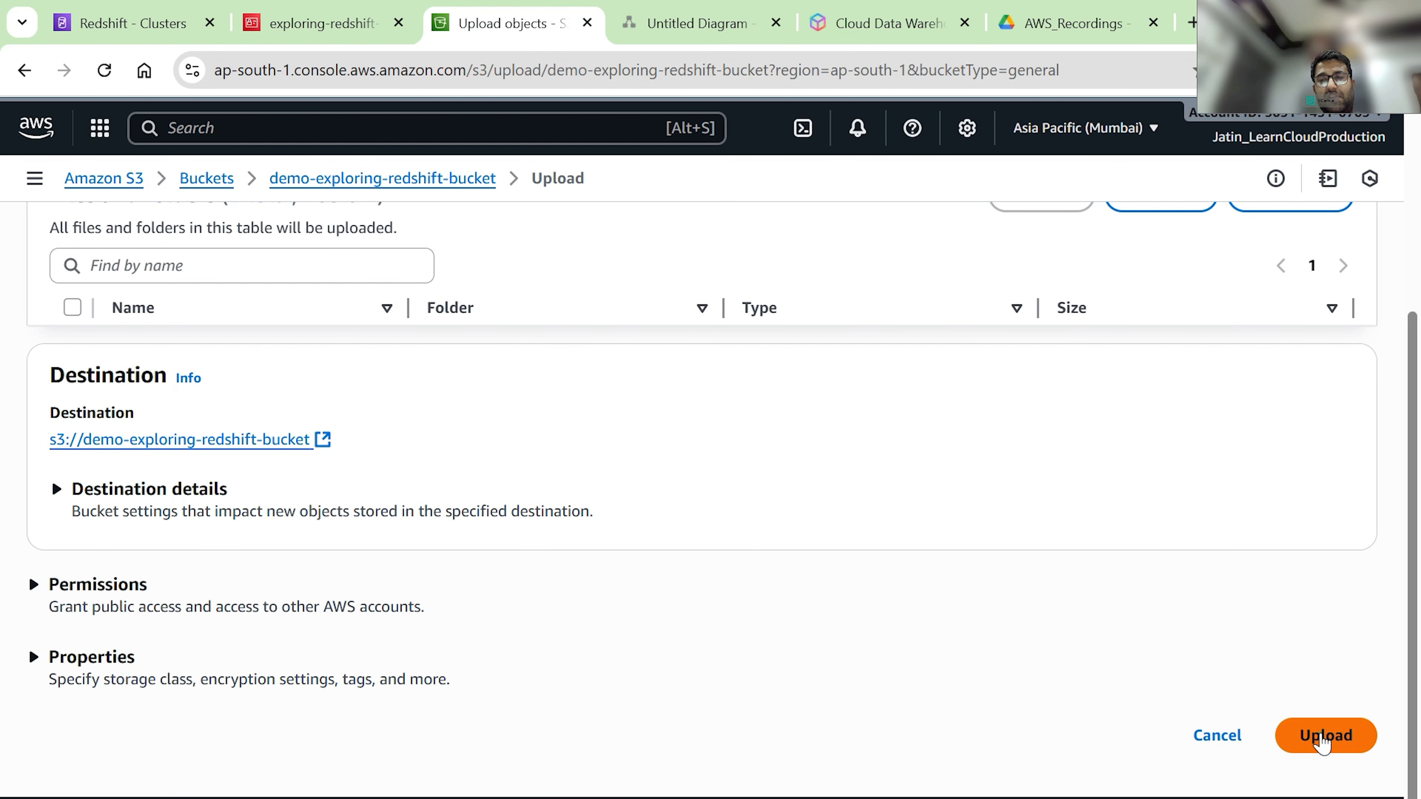
{"action": "left_click", "coordinate": [1323, 744]}
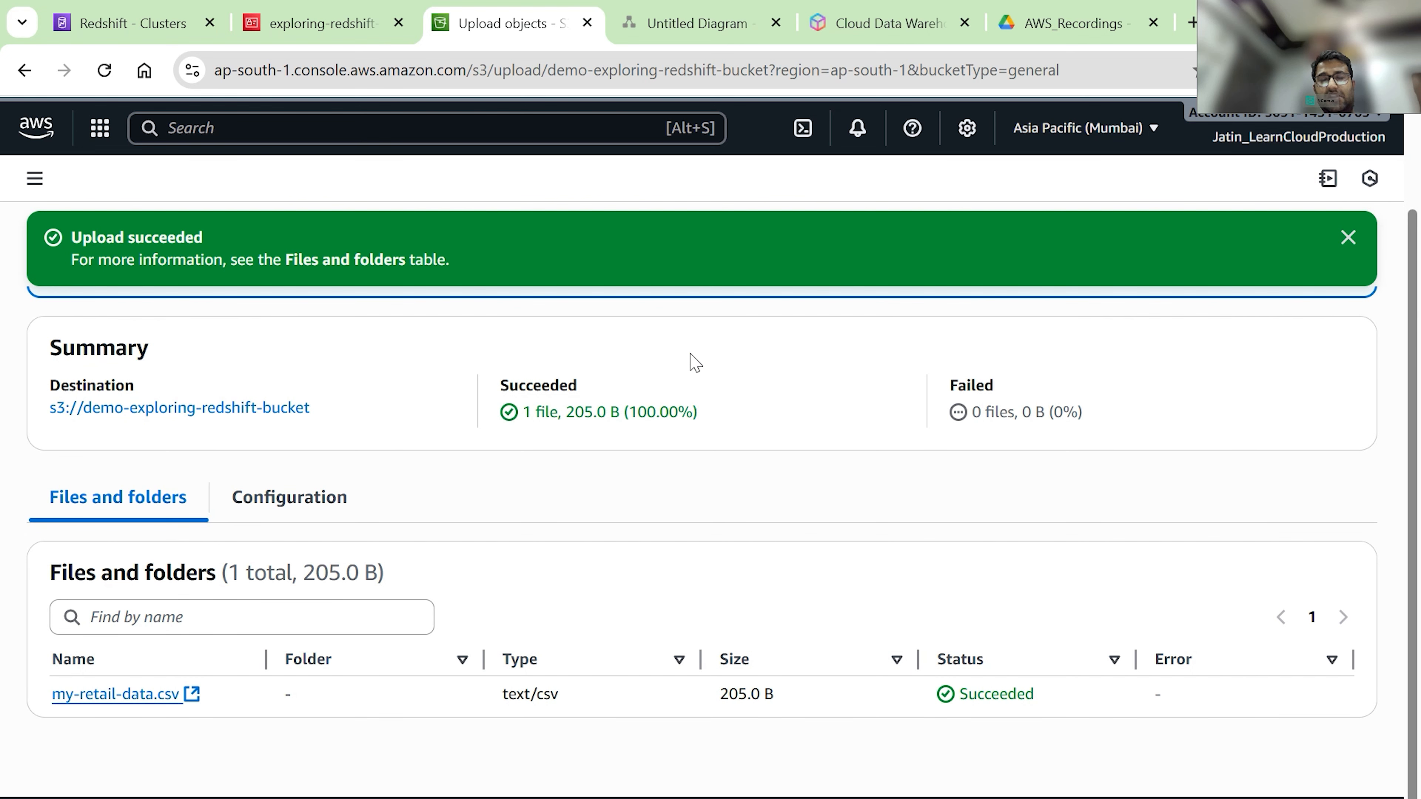
- Return to the Redshift clusters page, refresh the cluster list and open the details of redshift-cluster-demo
{"action": "left_click", "coordinate": [157, 23]}
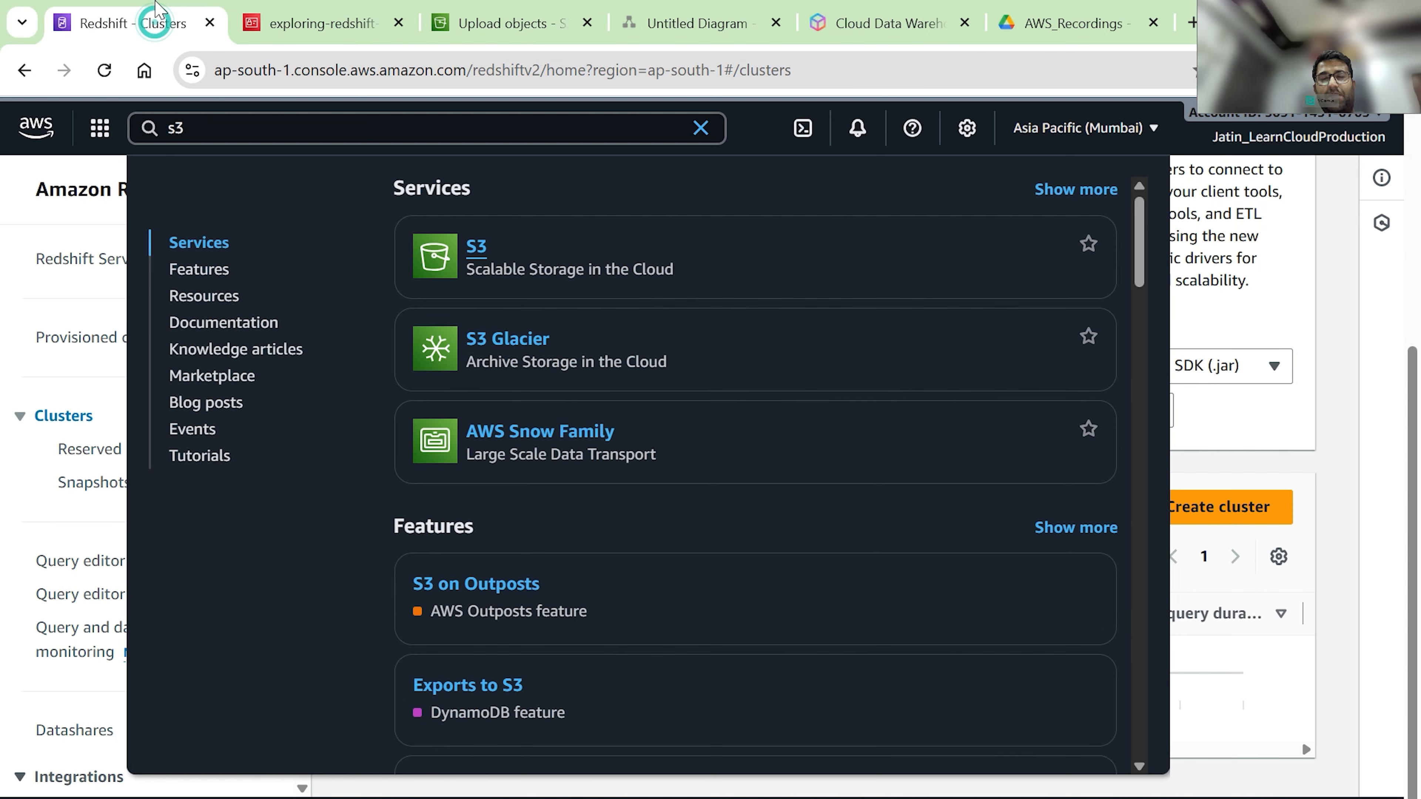
{"action": "left_click", "coordinate": [1354, 522]}
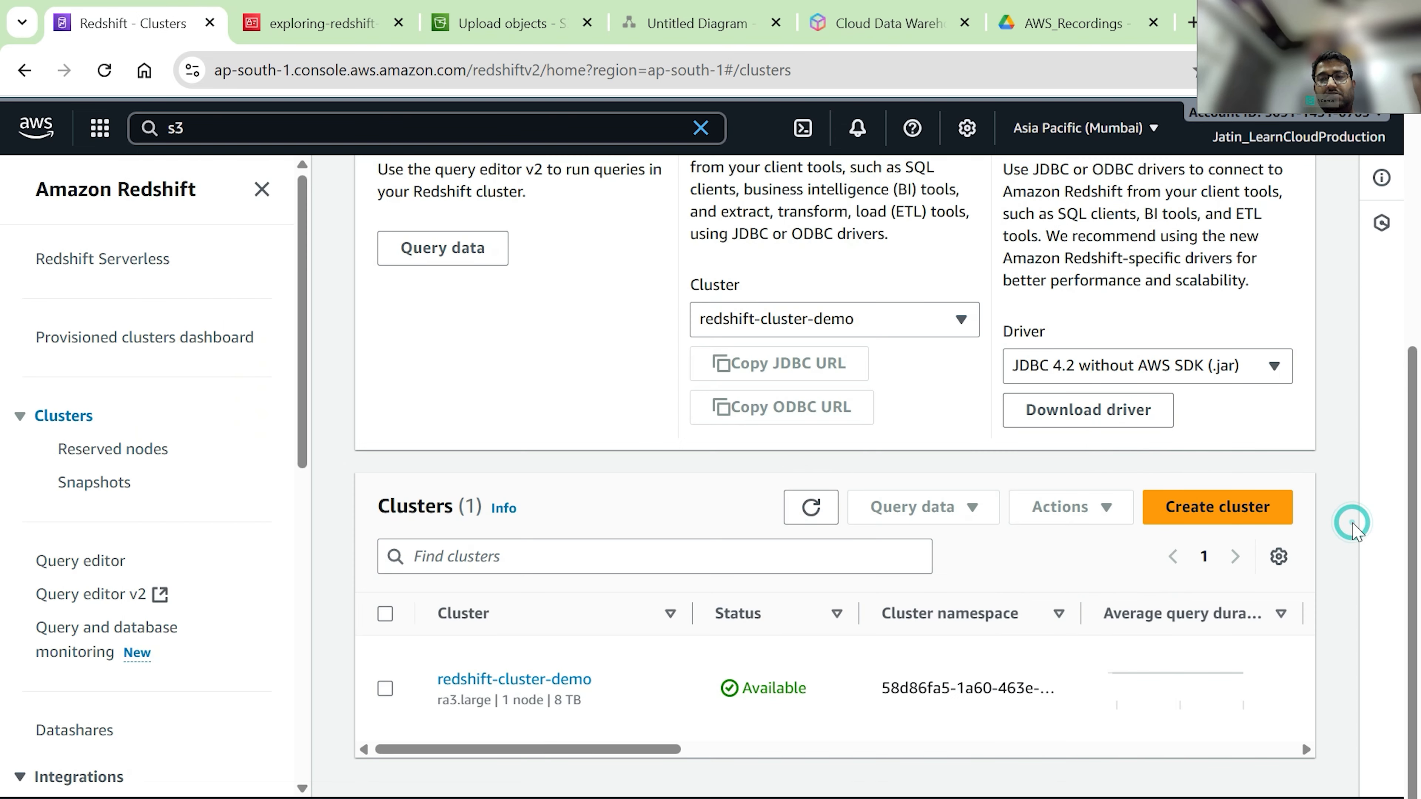
{"action": "left_click", "coordinate": [811, 507]}
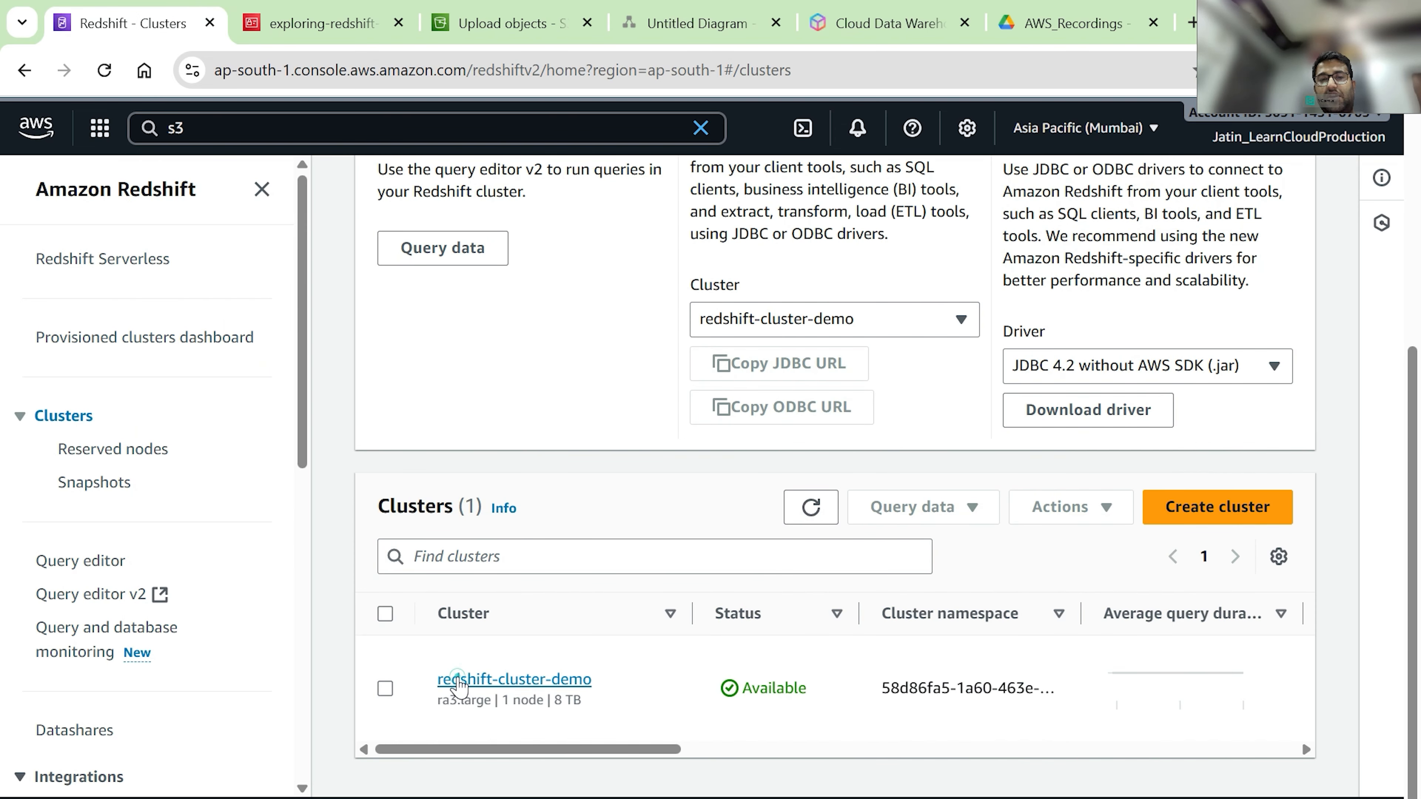
{"action": "left_click", "coordinate": [458, 679]}
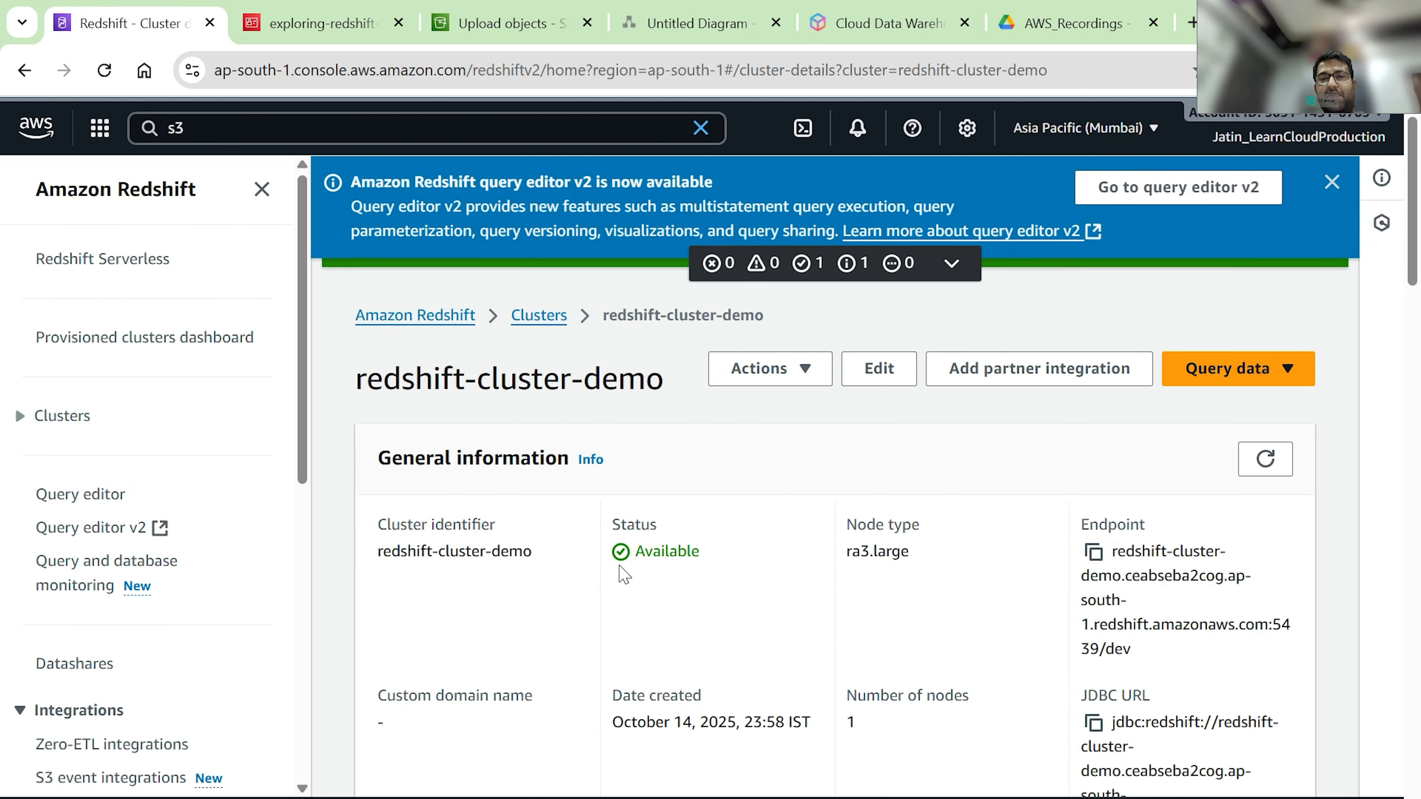
- Look through the general information, alarms, events and performance metrics of redshift-cluster-demo
{"action": "scroll", "coordinate": [622, 573], "scroll_direction": "down", "scroll_amount": 8}
{"action": "scroll", "coordinate": [625, 573], "scroll_direction": "down", "scroll_amount": 6}
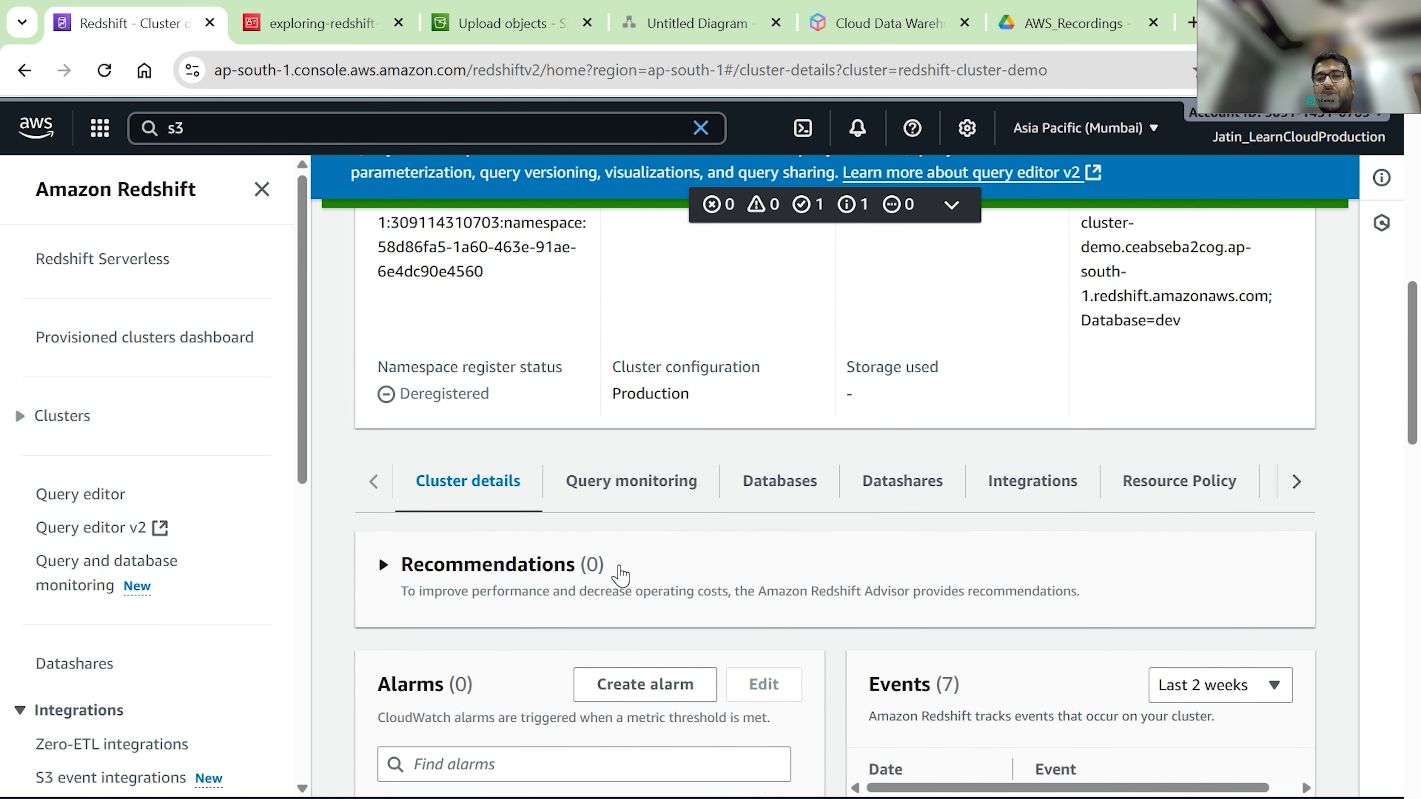
{"action": "scroll", "coordinate": [620, 574], "scroll_direction": "down", "scroll_amount": 3}
{"action": "scroll", "coordinate": [623, 574], "scroll_direction": "down", "scroll_amount": 18}
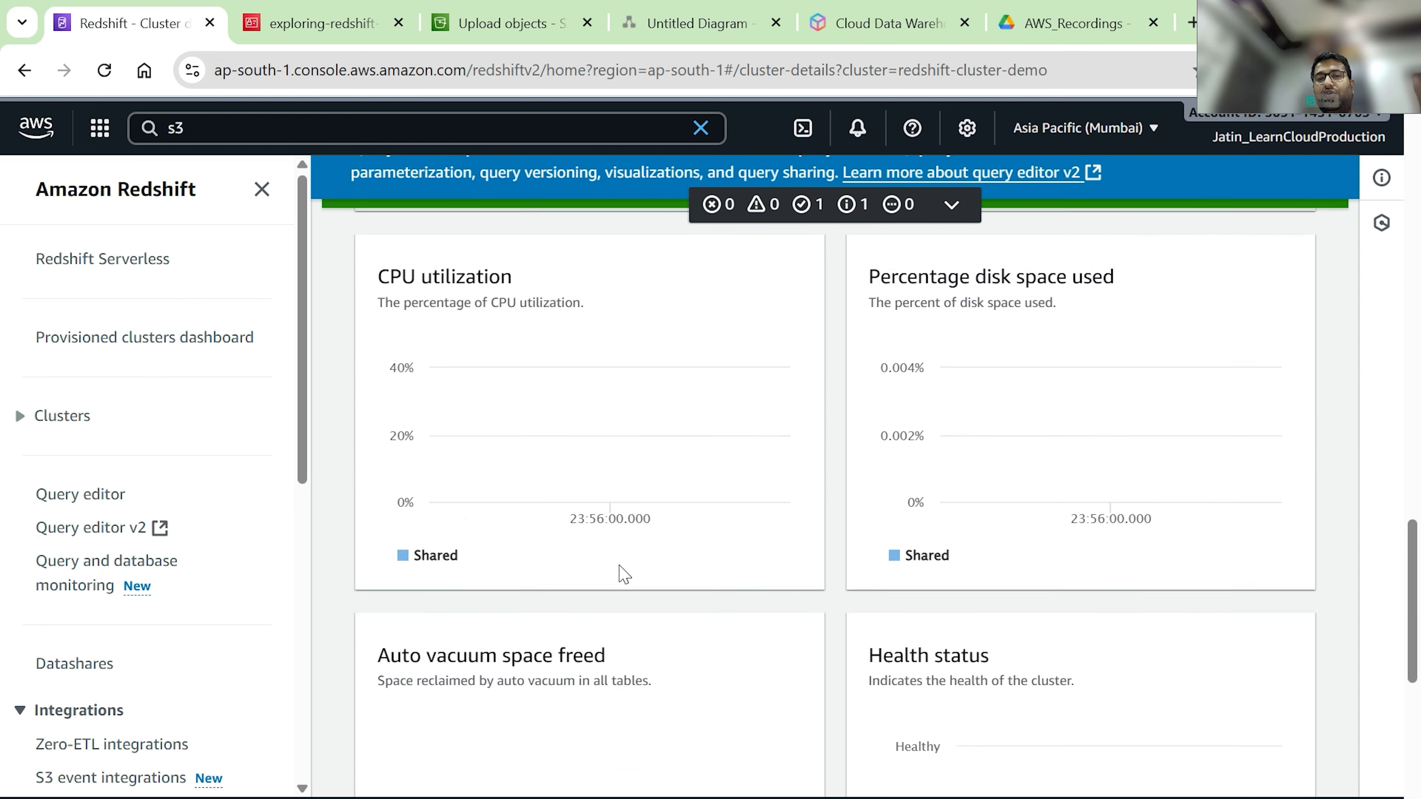
{"action": "scroll", "coordinate": [625, 573], "scroll_direction": "down", "scroll_amount": 9}
{"action": "scroll", "coordinate": [621, 574], "scroll_direction": "up", "scroll_amount": 20}
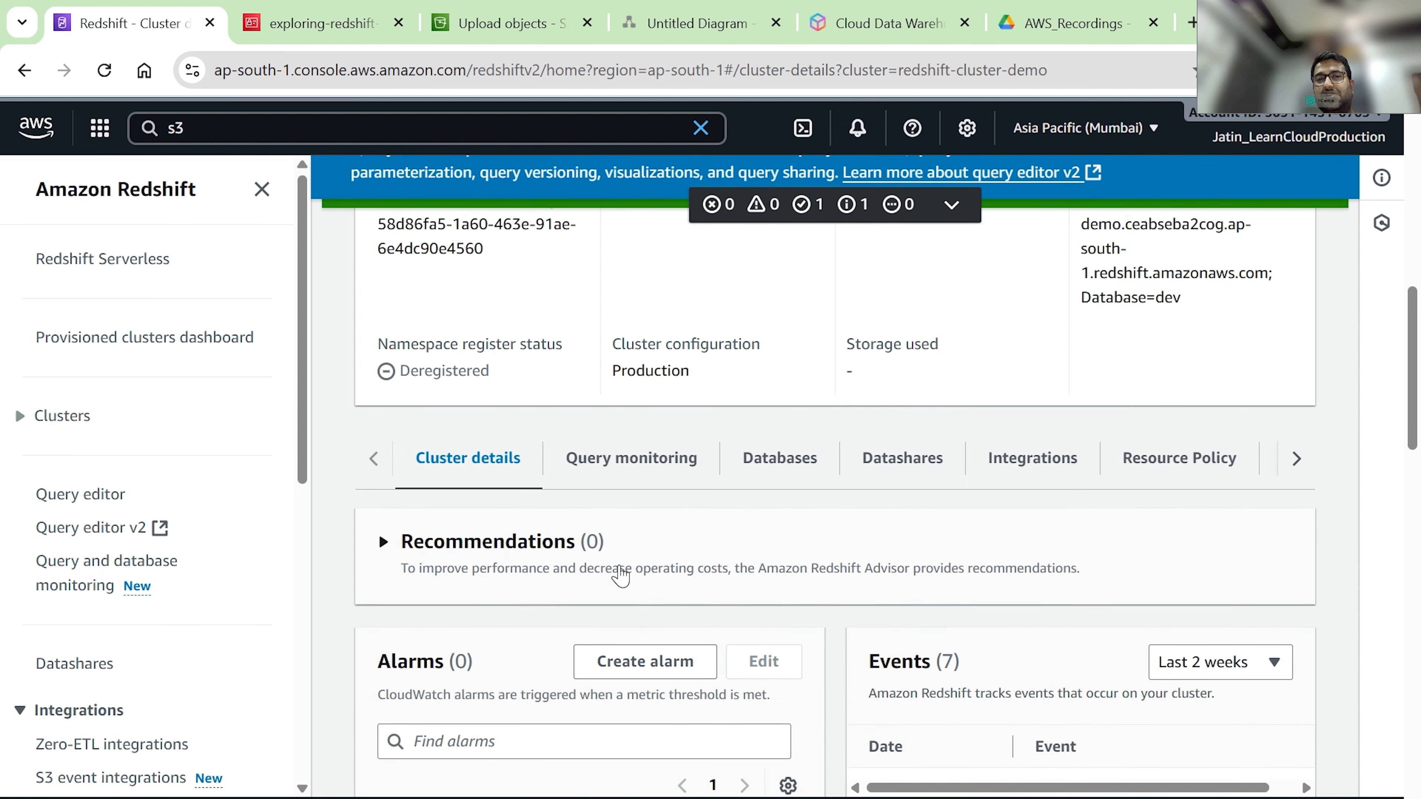
{"action": "scroll", "coordinate": [621, 574], "scroll_direction": "up", "scroll_amount": 2}
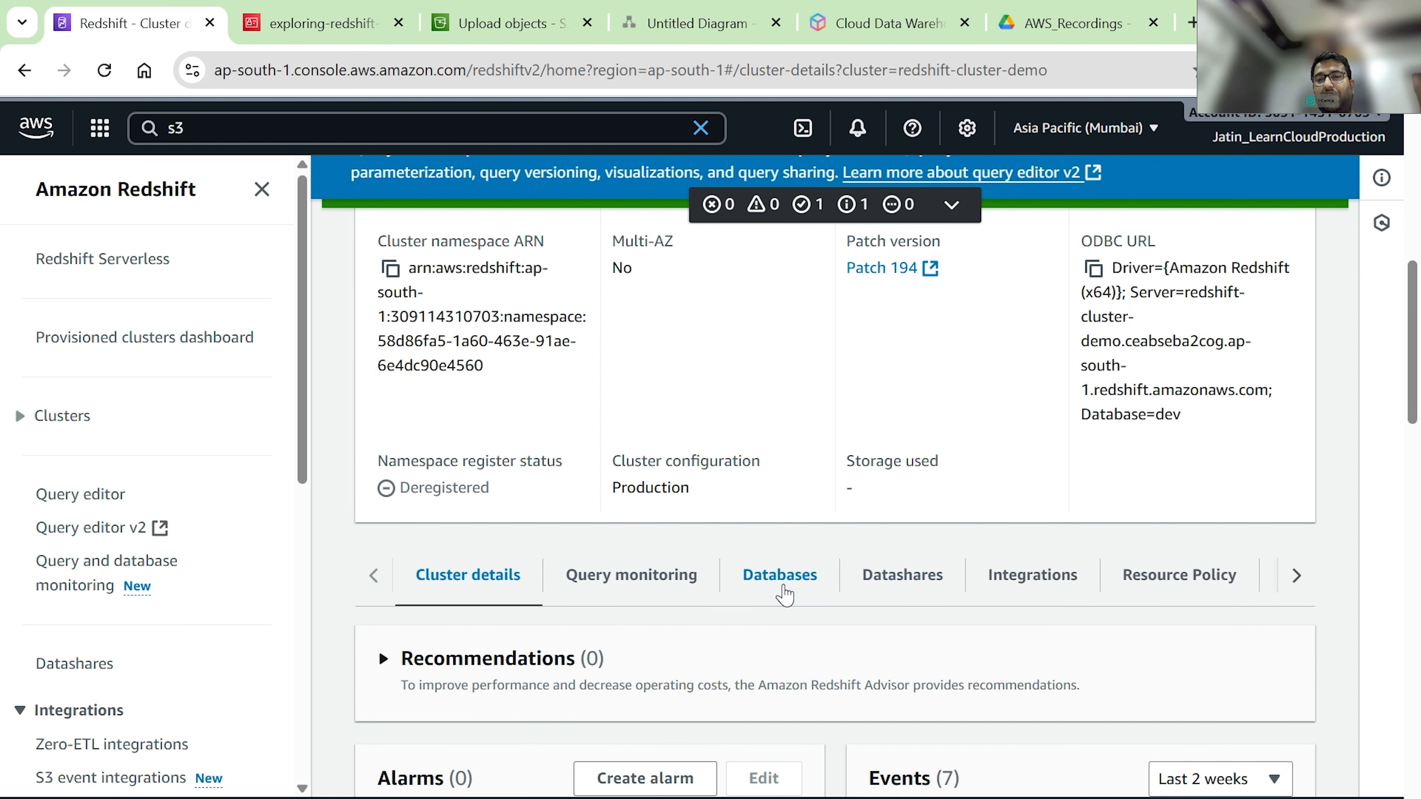
- Examine the integrations and the resource policy of redshift-cluster-demo
{"action": "left_click", "coordinate": [1032, 576]}
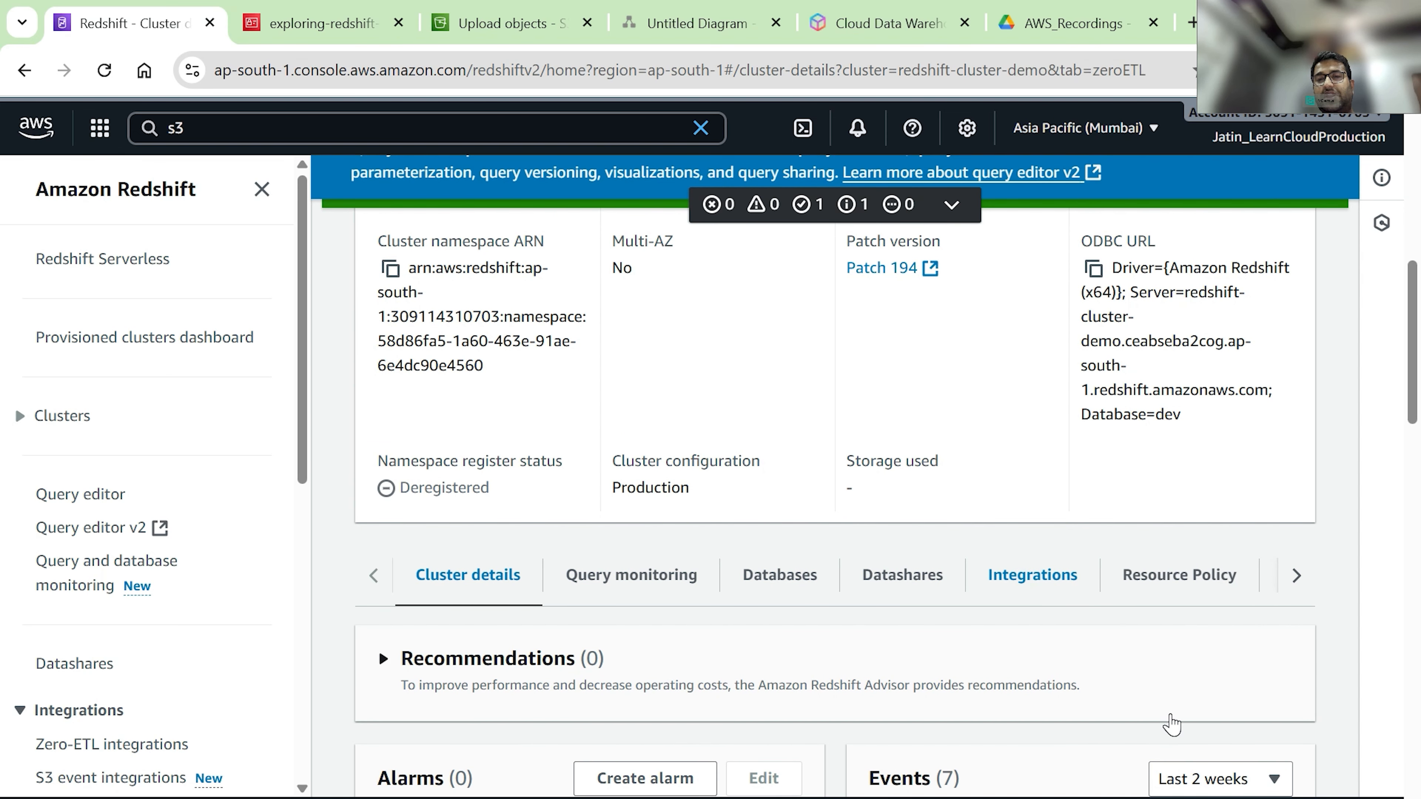
{"action": "scroll", "coordinate": [1175, 722], "scroll_direction": "down", "scroll_amount": 12}
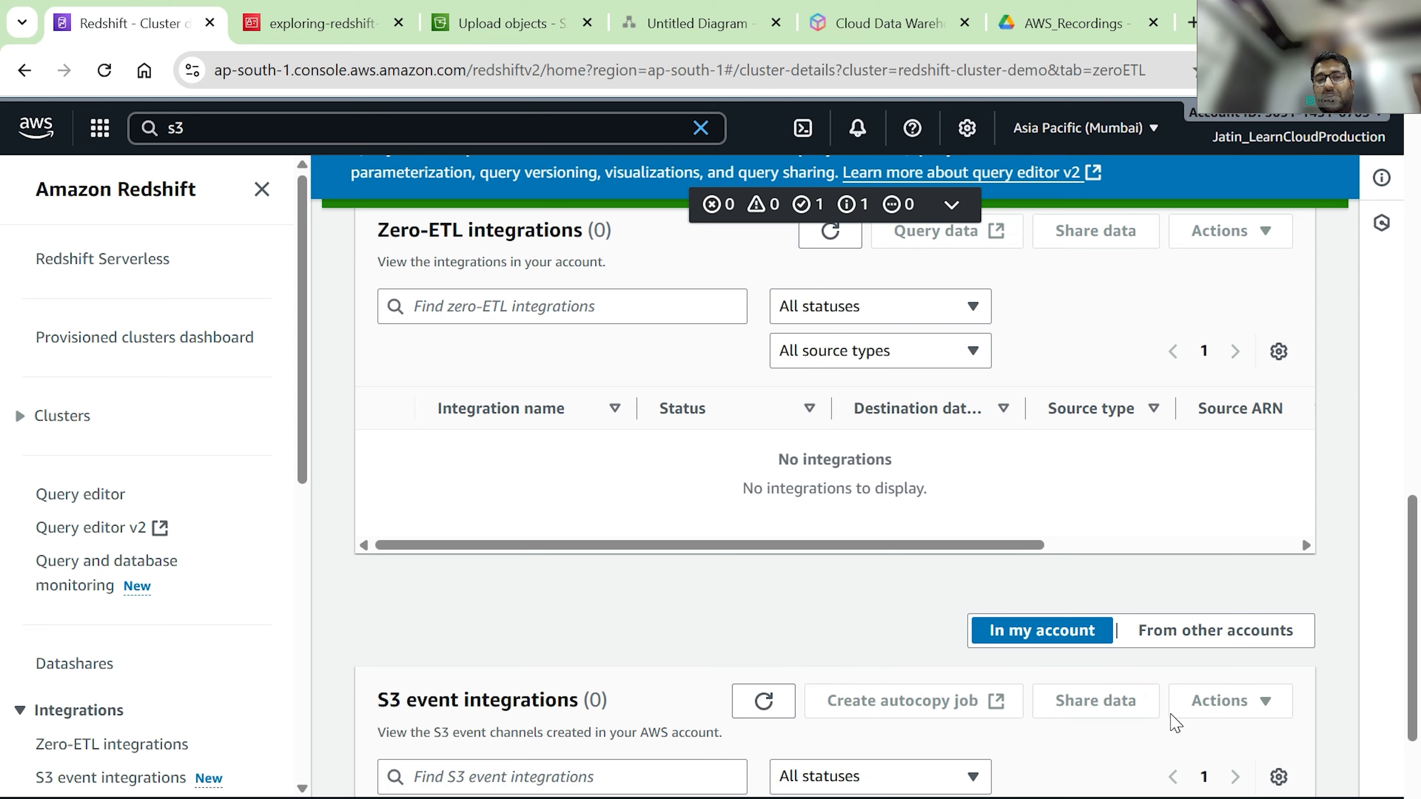
{"action": "scroll", "coordinate": [1175, 722], "scroll_direction": "up", "scroll_amount": 10}
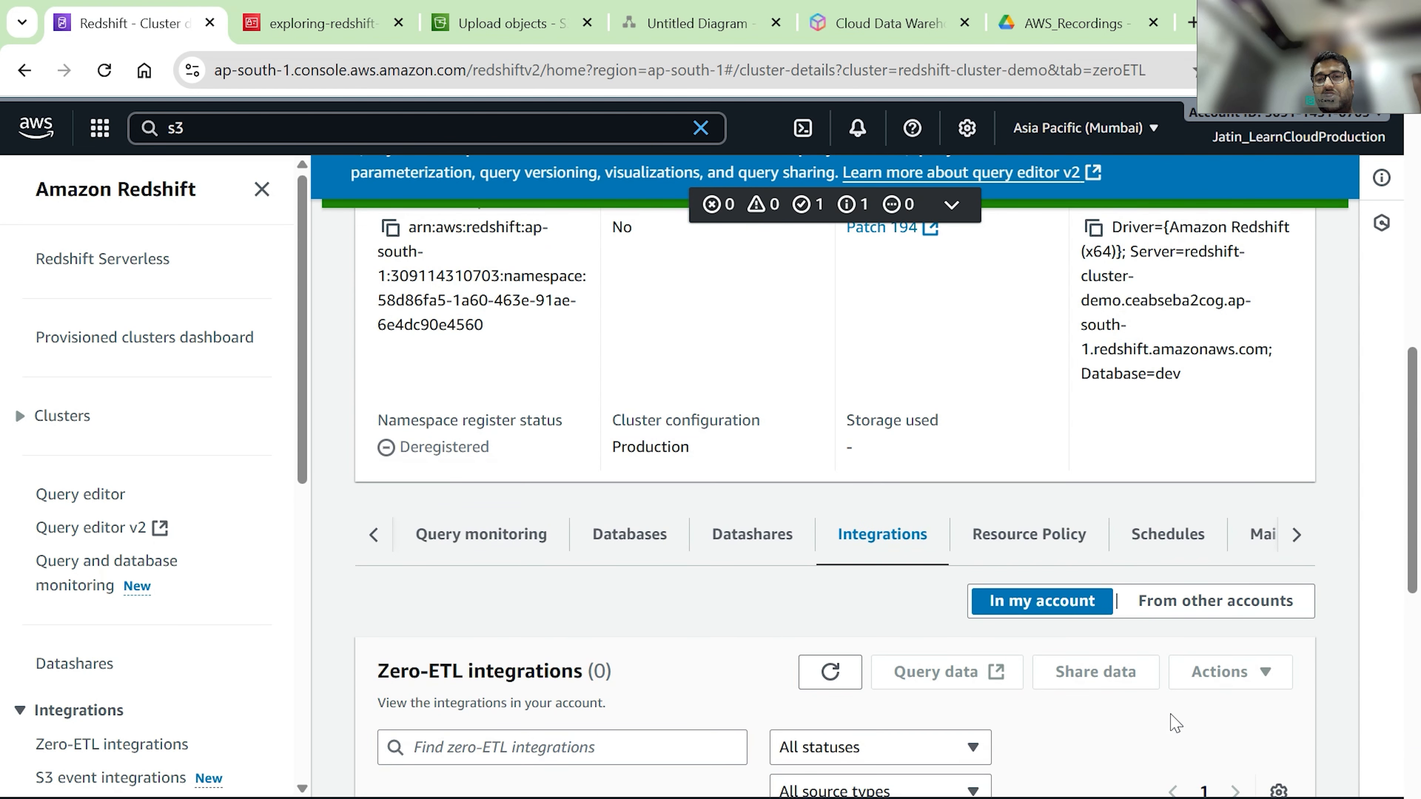
{"action": "left_click", "coordinate": [1296, 536]}
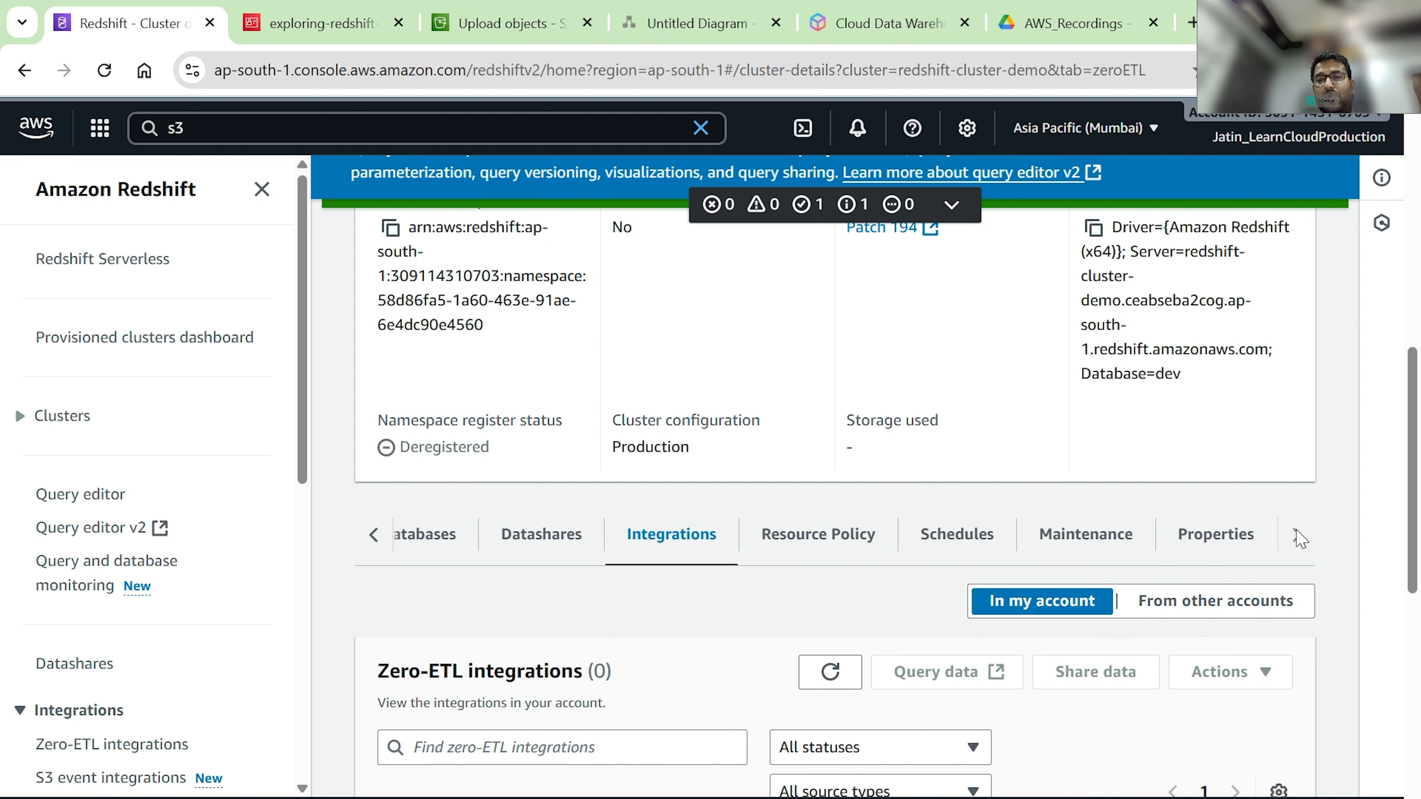
{"action": "left_click", "coordinate": [802, 536]}
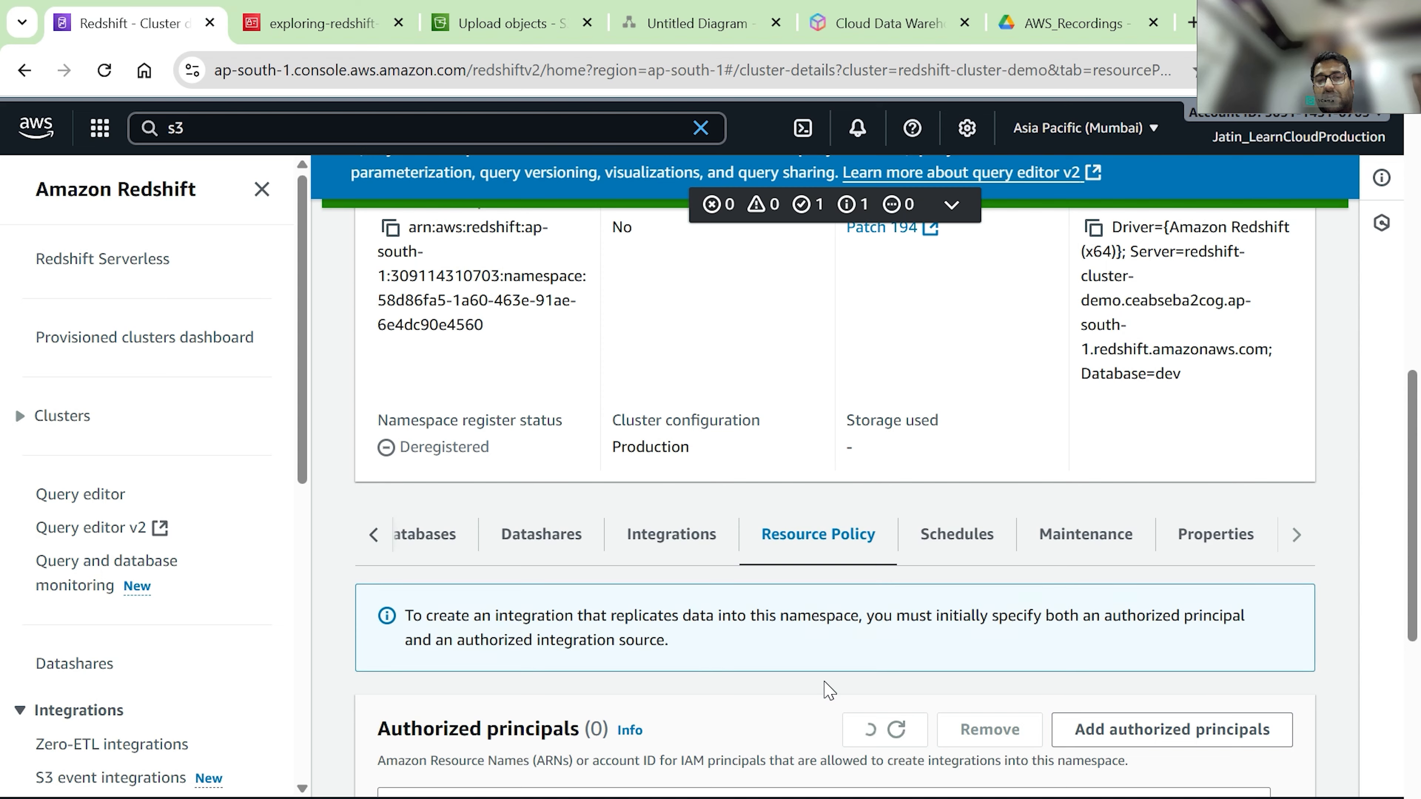
{"action": "scroll", "coordinate": [824, 689], "scroll_direction": "down", "scroll_amount": 8}
{"action": "scroll", "coordinate": [1102, 707], "scroll_direction": "up", "scroll_amount": 8}
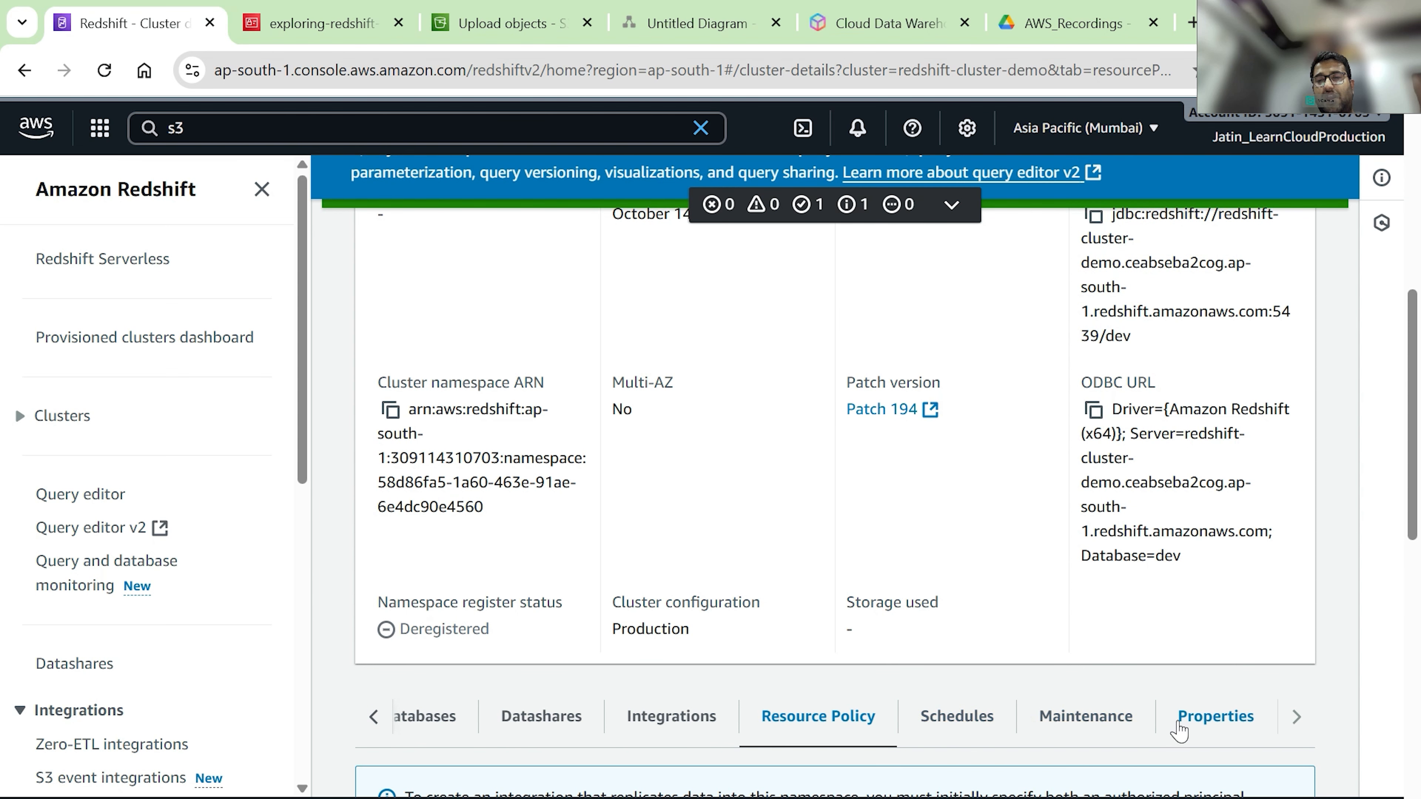
- Open the properties of redshift-cluster-demo and find its associated IAM roles
{"action": "left_click", "coordinate": [1179, 728]}
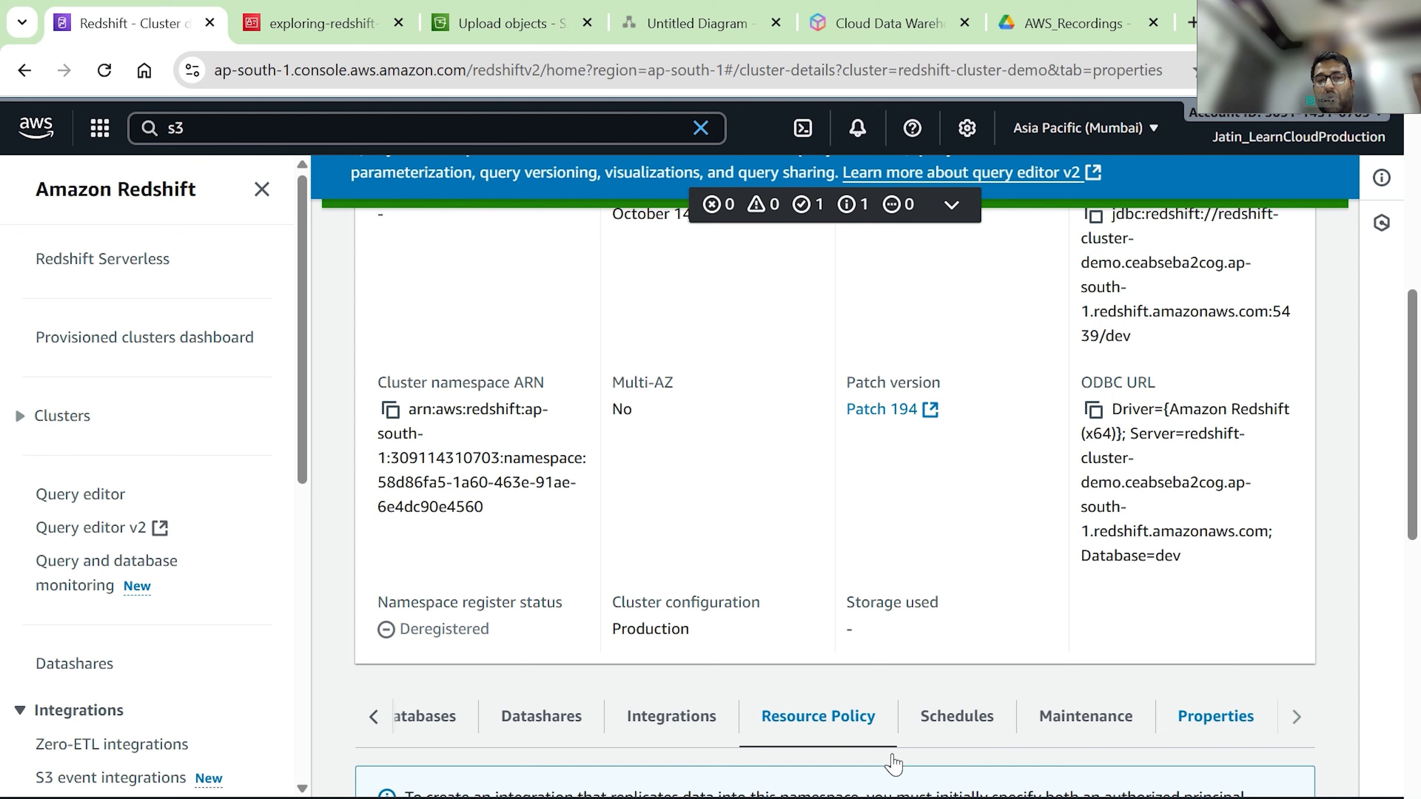
{"action": "scroll", "coordinate": [904, 667], "scroll_direction": "down", "scroll_amount": 10}
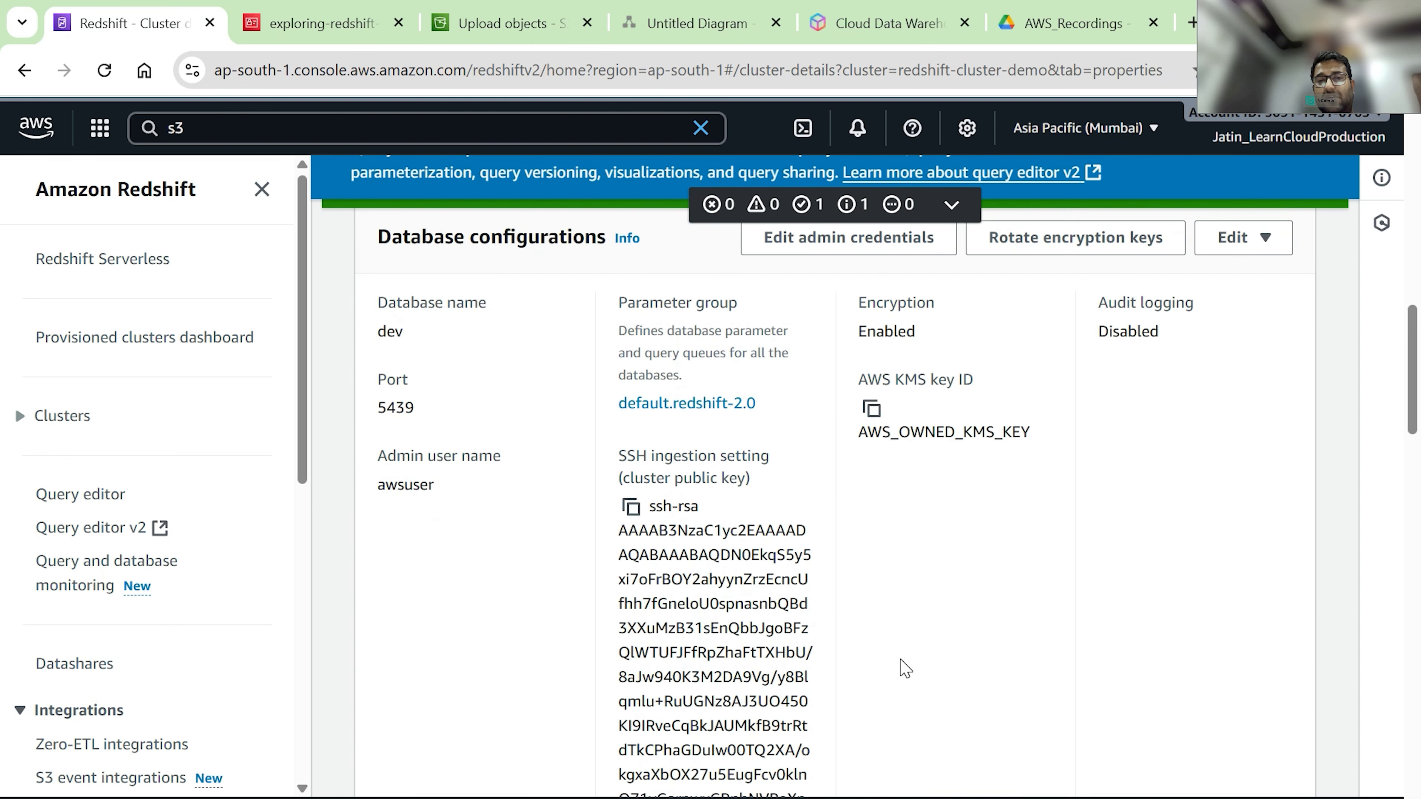
{"action": "scroll", "coordinate": [902, 667], "scroll_direction": "down", "scroll_amount": 6}
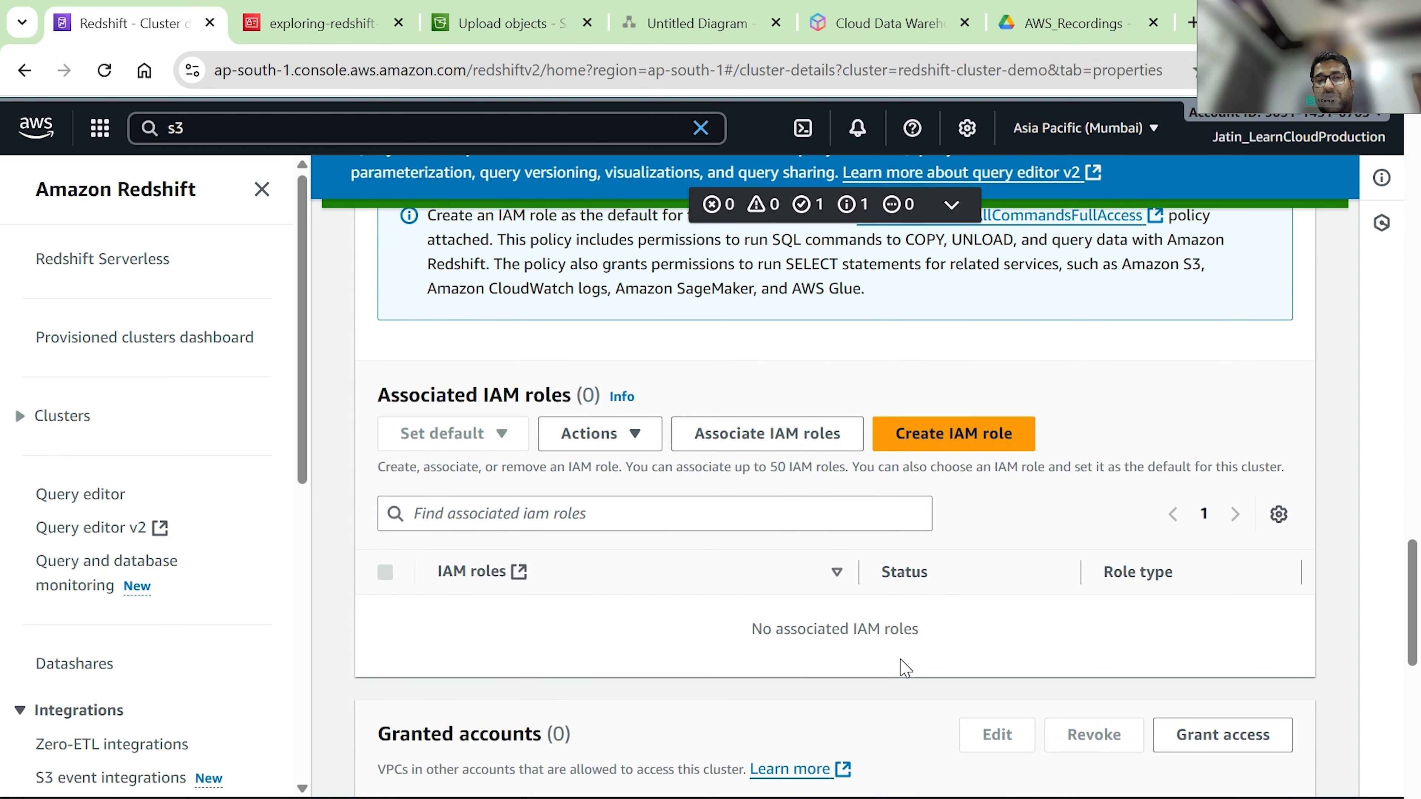
{"action": "scroll", "coordinate": [902, 669], "scroll_direction": "up", "scroll_amount": 4}
{"action": "scroll", "coordinate": [902, 668], "scroll_direction": "up", "scroll_amount": 1}
{"action": "scroll", "coordinate": [901, 667], "scroll_direction": "down", "scroll_amount": 5}
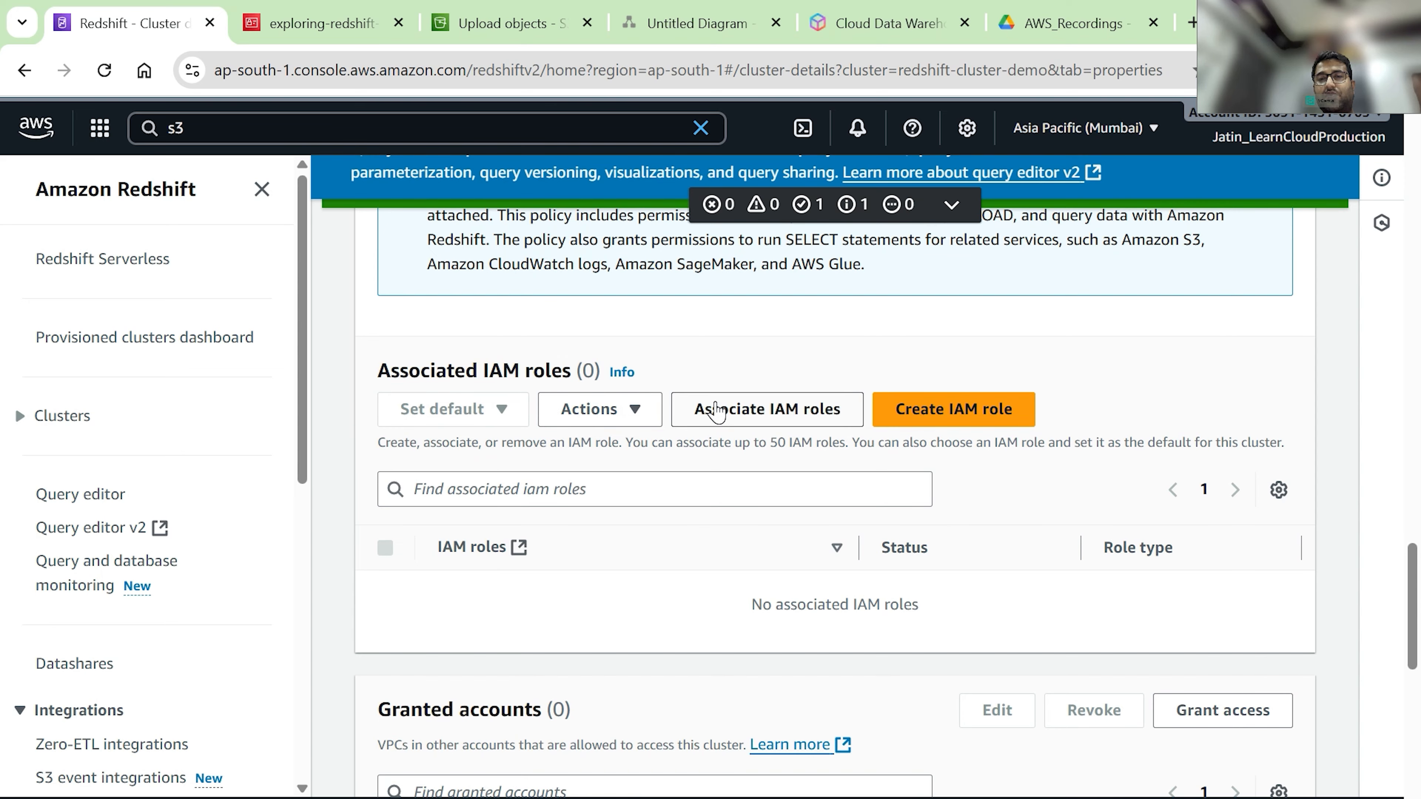
- Associate the IAM role exploring-redshift-demo-role with redshift-cluster-demo
{"action": "left_click", "coordinate": [717, 411]}
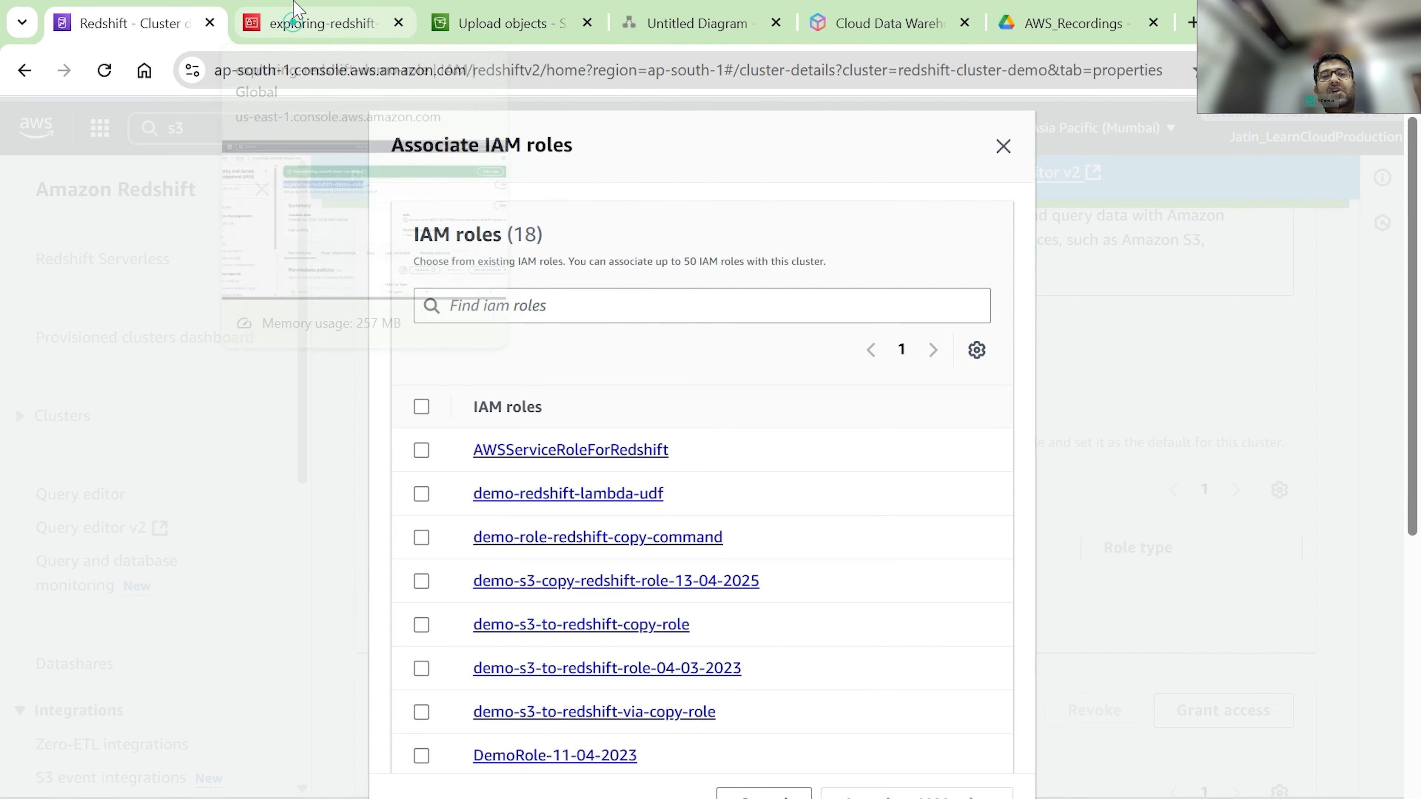
{"action": "left_click", "coordinate": [322, 23]}
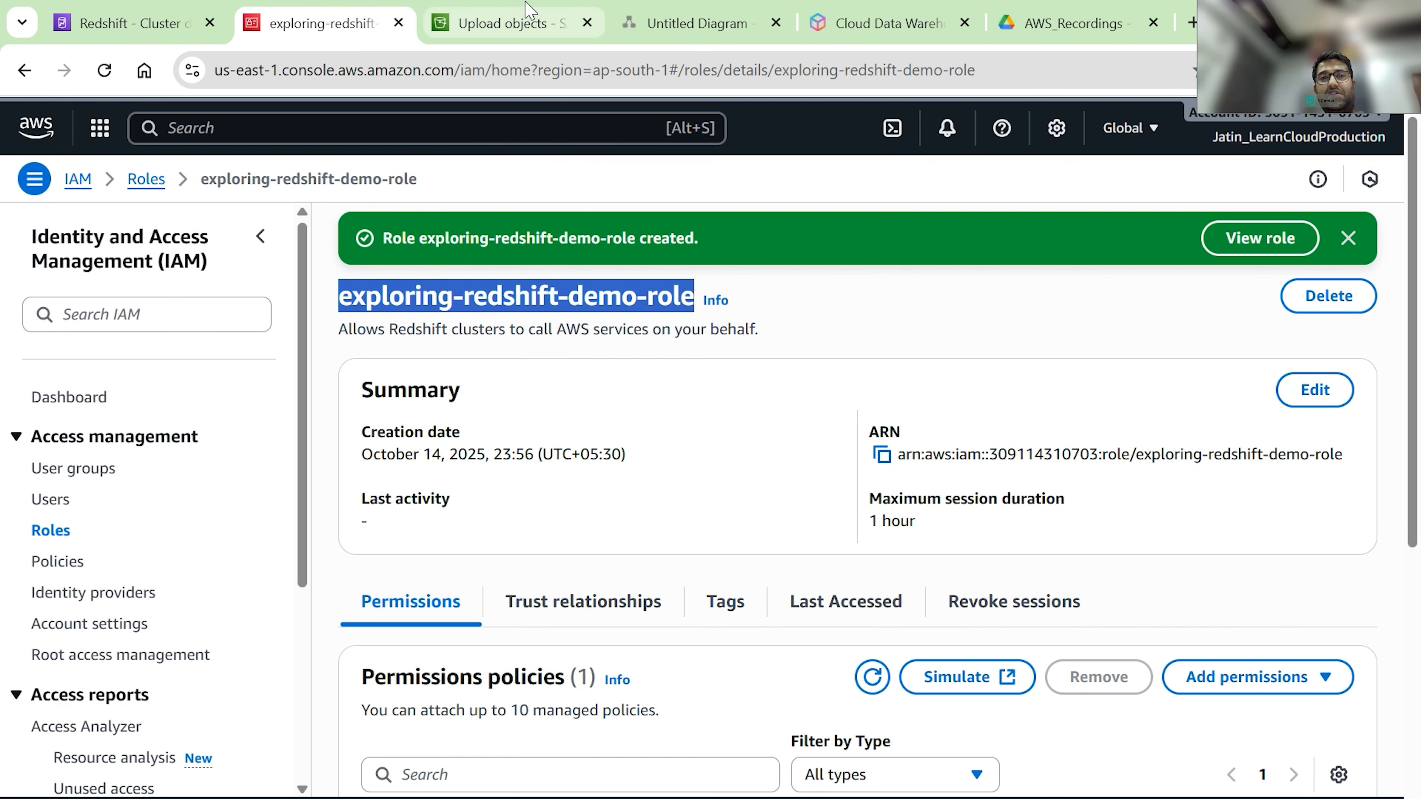
{"action": "left_click", "coordinate": [134, 23]}
{"action": "left_click", "coordinate": [472, 307]}
{"action": "type", "text": "exploring-redshift-demo-role"}
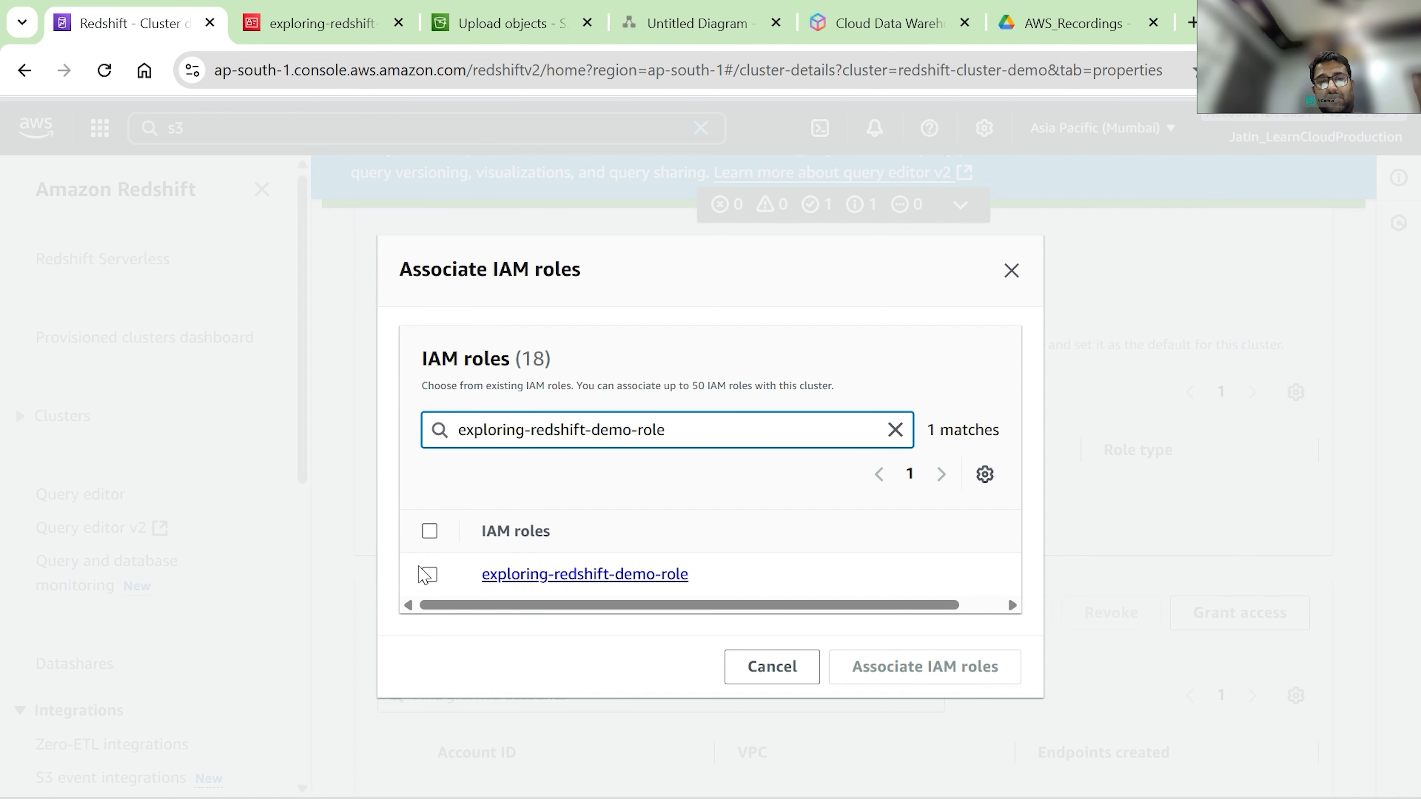
{"action": "left_click", "coordinate": [431, 575]}
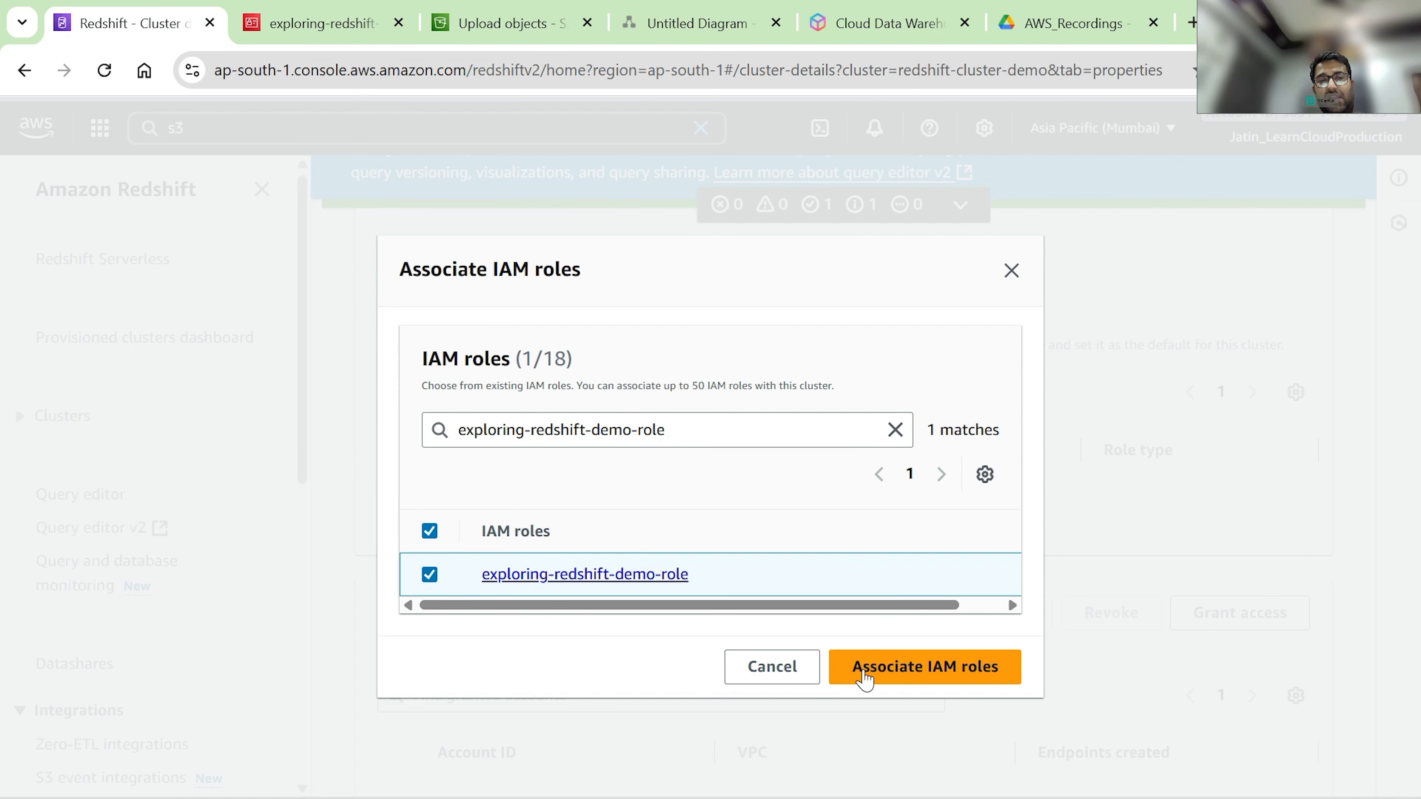
{"action": "left_click", "coordinate": [921, 678]}
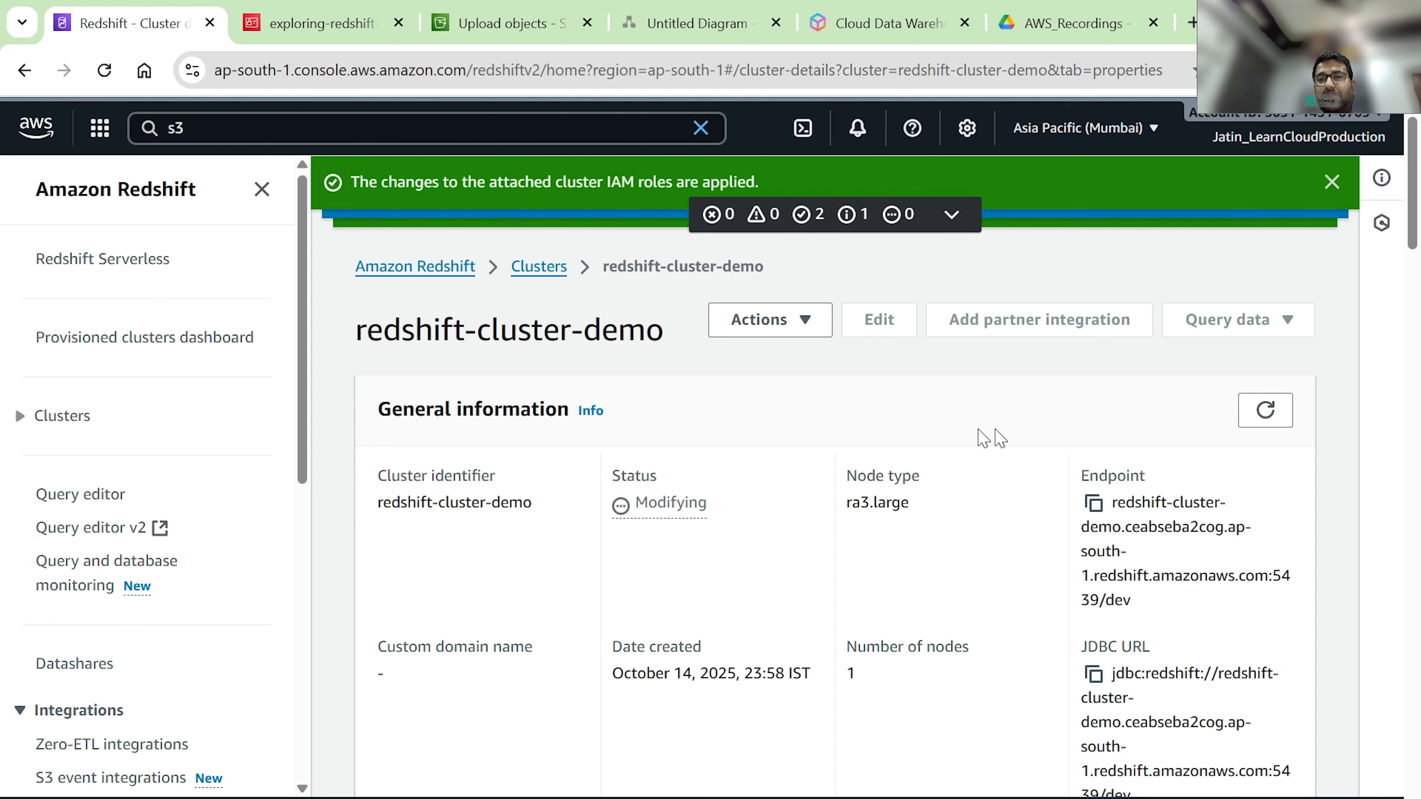
- Refresh the cluster's general information and dismiss all the notification banners above it
{"action": "left_click", "coordinate": [1278, 411]}
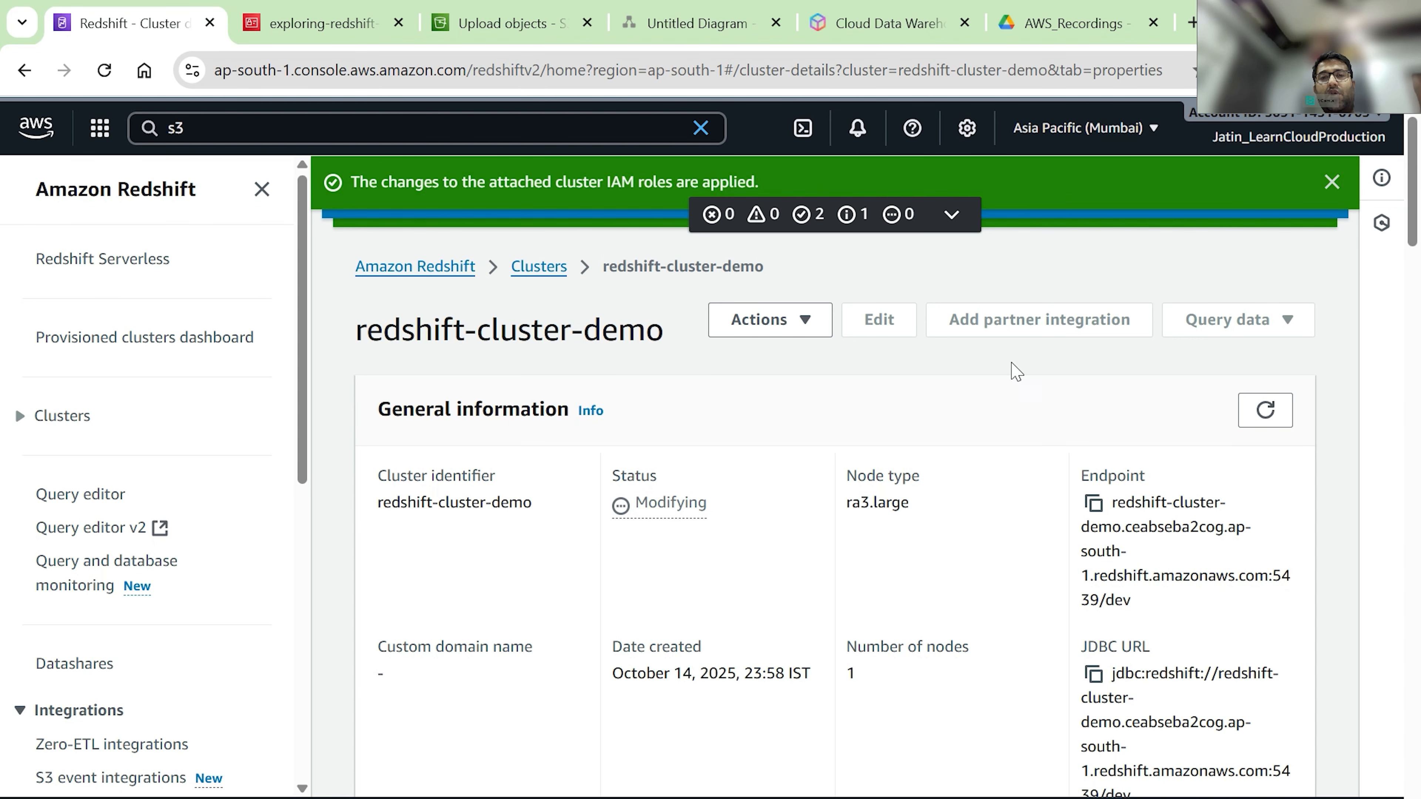
{"action": "left_click", "coordinate": [1324, 190]}
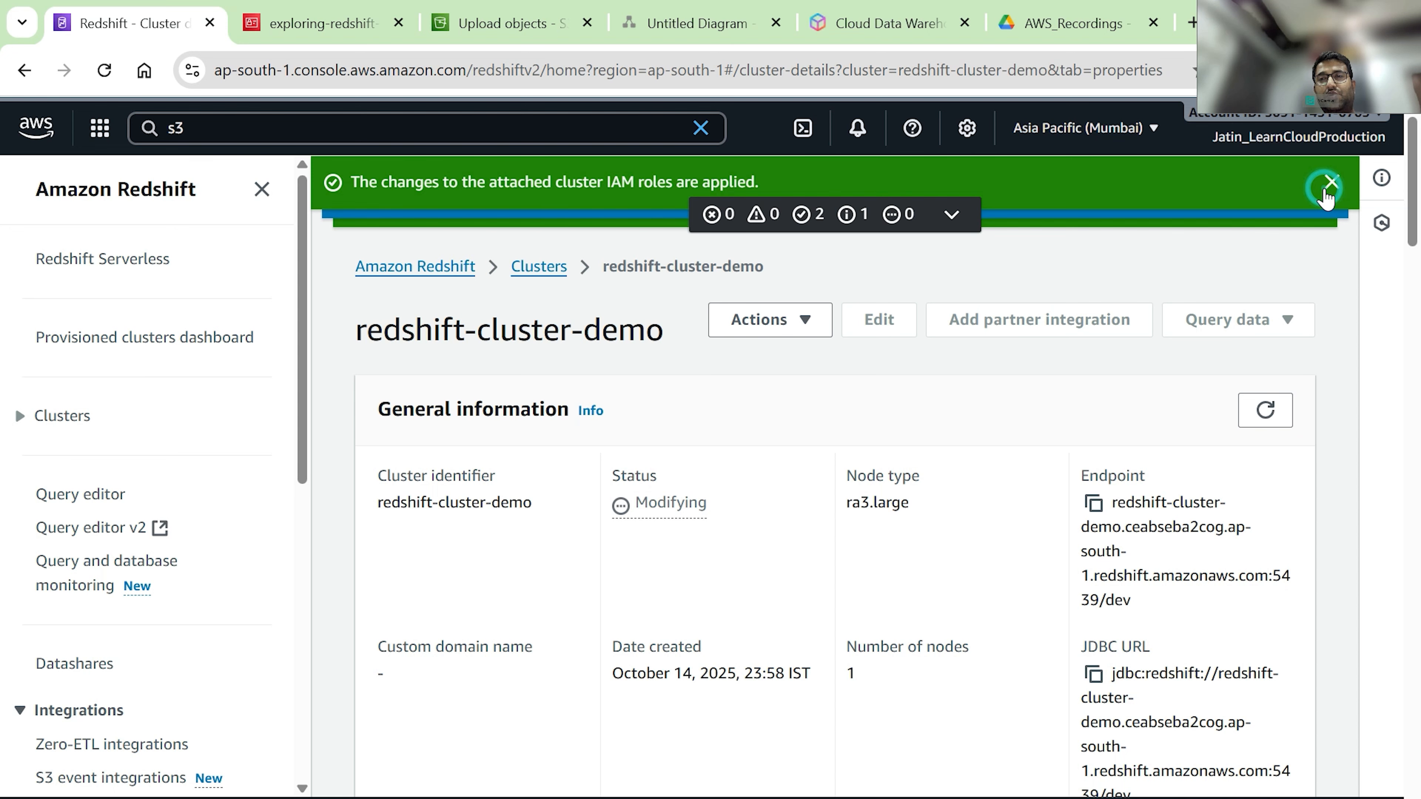
{"action": "left_click", "coordinate": [1327, 187]}
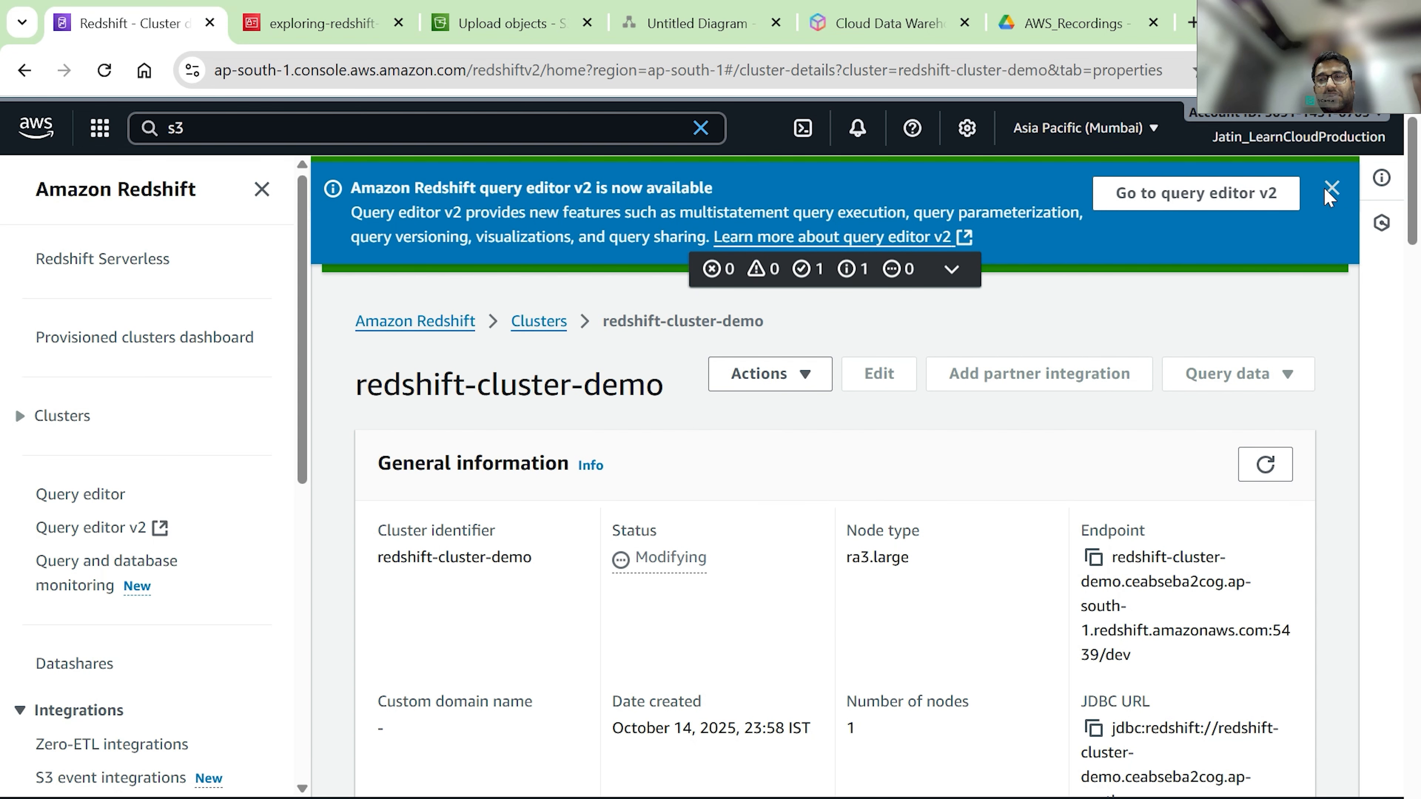
{"action": "left_click", "coordinate": [1330, 190]}
{"action": "left_click", "coordinate": [1331, 189]}
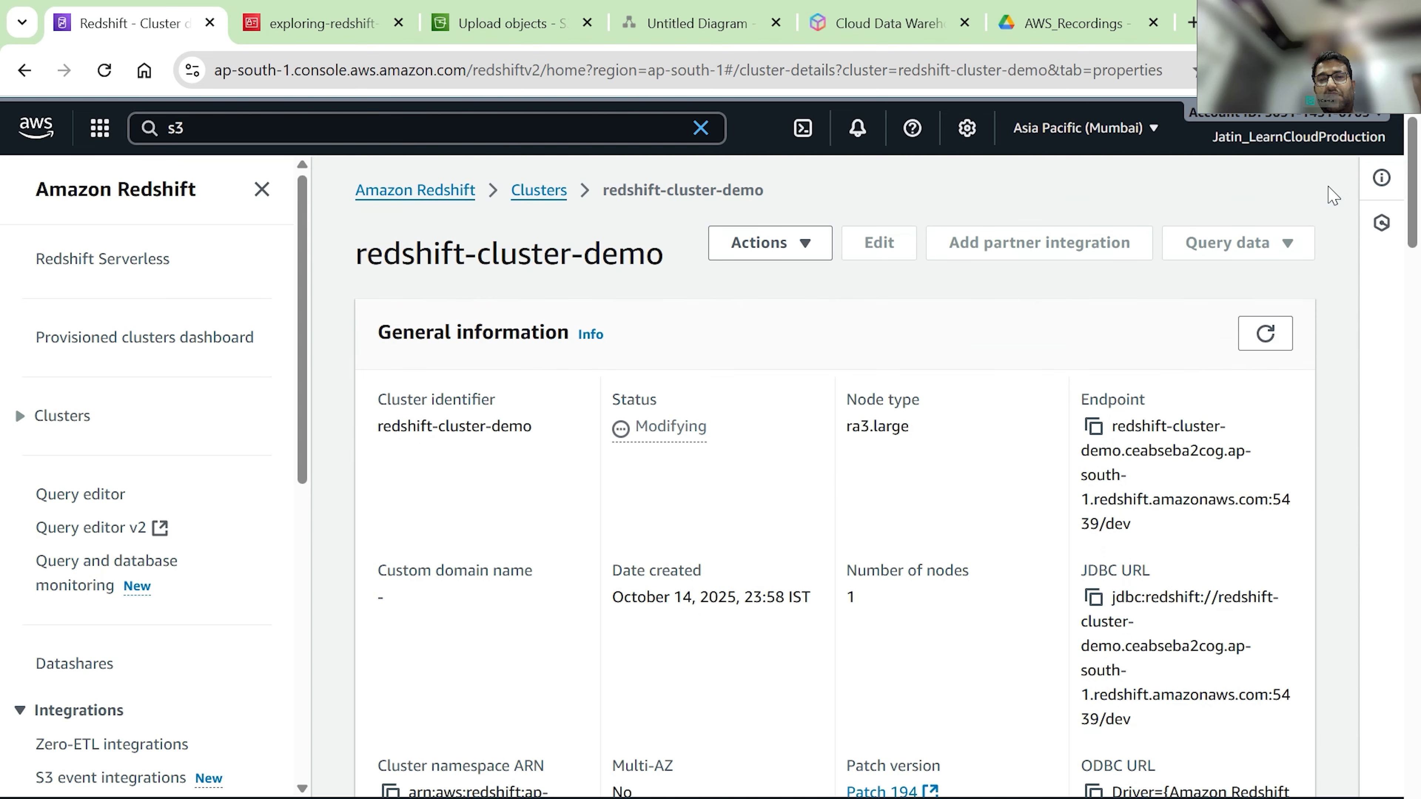
- Close the upload summary in S3 and copy the S3 URI of my-retail-data.csv from the bucket's object list
{"action": "left_click", "coordinate": [487, 23]}
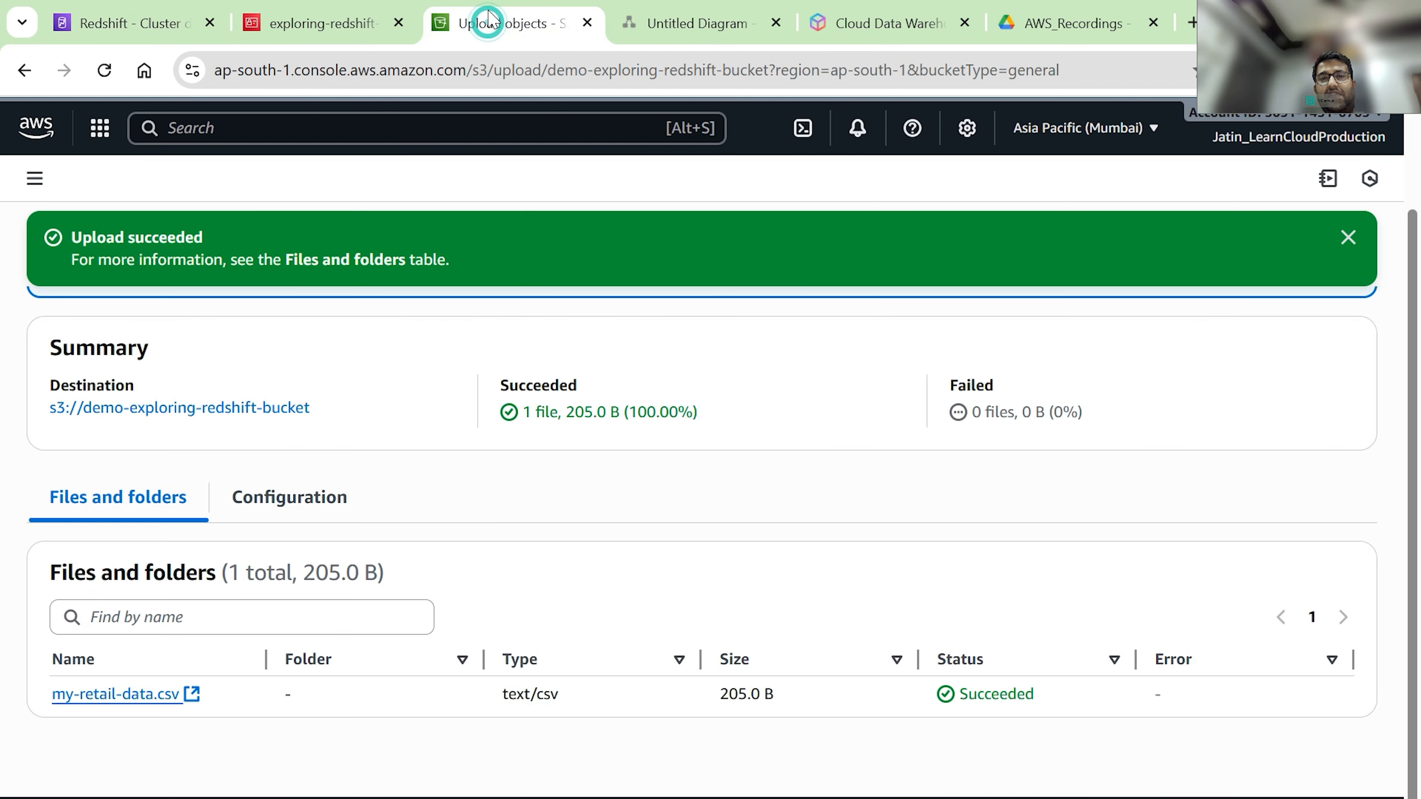
{"action": "left_click", "coordinate": [1348, 239]}
{"action": "left_click", "coordinate": [1311, 210]}
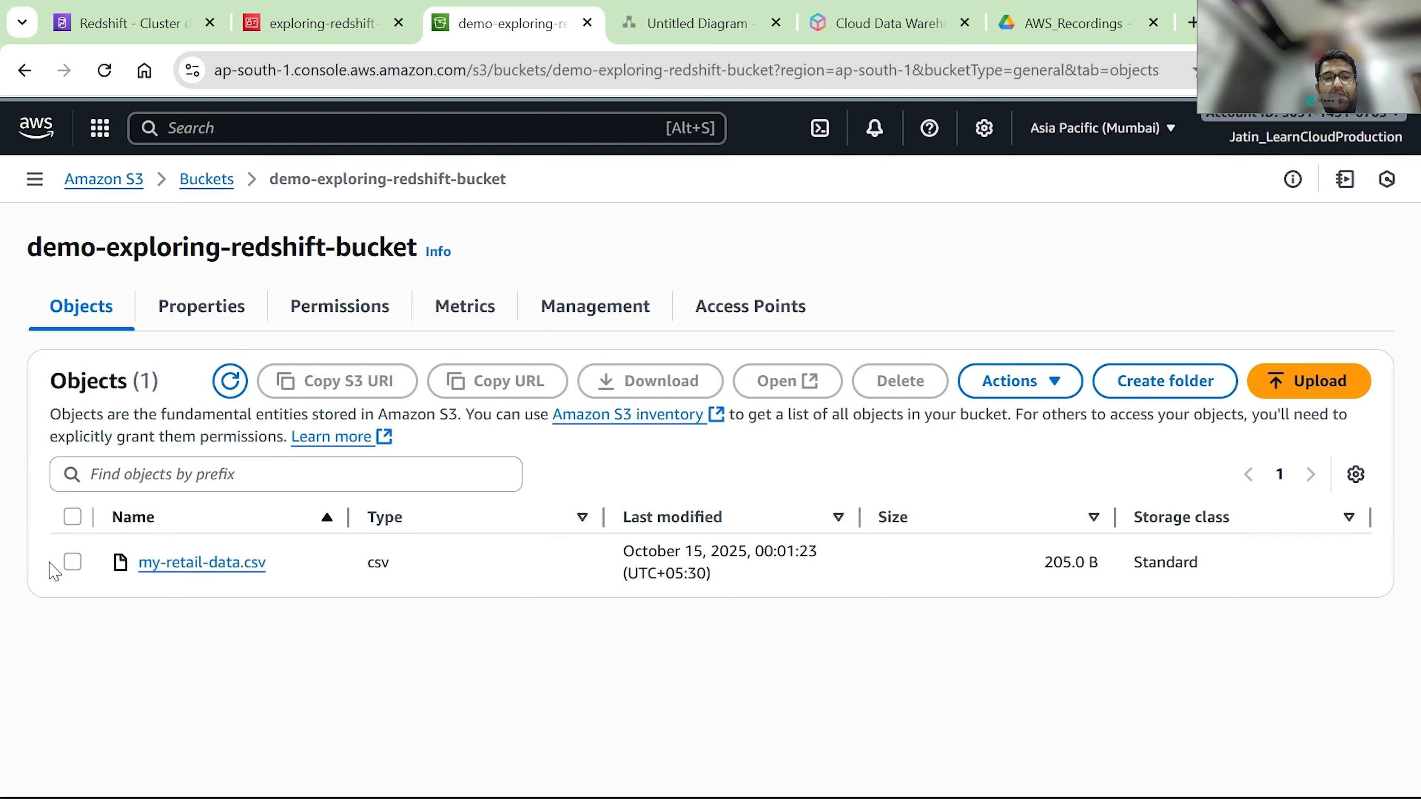
{"action": "left_click", "coordinate": [72, 562]}
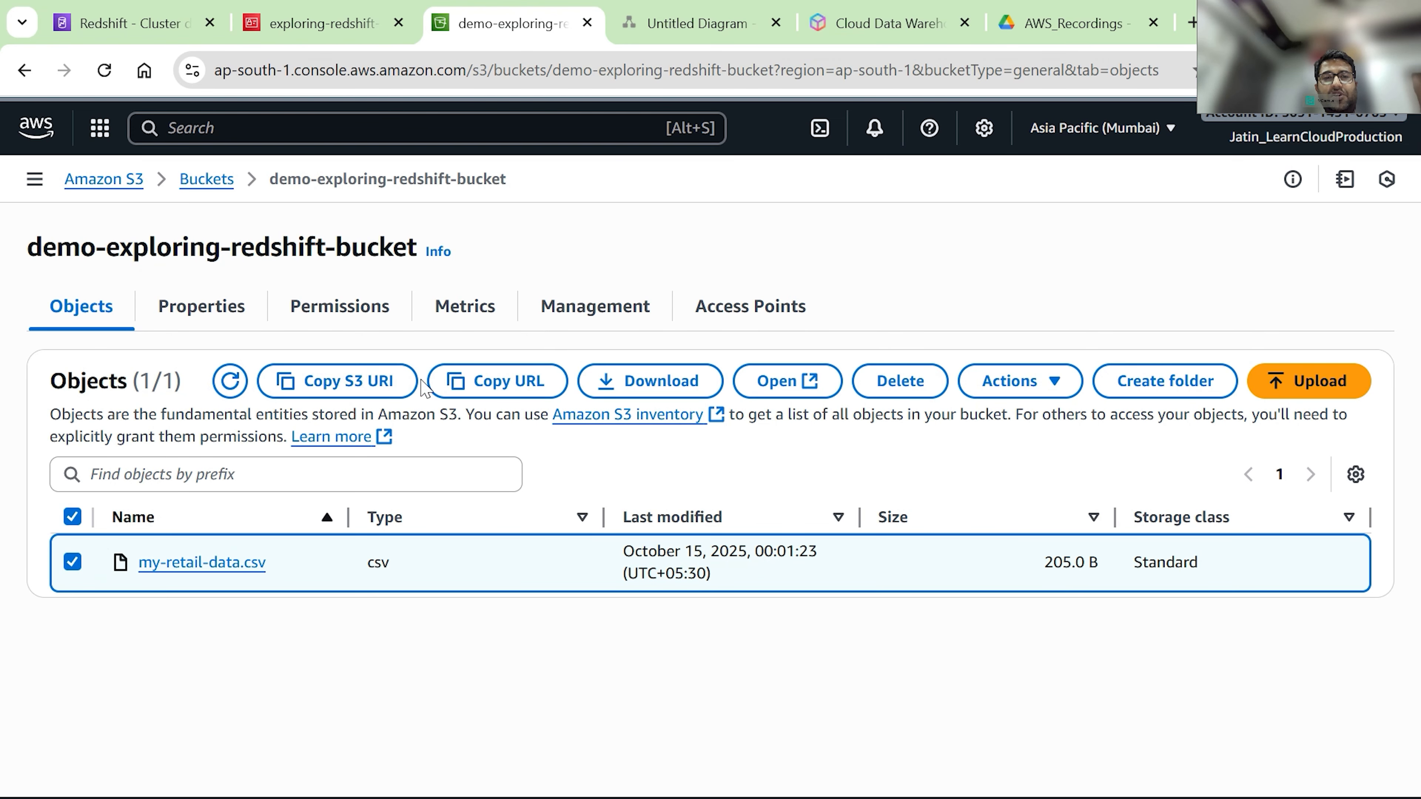
{"action": "left_click", "coordinate": [361, 392]}
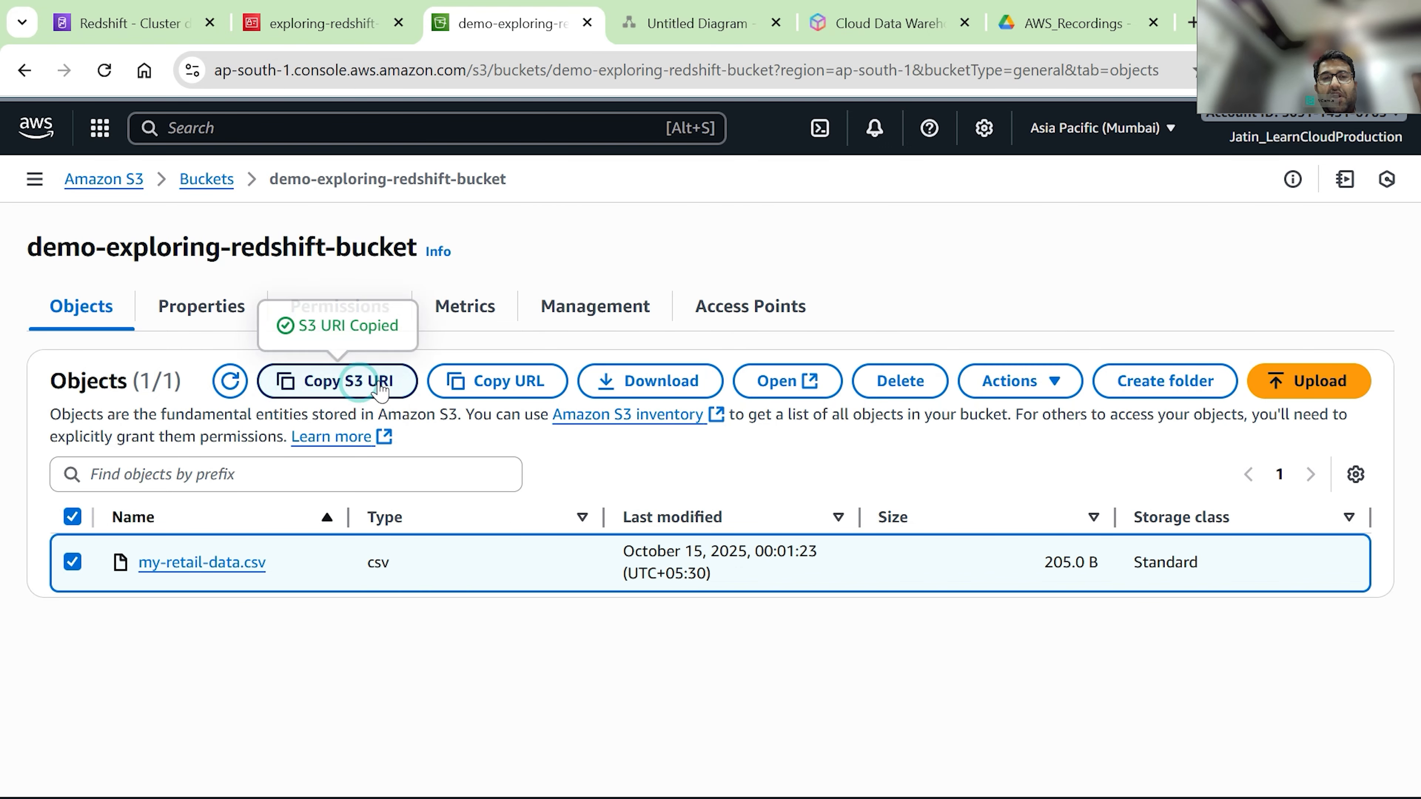
- Switch to Notepad++ and set the COPY statement's source path in the new 439 script to s3://demo-exploring-redshift-bucket/my-retail-data.csv
{"action": "key", "text": "alt+Tab"}
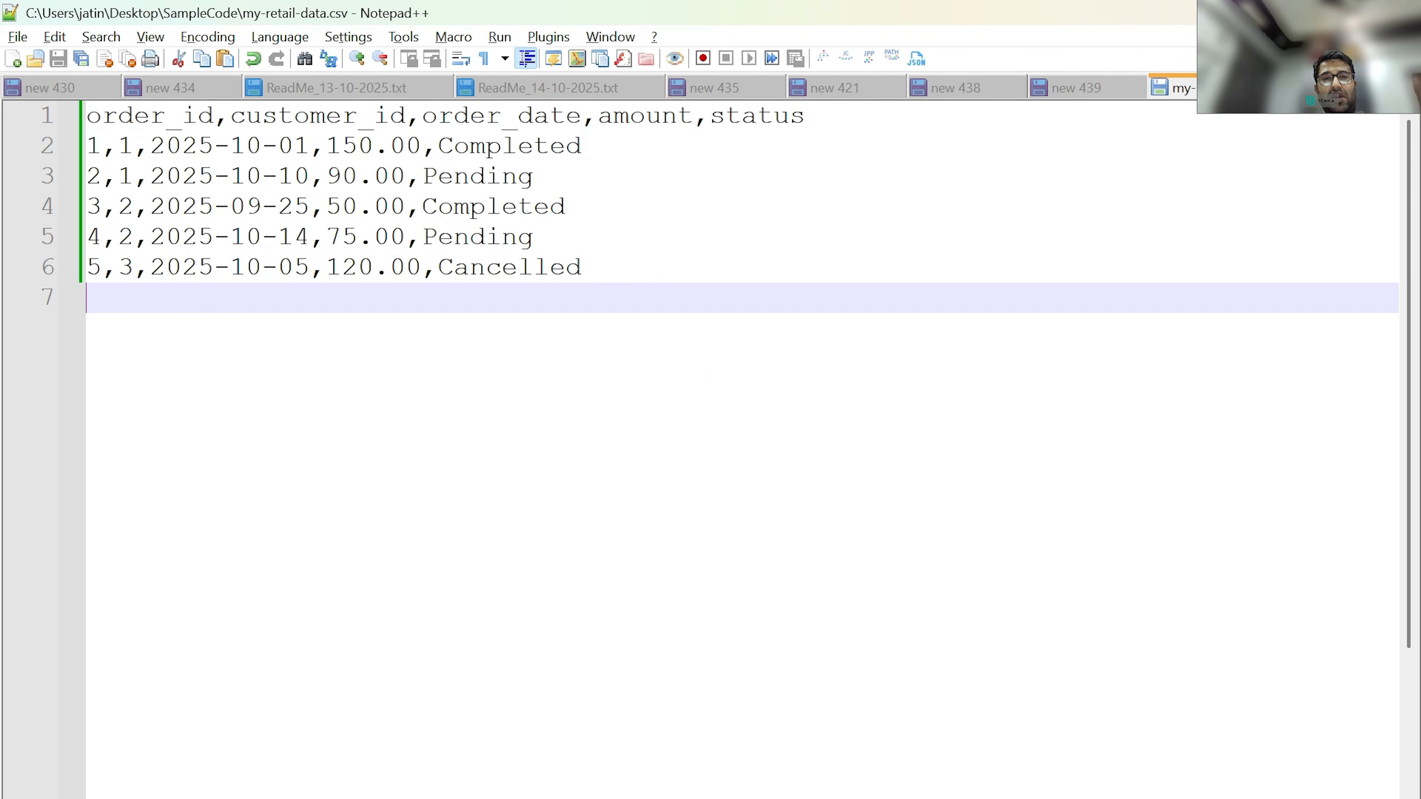
{"action": "left_click", "coordinate": [1075, 88]}
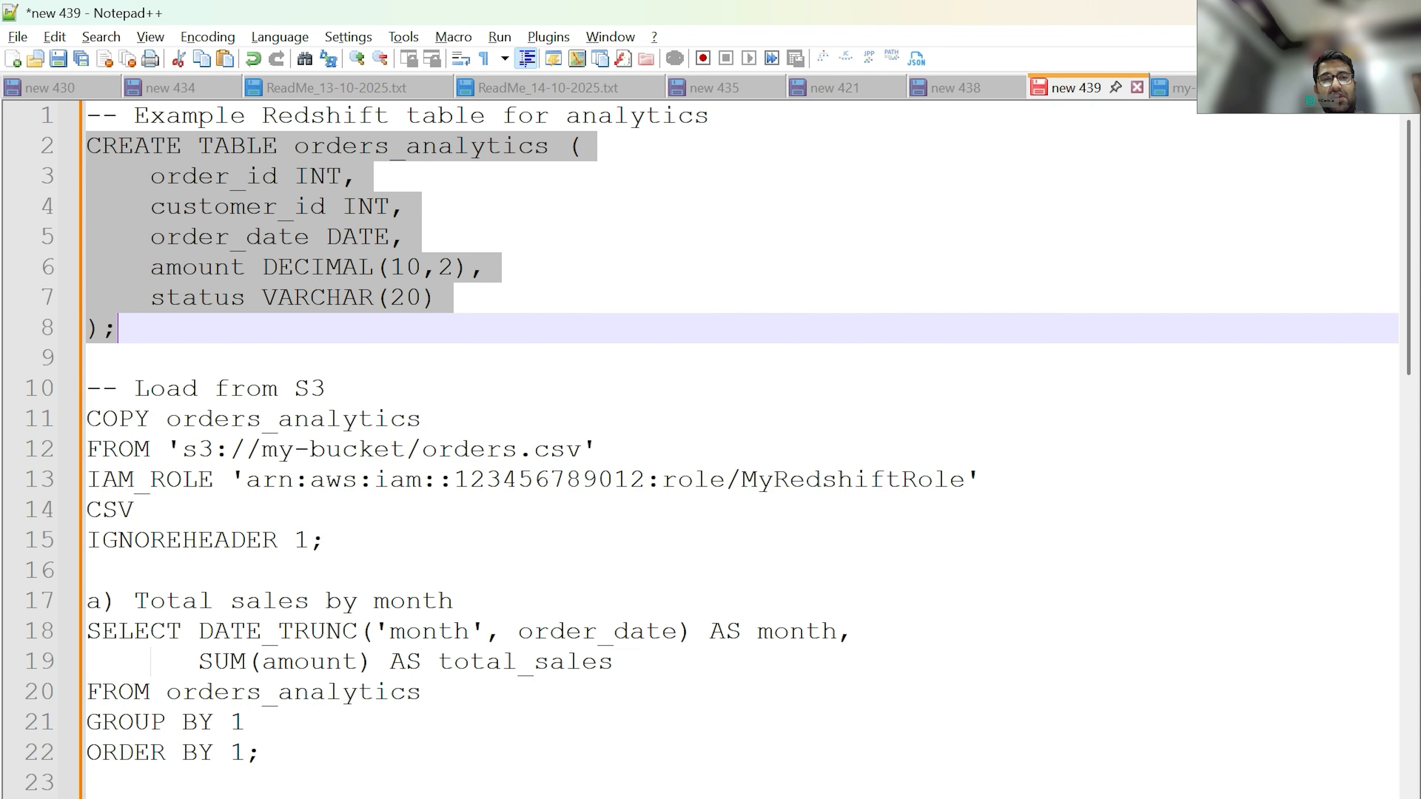
{"action": "left_click_drag", "start_coordinate": [181, 449], "coordinate": [580, 449]}
{"action": "type", "text": "s3://demo-exploring-redshift-bucket/my-retail-data.csv"}
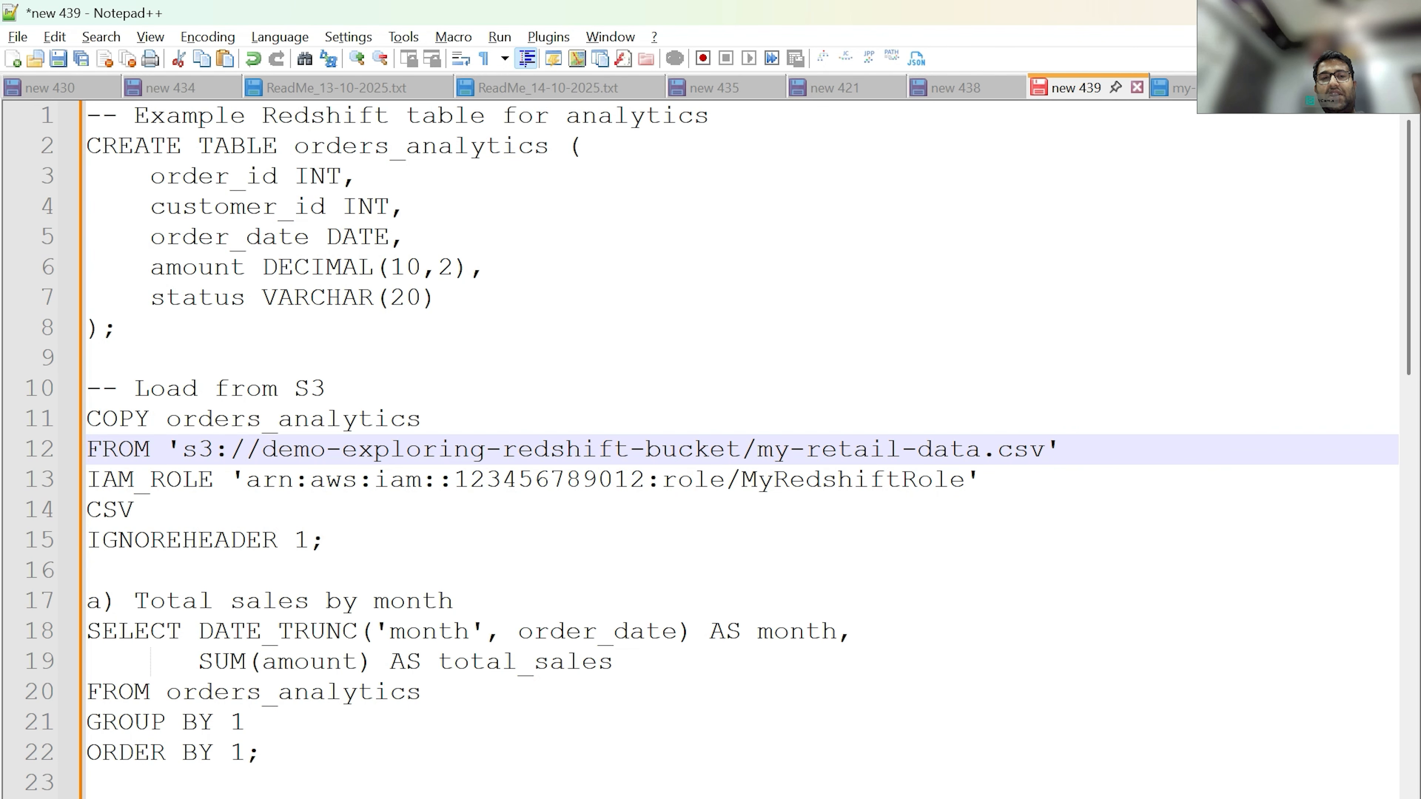
- Copy the ARN of exploring-redshift-demo-role from IAM and replace the placeholder IAM_ROLE value in the Notepad++ COPY statement with it
{"action": "key", "text": "alt+Tab"}
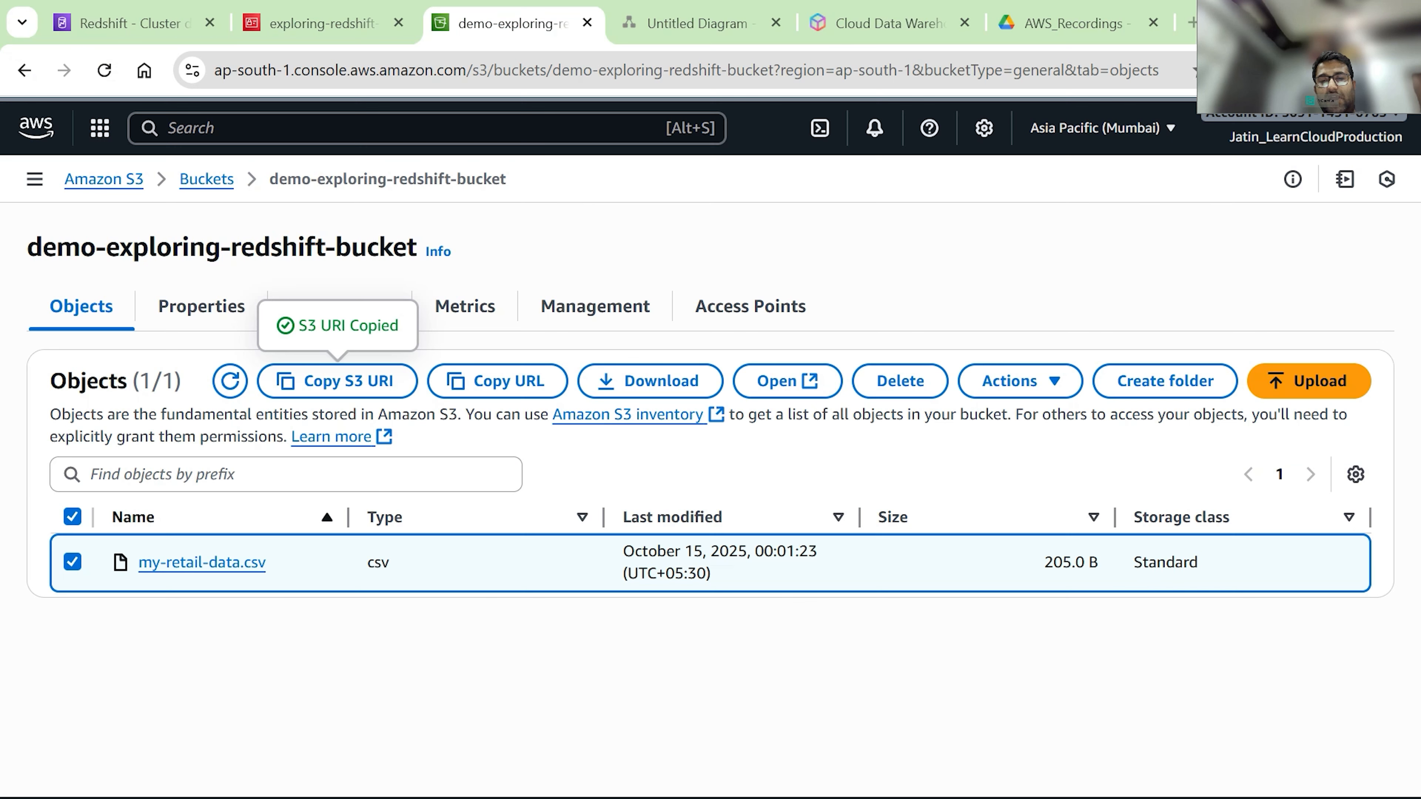
{"action": "left_click", "coordinate": [282, 9]}
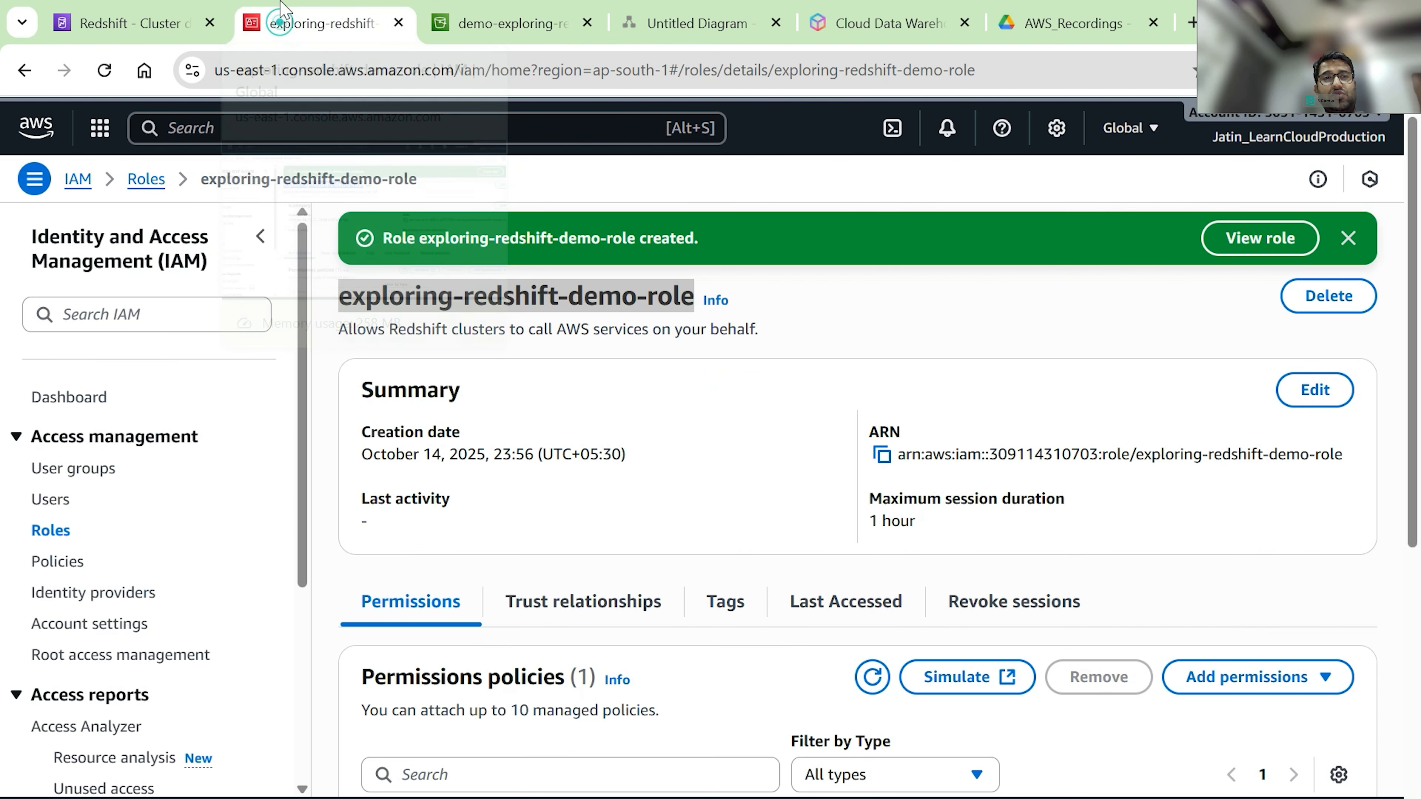
{"action": "left_click", "coordinate": [883, 456]}
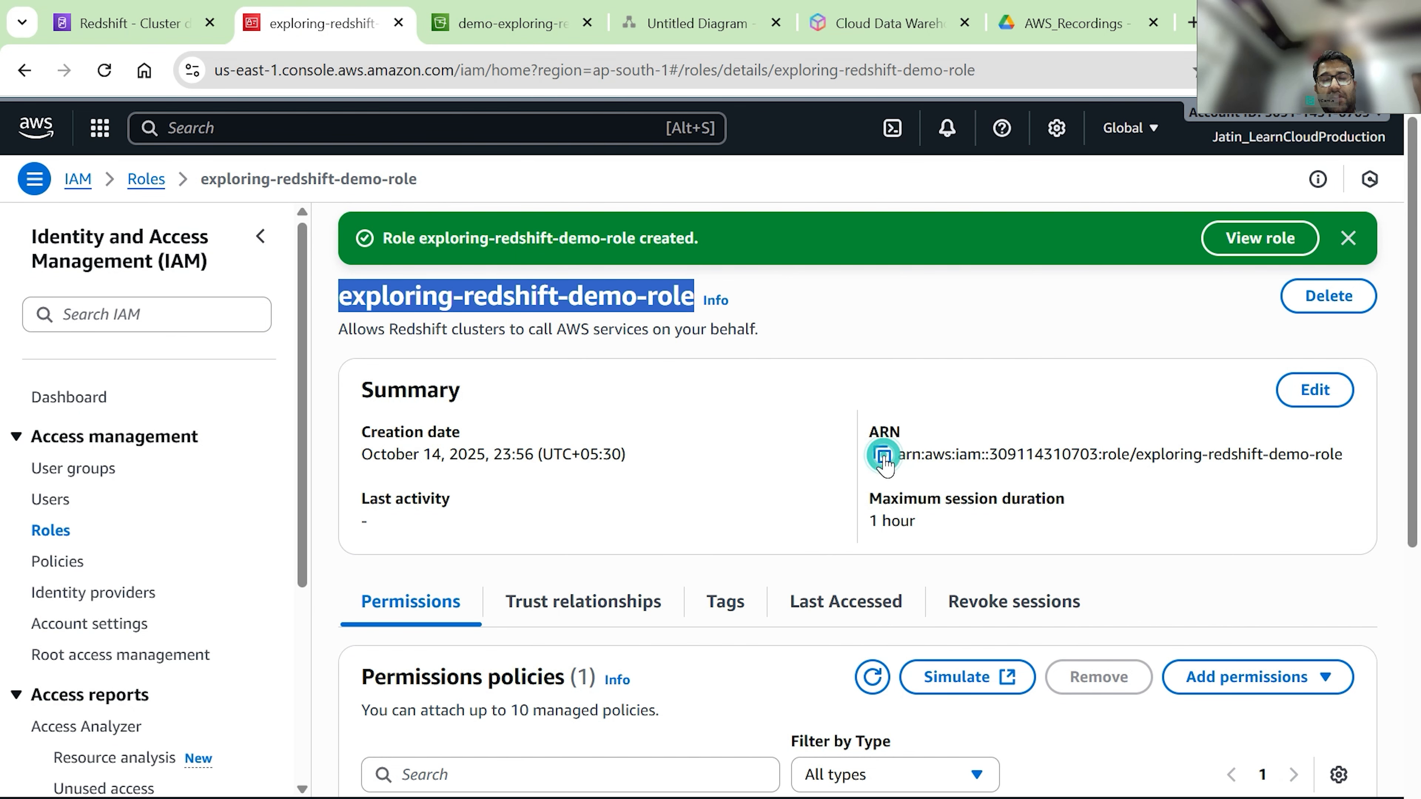
{"action": "key", "text": "alt+Tab"}
{"action": "left_click_drag", "start_coordinate": [246, 479], "coordinate": [965, 479]}
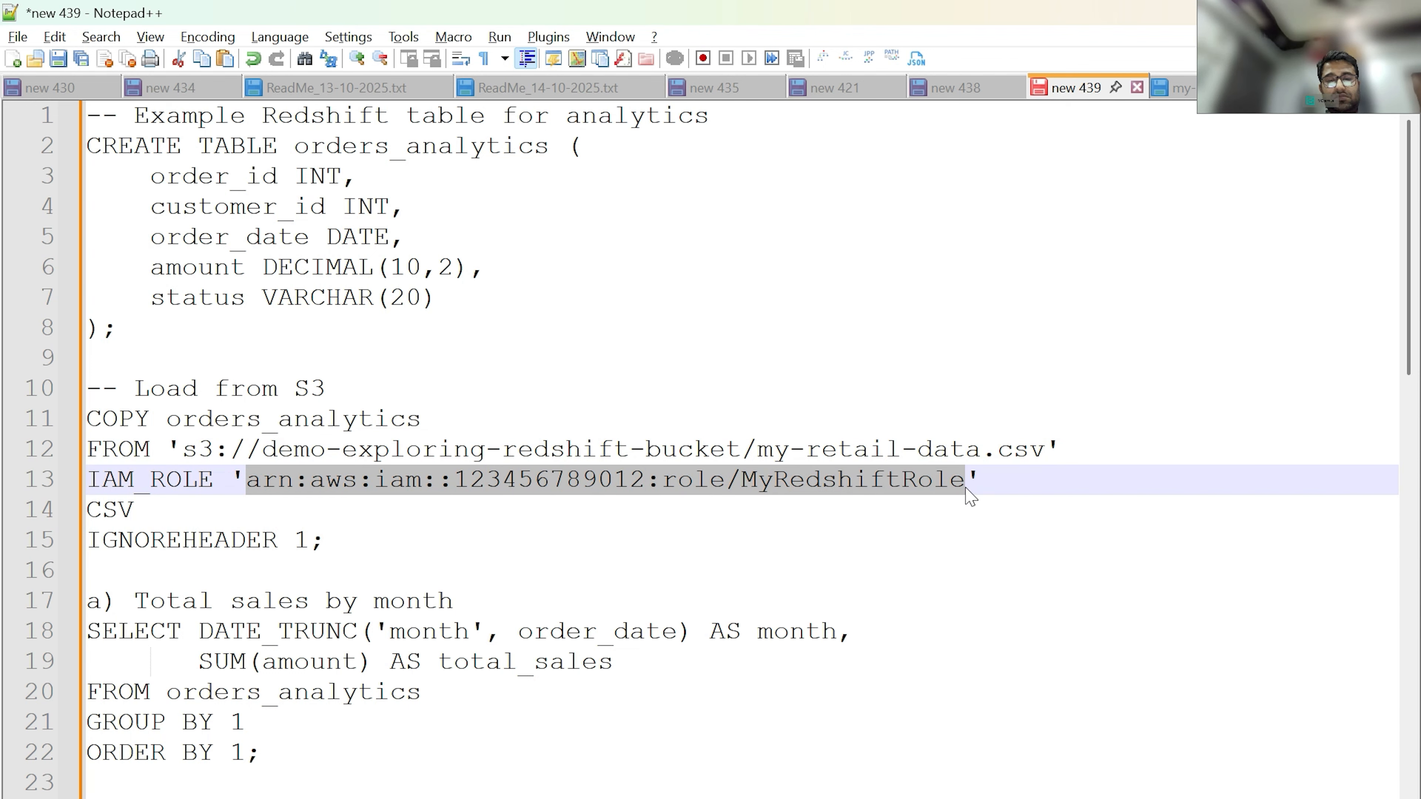
{"action": "key", "text": "ctrl+v"}
- Return to the redshift-cluster-demo details in the browser, refresh its general information and reload the page
{"action": "key", "text": "alt+Tab"}
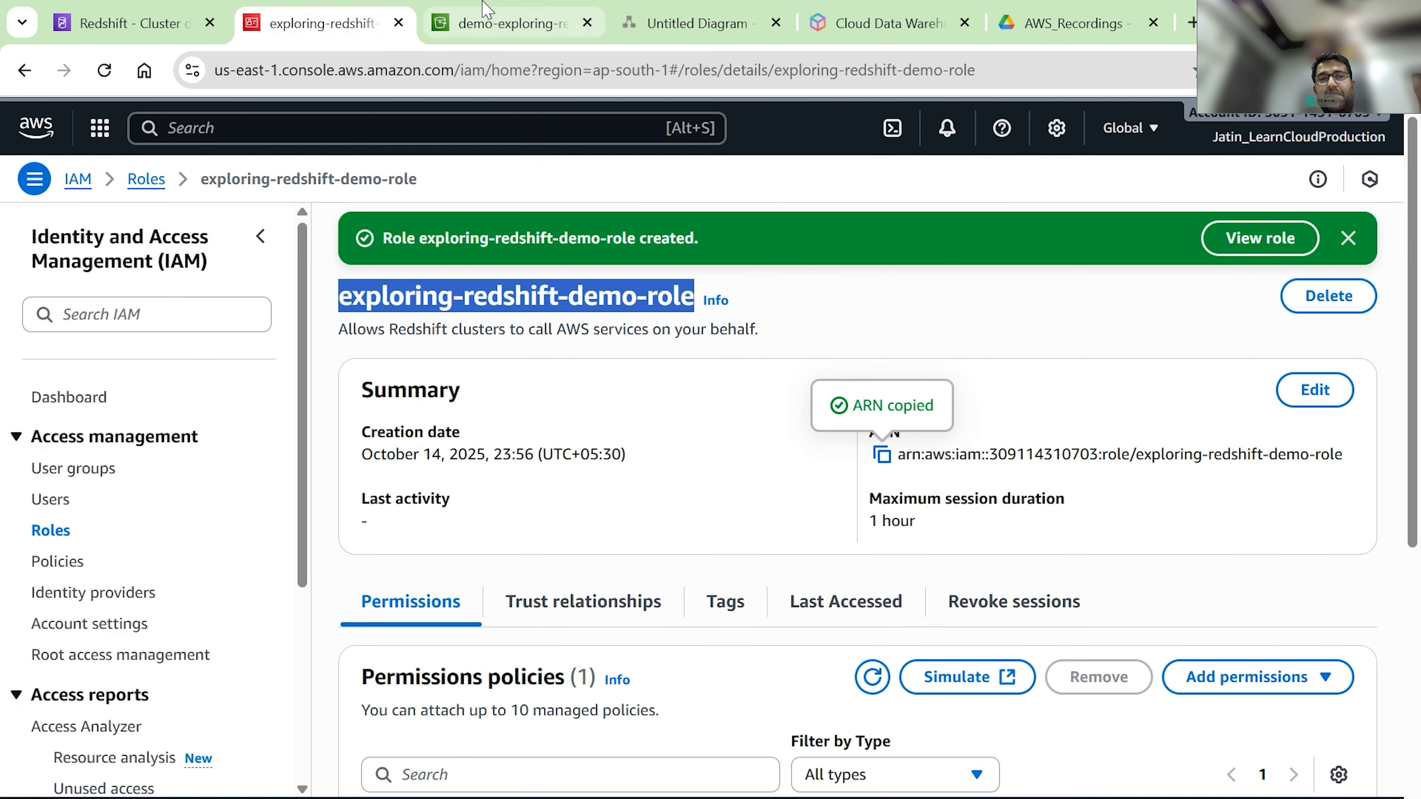
{"action": "left_click", "coordinate": [141, 23]}
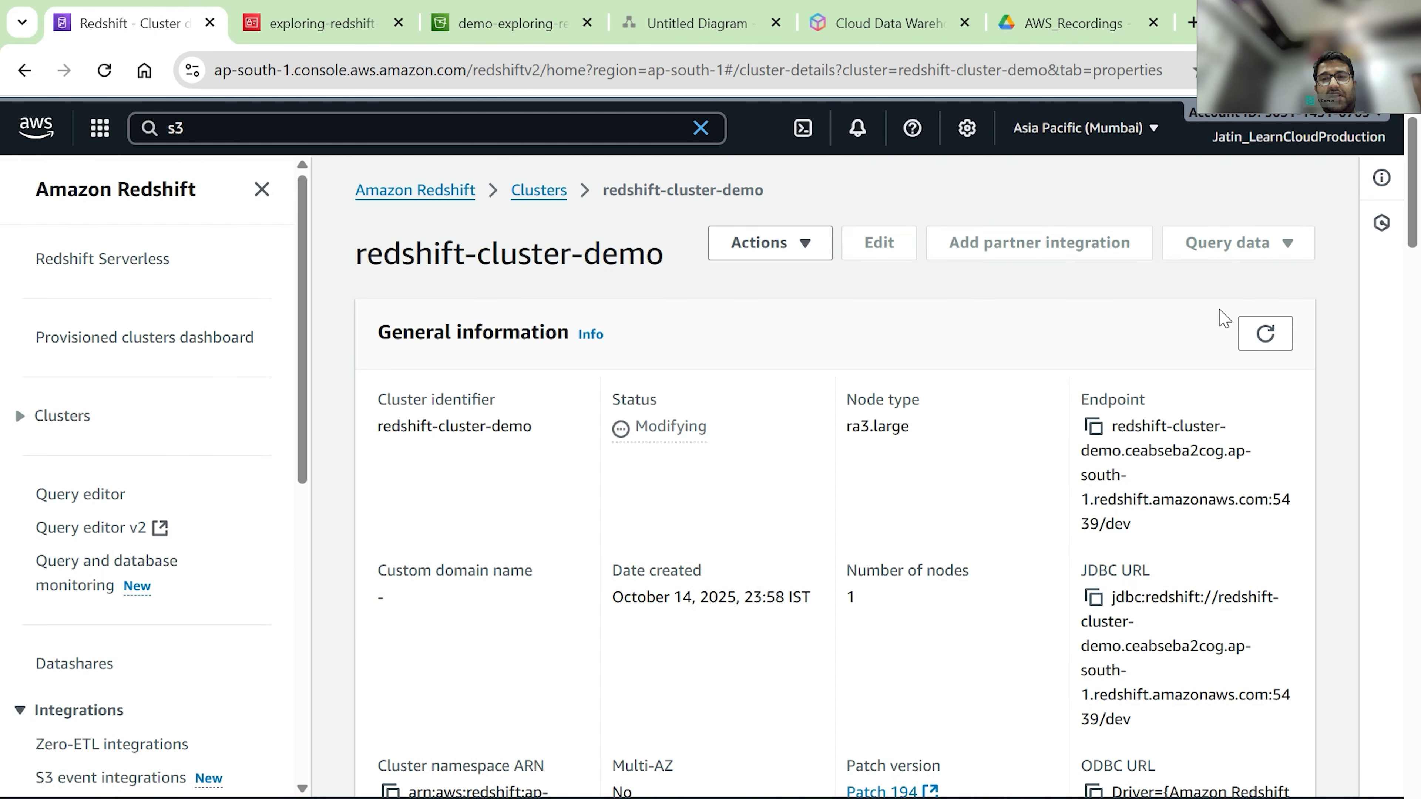
{"action": "left_click", "coordinate": [1266, 333]}
{"action": "left_click", "coordinate": [104, 70]}
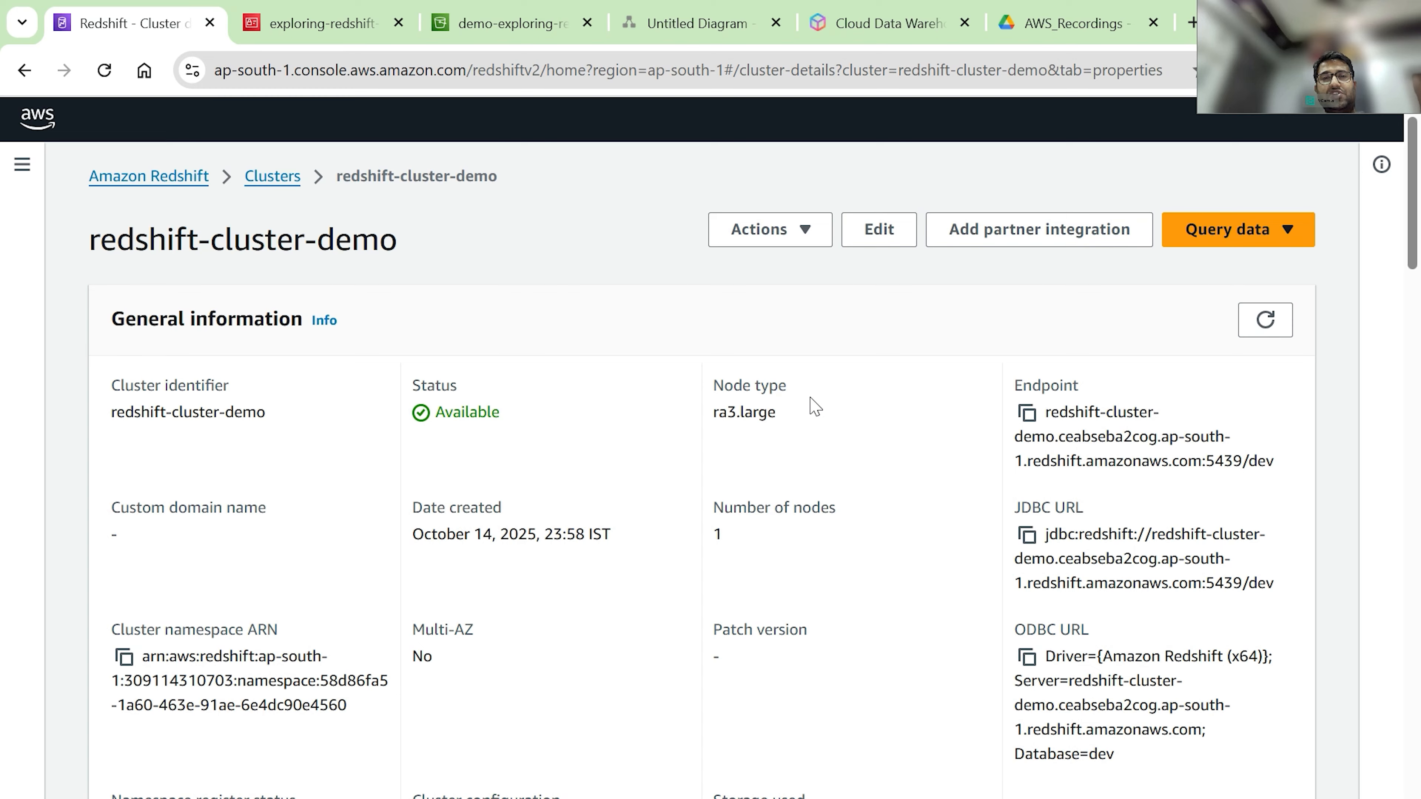
- Open Redshift query editor v2 and delete all the old queries from the Untitled 1 script
{"action": "left_click", "coordinate": [16, 168]}
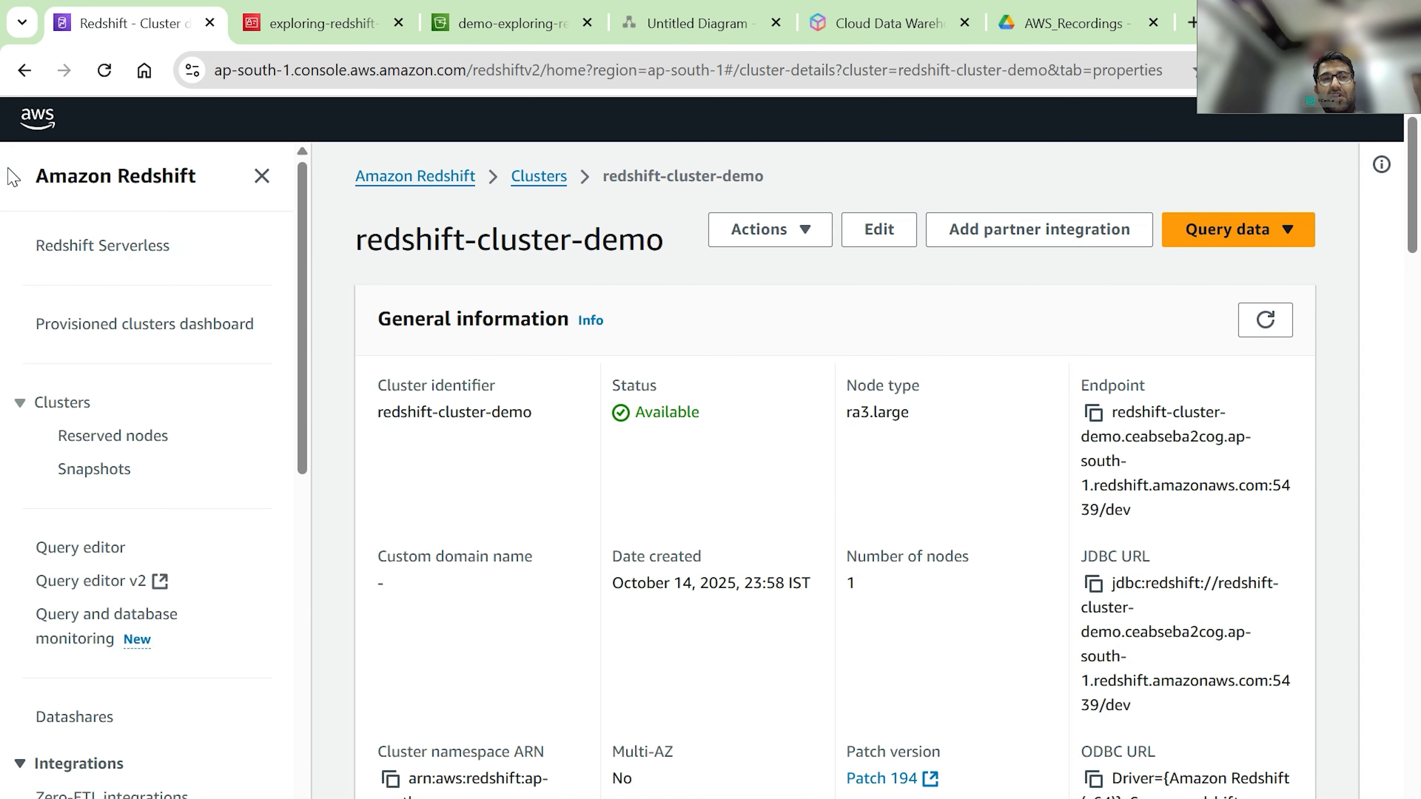
{"action": "left_click", "coordinate": [102, 582]}
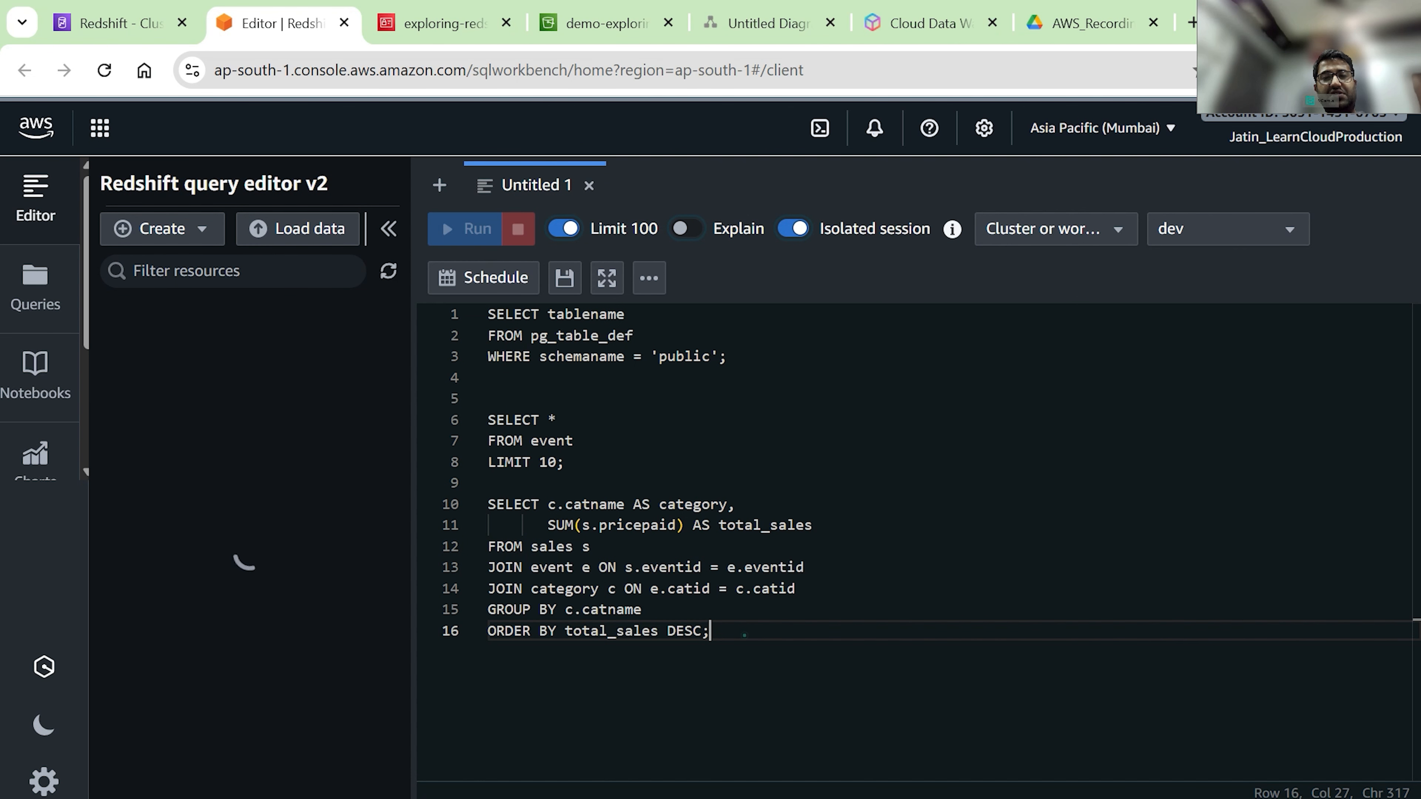
{"action": "key", "text": "ctrl+a"}
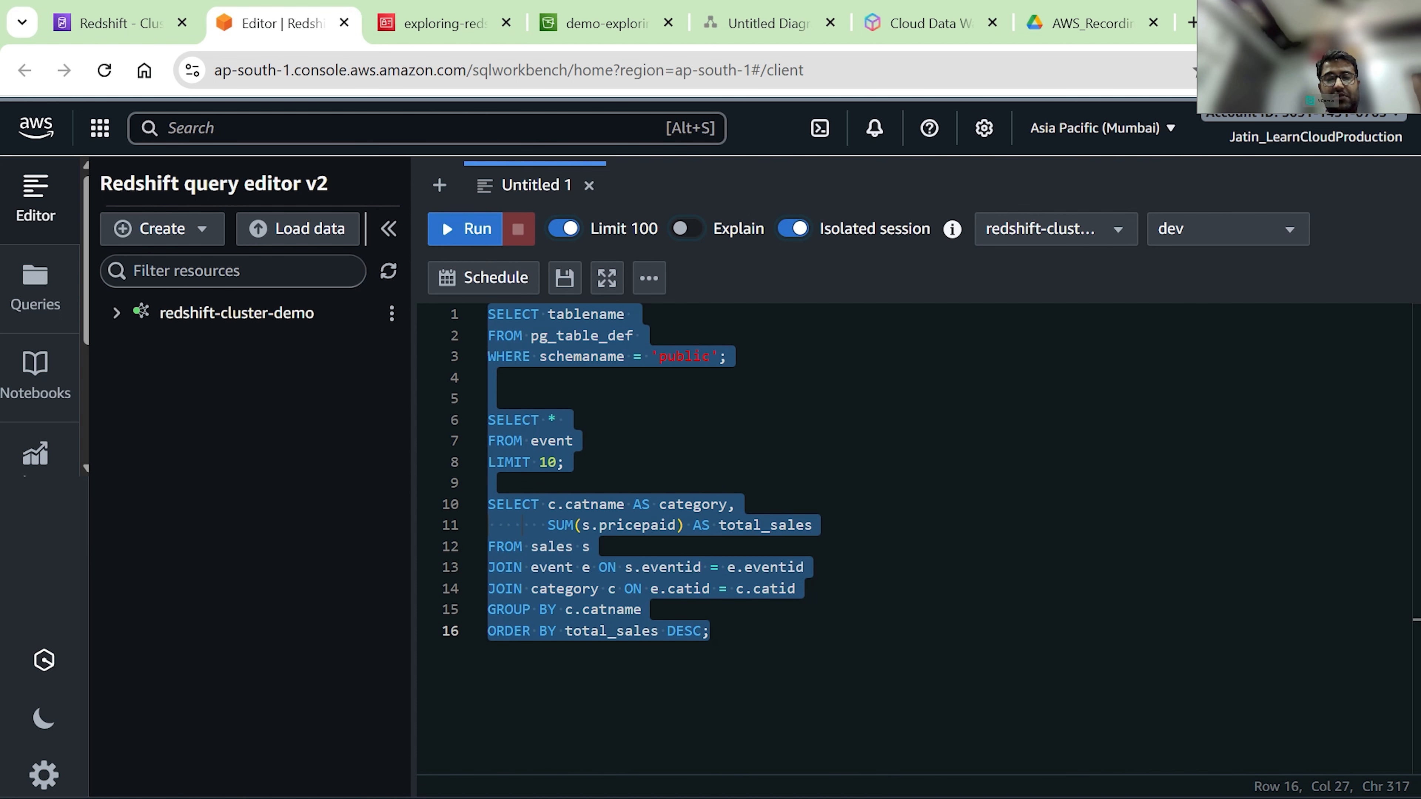
{"action": "key", "text": "BackSpace"}
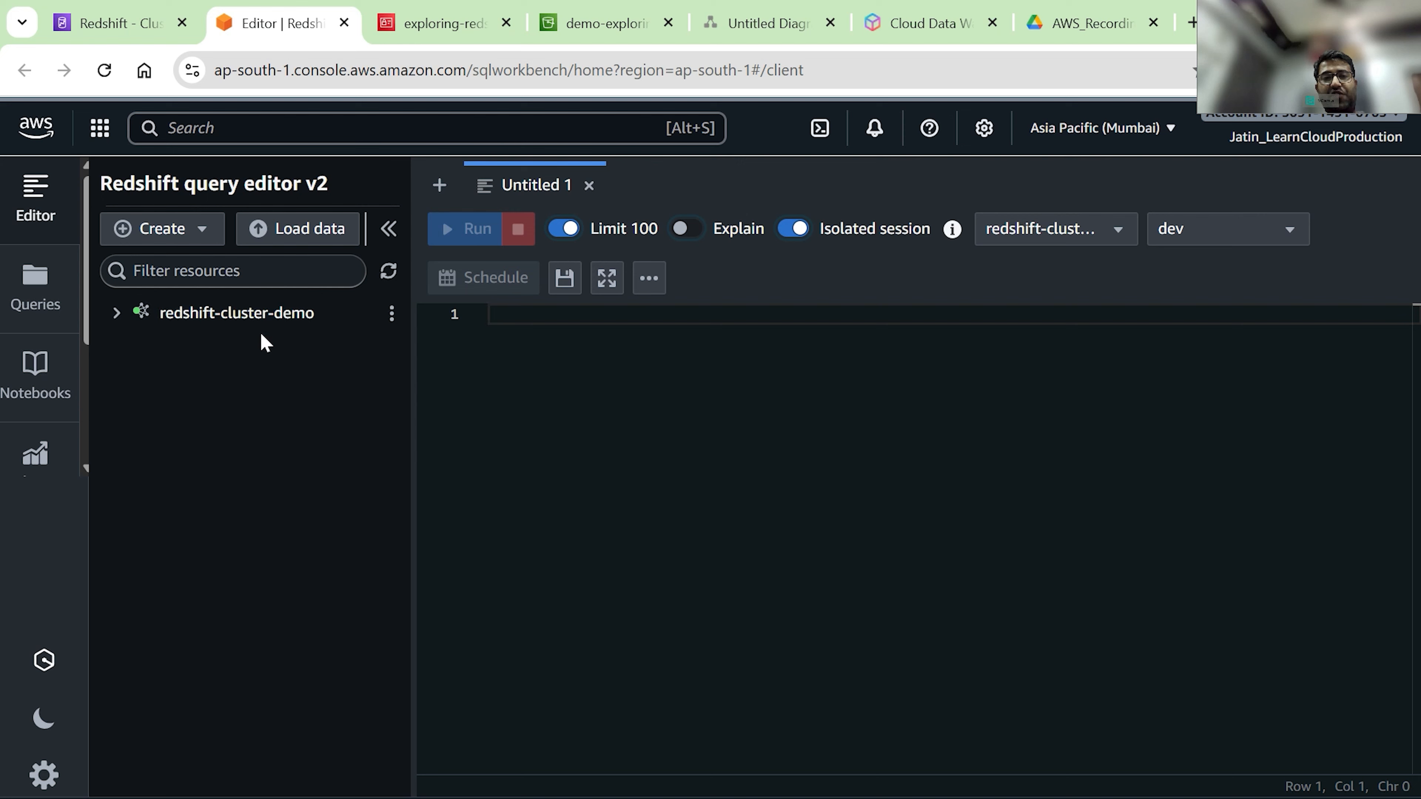
- Review the connection settings of redshift-cluster-demo, including authentication method, database and user name, and close them without saving
{"action": "left_click", "coordinate": [391, 316]}
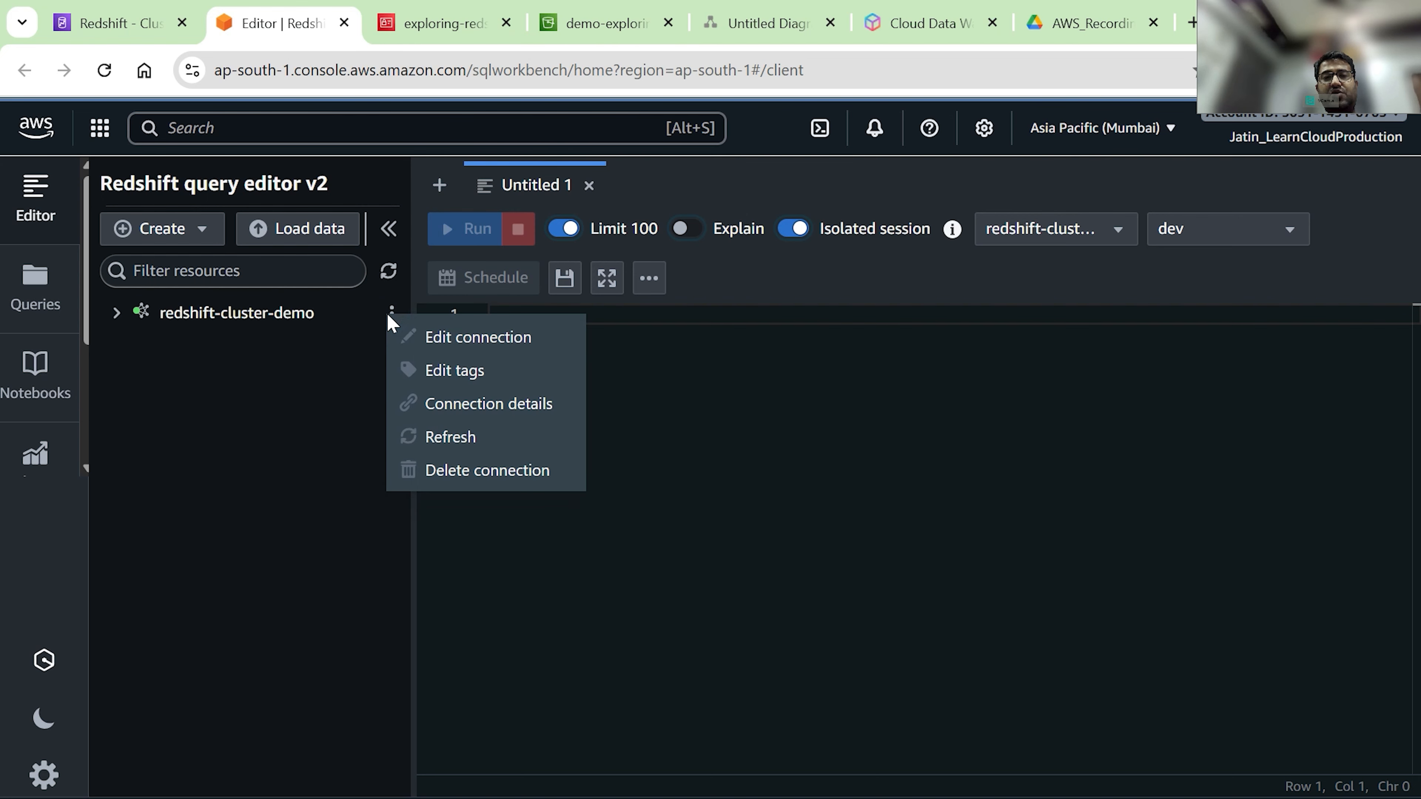
{"action": "left_click", "coordinate": [468, 348]}
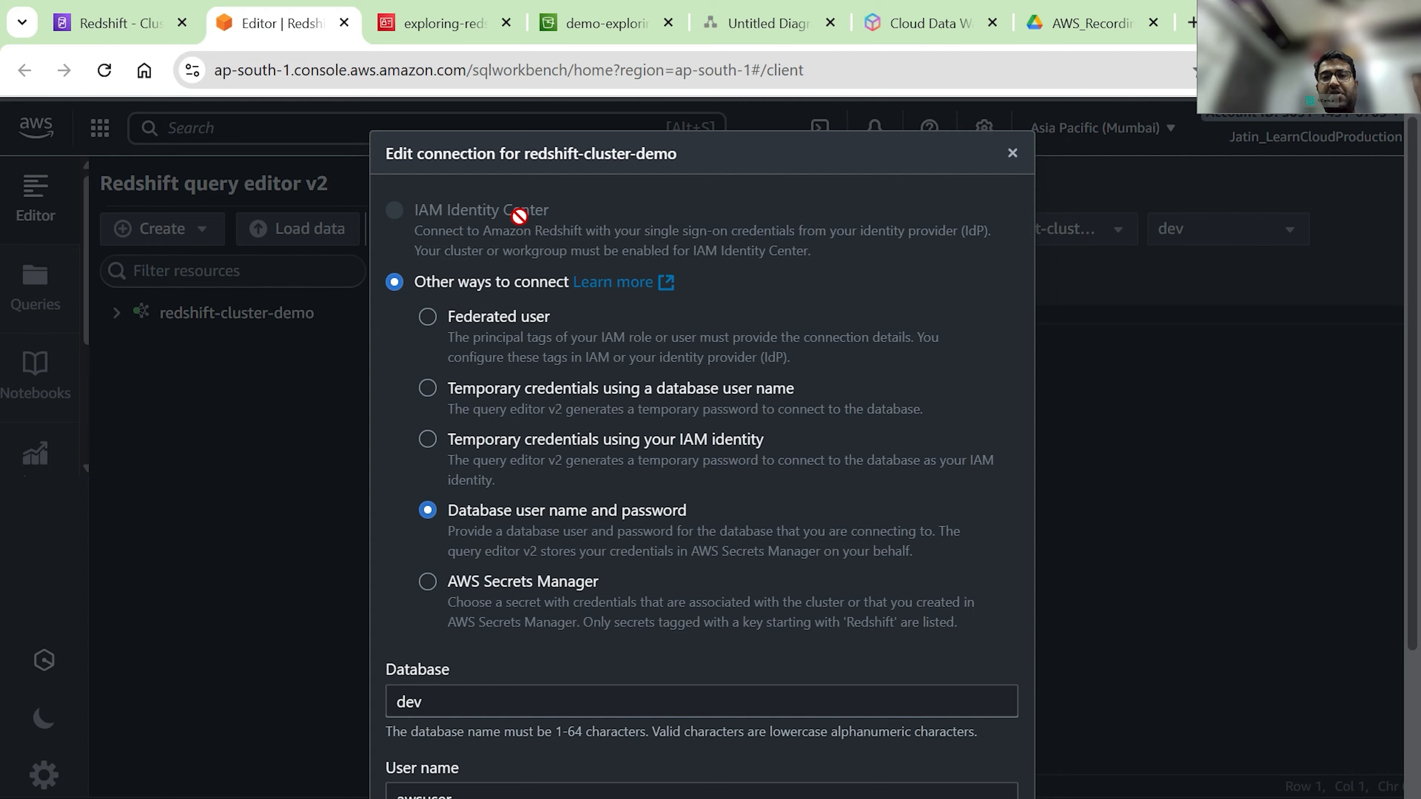
{"action": "scroll", "coordinate": [593, 530], "scroll_direction": "down", "scroll_amount": 4}
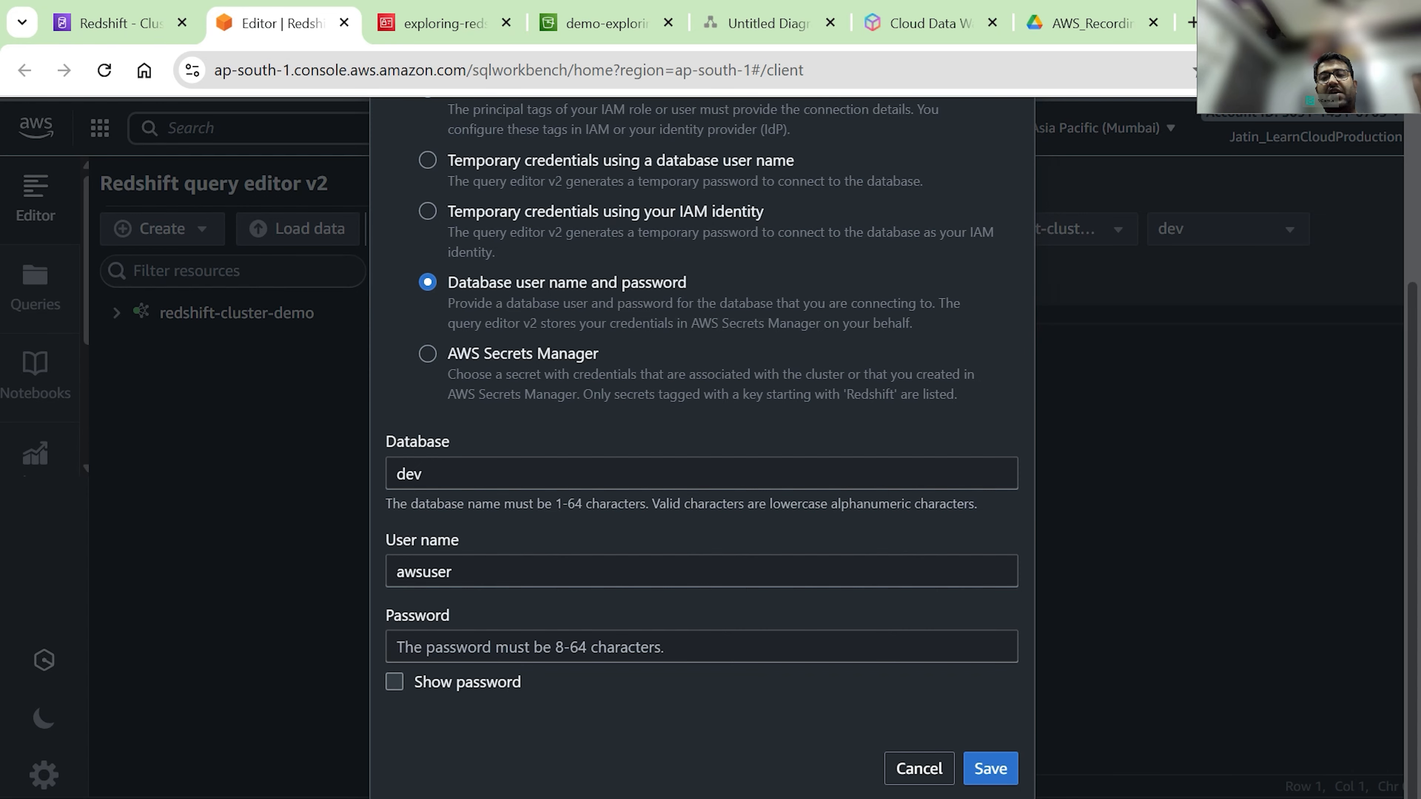
{"action": "left_click", "coordinate": [906, 768]}
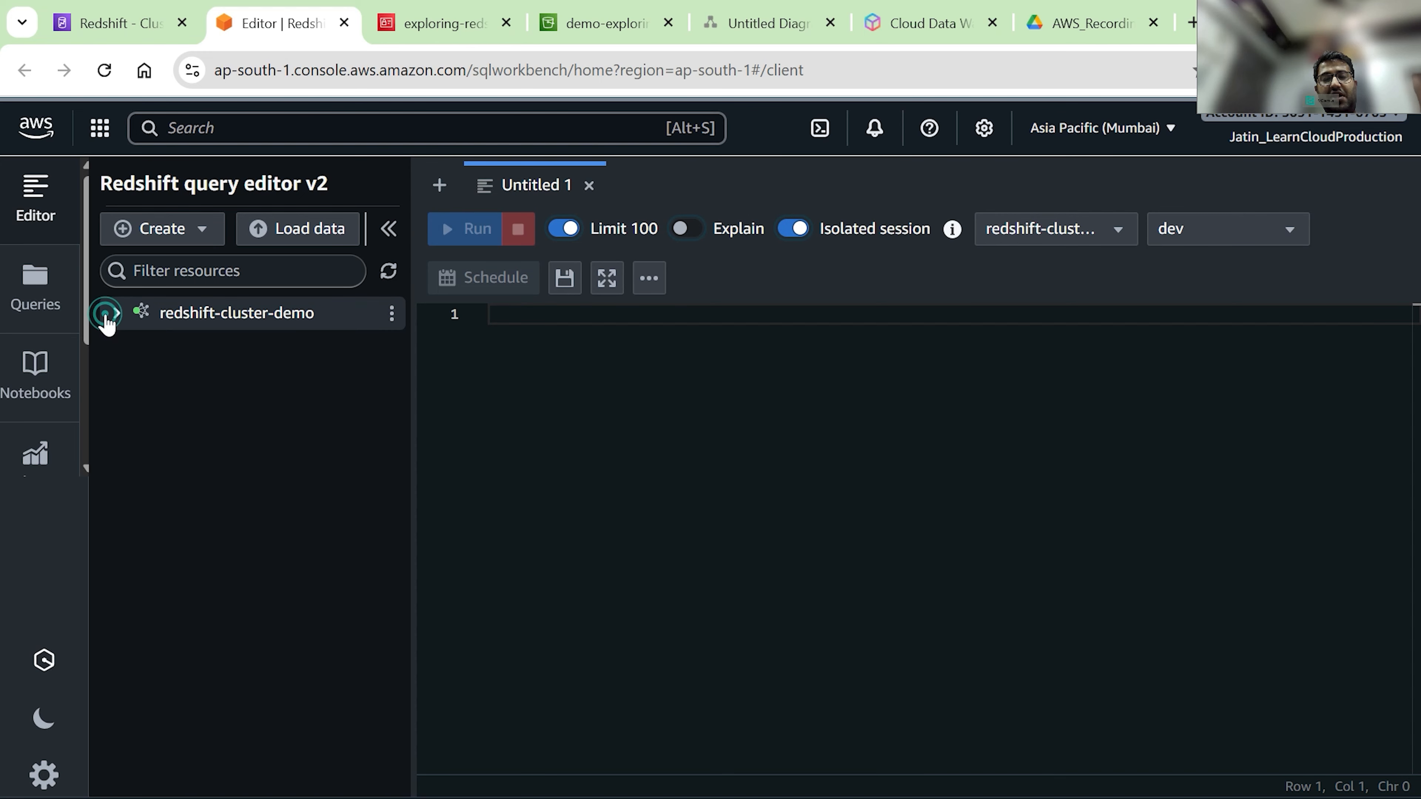
- Expand redshift-cluster-demo's native databases down to the public schema of dev to examine its contents
{"action": "left_click", "coordinate": [107, 317]}
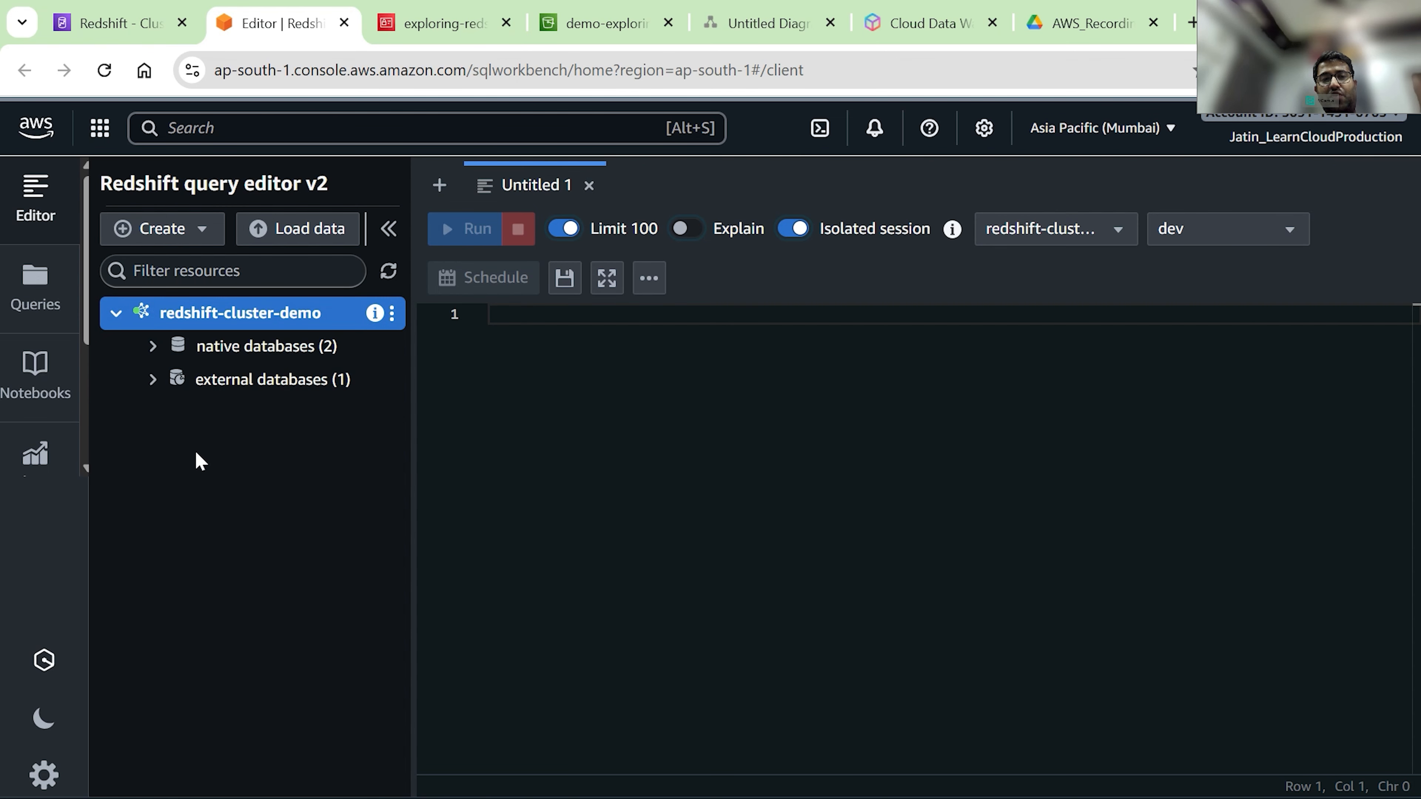
{"action": "left_click", "coordinate": [151, 346]}
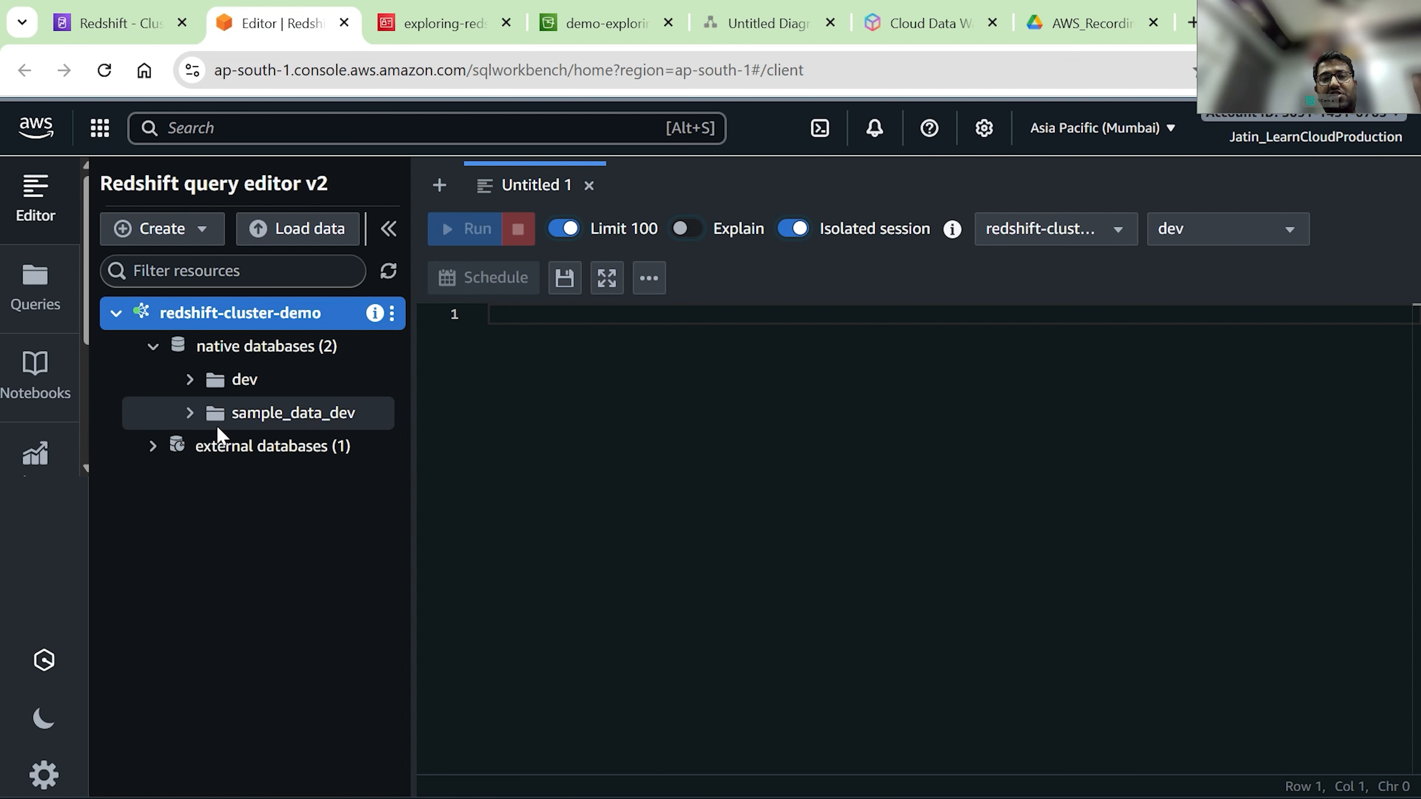
{"action": "left_click", "coordinate": [189, 379]}
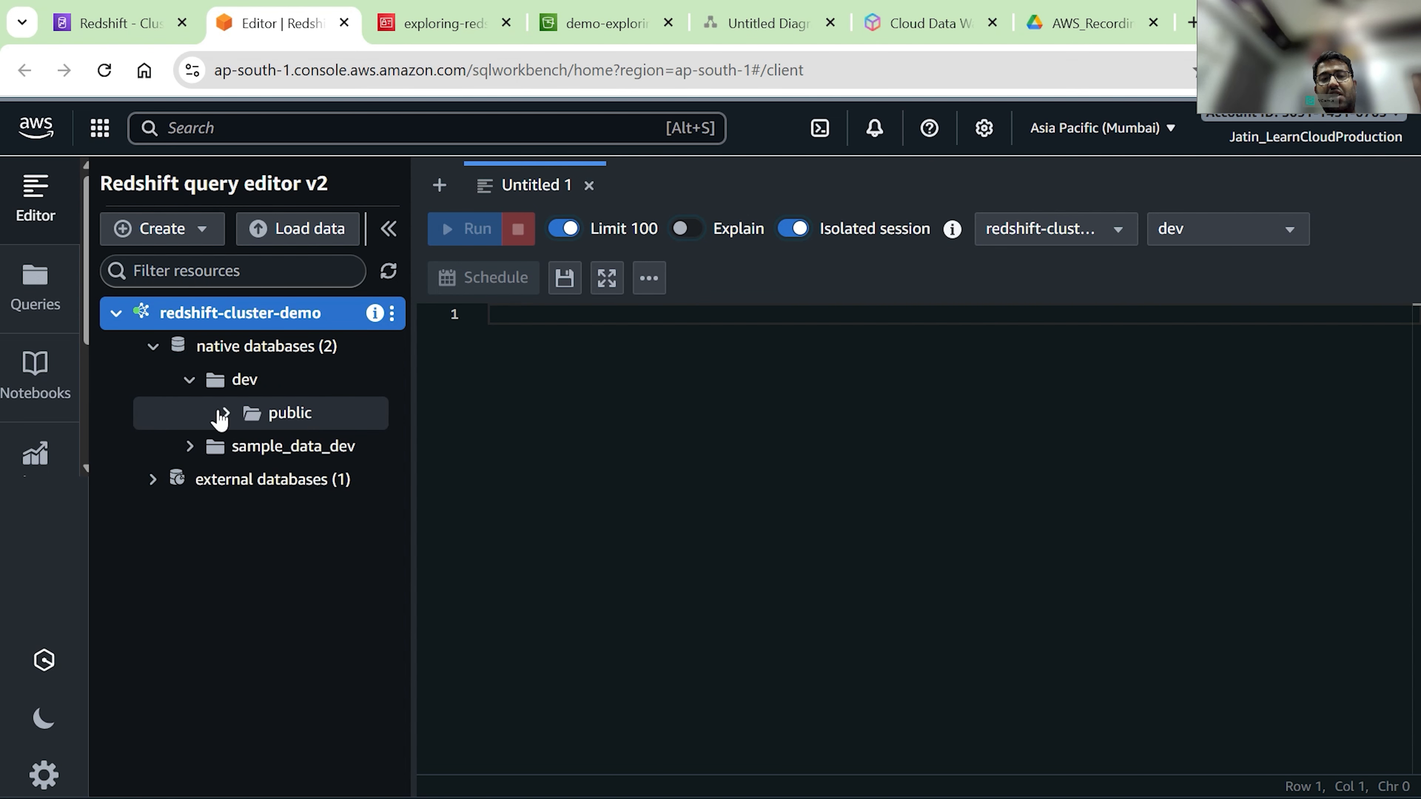
{"action": "left_click", "coordinate": [218, 418]}
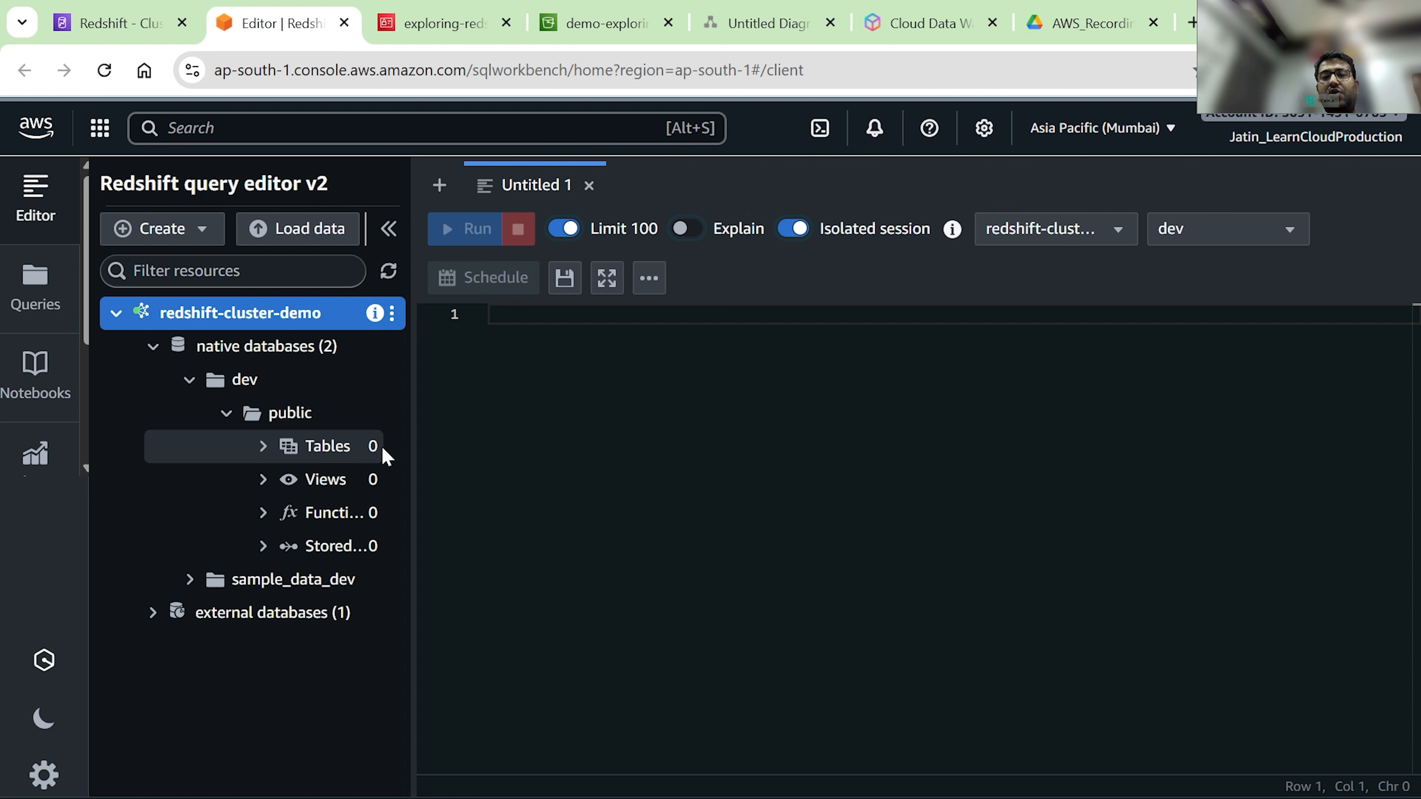
- Copy the CREATE TABLE orders_analytics statement from the Notepad++ script into the empty query editor and run it on dev
{"action": "left_click", "coordinate": [877, 739]}
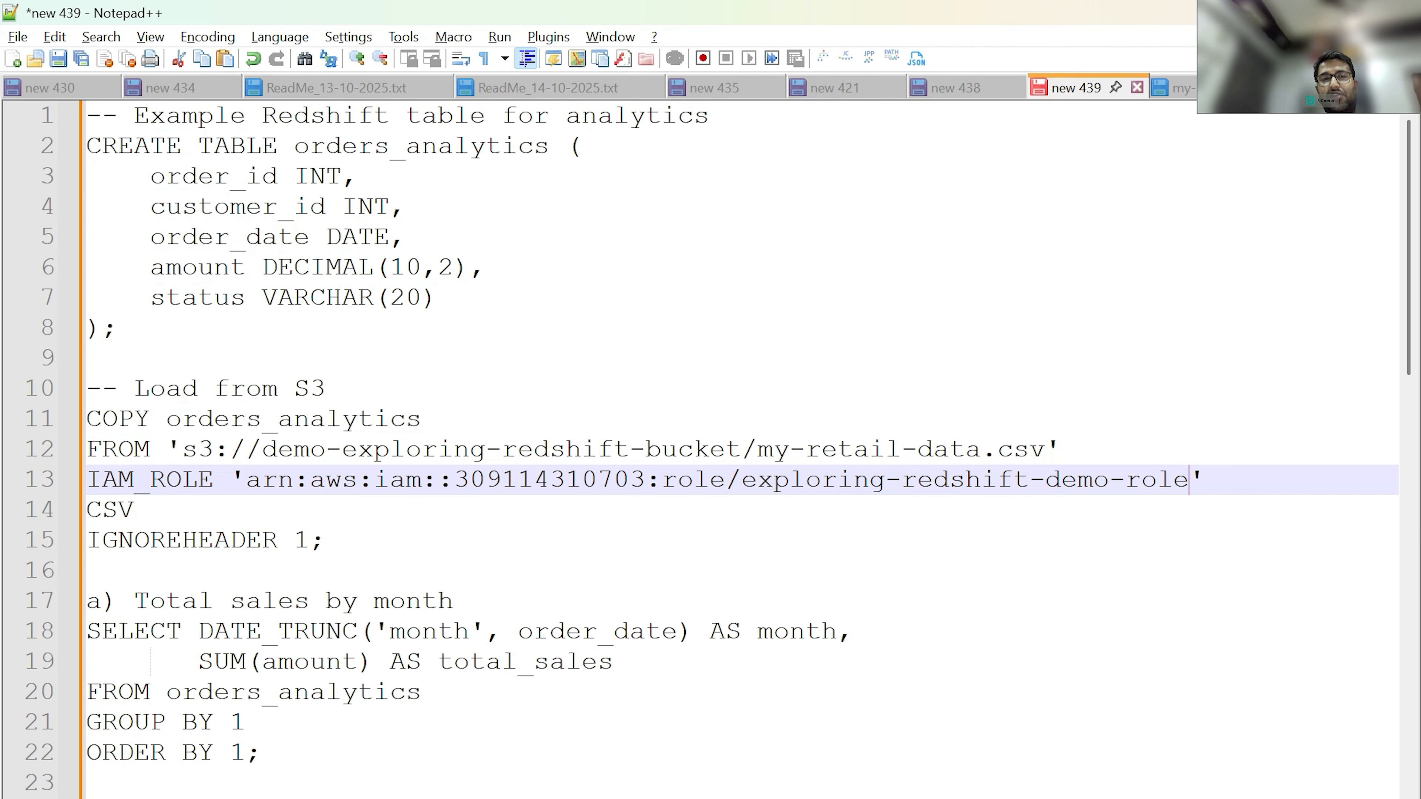
{"action": "left_click_drag", "start_coordinate": [115, 328], "coordinate": [87, 145]}
{"action": "key", "text": "ctrl+c"}
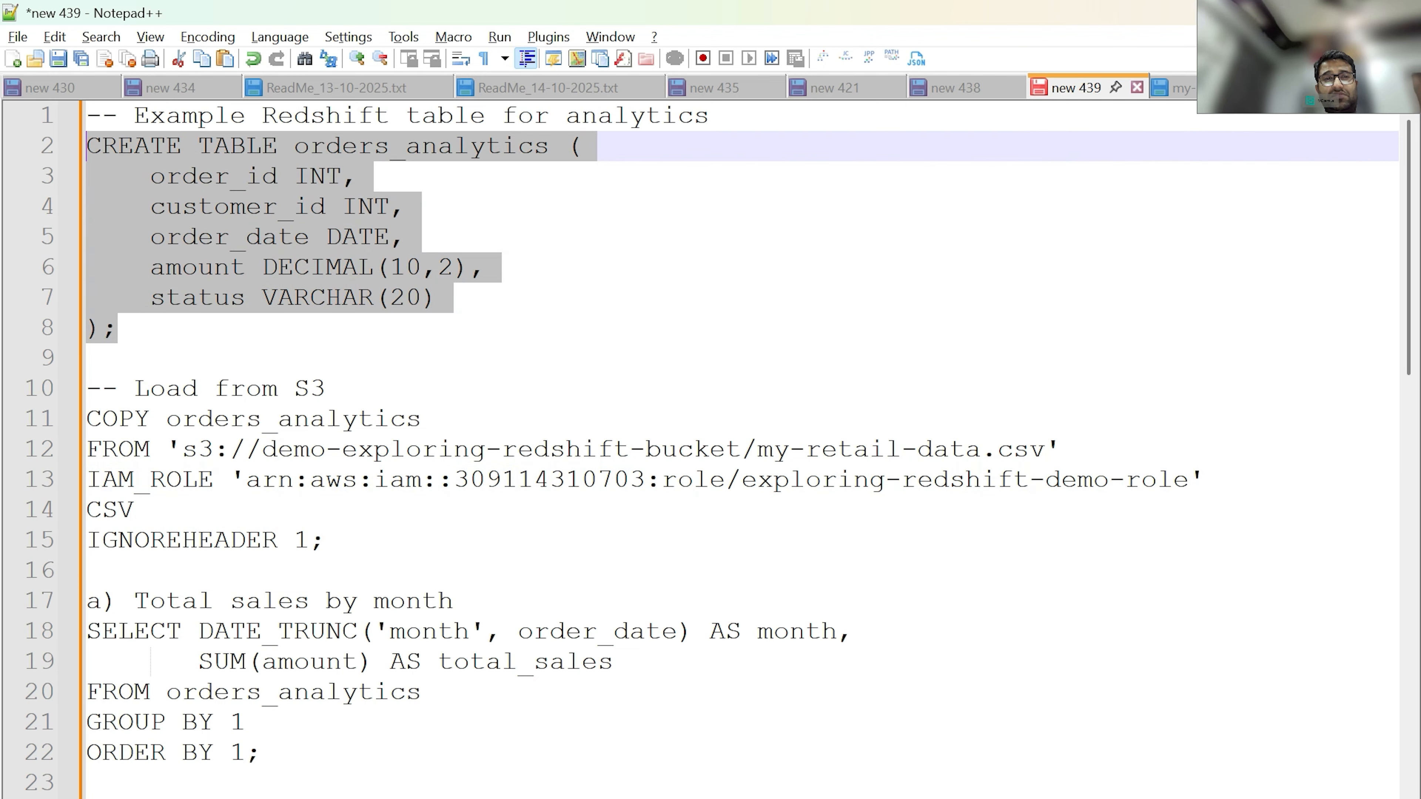
{"action": "key", "text": "alt+Tab"}
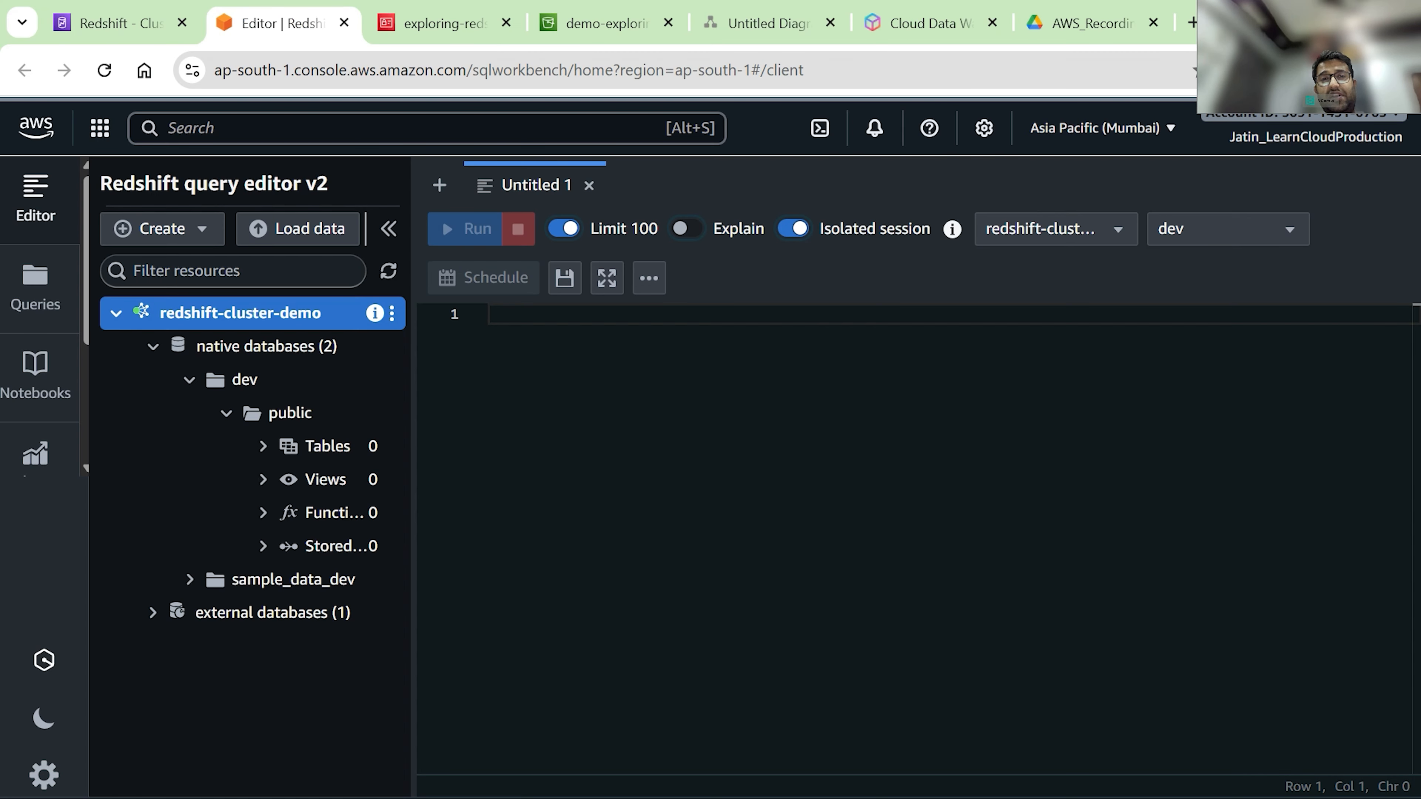
{"action": "key", "text": "ctrl+v"}
{"action": "key", "text": "ctrl+a"}
{"action": "left_click", "coordinate": [634, 356]}
{"action": "key", "text": "ctrl+Return"}
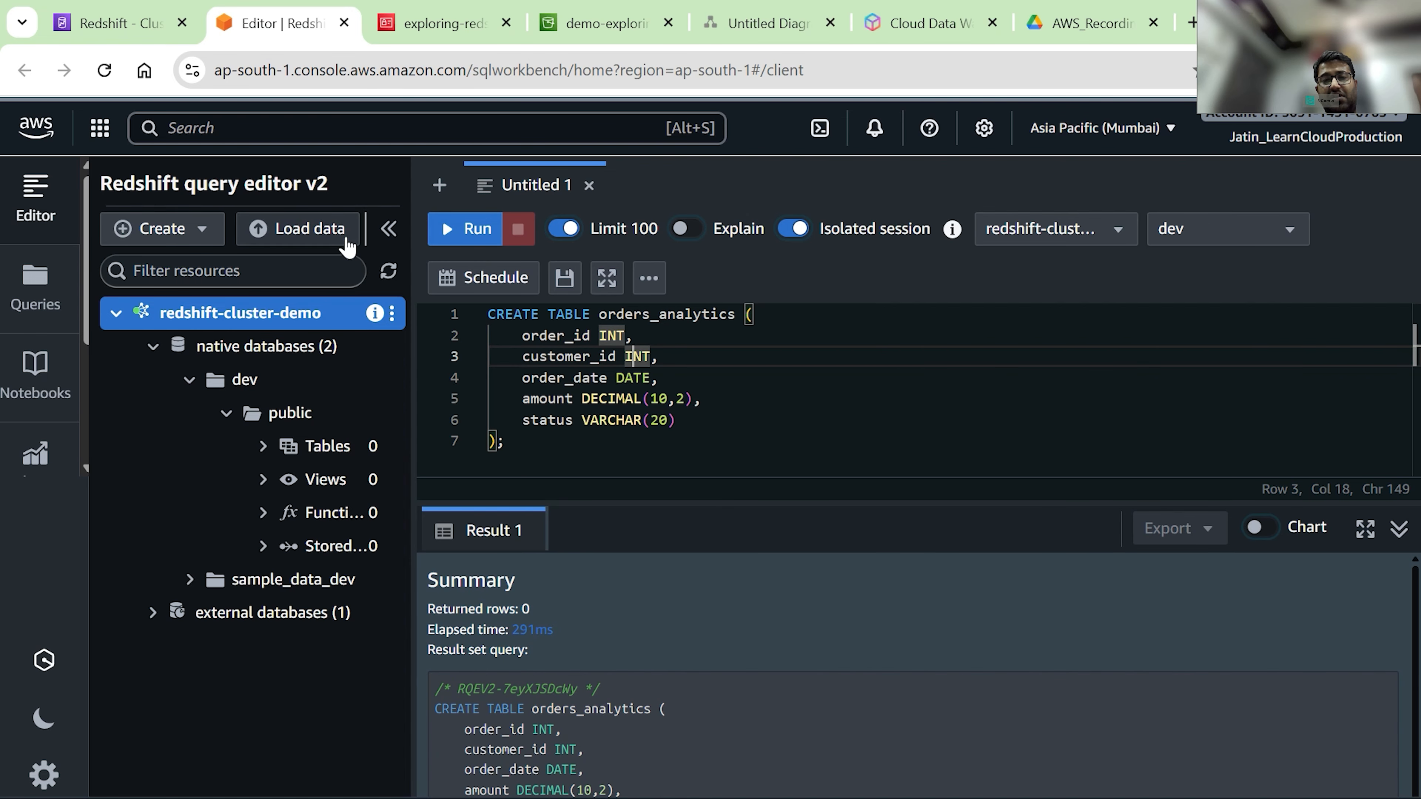
- Refresh the resource tree, expand the tables of dev's public schema and widen the tree to read the full table name
{"action": "left_click", "coordinate": [388, 272]}
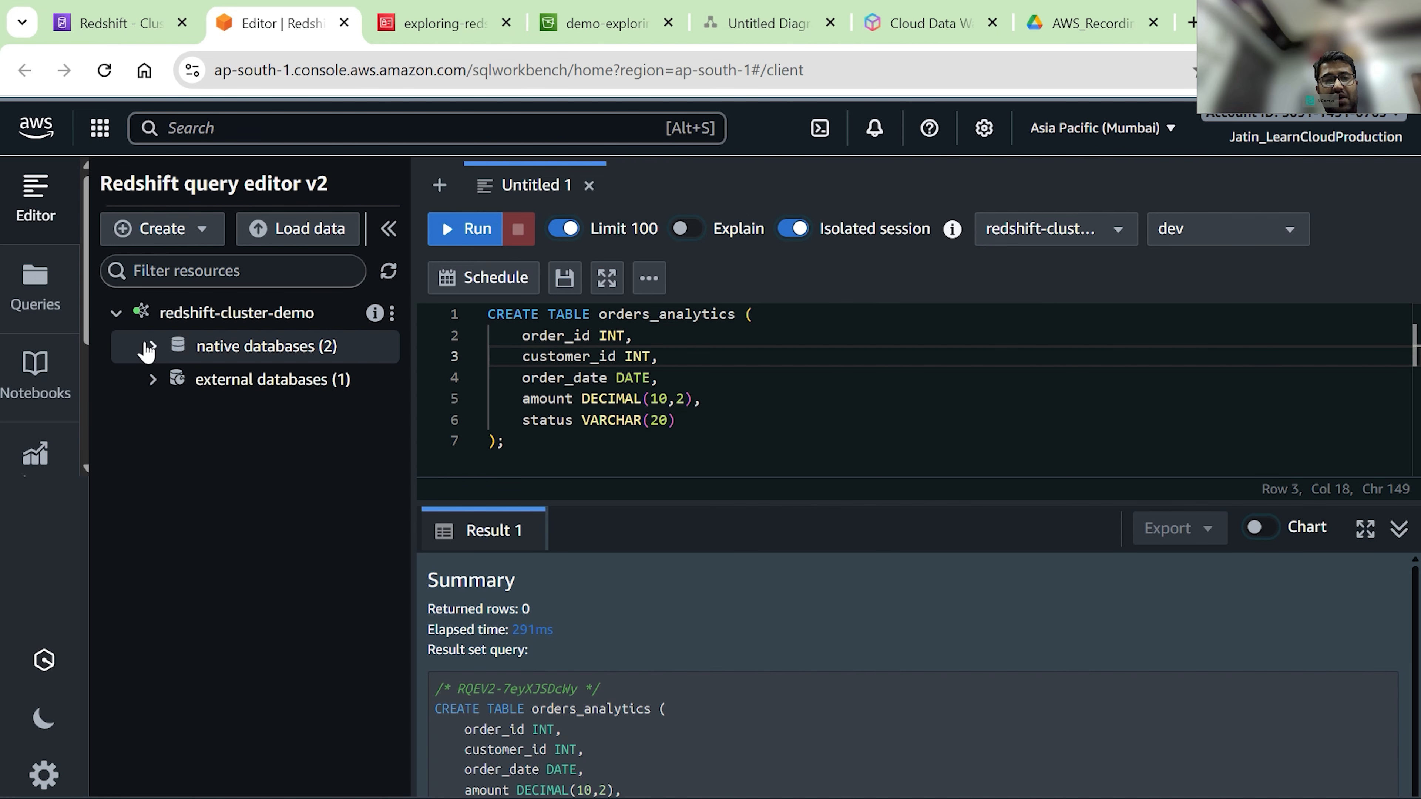
{"action": "left_click", "coordinate": [148, 346]}
{"action": "left_click", "coordinate": [189, 379]}
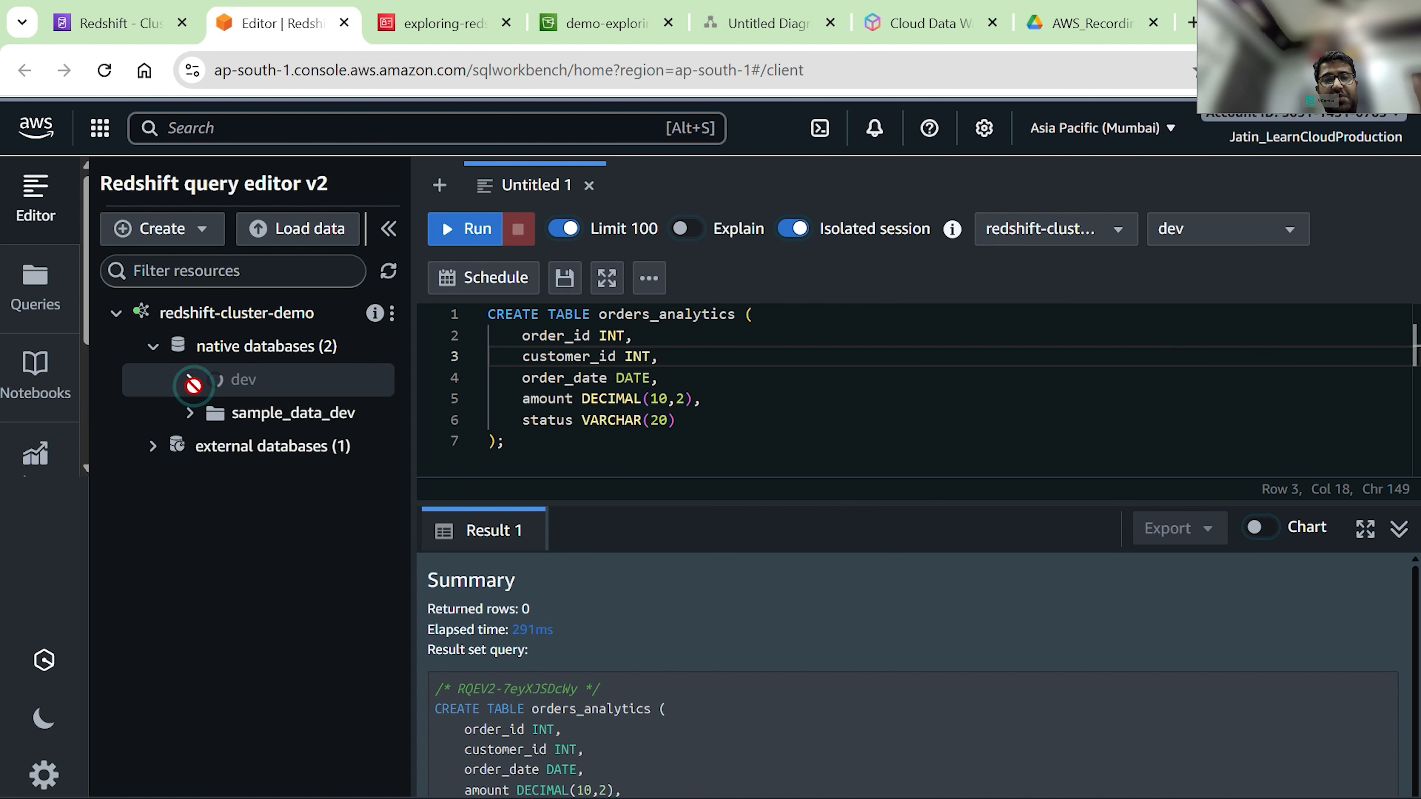
{"action": "left_click", "coordinate": [227, 414]}
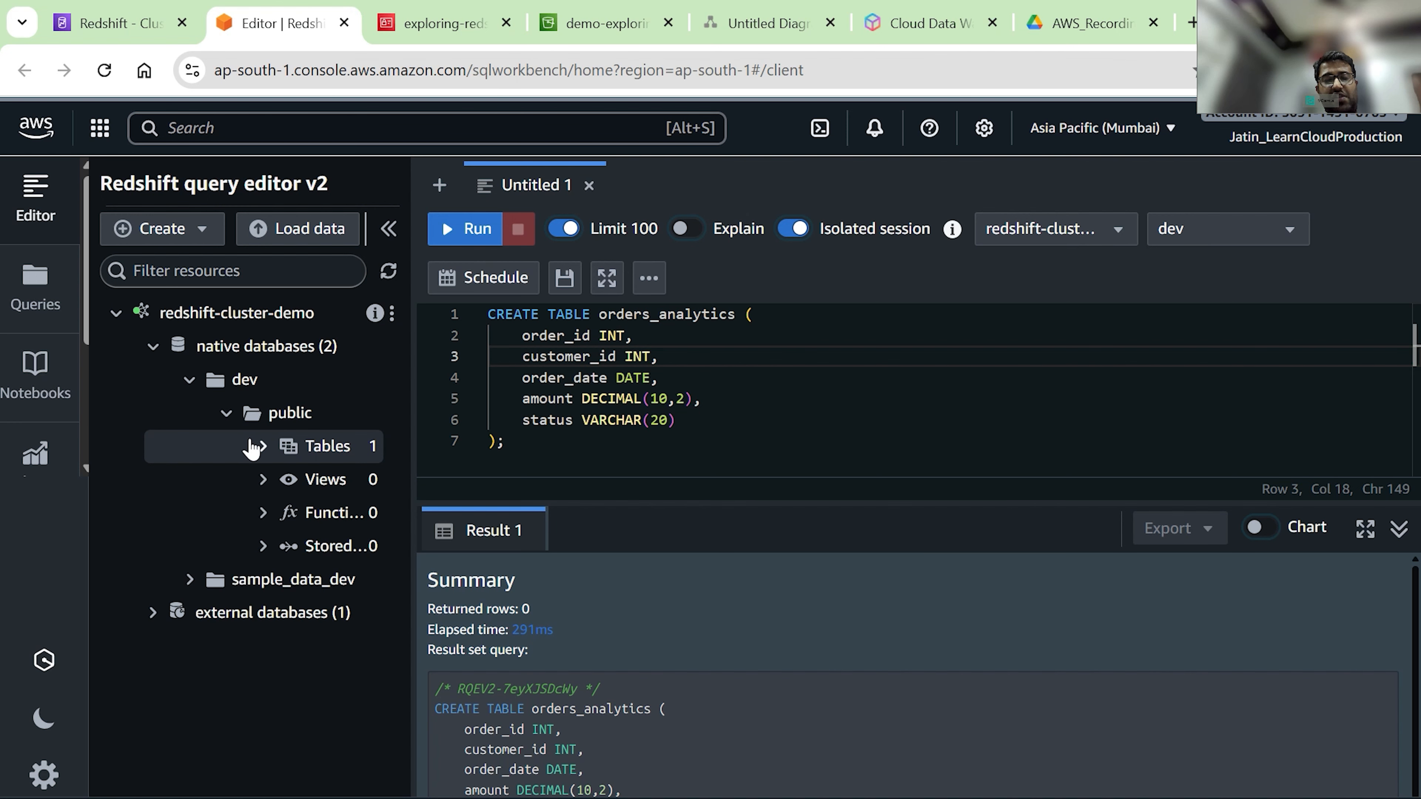
{"action": "left_click", "coordinate": [254, 447]}
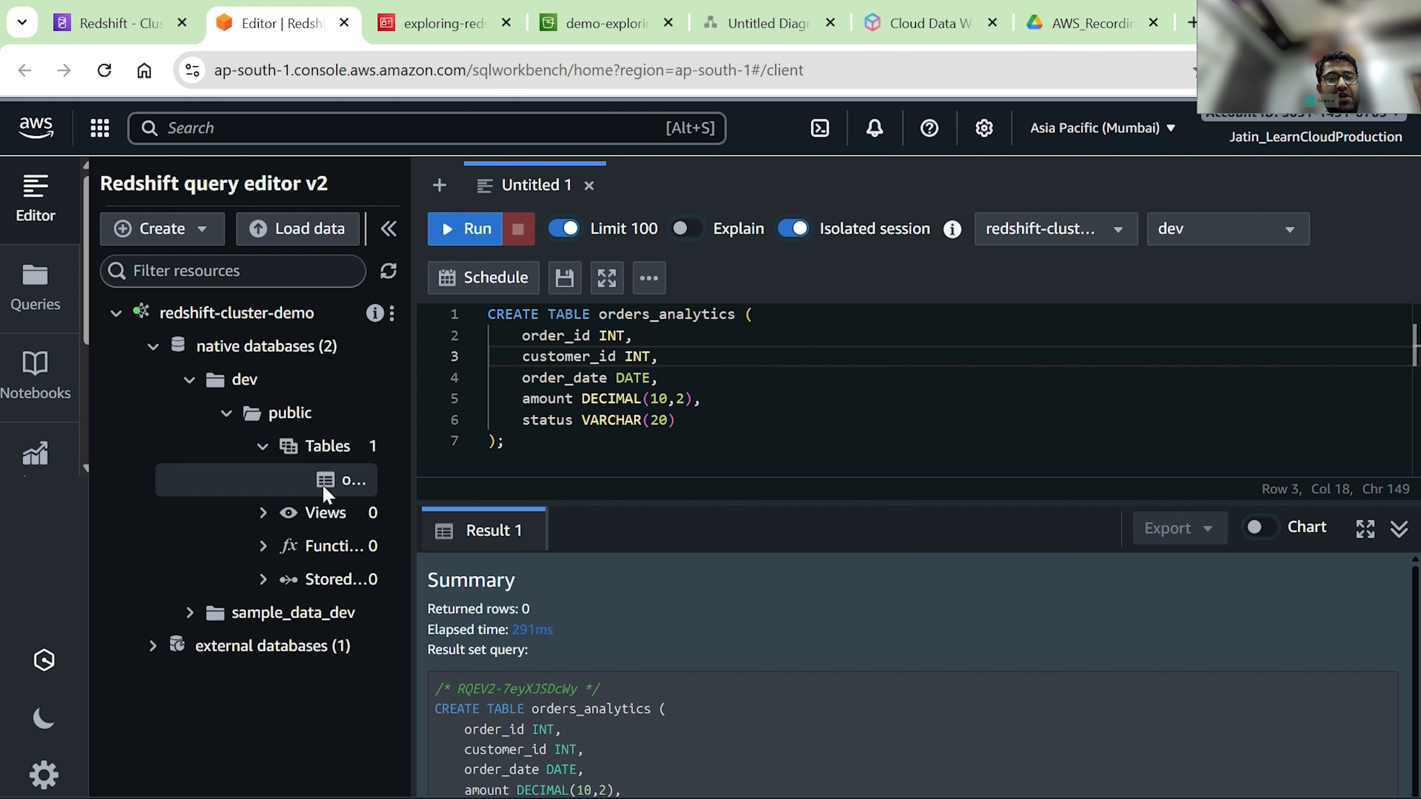
{"action": "left_click_drag", "start_coordinate": [414, 477], "coordinate": [547, 483]}
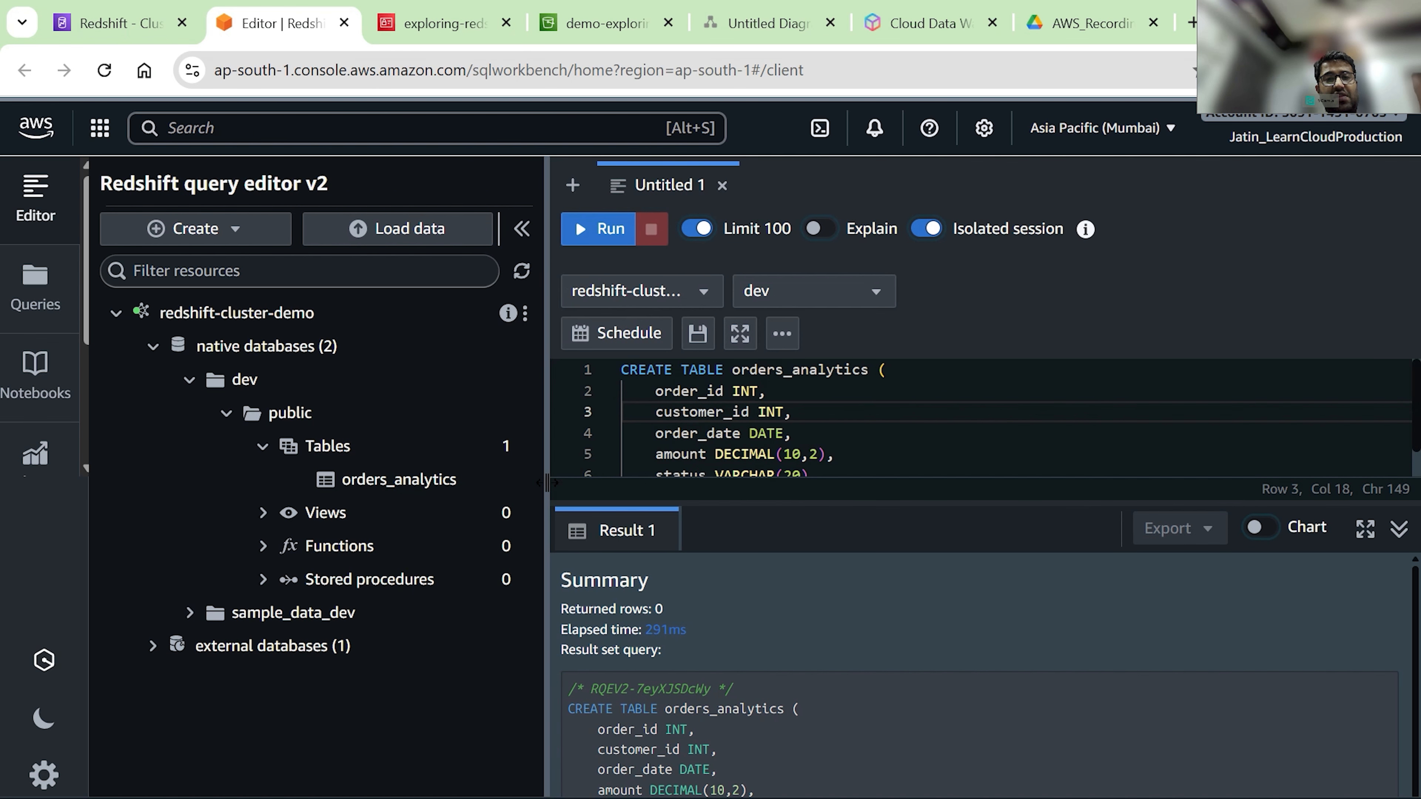
- Add the query "select * from order_analytics;" below the CREATE TABLE statement and run only that line
{"action": "scroll", "coordinate": [979, 417], "scroll_direction": "down", "scroll_amount": 1}
{"action": "left_click", "coordinate": [741, 462]}
{"action": "key", "text": "Return"}
{"action": "key", "text": "Return"}
{"action": "type", "text": "sele"}
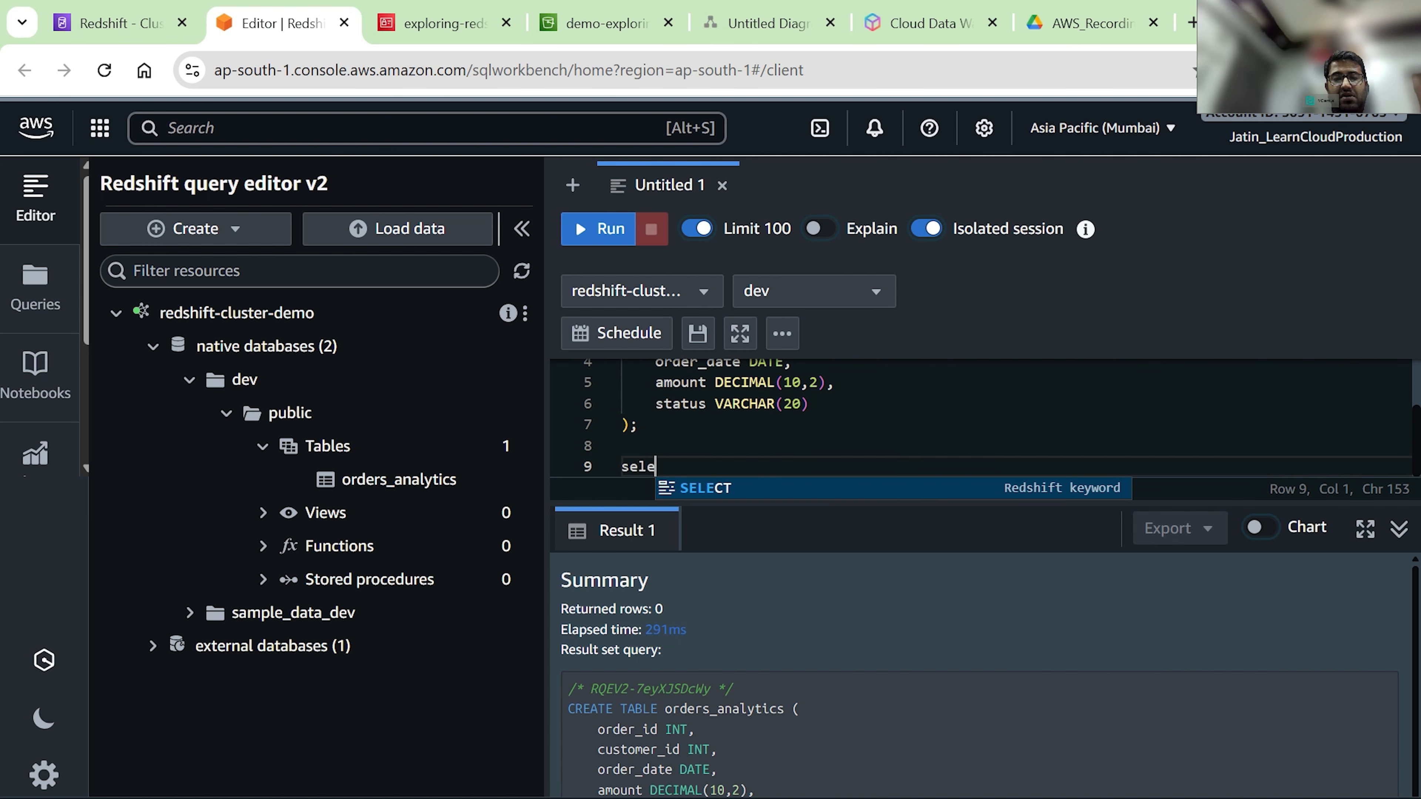
{"action": "type", "text": "ct "}
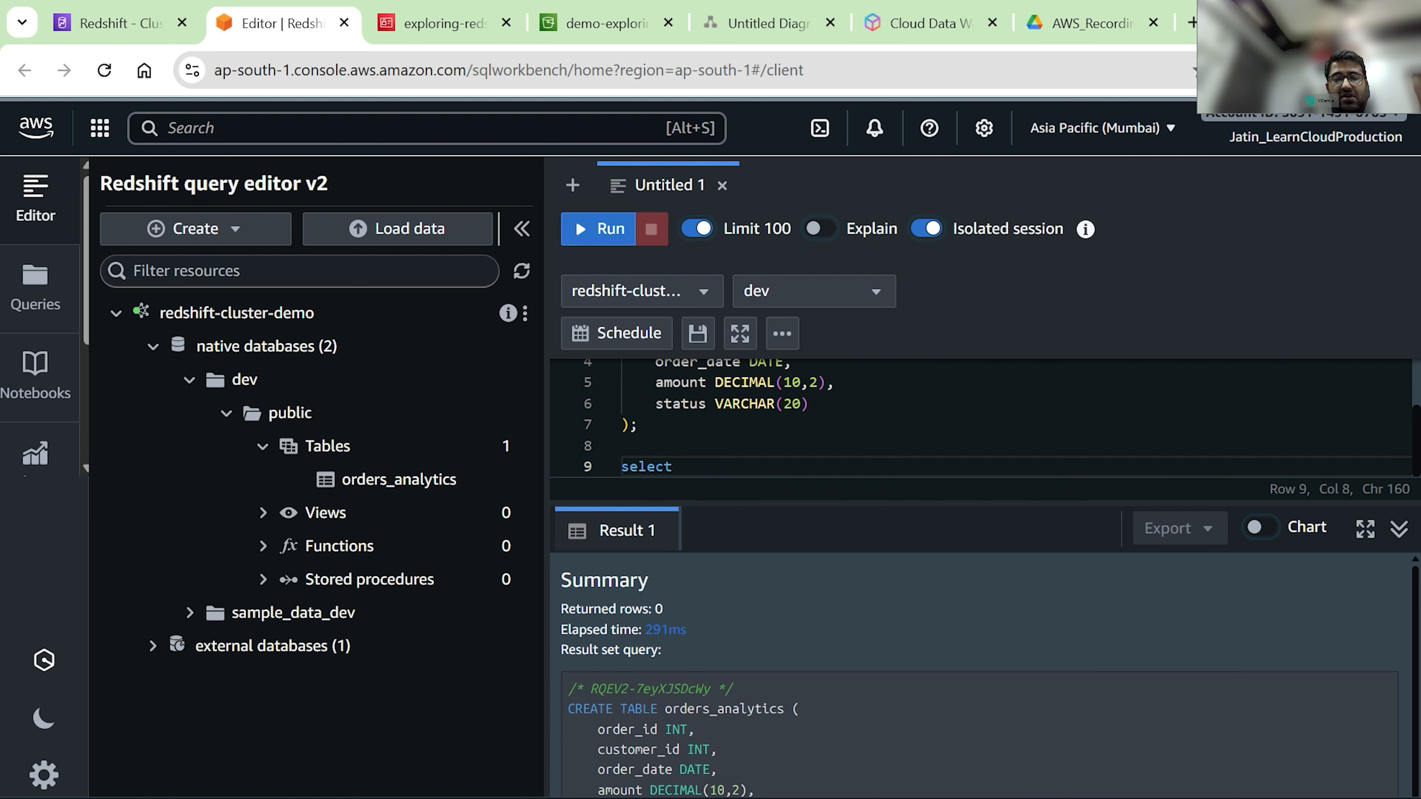
{"action": "type", "text": "* from or"}
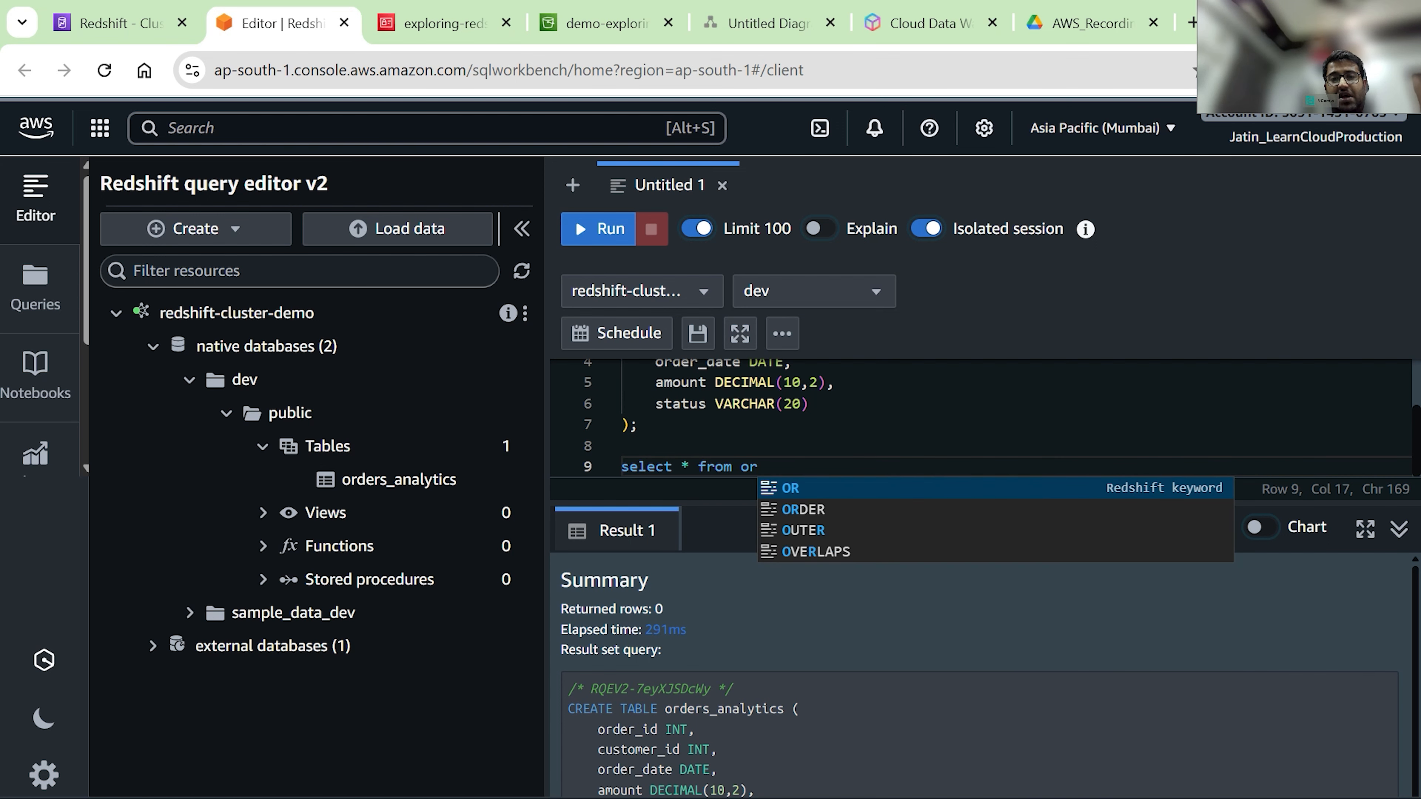
{"action": "type", "text": "der_ana"}
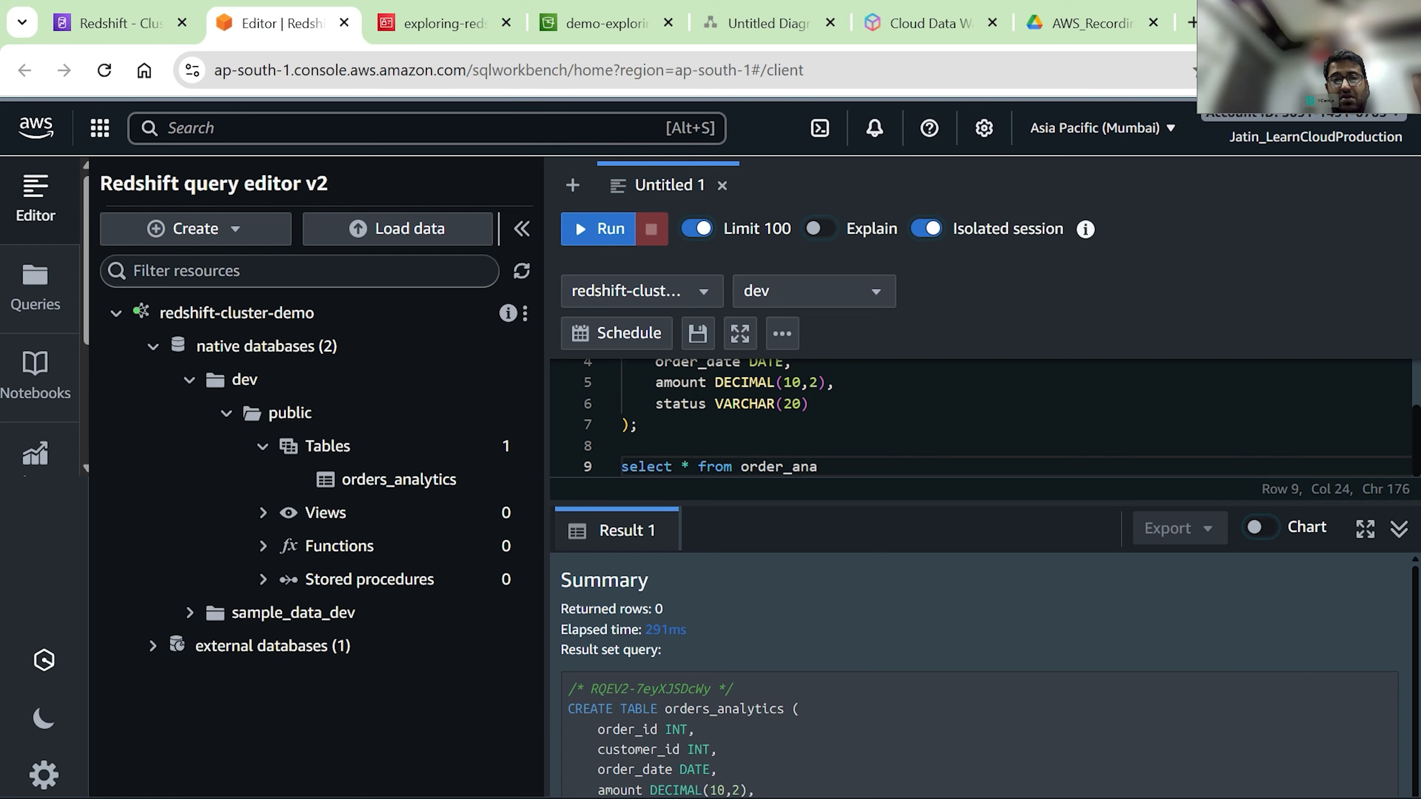
{"action": "type", "text": "lyt"}
{"action": "key", "text": "BackSpace"}
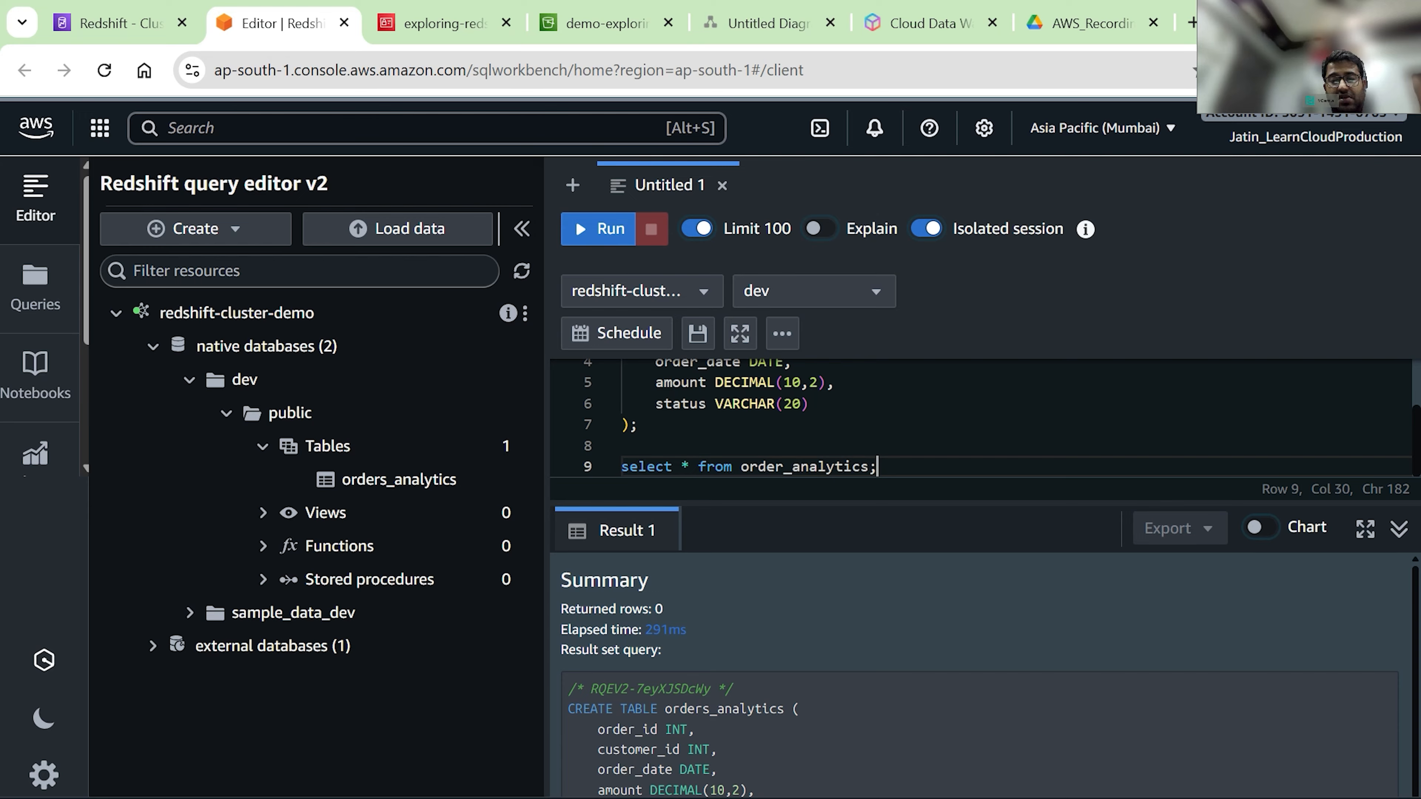
{"action": "key", "text": "shift+Home"}
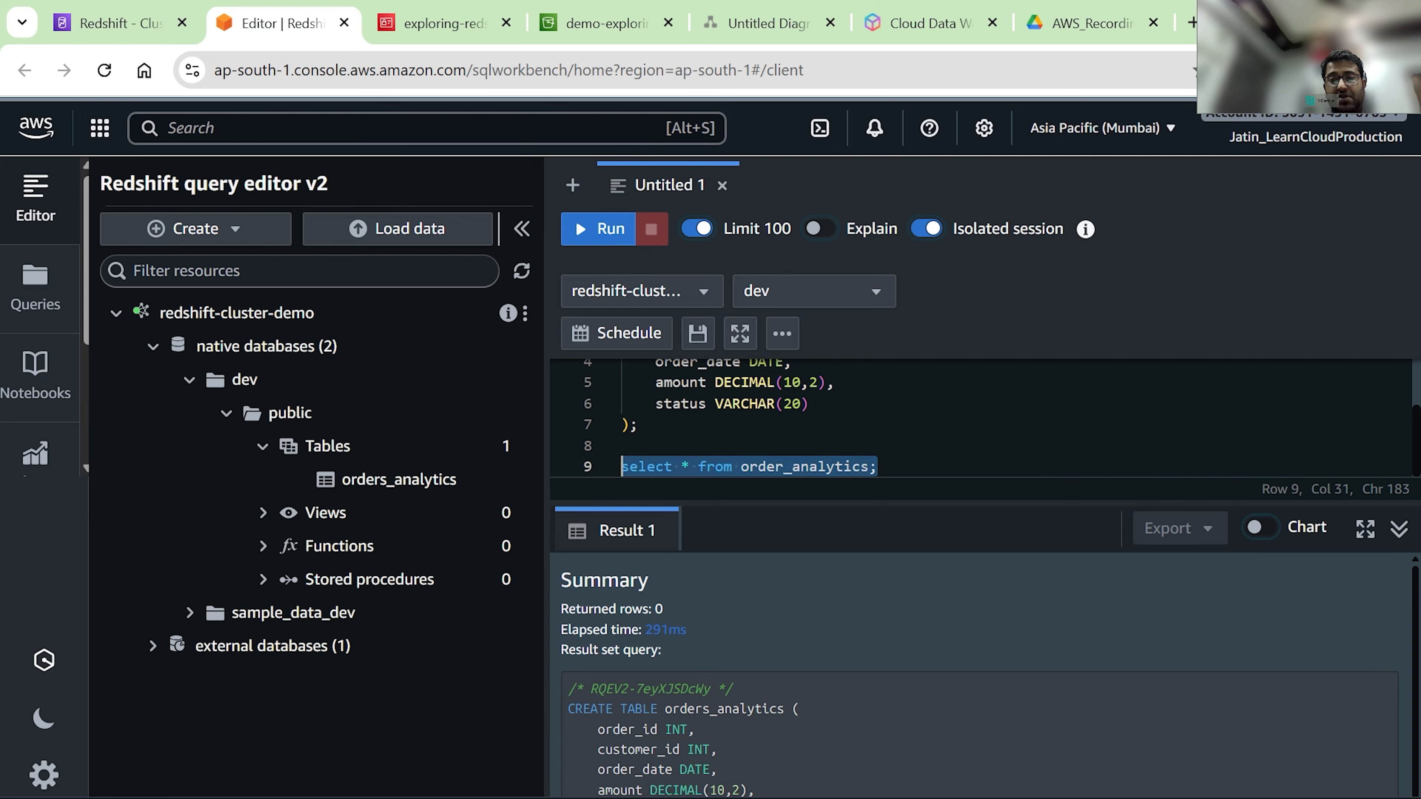
{"action": "key", "text": "ctrl+Return"}
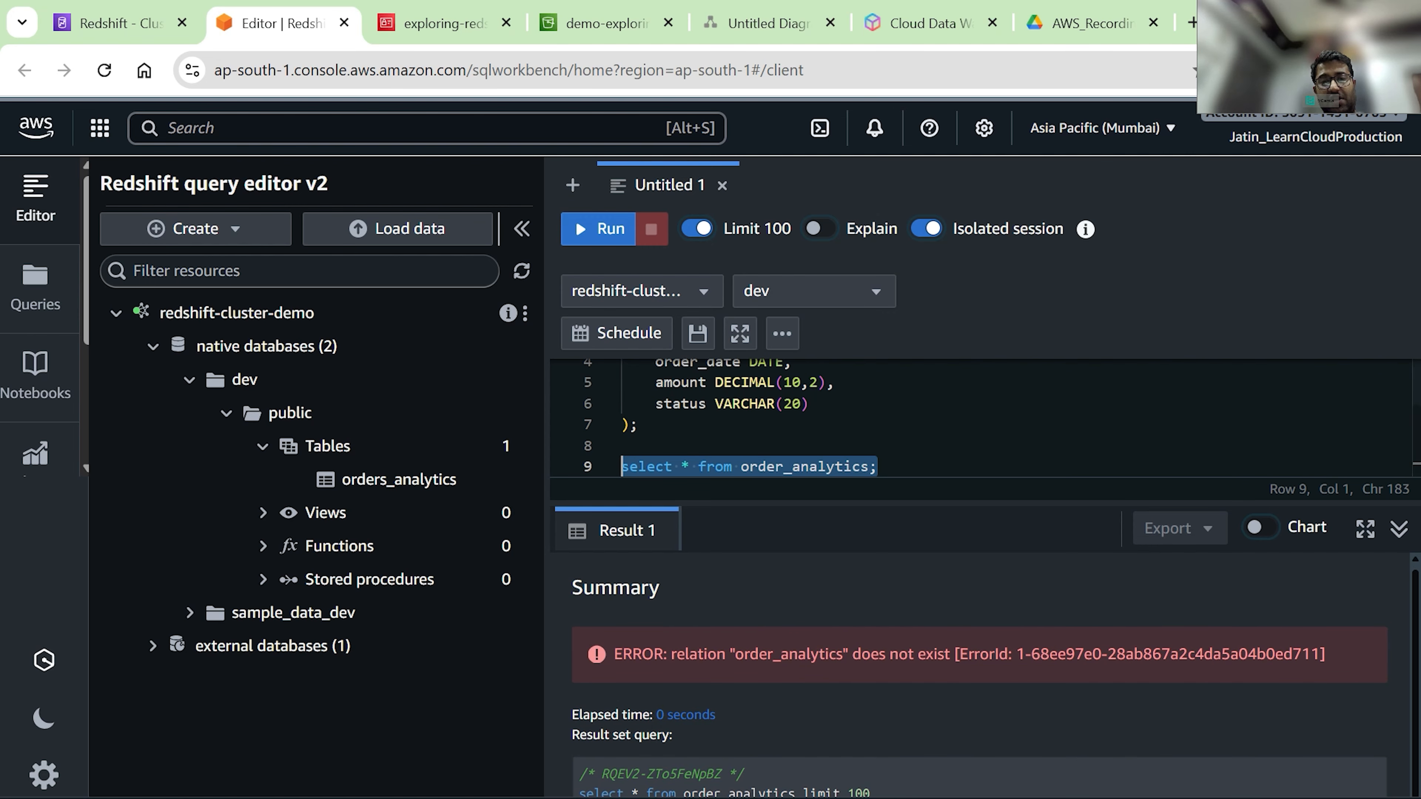
- Correct the table name in the select query to orders_analytics, rerun only that line and look through the result columns
{"action": "left_click", "coordinate": [783, 466]}
{"action": "type", "text": "s"}
{"action": "left_click", "coordinate": [901, 473]}
{"action": "key", "text": "shift+Home"}
{"action": "key", "text": "ctrl+Return"}
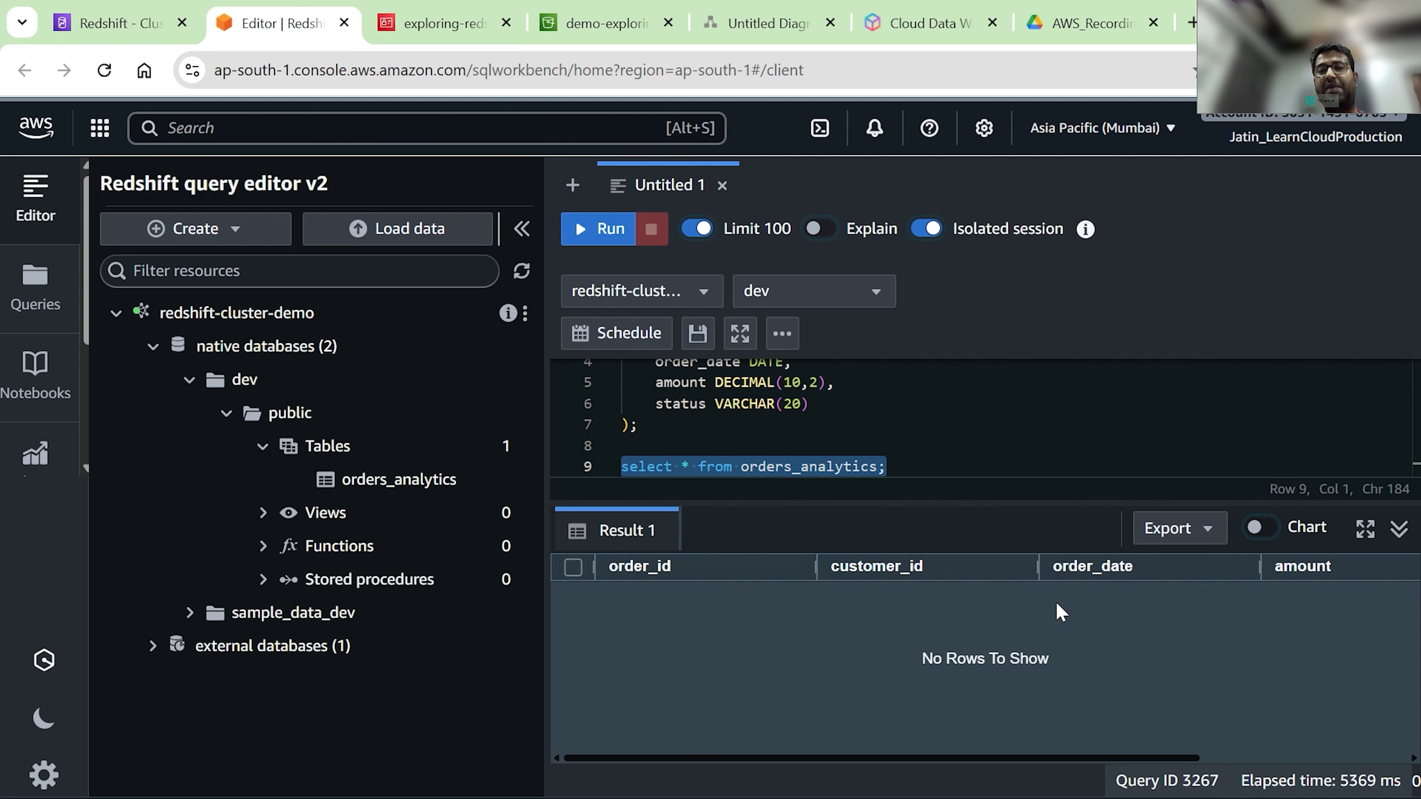
{"action": "scroll", "coordinate": [1062, 612], "scroll_direction": "right", "scroll_amount": 5}
- Copy the COPY orders_analytics statement that loads my-retail-data.csv from the Notepad++ script to a new line below the select query
{"action": "left_click", "coordinate": [935, 463]}
{"action": "key", "text": "Return"}
{"action": "key", "text": "Return"}
{"action": "key", "text": "Return"}
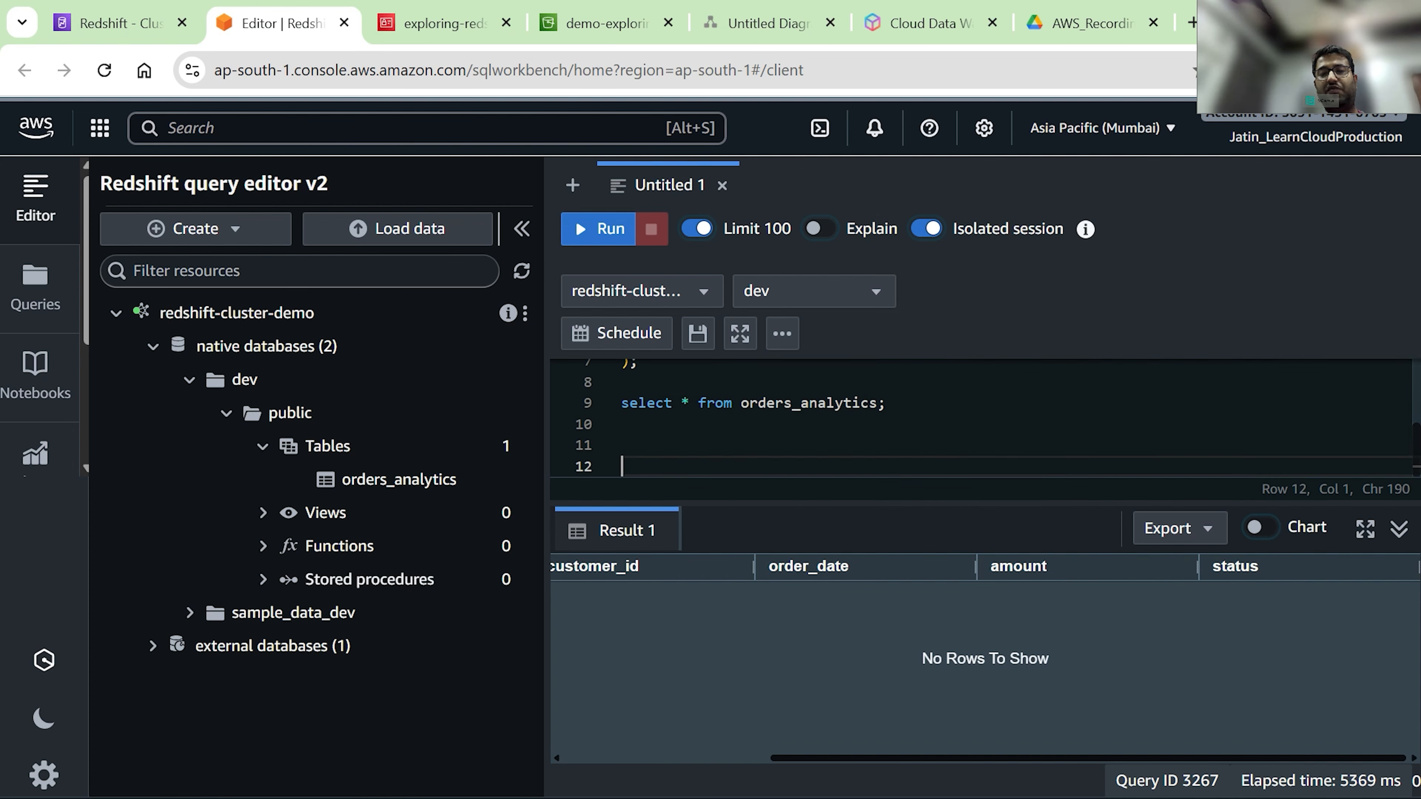
{"action": "key", "text": "alt+Tab"}
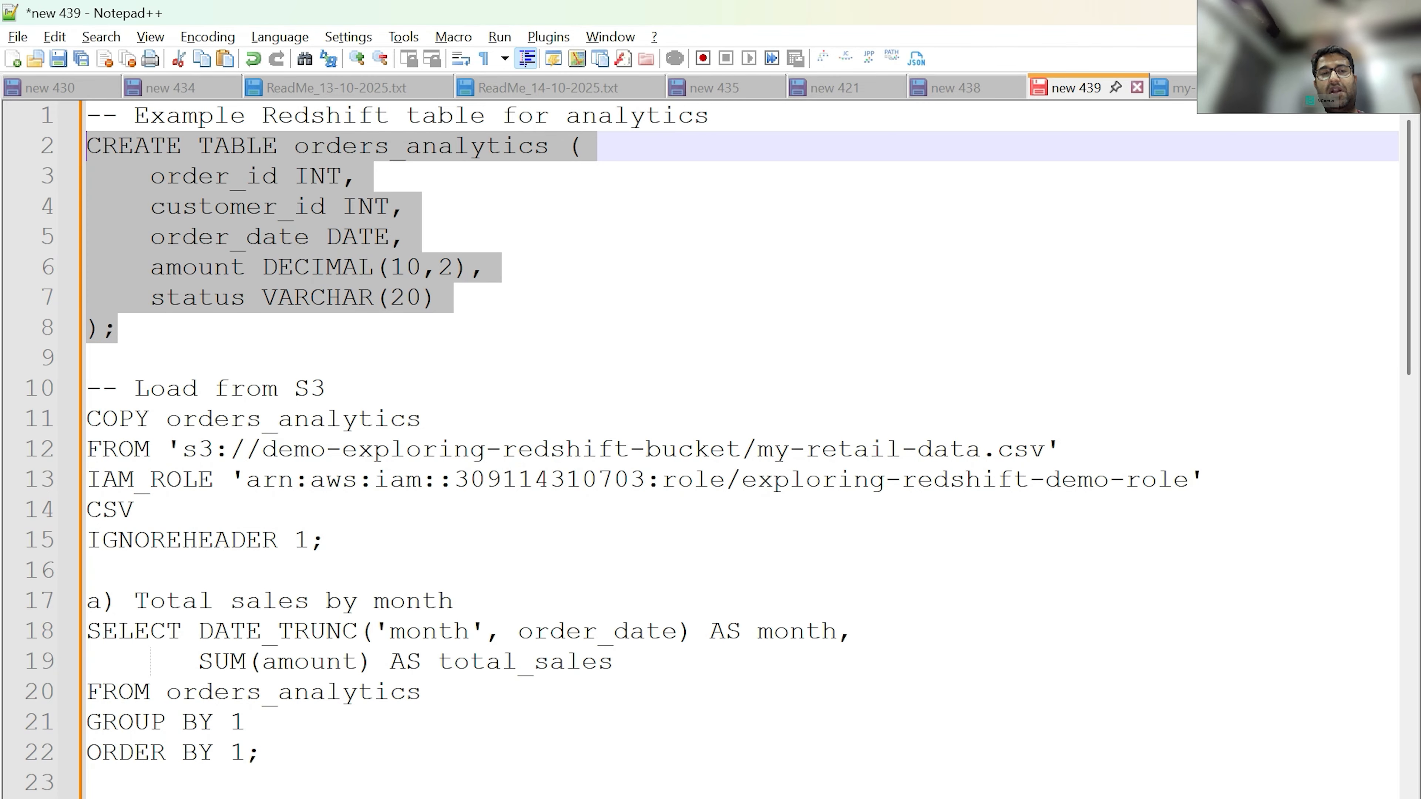
{"action": "left_click_drag", "start_coordinate": [87, 419], "coordinate": [330, 541]}
{"action": "key", "text": "ctrl+c"}
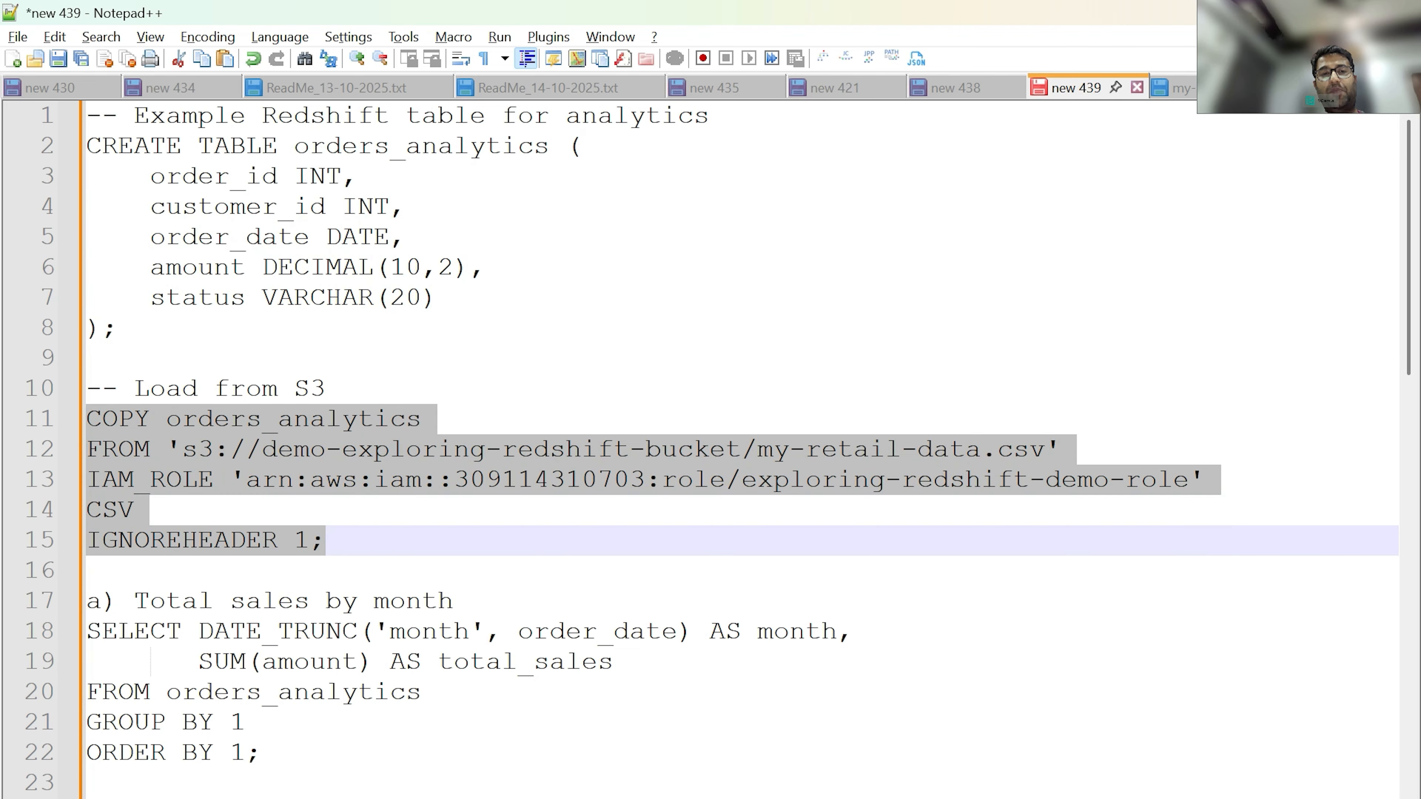
{"action": "key", "text": "alt+Tab"}
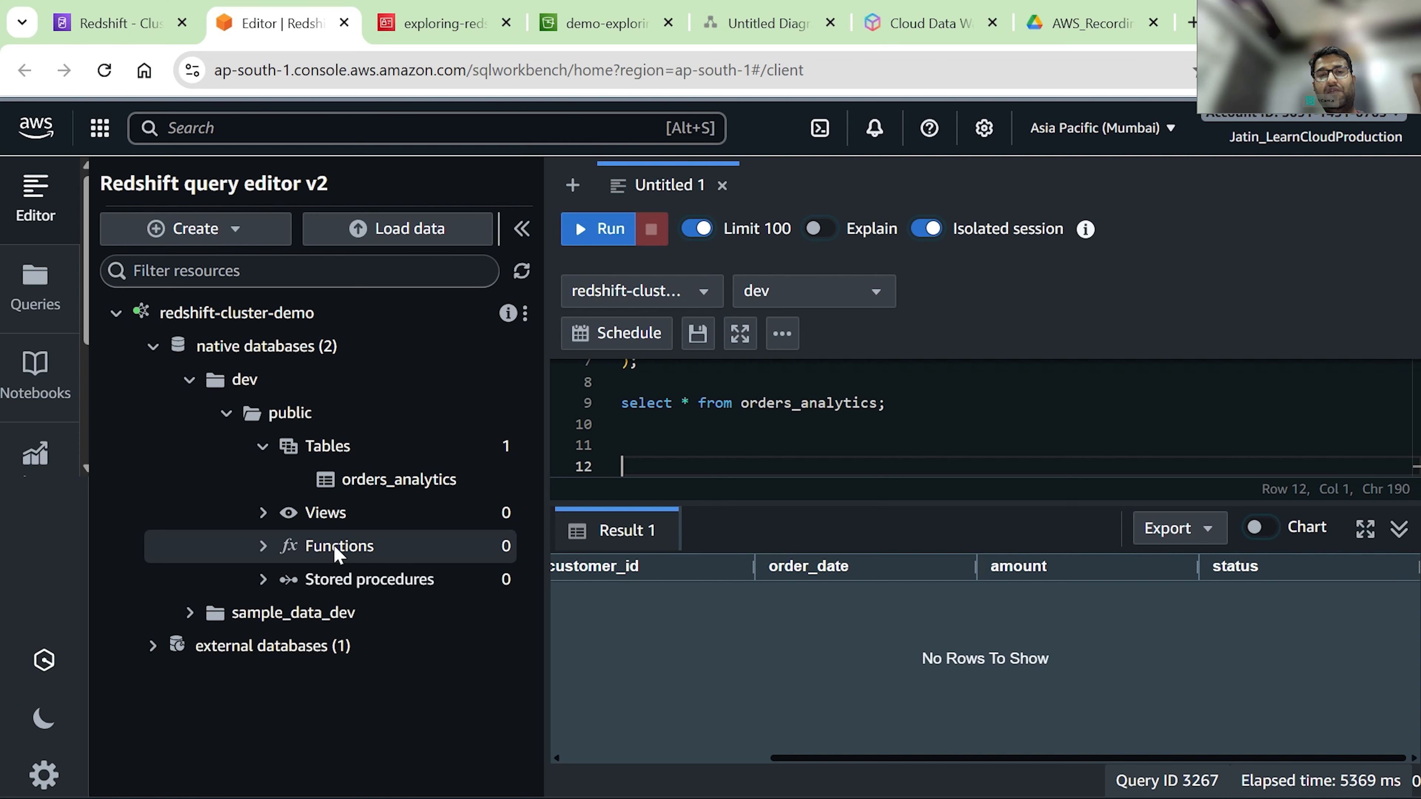
{"action": "key", "text": "ctrl+v"}
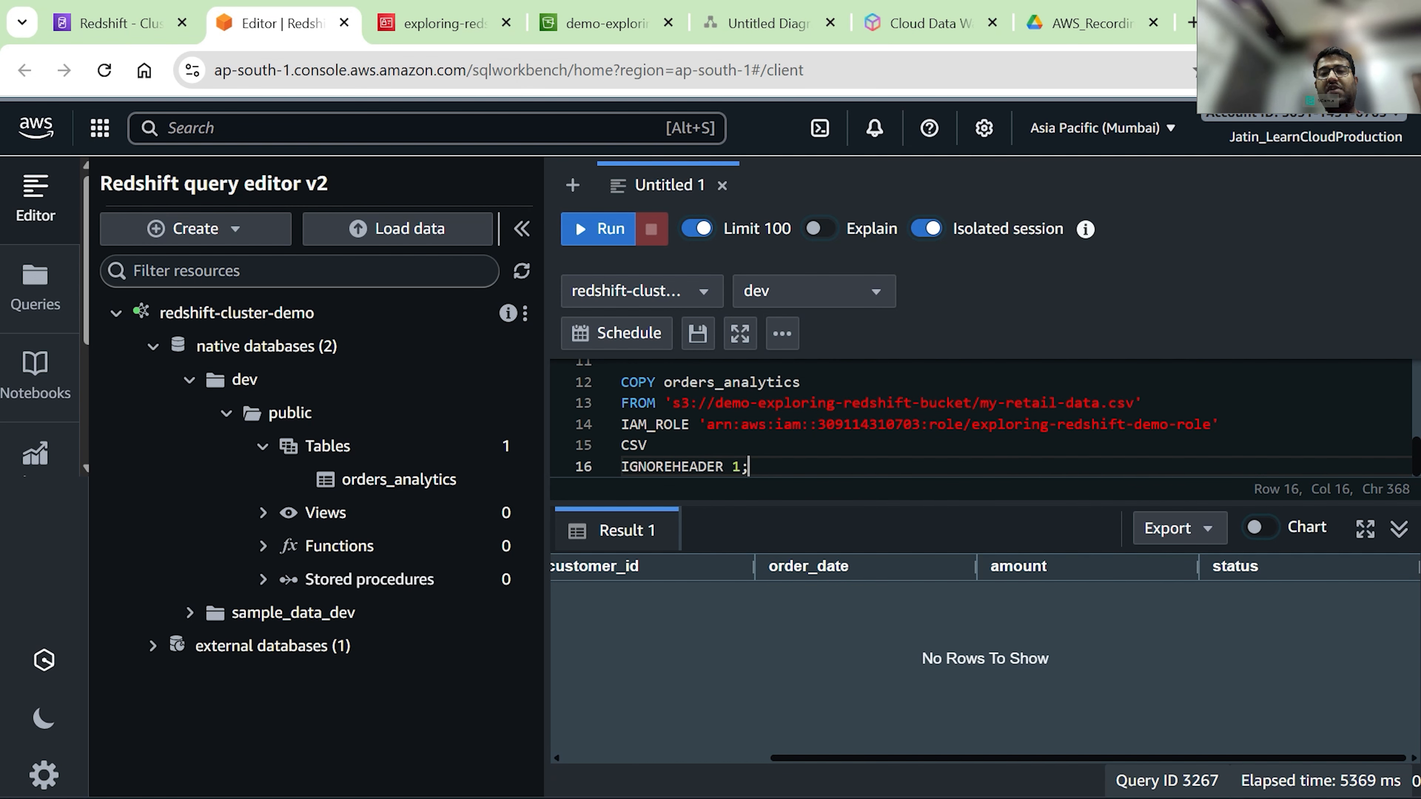
- Run only the COPY statement to load my-retail-data.csv from S3 and read its result summary
{"action": "left_click_drag", "start_coordinate": [764, 467], "coordinate": [619, 387]}
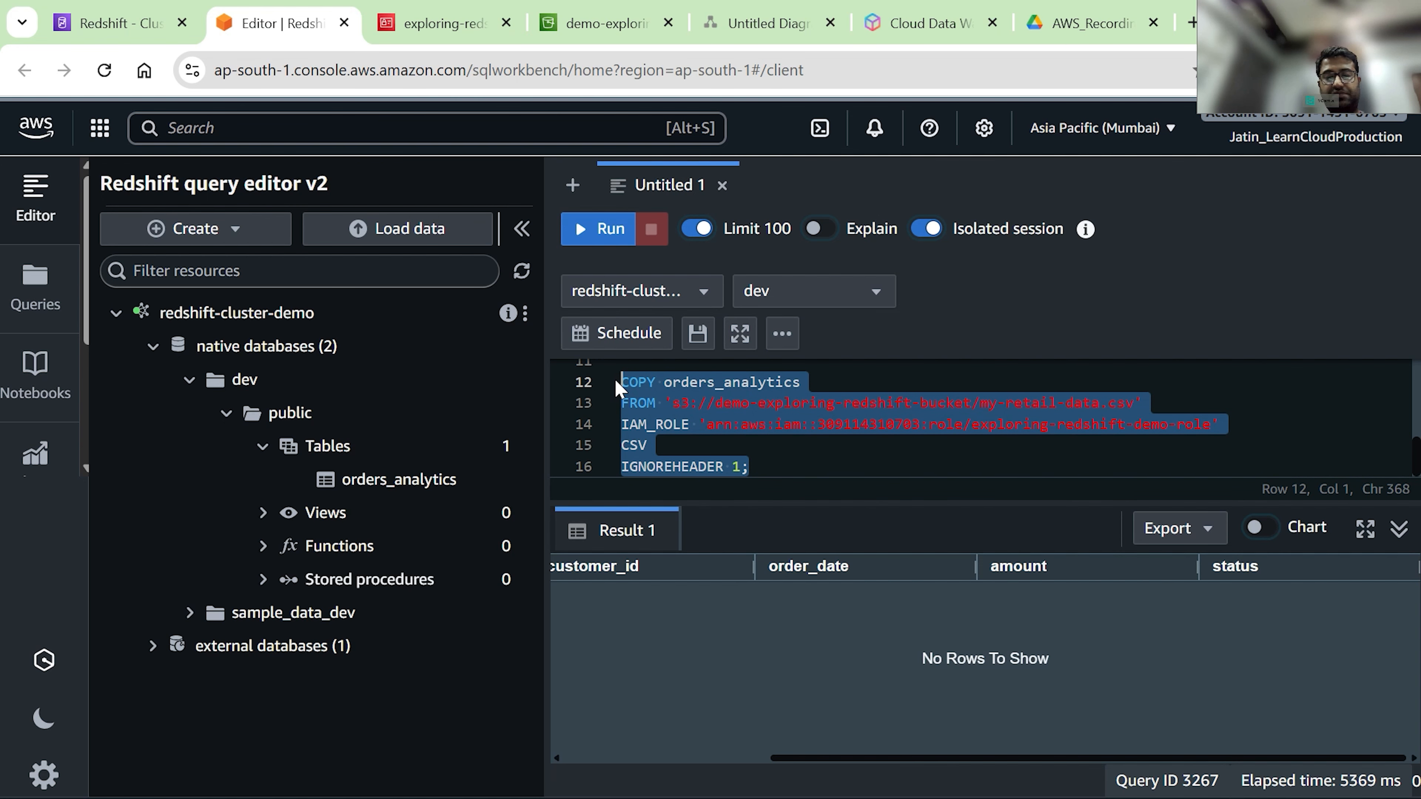
{"action": "key", "text": "ctrl+Return"}
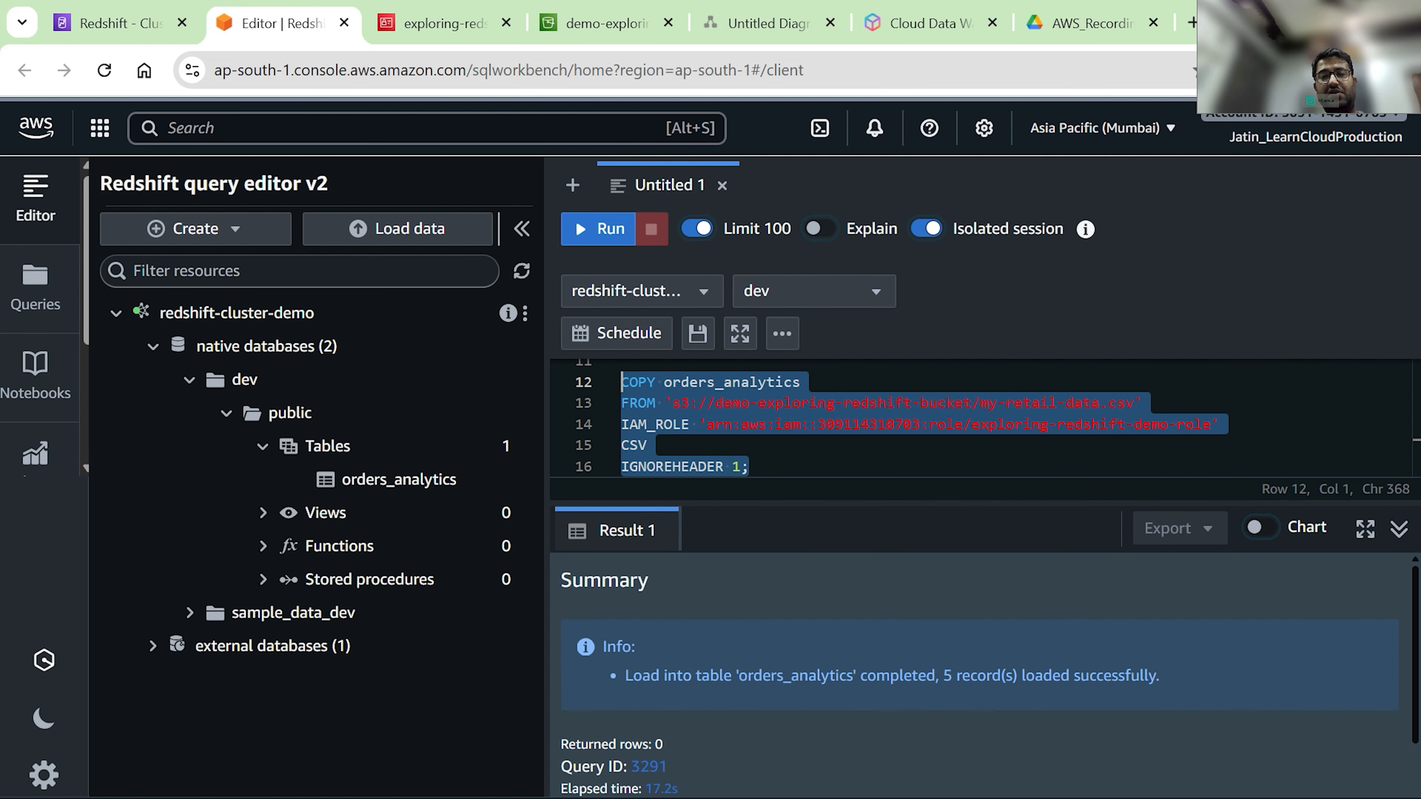
{"action": "scroll", "coordinate": [677, 658], "scroll_direction": "down", "scroll_amount": 1}
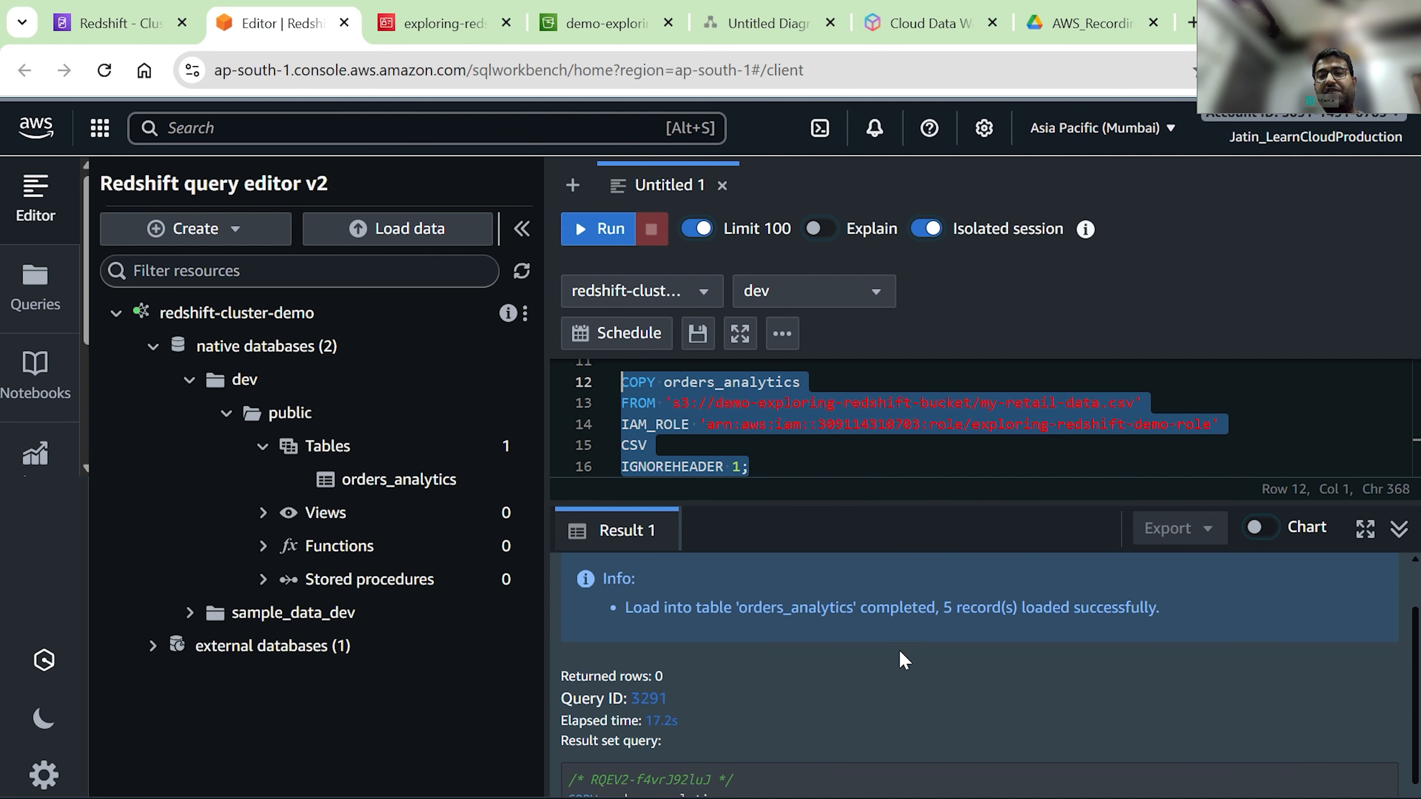
{"action": "scroll", "coordinate": [900, 658], "scroll_direction": "up", "scroll_amount": 1}
- Rerun only the "select * from orders_analytics;" query and look across all columns of the loaded rows
{"action": "scroll", "coordinate": [912, 414], "scroll_direction": "up", "scroll_amount": 2}
{"action": "left_click", "coordinate": [913, 406]}
{"action": "key", "text": "shift+Home"}
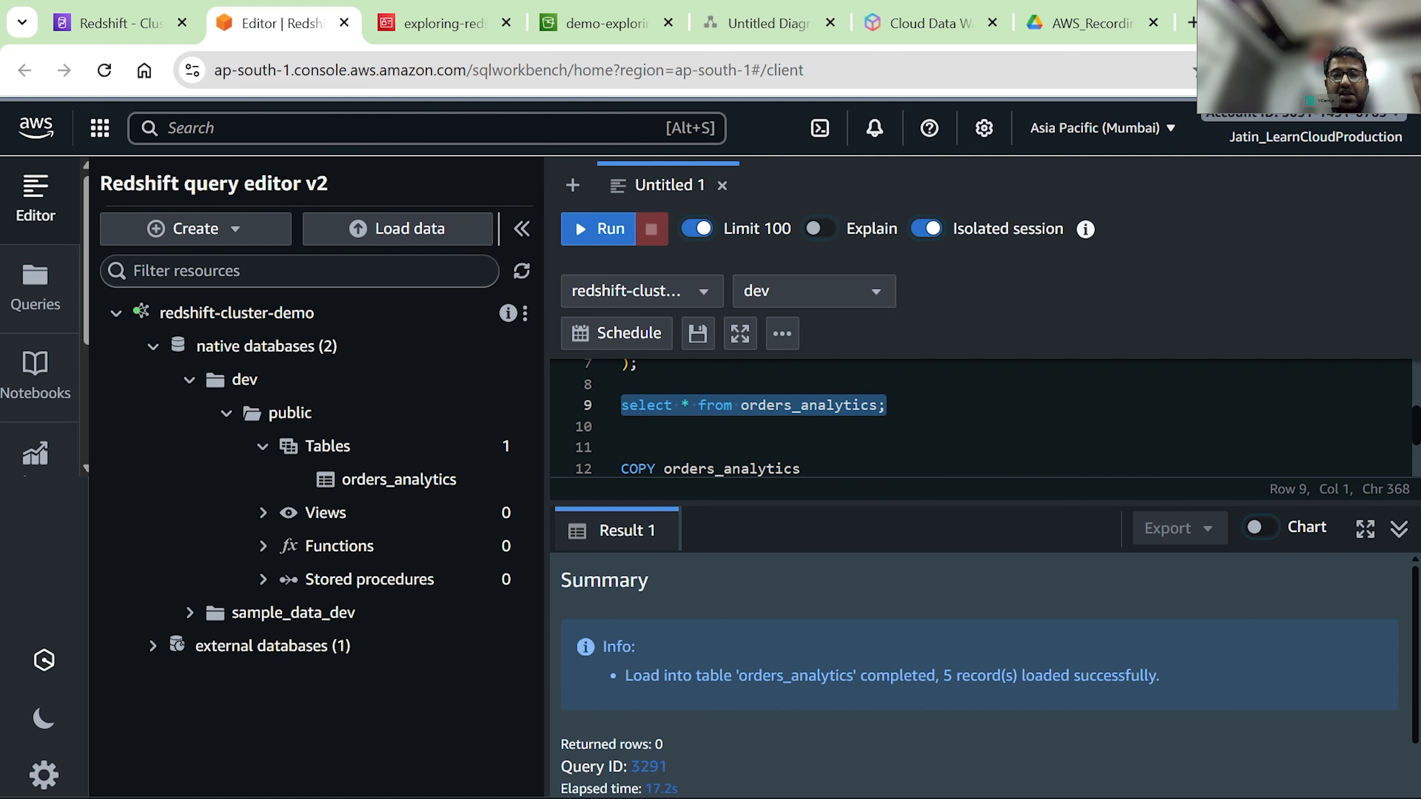
{"action": "key", "text": "ctrl+Return"}
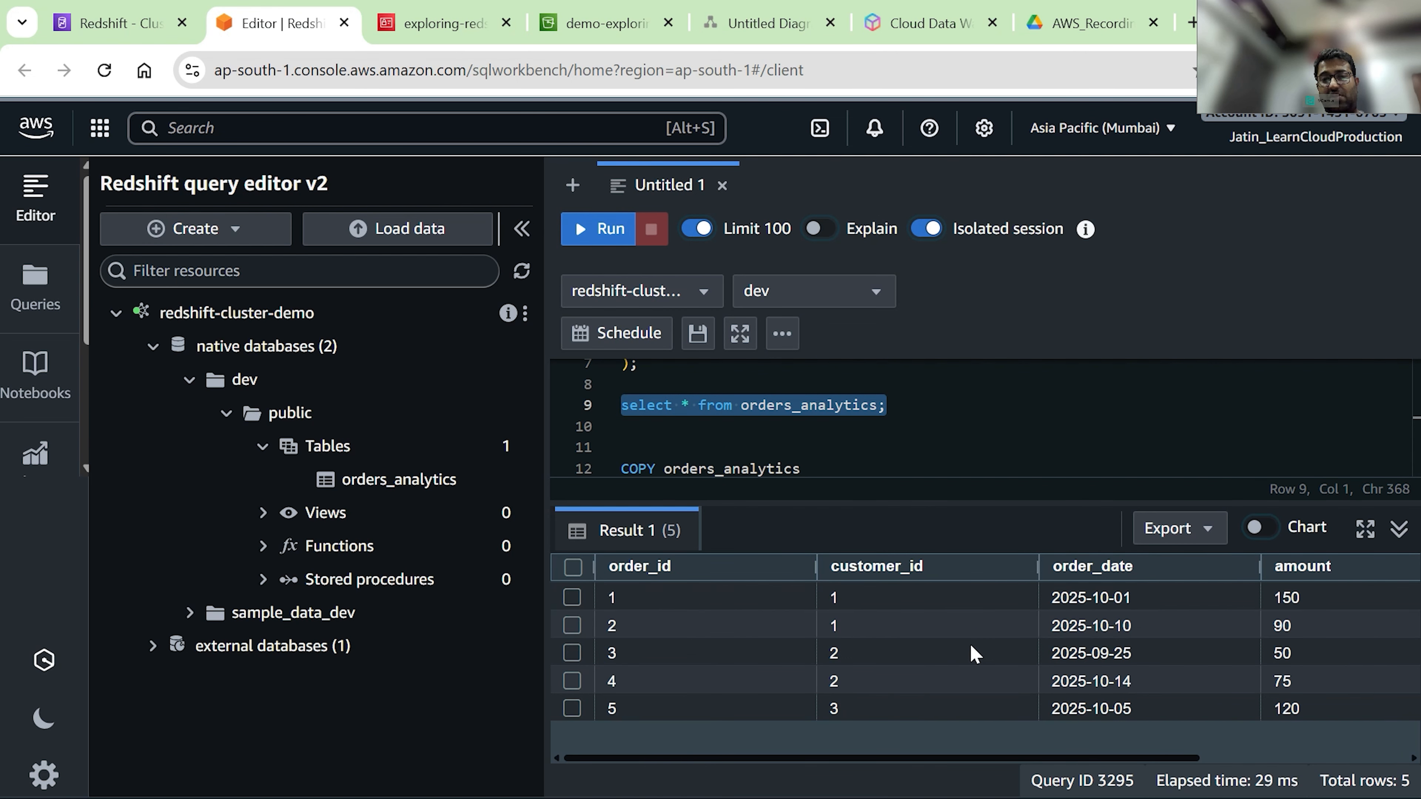
{"action": "scroll", "coordinate": [970, 653], "scroll_direction": "right", "scroll_amount": 4}
{"action": "scroll", "coordinate": [971, 653], "scroll_direction": "left", "scroll_amount": 4}
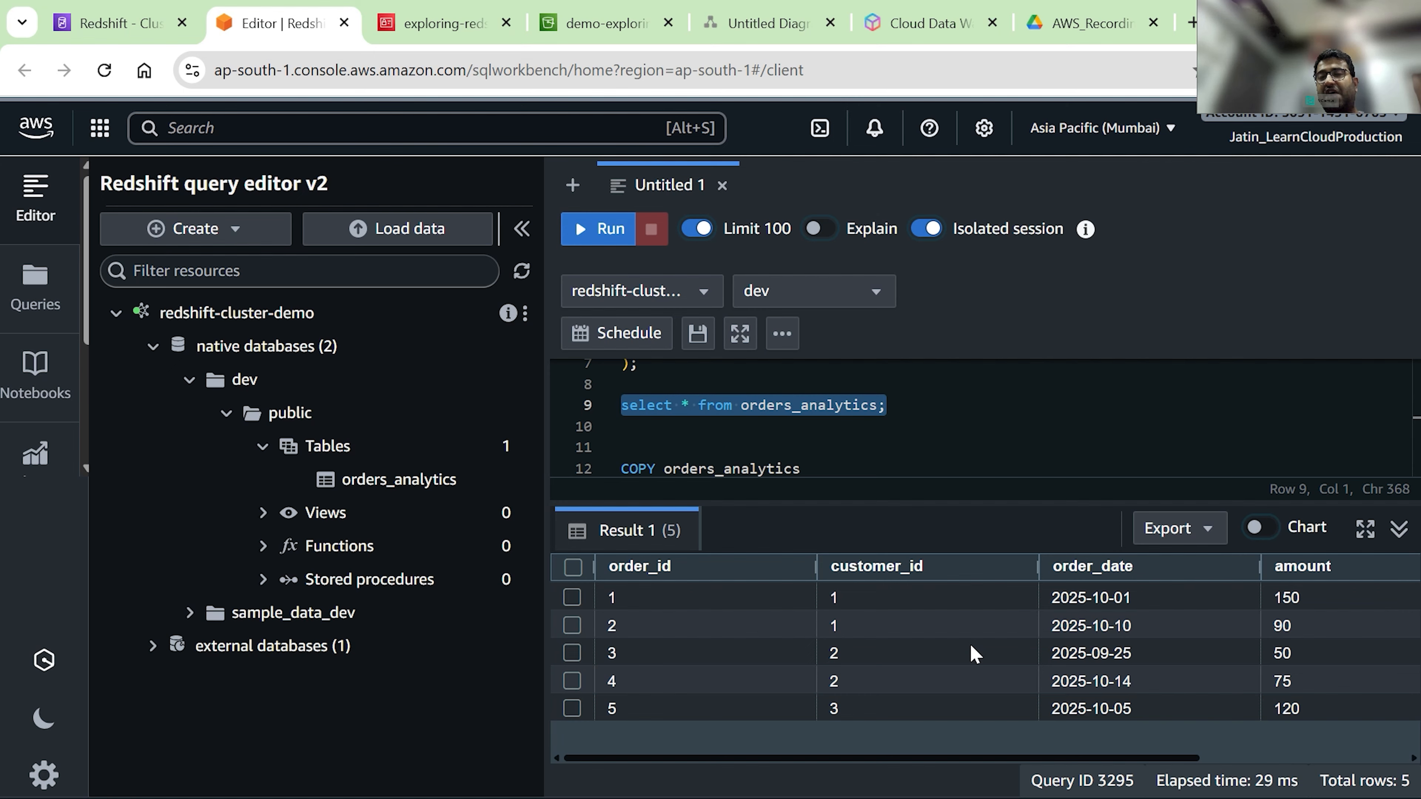
- Copy the total sales by month query from the Notepad++ script to below the COPY statement in the query editor
{"action": "left_click", "coordinate": [572, 185]}
{"action": "left_click", "coordinate": [879, 388]}
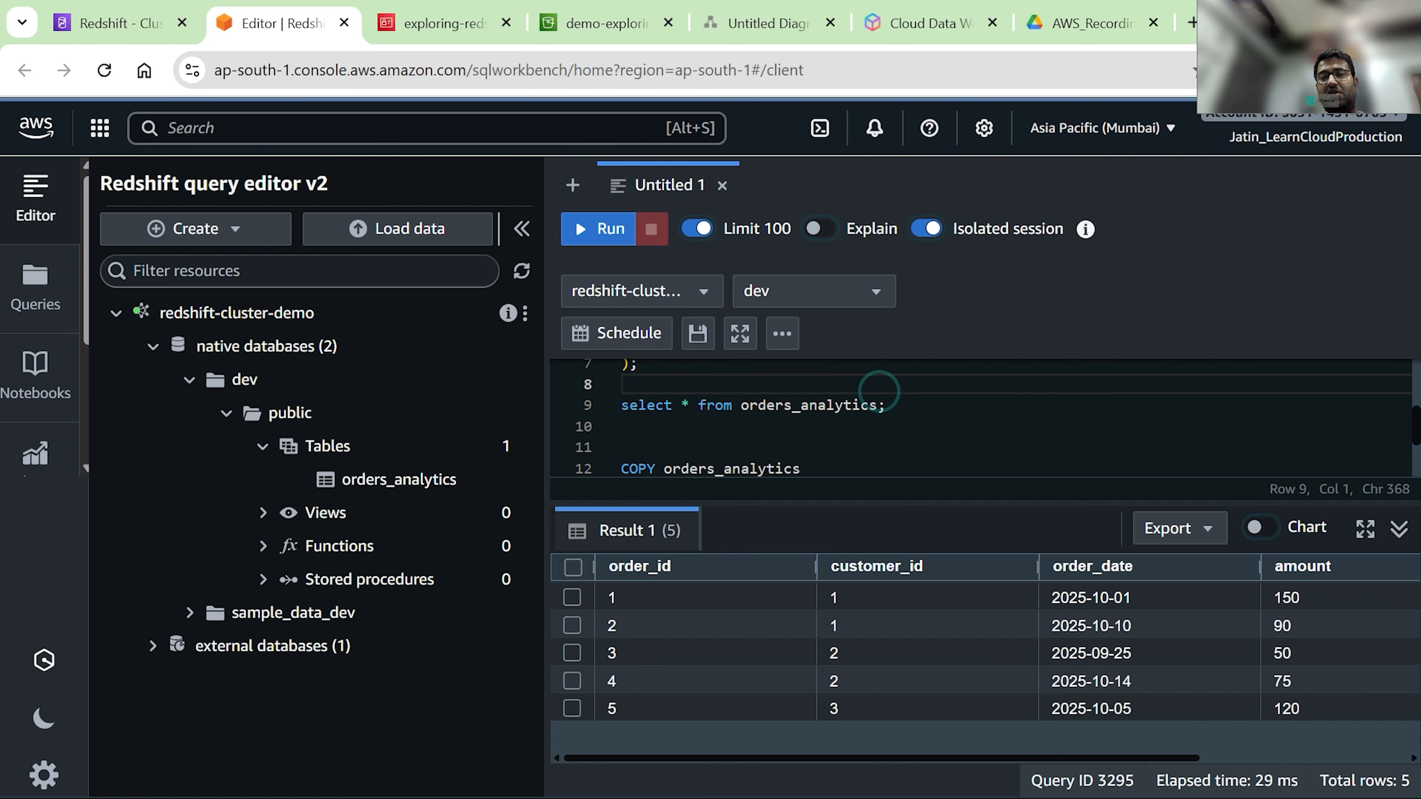
{"action": "scroll", "coordinate": [879, 391], "scroll_direction": "down", "scroll_amount": 2}
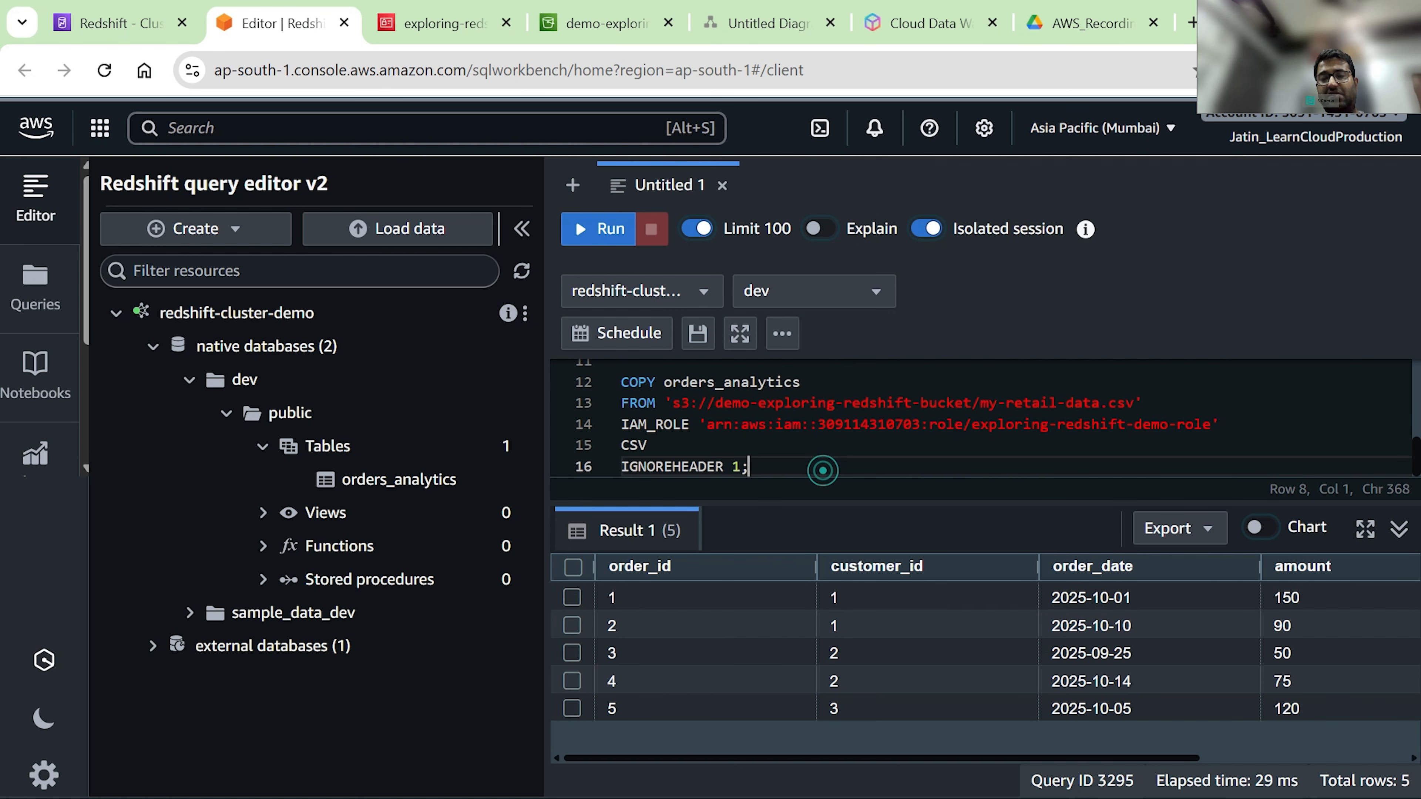
{"action": "scroll", "coordinate": [818, 469], "scroll_direction": "down", "scroll_amount": 2}
{"action": "key", "text": "alt+Tab"}
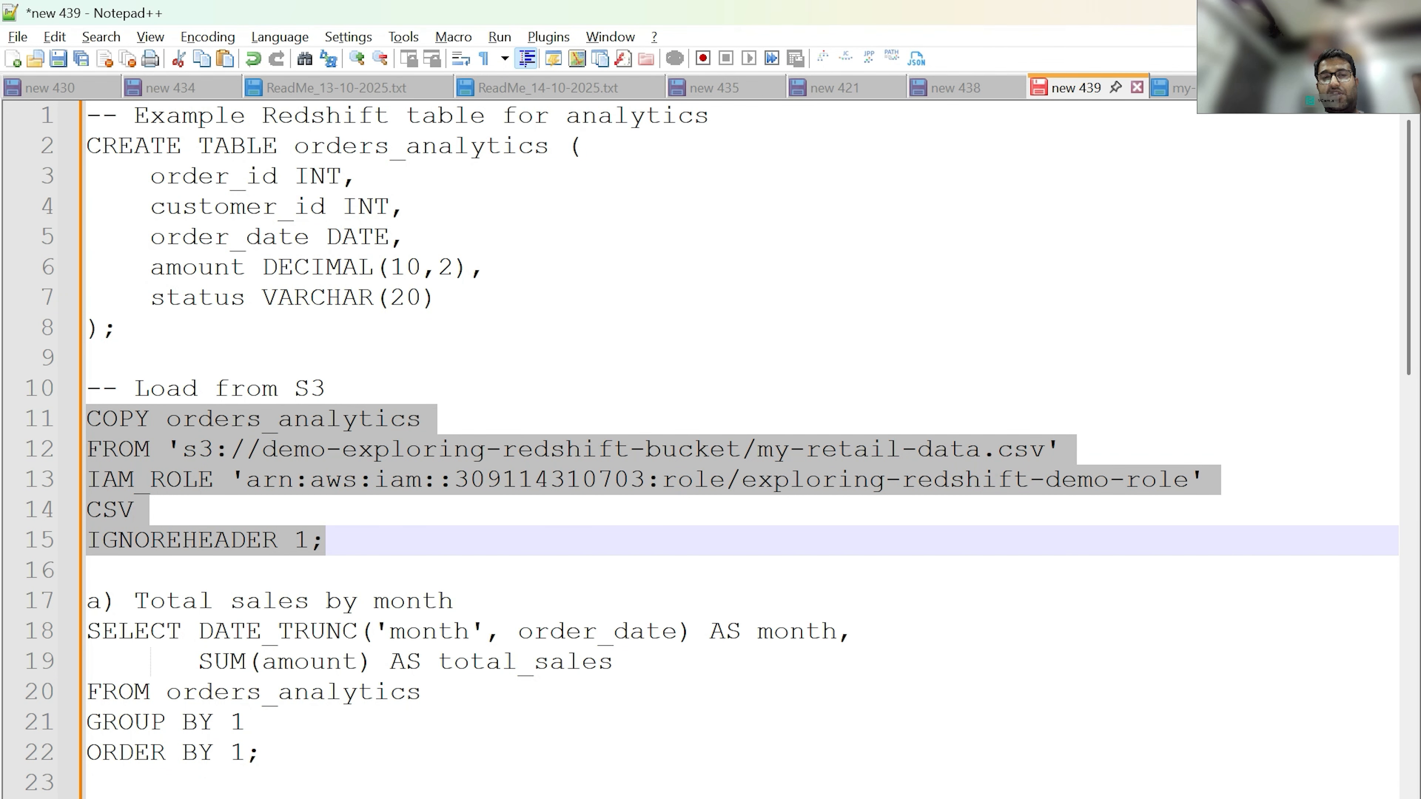
{"action": "scroll", "coordinate": [741, 448], "scroll_direction": "down", "scroll_amount": 2}
{"action": "left_click_drag", "start_coordinate": [102, 448], "coordinate": [262, 571]}
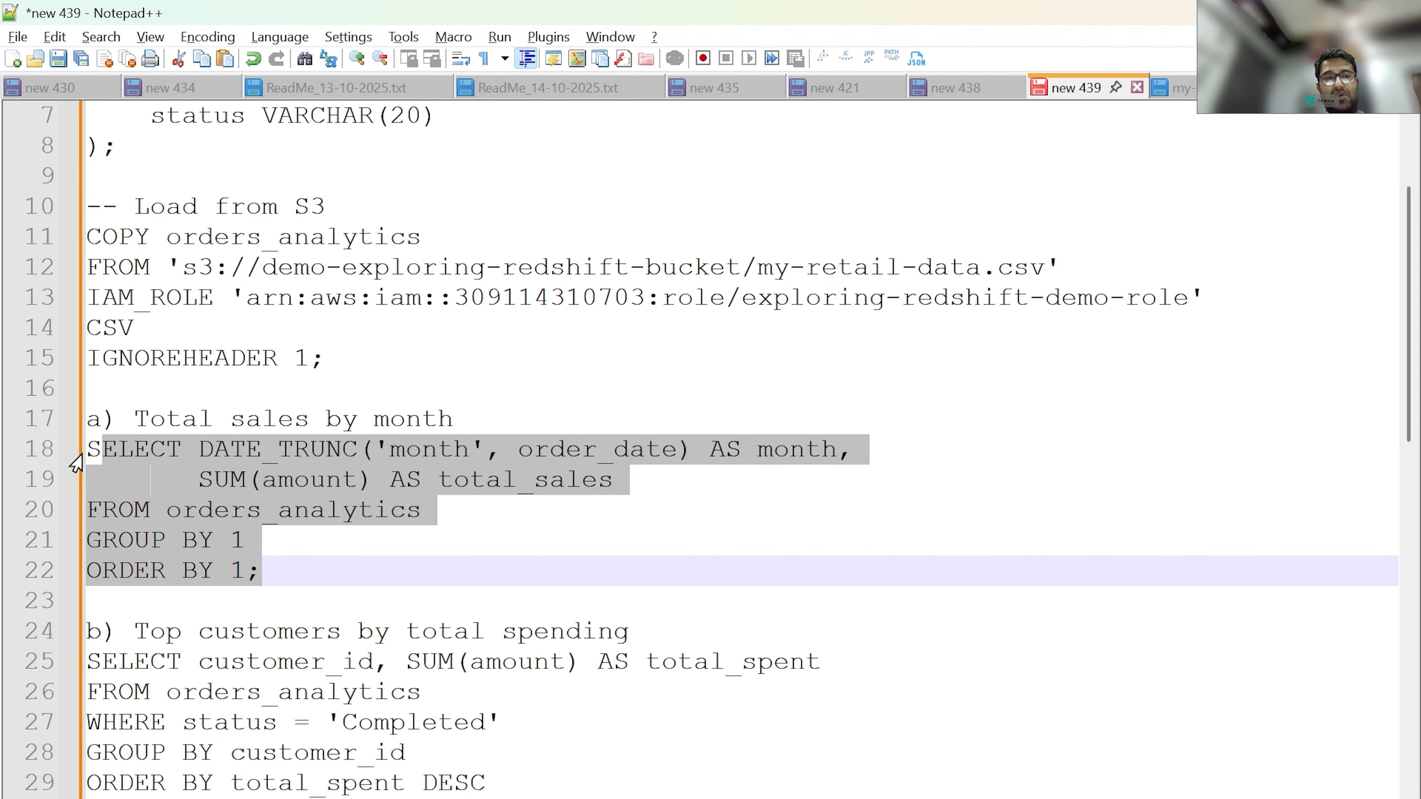
{"action": "left_click", "coordinate": [88, 449]}
{"action": "left_click_drag", "start_coordinate": [87, 449], "coordinate": [262, 571]}
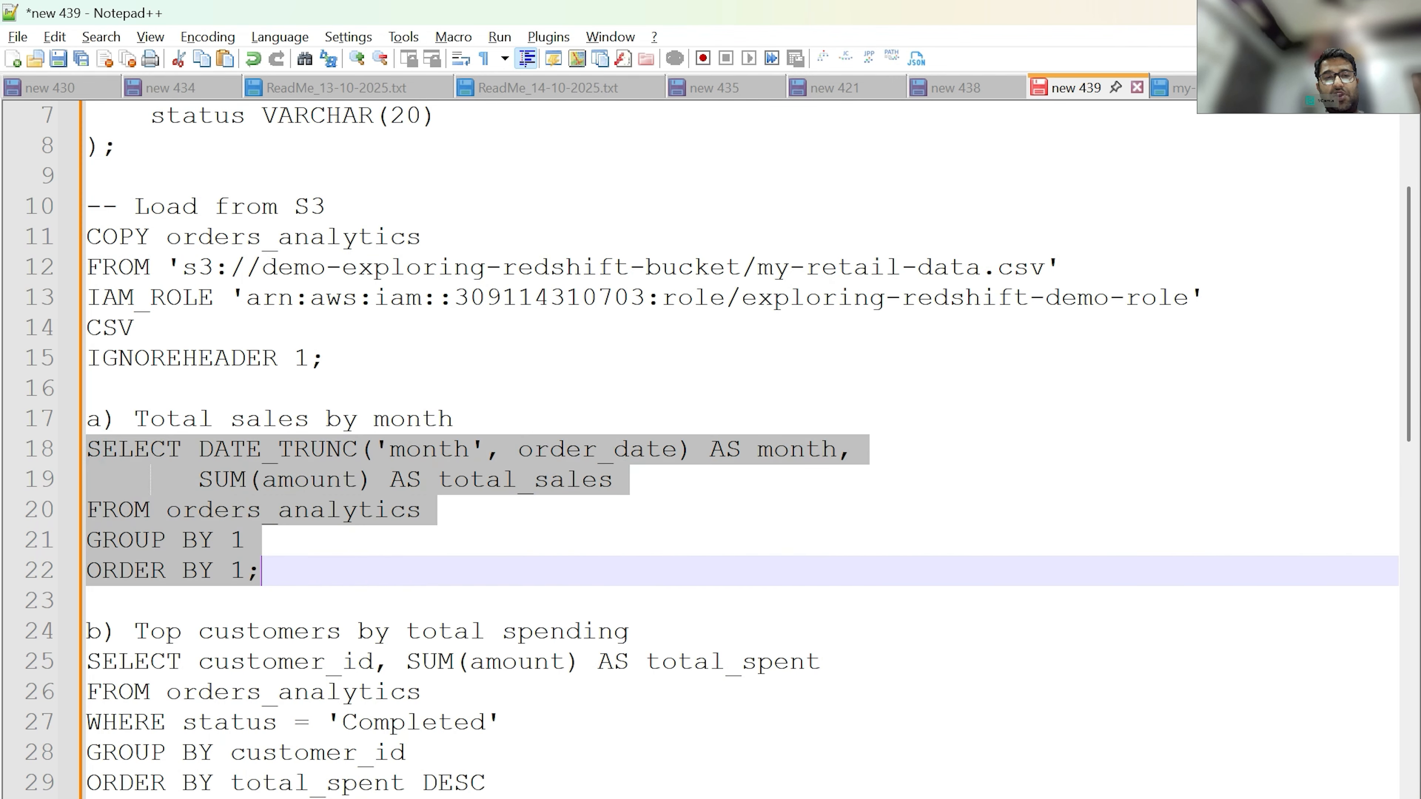
{"action": "key", "text": "ctrl+c"}
{"action": "key", "text": "alt+Tab"}
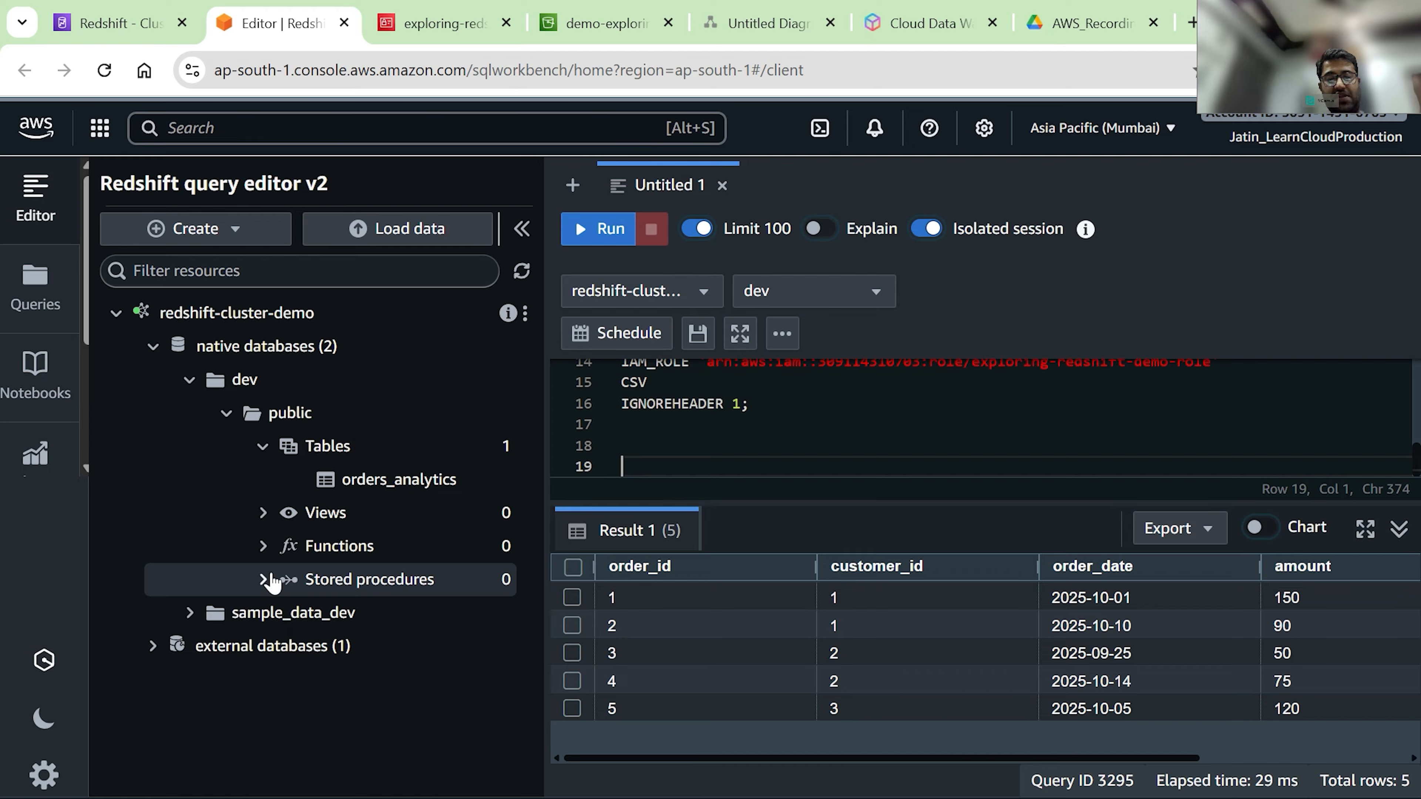
{"action": "key", "text": "ctrl+v"}
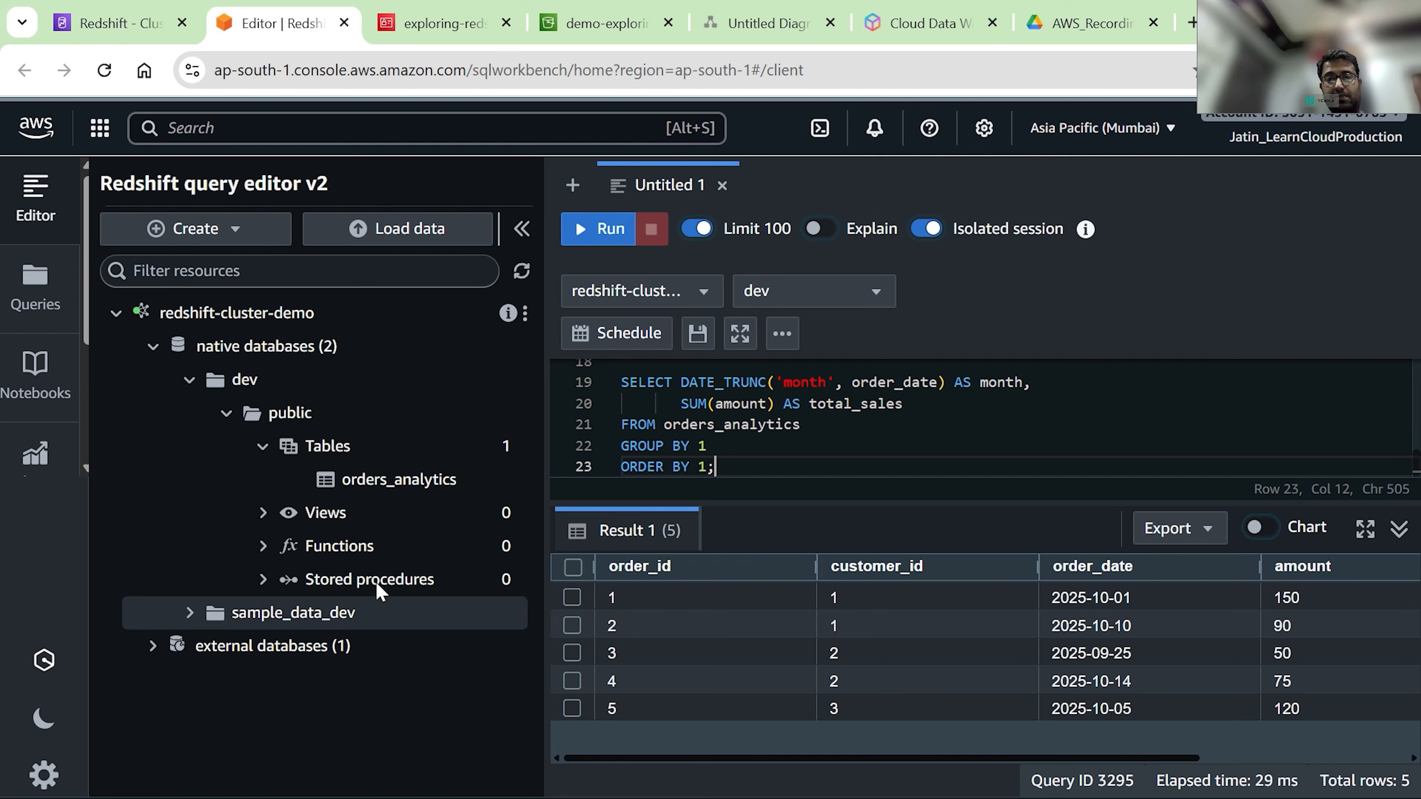
- Run only the DATE_TRUNC query that sums amount as total_sales per month
{"action": "scroll", "coordinate": [862, 426], "scroll_direction": "up", "scroll_amount": 1}
{"action": "scroll", "coordinate": [979, 419], "scroll_direction": "up", "scroll_amount": 1}
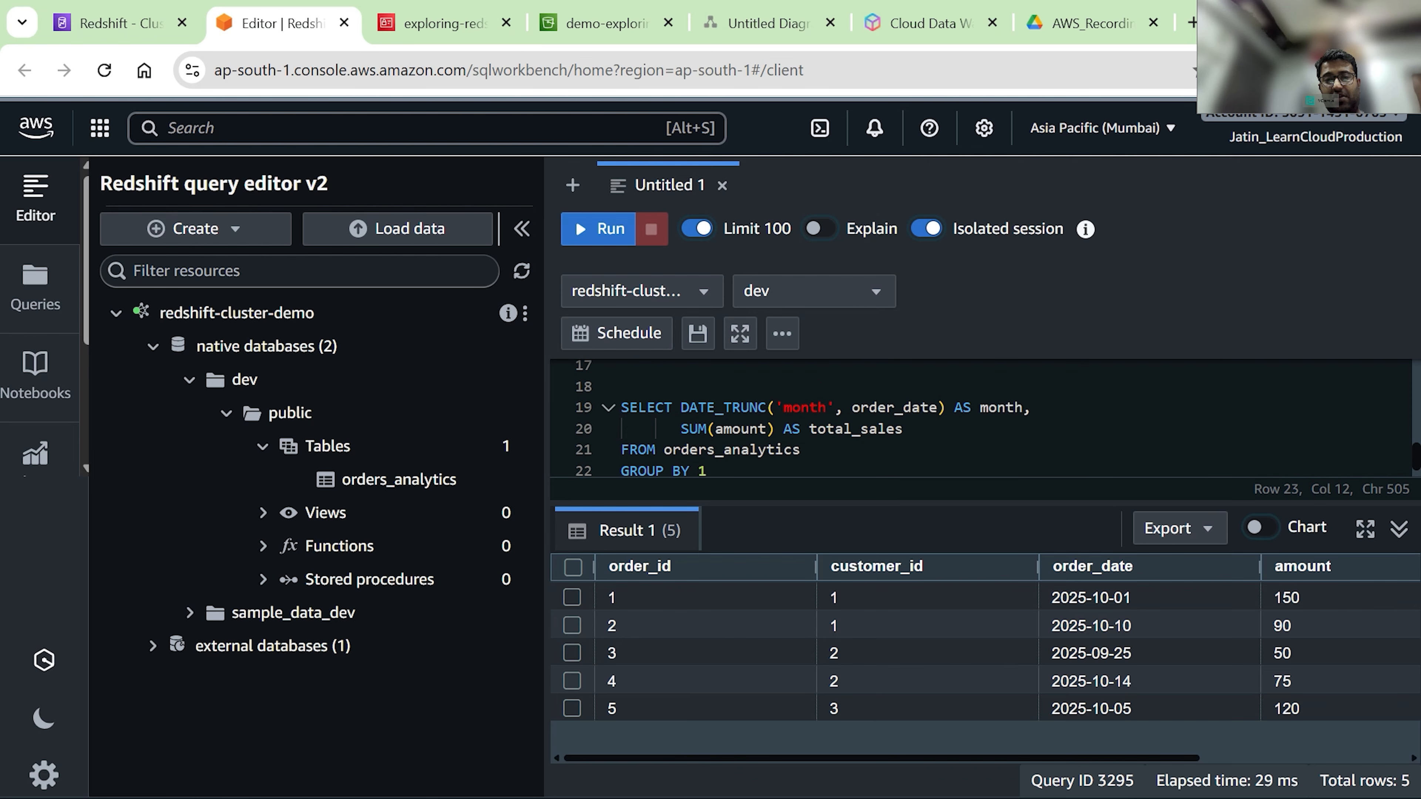
{"action": "key", "text": "ctrl+a"}
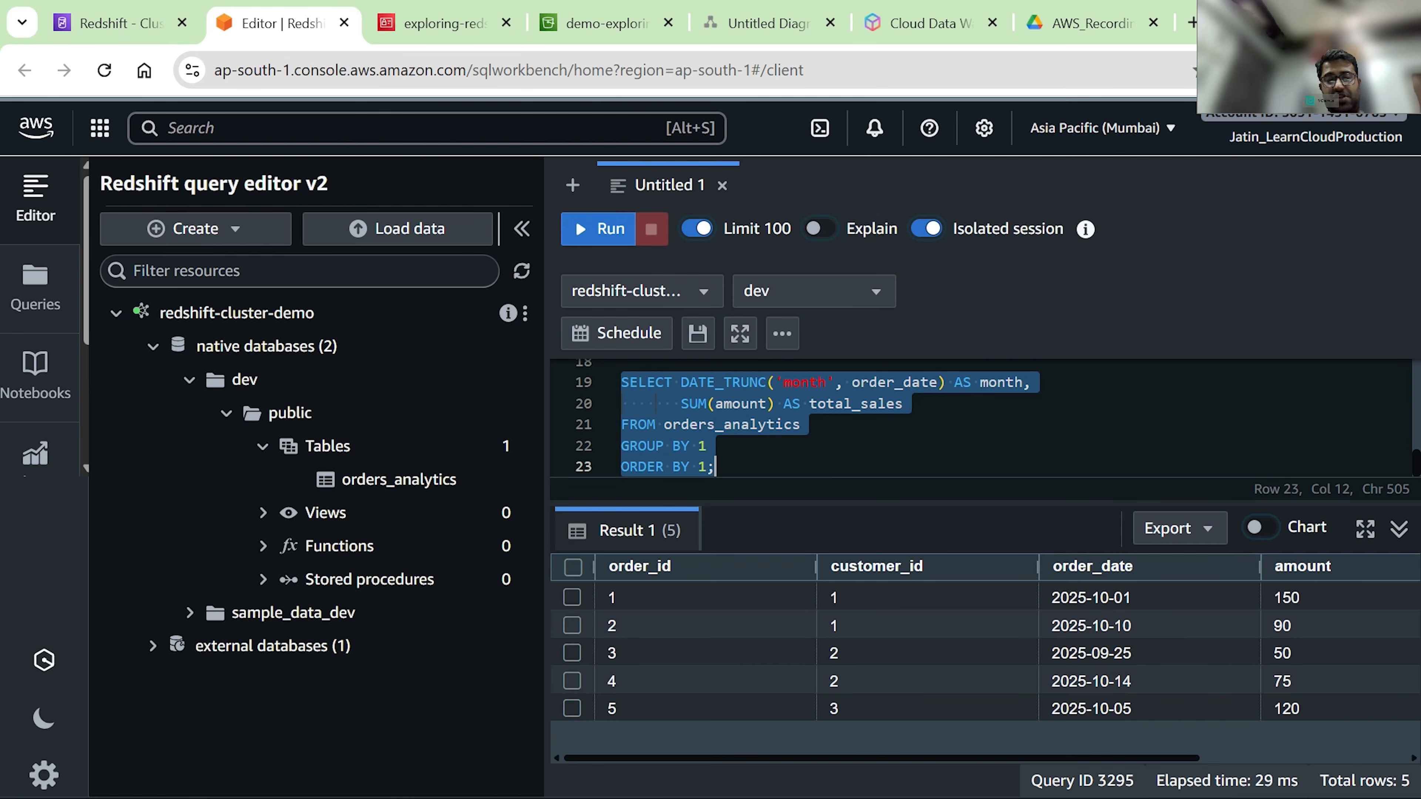
{"action": "key", "text": "ctrl+Return"}
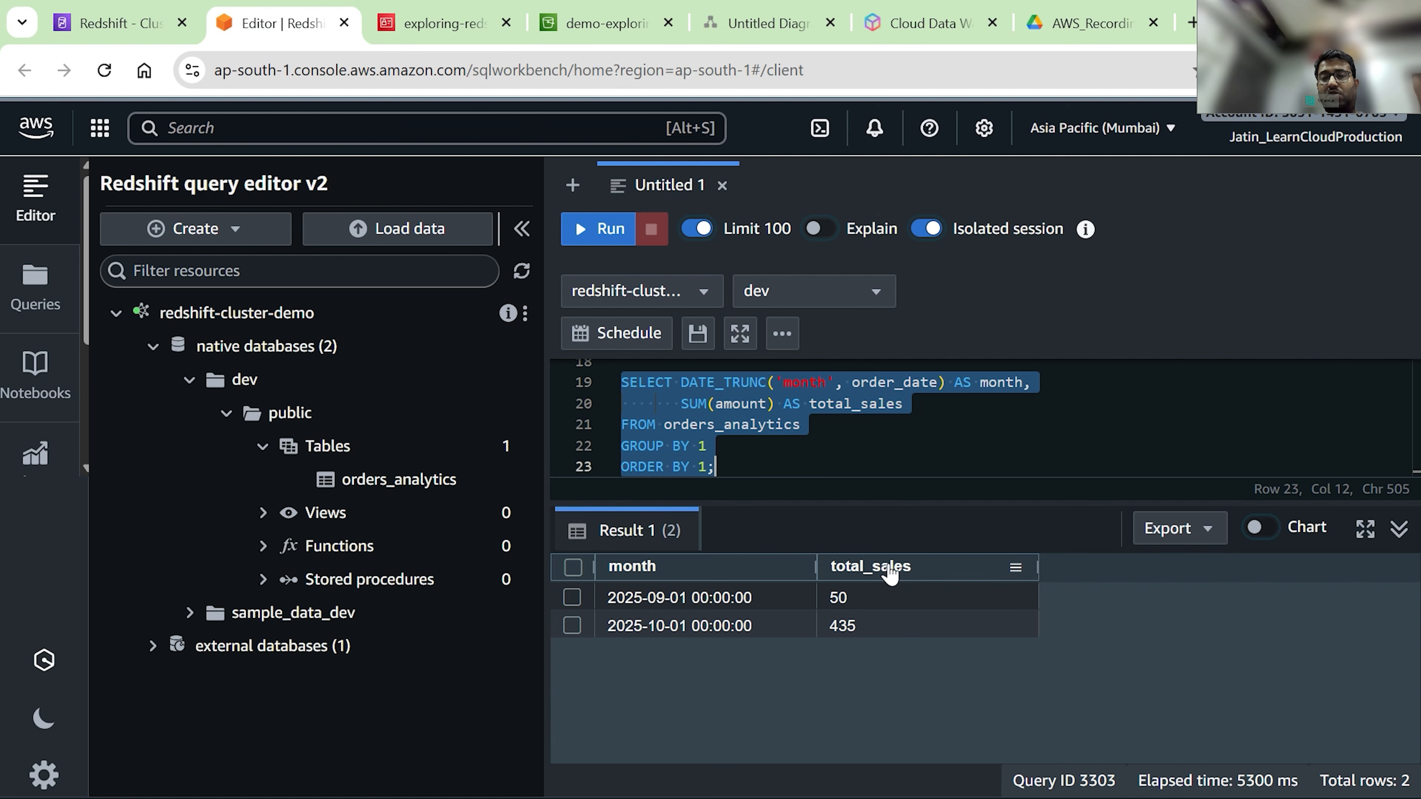
- Copy the "Top customers by total spending" query from the Notepad++ script to below the monthly sales query in the query editor
{"action": "key", "text": "Right"}
{"action": "key", "text": "Return"}
{"action": "key", "text": "Return"}
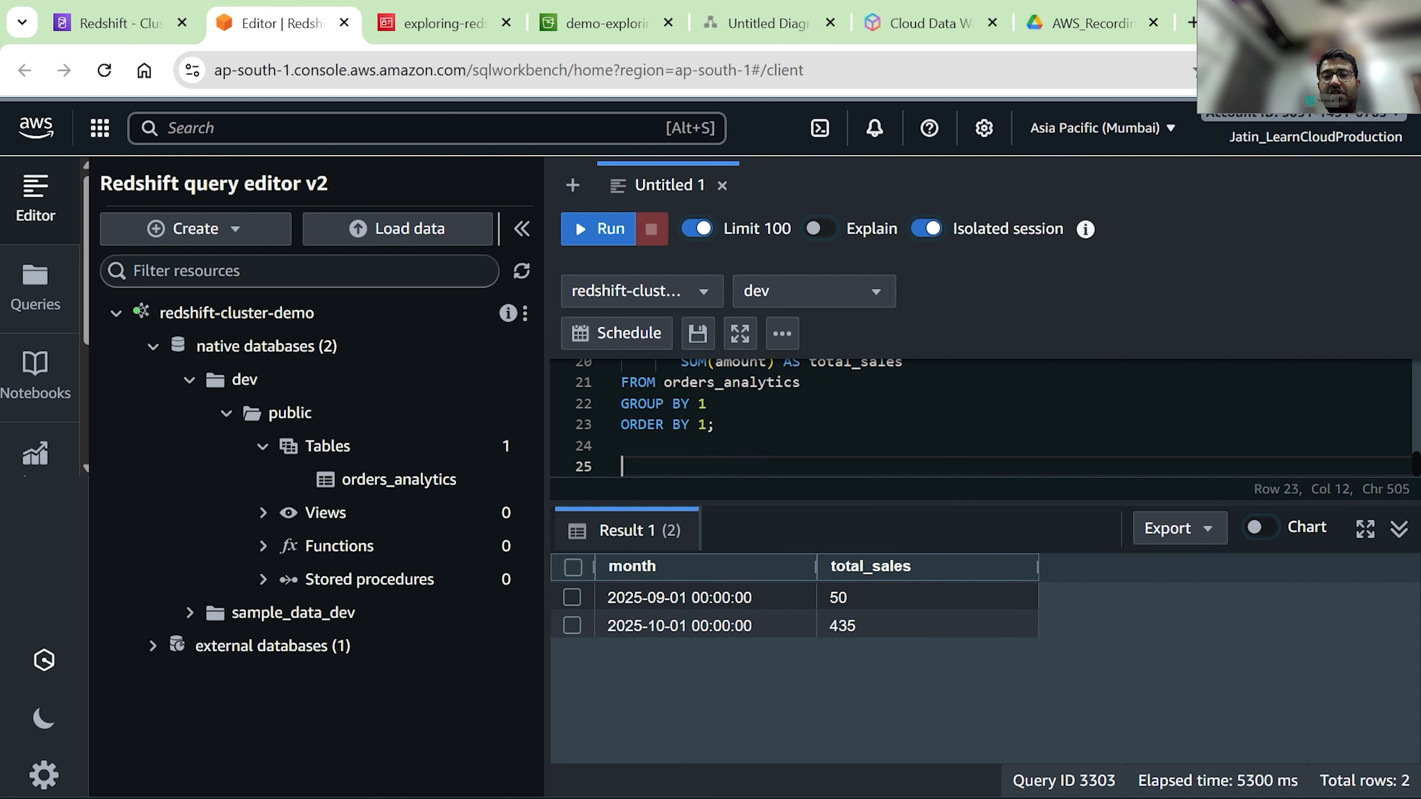
{"action": "key", "text": "alt+Tab"}
{"action": "scroll", "coordinate": [711, 447], "scroll_direction": "down", "scroll_amount": 4}
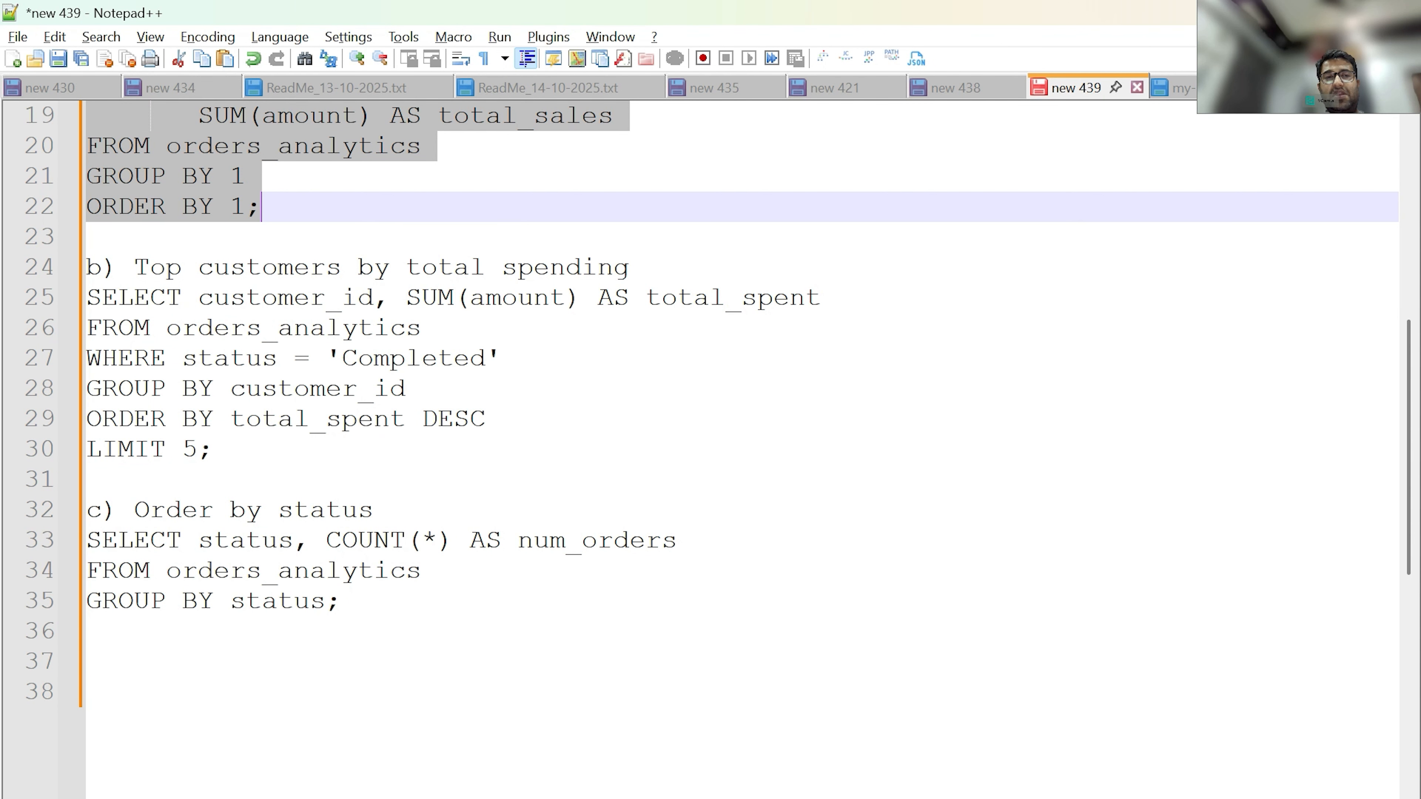
{"action": "left_click_drag", "start_coordinate": [87, 297], "coordinate": [214, 451]}
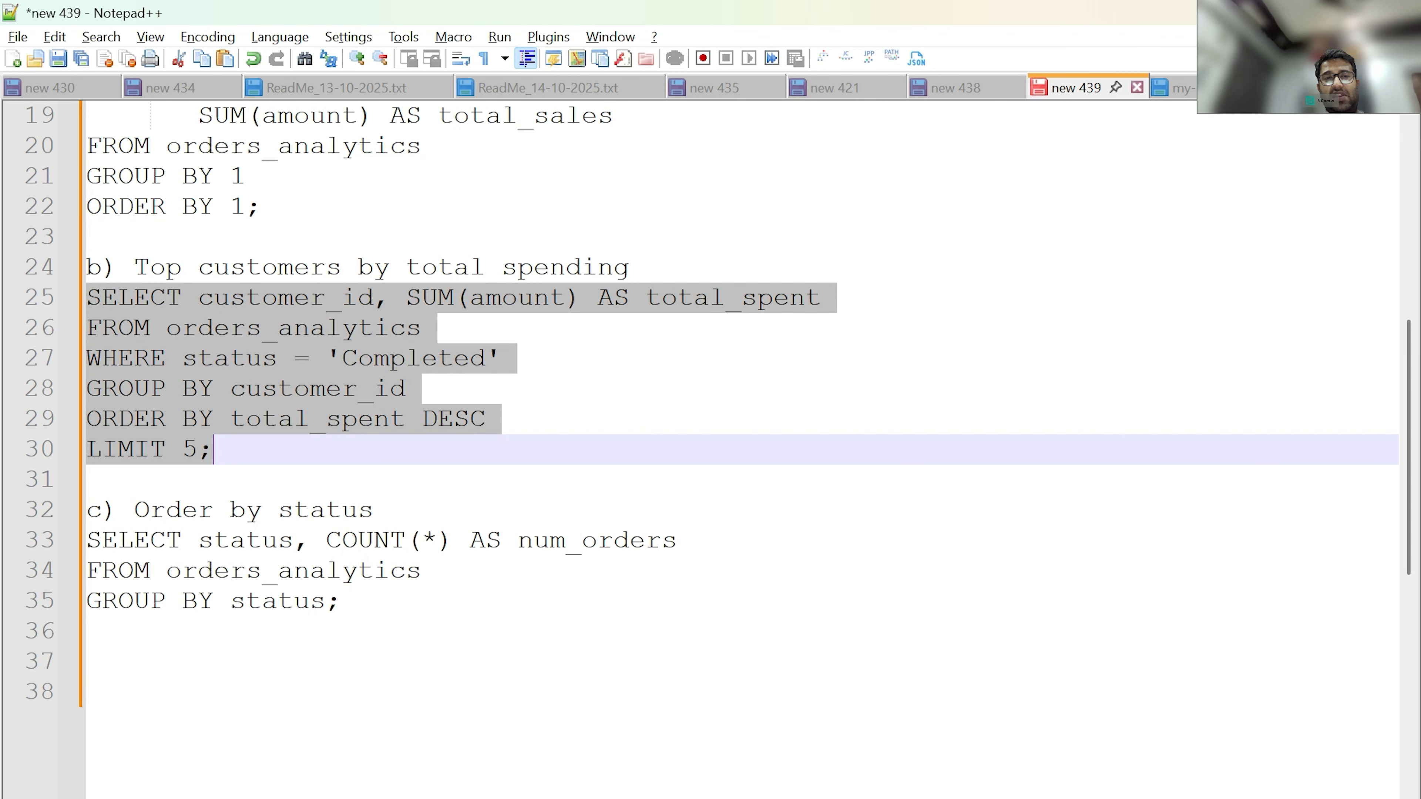
{"action": "key", "text": "ctrl+c"}
{"action": "key", "text": "alt+Tab"}
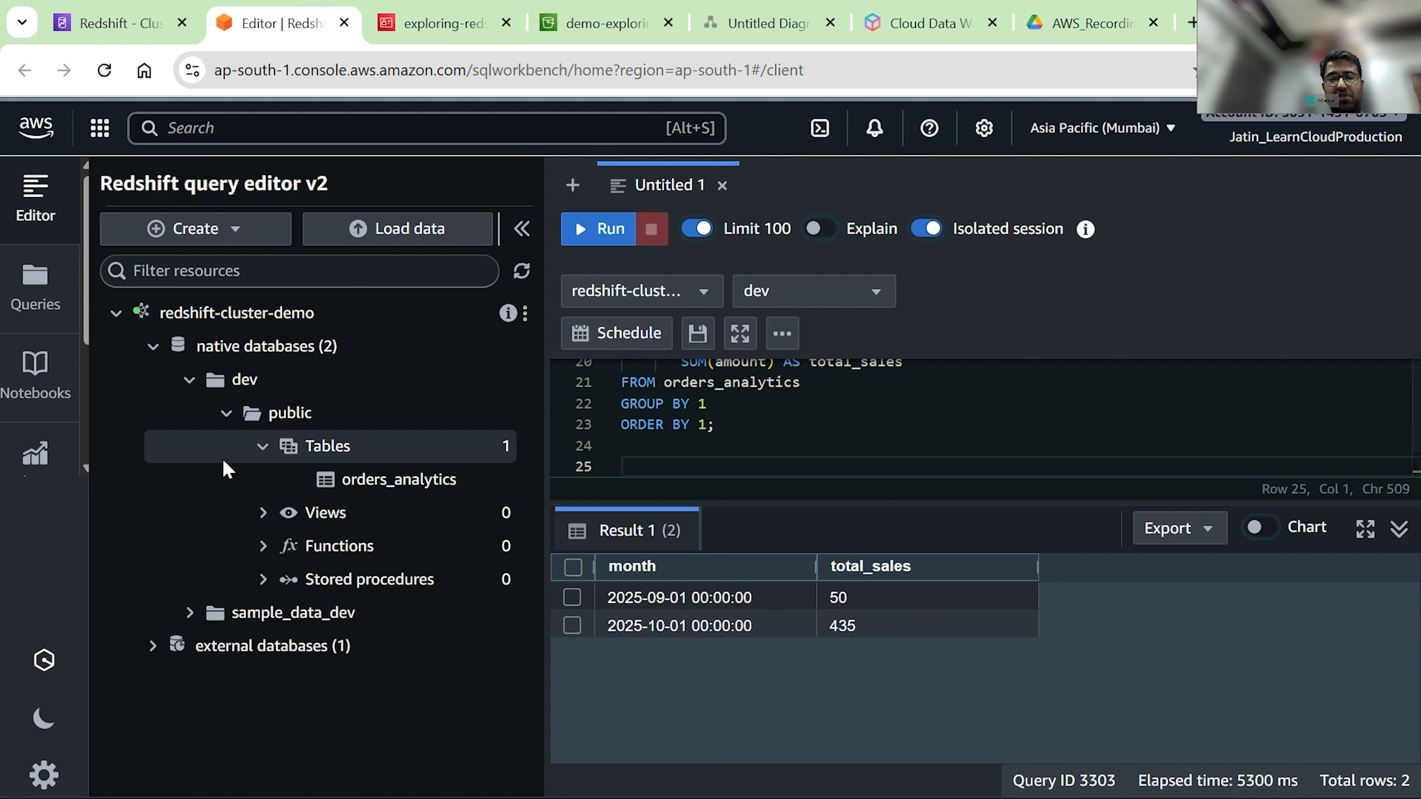
{"action": "key", "text": "ctrl+v"}
- Run only the query that sums amount as total_spent per customer_id for Completed orders, limited to 5
{"action": "scroll", "coordinate": [979, 417], "scroll_direction": "up", "scroll_amount": 1}
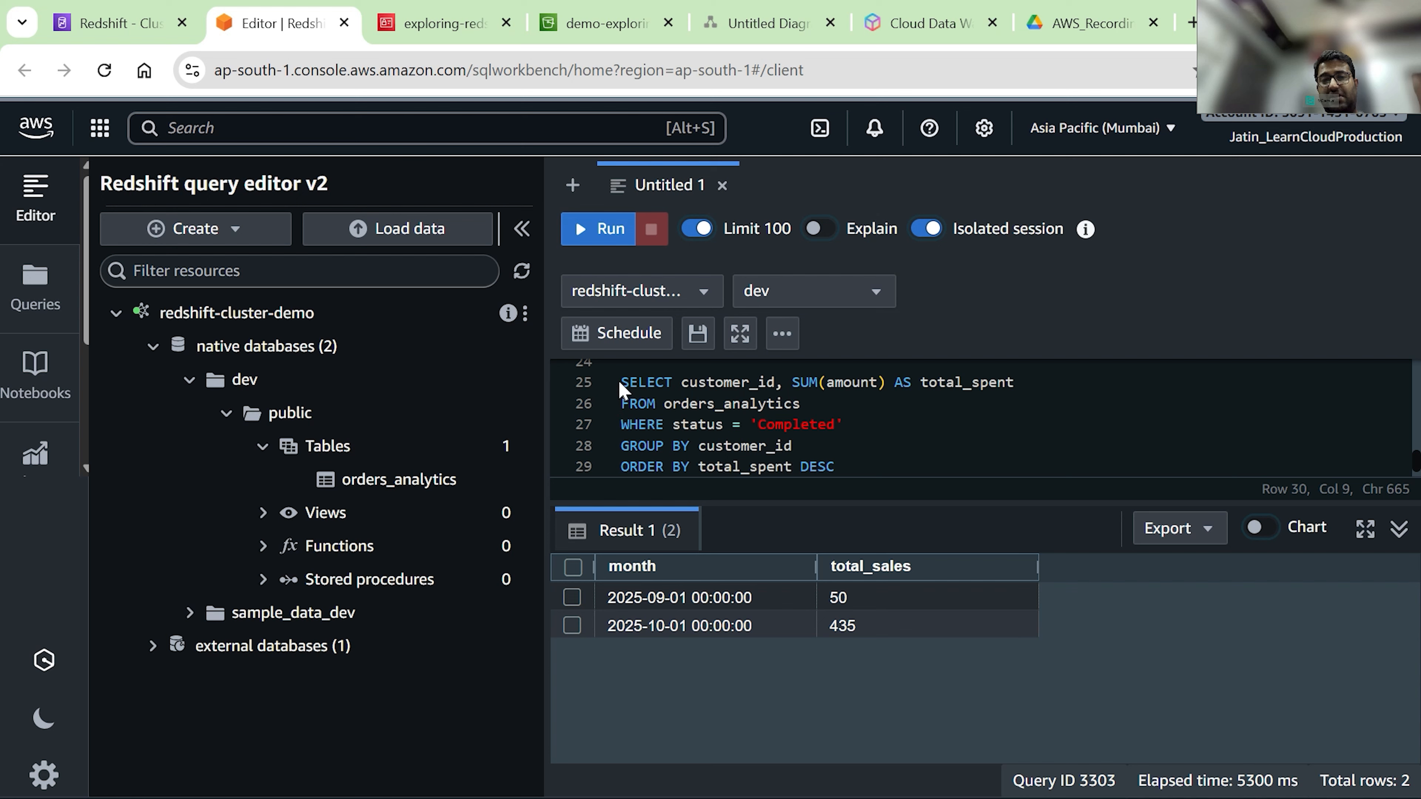
{"action": "left_click_drag", "start_coordinate": [621, 382], "coordinate": [727, 523]}
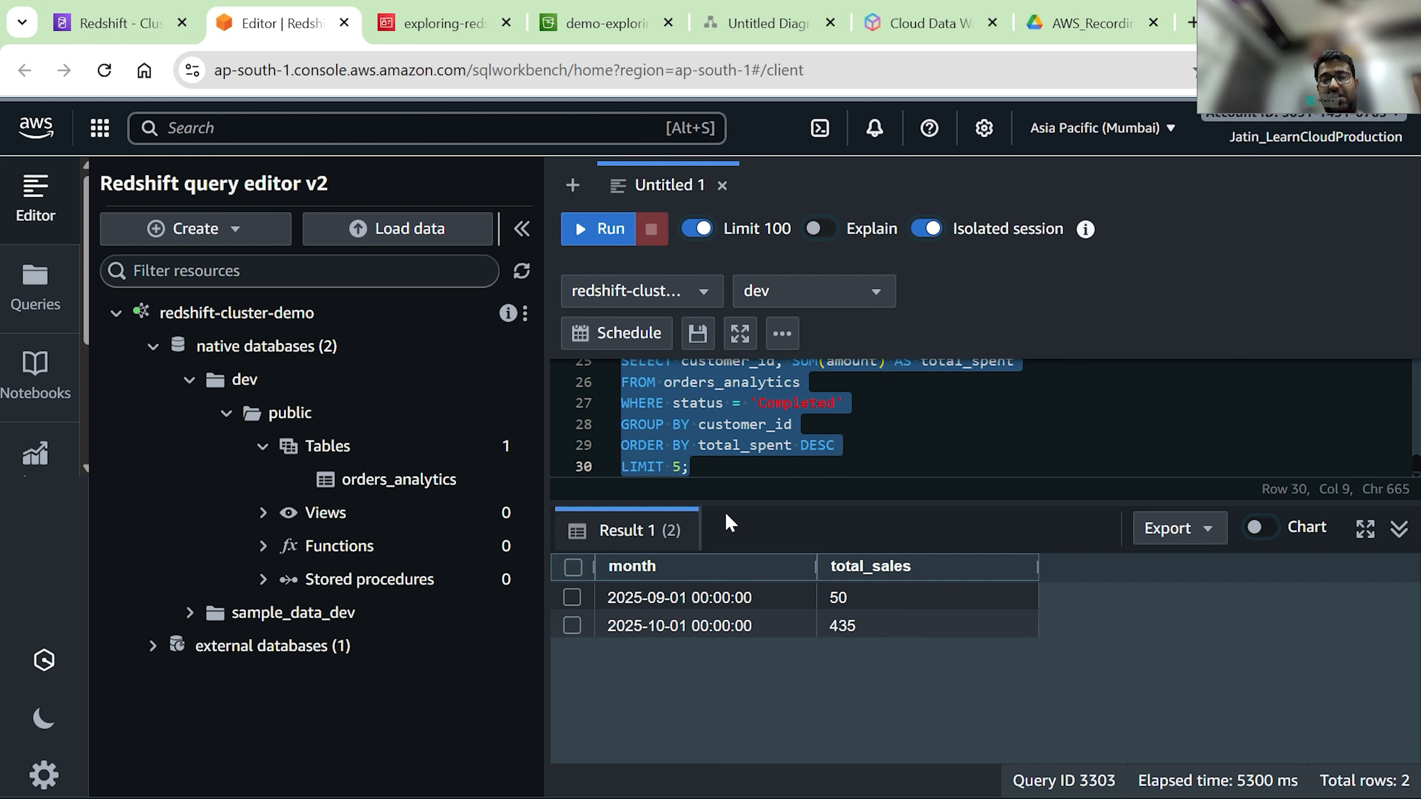
{"action": "key", "text": "ctrl+Return"}
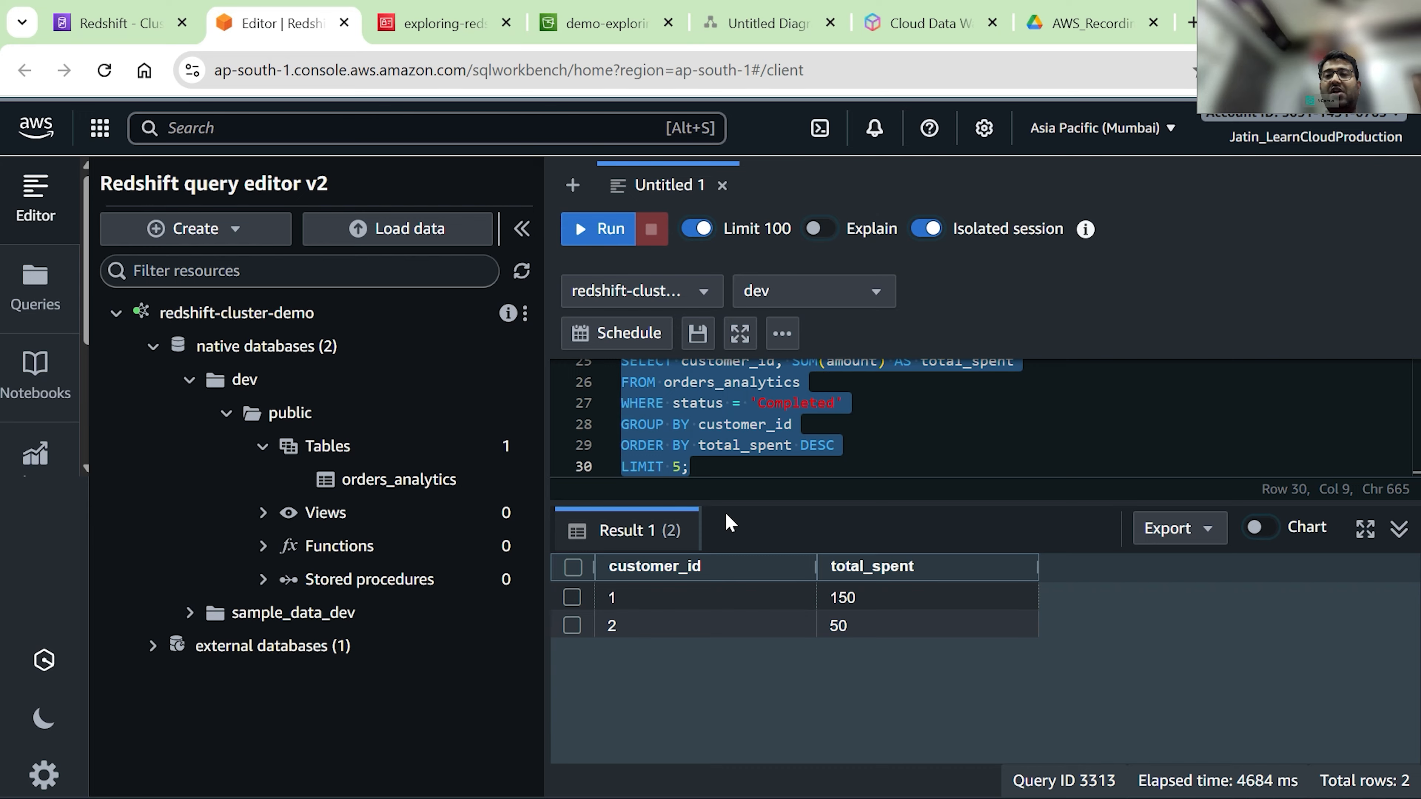
- Switch to the Notepad++ script and copy the three-line "Order by status" query that counts num_orders per status
{"action": "key", "text": "alt+Tab"}
{"action": "scroll", "coordinate": [727, 392], "scroll_direction": "down", "scroll_amount": 3}
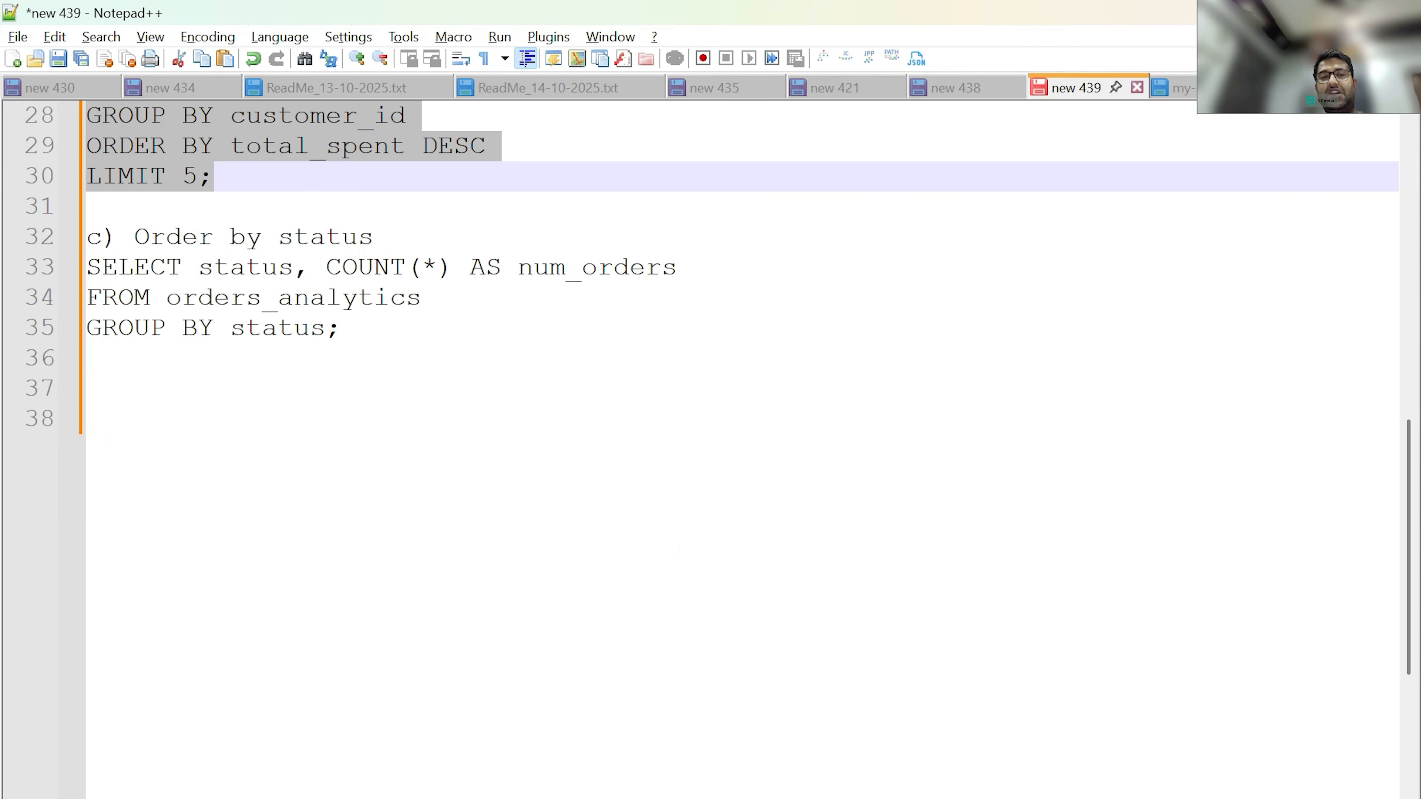
{"action": "left_click", "coordinate": [367, 328]}
{"action": "key", "text": "shift+Up"}
{"action": "key", "text": "shift+Up"}
{"action": "key", "text": "shift+Home"}
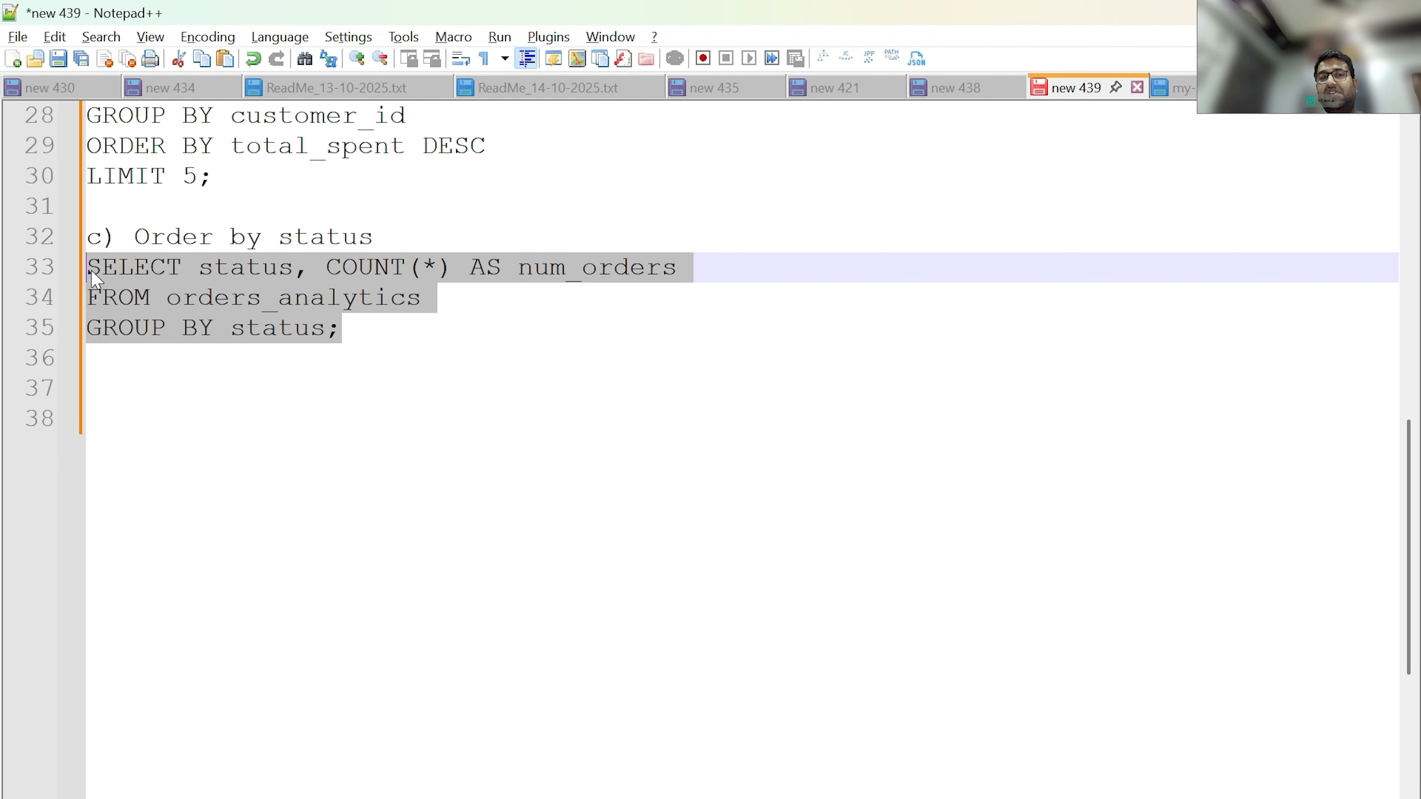
- Paste the status count query below the top customers query in the Redshift query editor and run only that query
{"action": "key", "text": "alt+Tab"}
{"action": "left_click", "coordinate": [705, 467]}
{"action": "key", "text": "Return"}
{"action": "key", "text": "Return"}
{"action": "key", "text": "Return"}
{"action": "key", "text": "ctrl+v"}
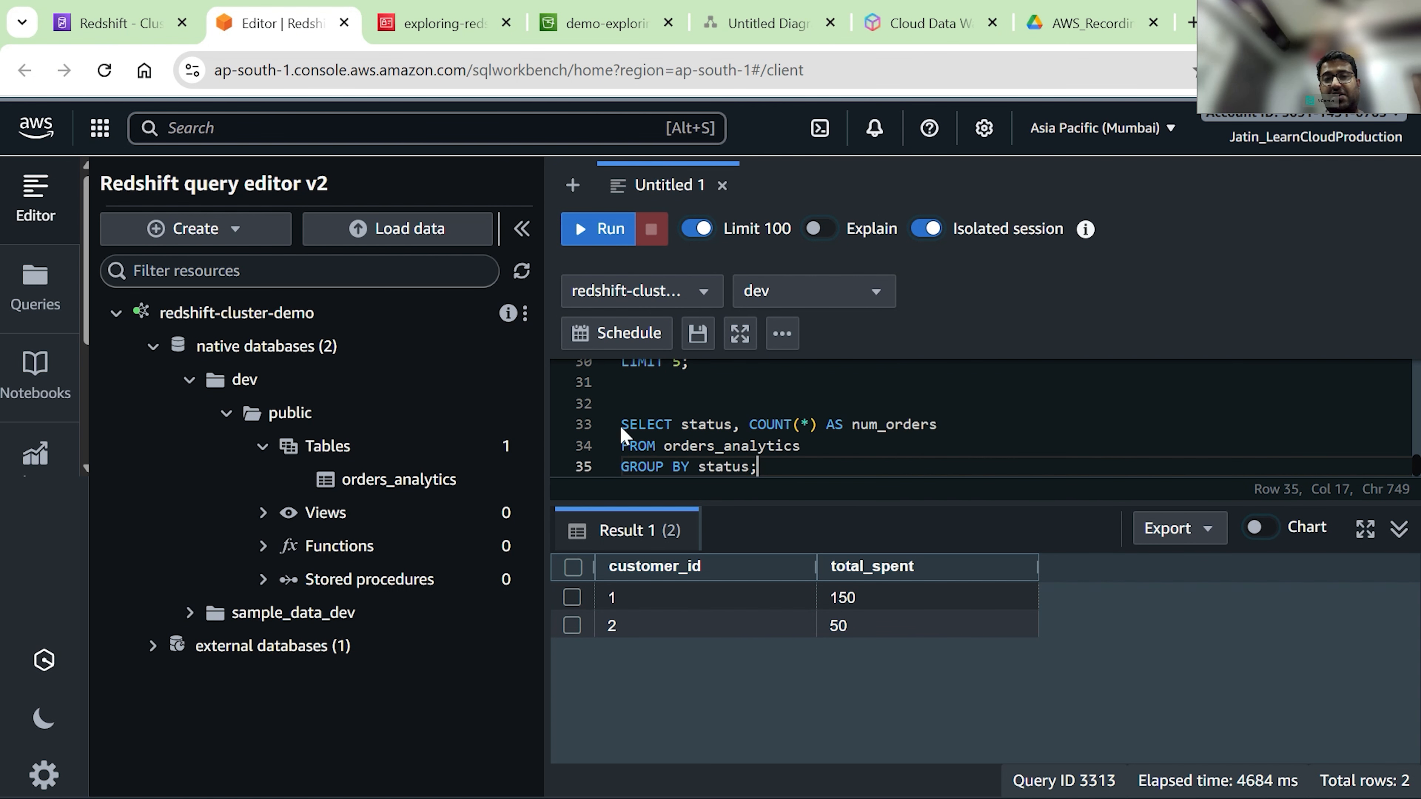
{"action": "left_click_drag", "start_coordinate": [621, 426], "coordinate": [758, 467]}
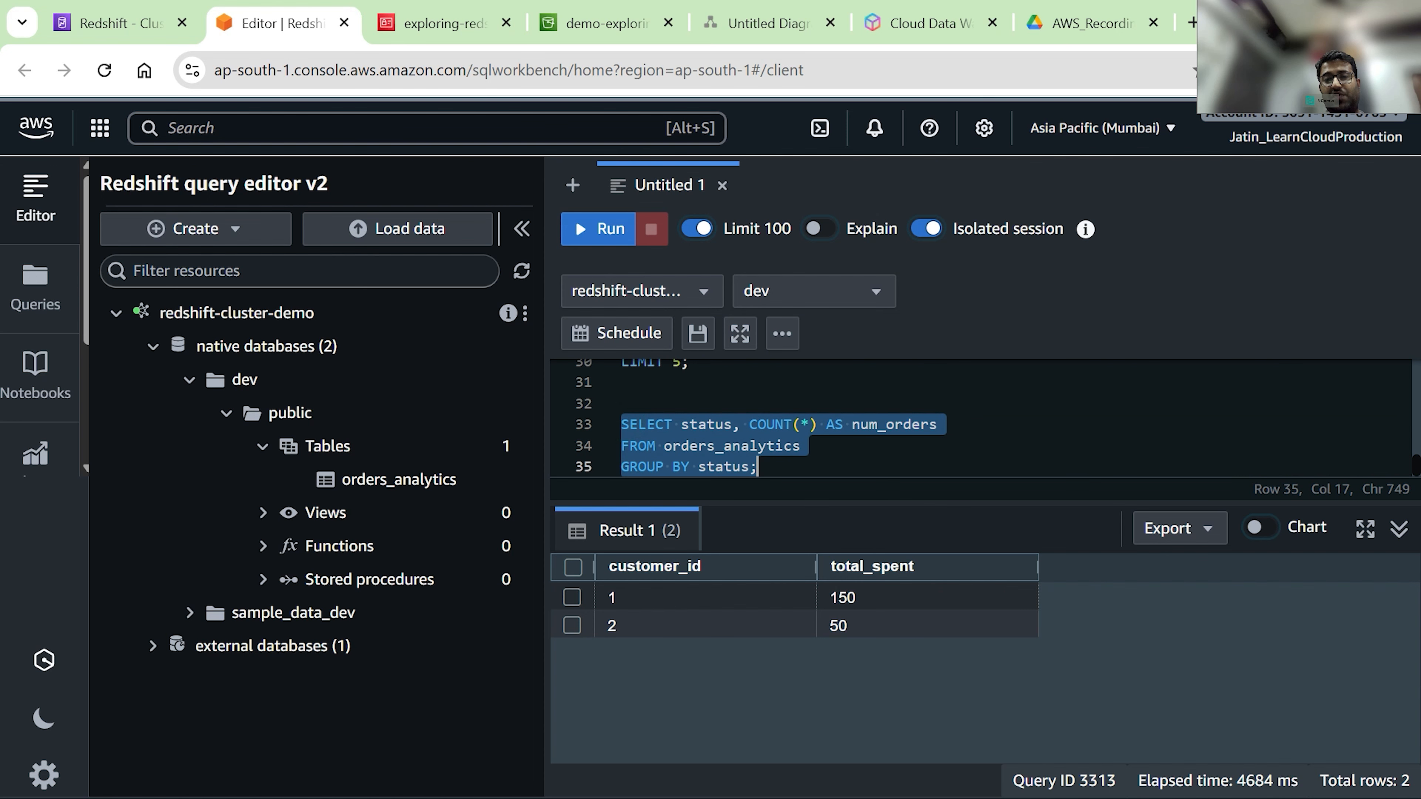
{"action": "key", "text": "ctrl+Return"}
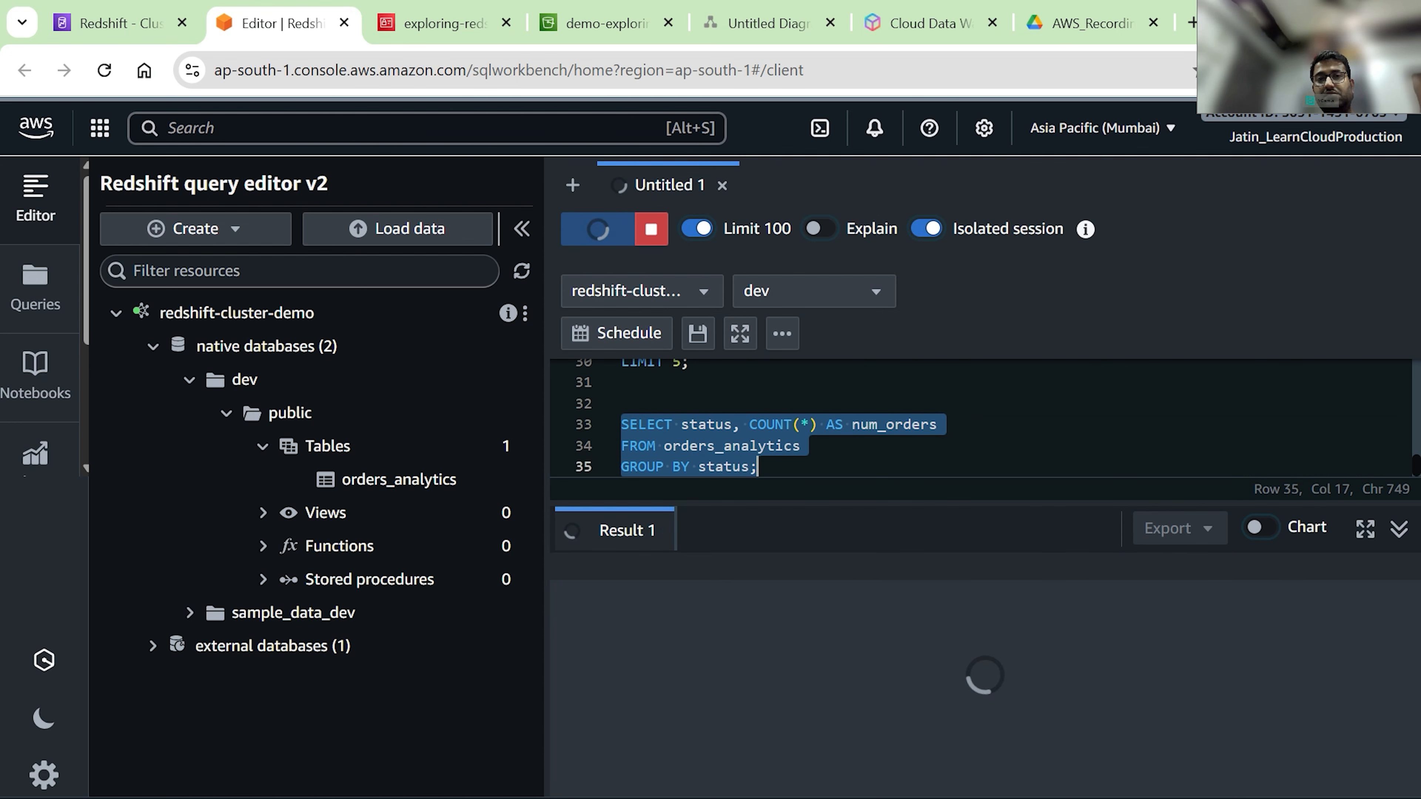